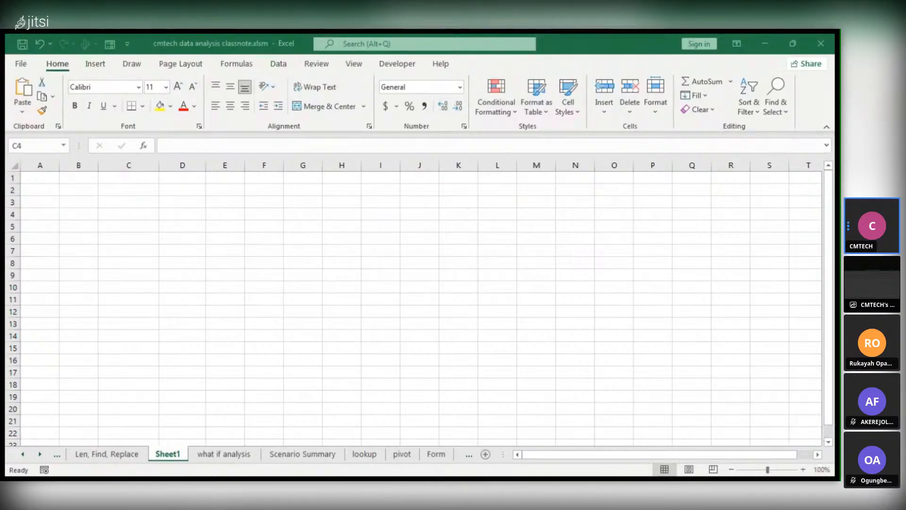
Open the "what if analysis" sheet and review its price and profit model and the data tables beside it
{"action": "left_click", "coordinate": [221, 452]}
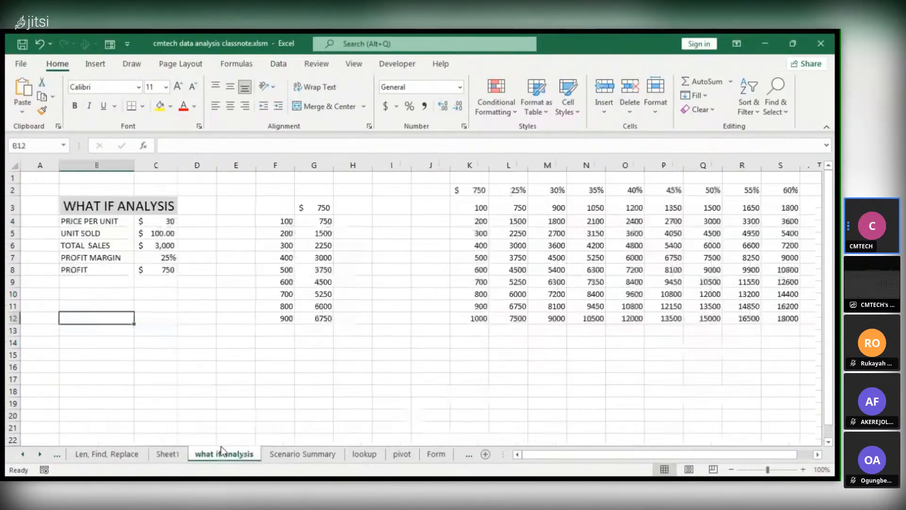
{"action": "left_click", "coordinate": [242, 376]}
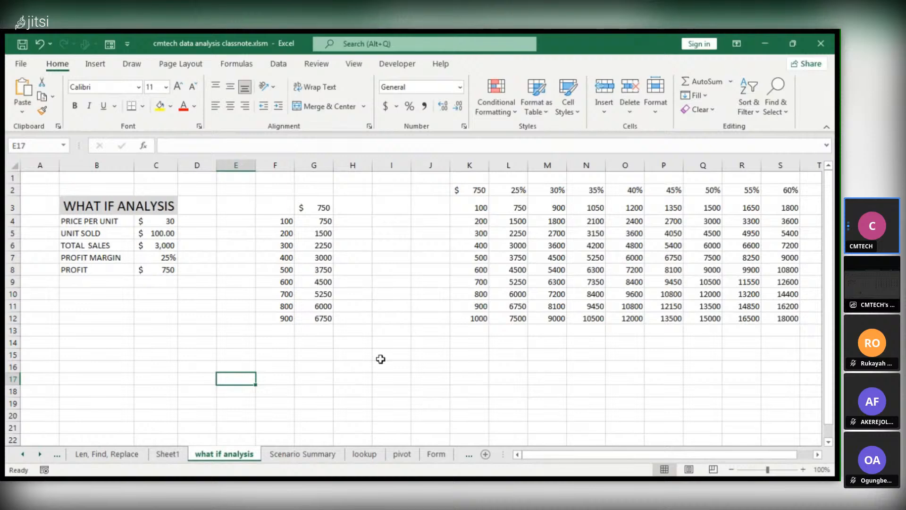
{"action": "key", "text": "alt+Tab"}
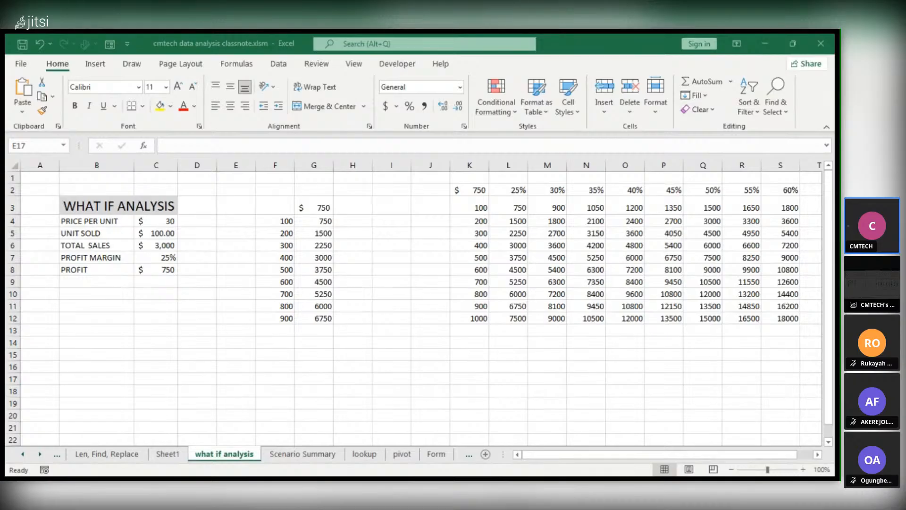
{"action": "key", "text": "alt+Tab"}
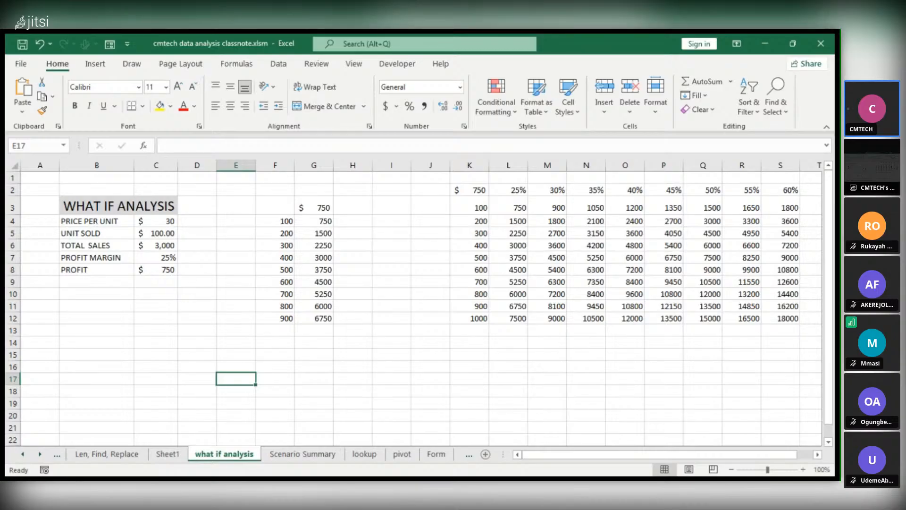
Enter the title "WHAT IF ANALYSIS" in cell C4 of Sheet1
{"action": "left_click", "coordinate": [167, 454]}
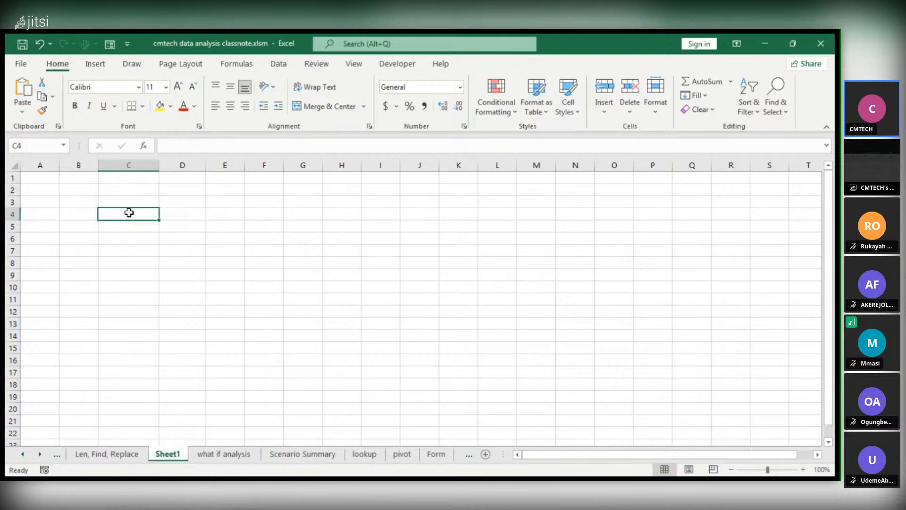
{"action": "double_click", "coordinate": [129, 213]}
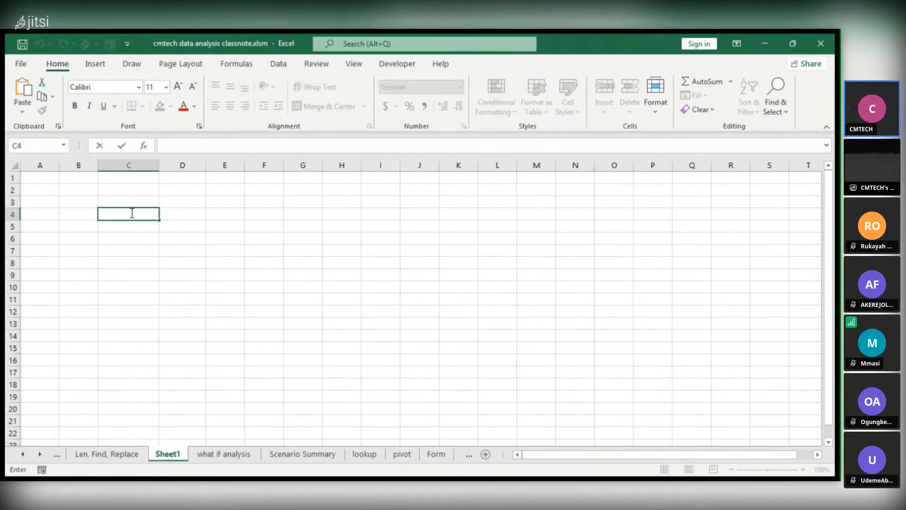
{"action": "type", "text": "w"}
{"action": "key", "text": "BackSpace"}
{"action": "type", "text": "WHA"}
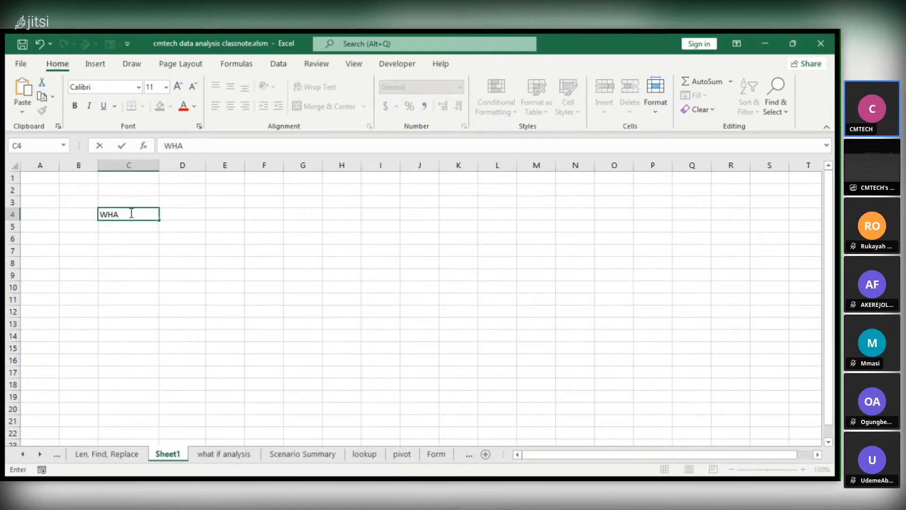
{"action": "type", "text": "T IF AN"}
{"action": "key", "text": "BackSpace"}
{"action": "type", "text": "AN"}
{"action": "key", "text": "BackSpace"}
{"action": "type", "text": "L"}
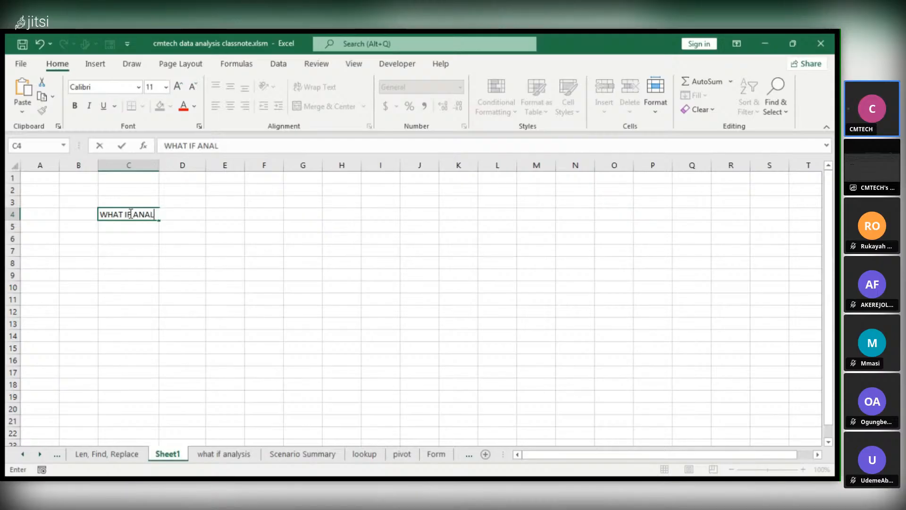
{"action": "type", "text": "YSIS"}
{"action": "key", "text": "F2"}
{"action": "left_click", "coordinate": [228, 253]}
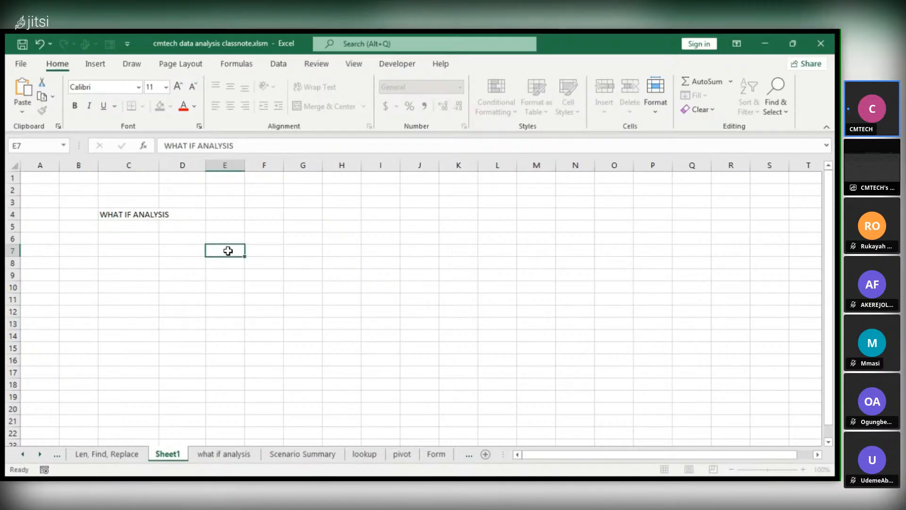
Merge and center the "WHAT IF ANALYSIS" title across cells C4:D4
{"action": "left_click", "coordinate": [182, 215]}
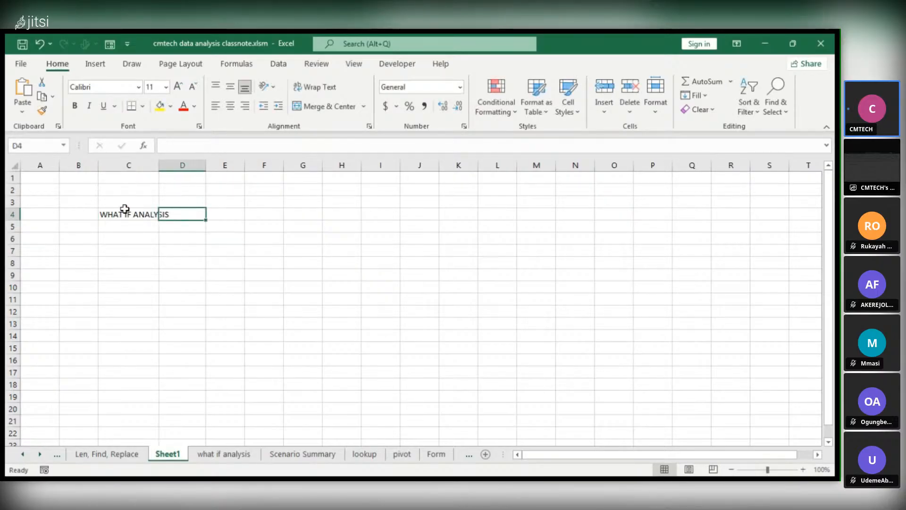
{"action": "left_click", "coordinate": [125, 209], "text": "shift"}
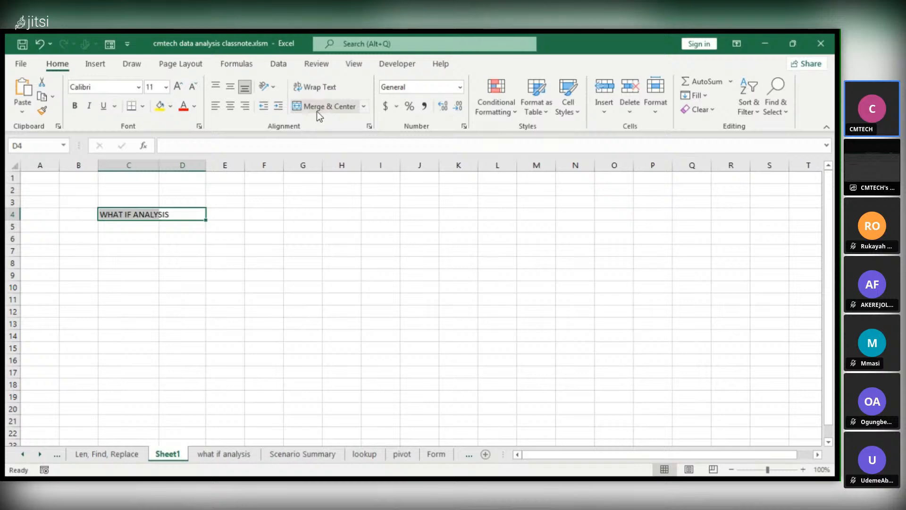
{"action": "left_click", "coordinate": [341, 111]}
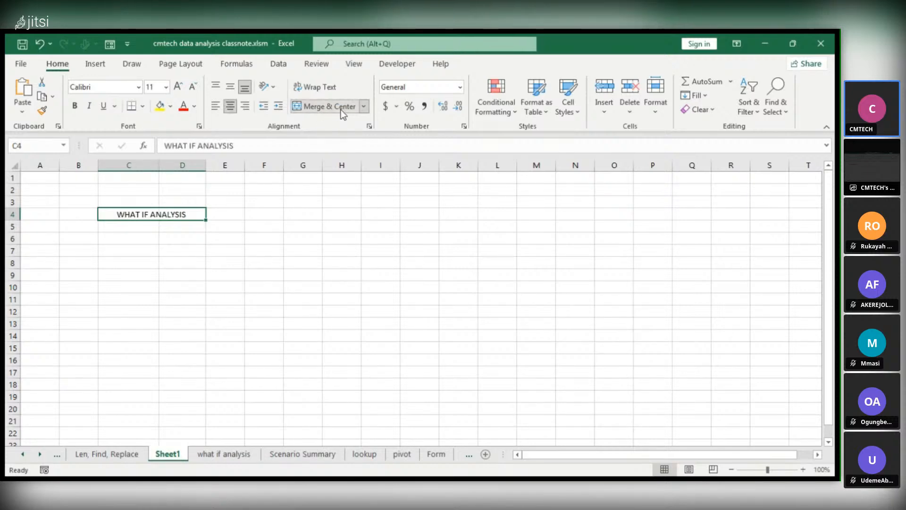
{"action": "key", "text": "ctrl+z"}
{"action": "left_click", "coordinate": [246, 226]}
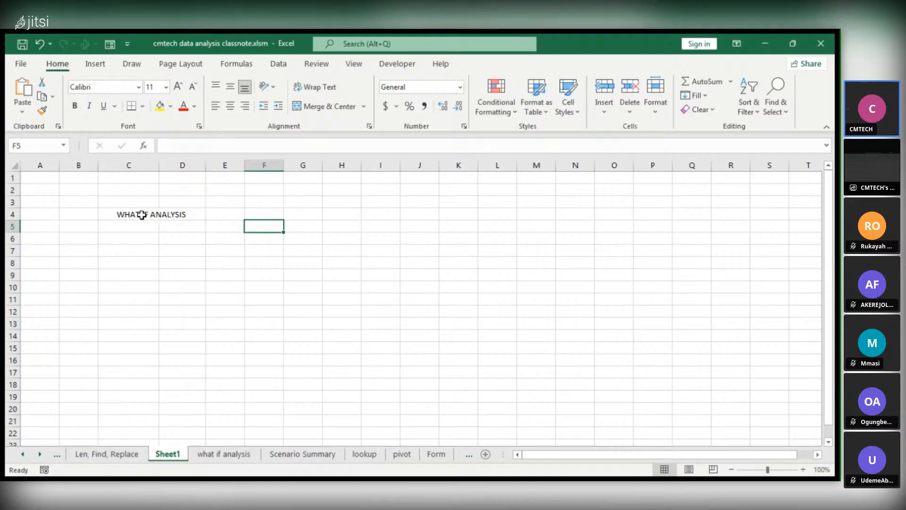
{"action": "key", "text": "ctrl+y"}
{"action": "scroll", "coordinate": [142, 215], "scroll_direction": "up", "scroll_amount": 3}
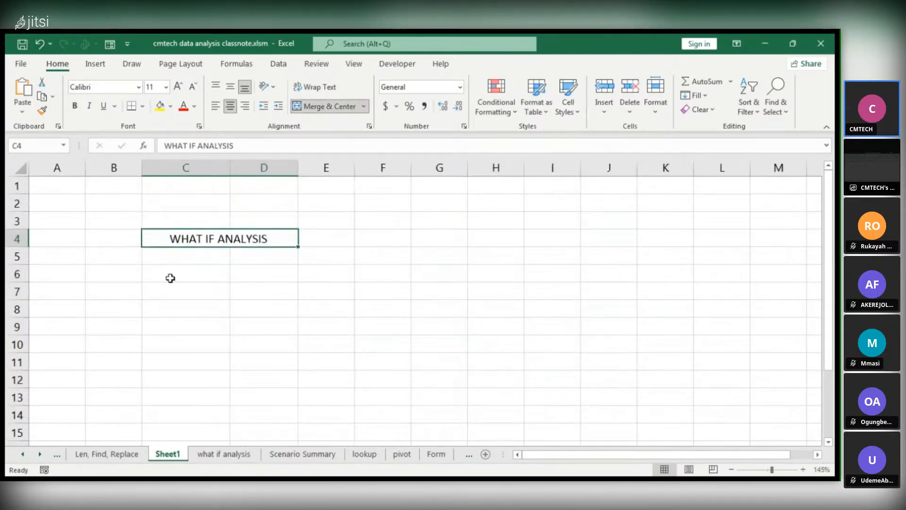
Fill the merged title cell C4:D4 with a medium gray background
{"action": "left_click", "coordinate": [182, 254]}
{"action": "left_click", "coordinate": [152, 236]}
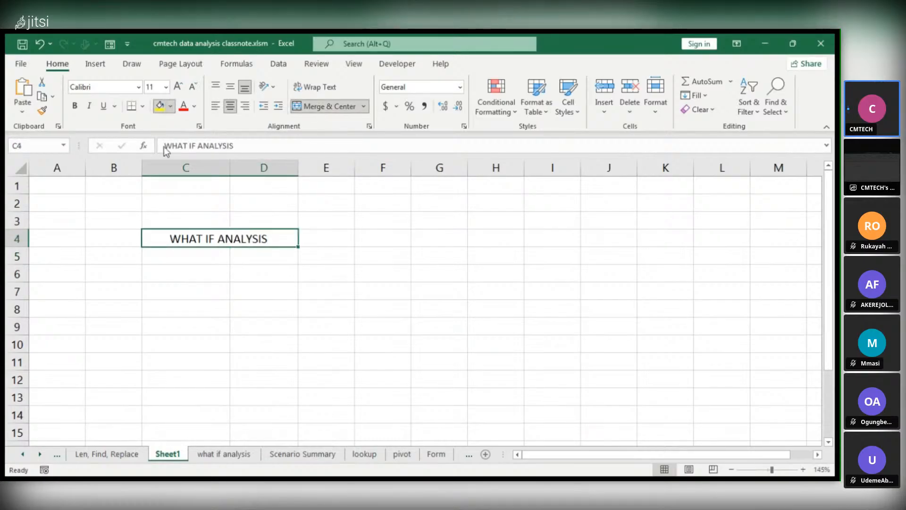
{"action": "left_click", "coordinate": [206, 273]}
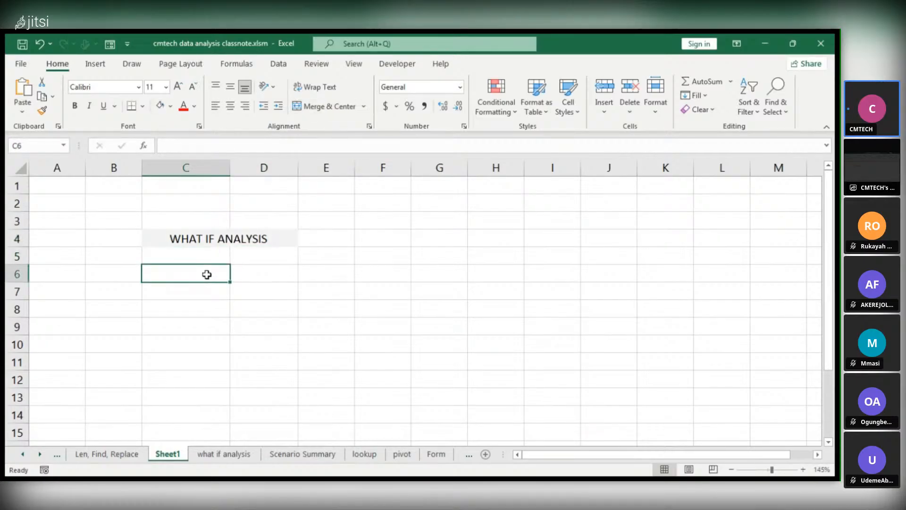
{"action": "left_click", "coordinate": [155, 240]}
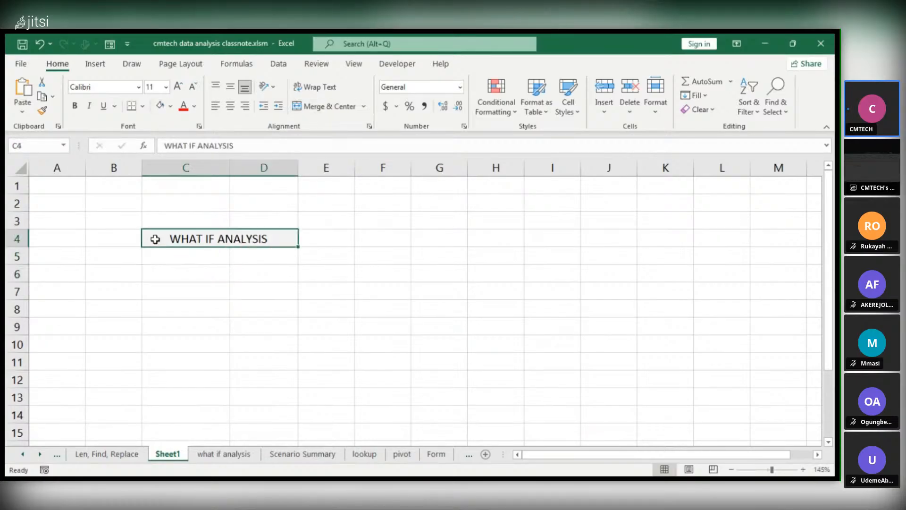
{"action": "left_click", "coordinate": [172, 108]}
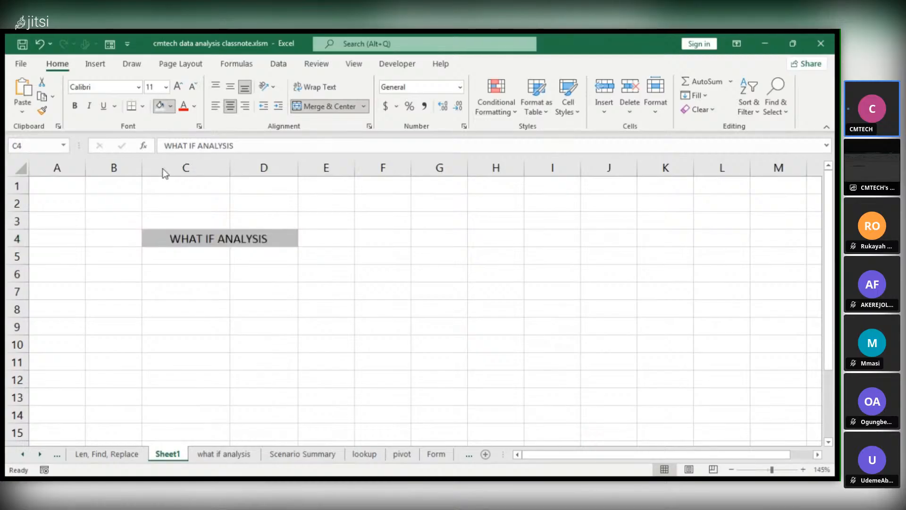
Enter the label "PRICES SALES" in cell C5, directly below the title
{"action": "left_click", "coordinate": [182, 260]}
{"action": "double_click", "coordinate": [183, 262]}
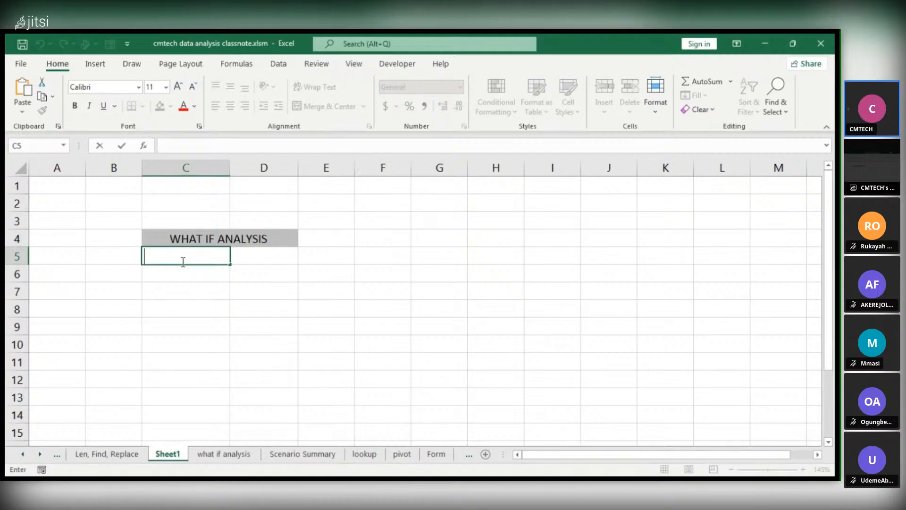
{"action": "type", "text": "PRICE"}
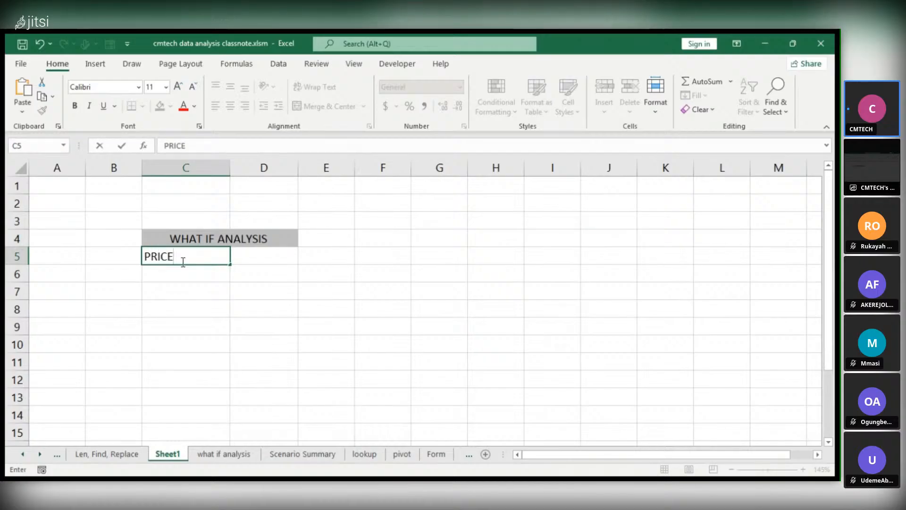
{"action": "key", "text": "BackSpace"}
{"action": "key", "text": "BackSpace"}
{"action": "type", "text": "CES SALES"}
{"action": "left_click", "coordinate": [274, 254]}
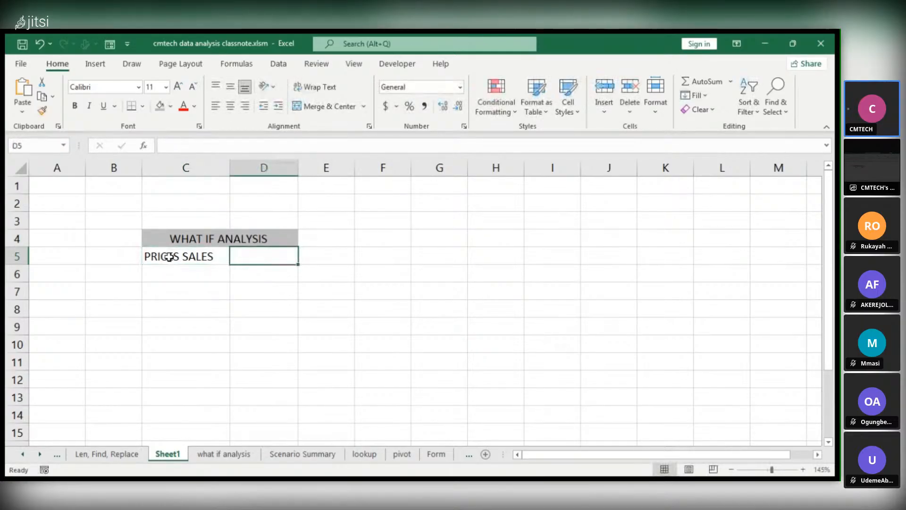
{"action": "double_click", "coordinate": [240, 255]}
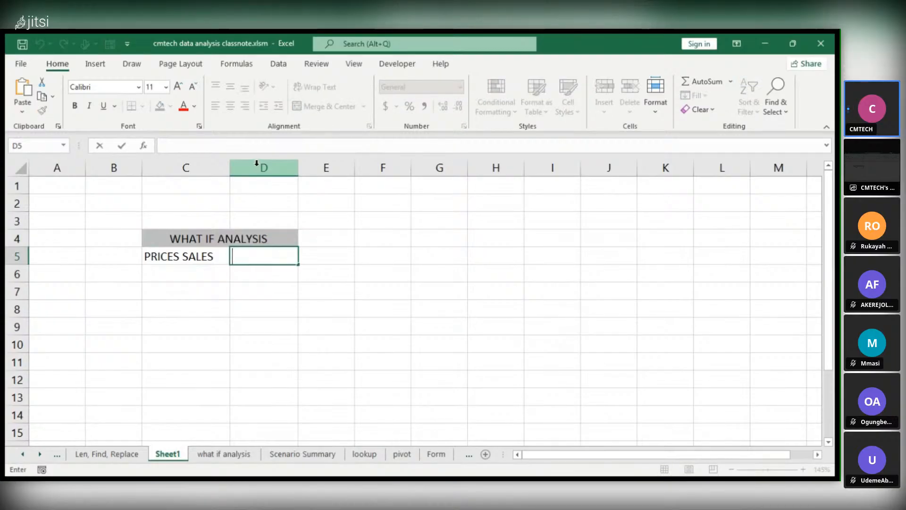
{"action": "left_click", "coordinate": [97, 64]}
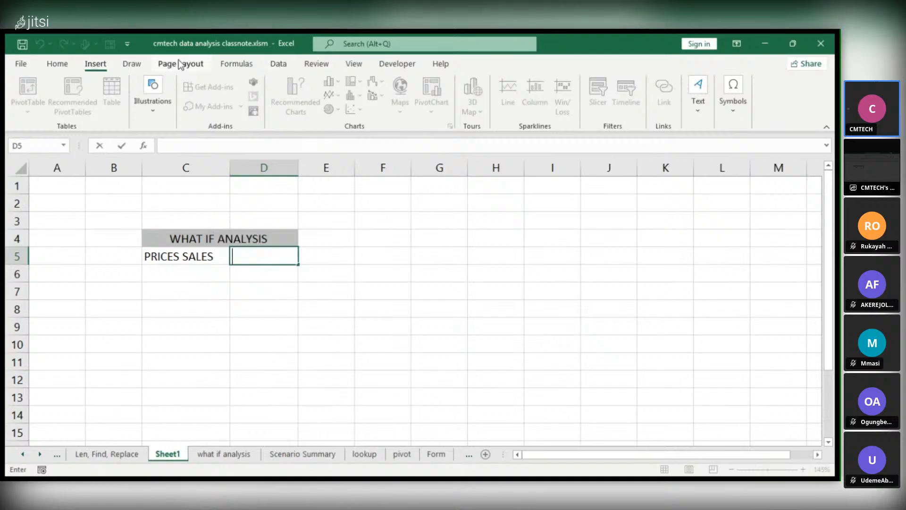
{"action": "left_click", "coordinate": [59, 65]}
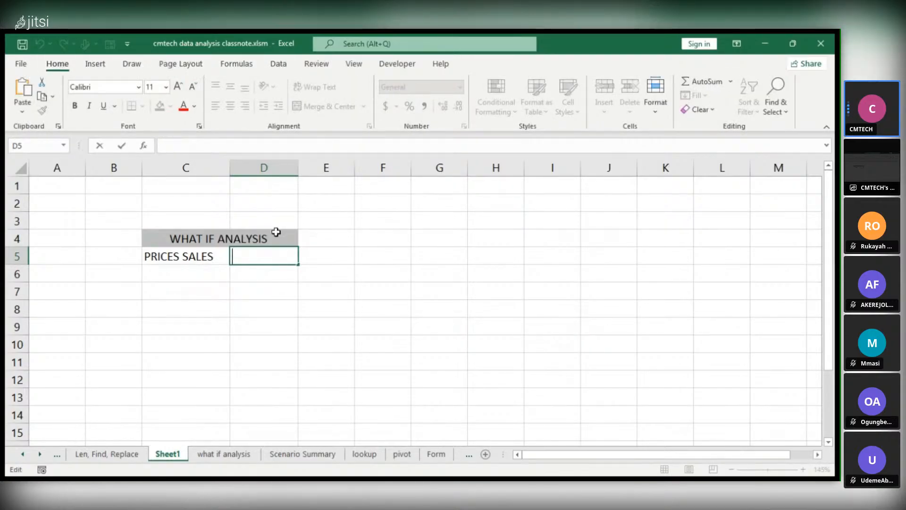
{"action": "left_click", "coordinate": [273, 215]}
Format cell D5 as Currency and enter 50 as the sales price
{"action": "left_click", "coordinate": [260, 250]}
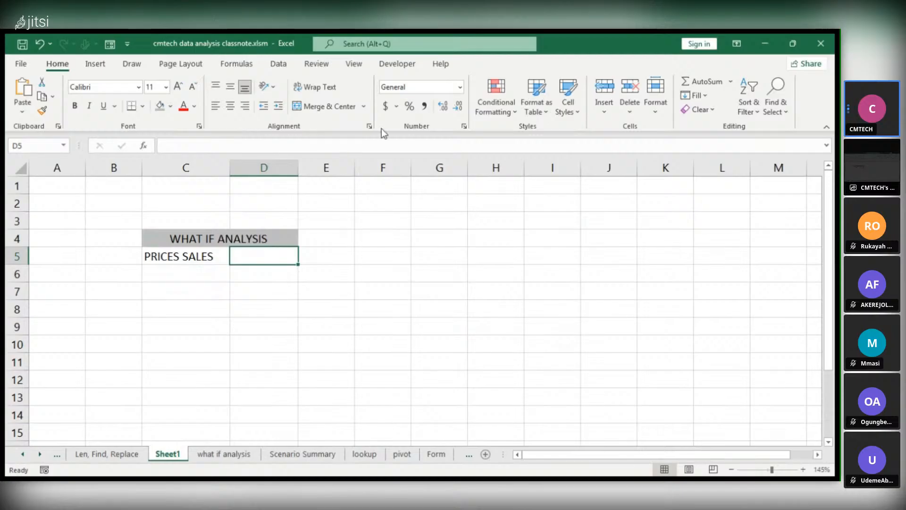
{"action": "left_click", "coordinate": [460, 87]}
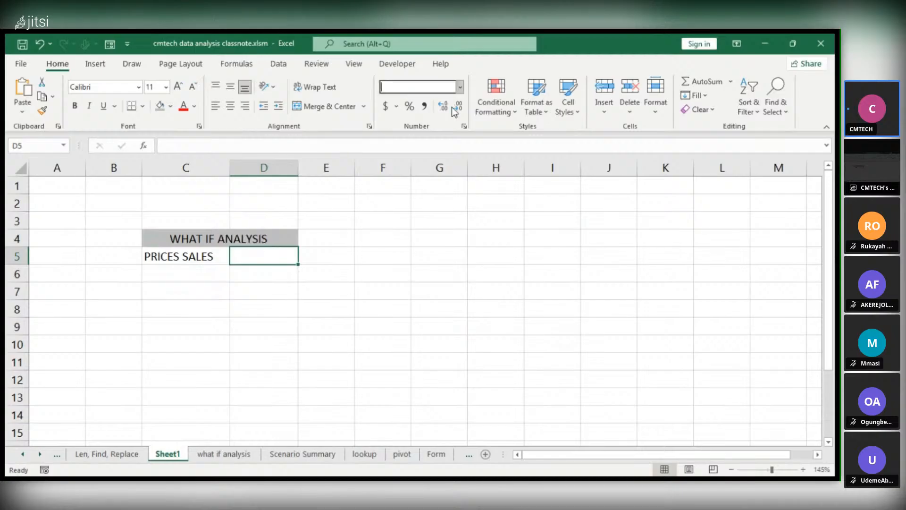
{"action": "left_click", "coordinate": [431, 180]}
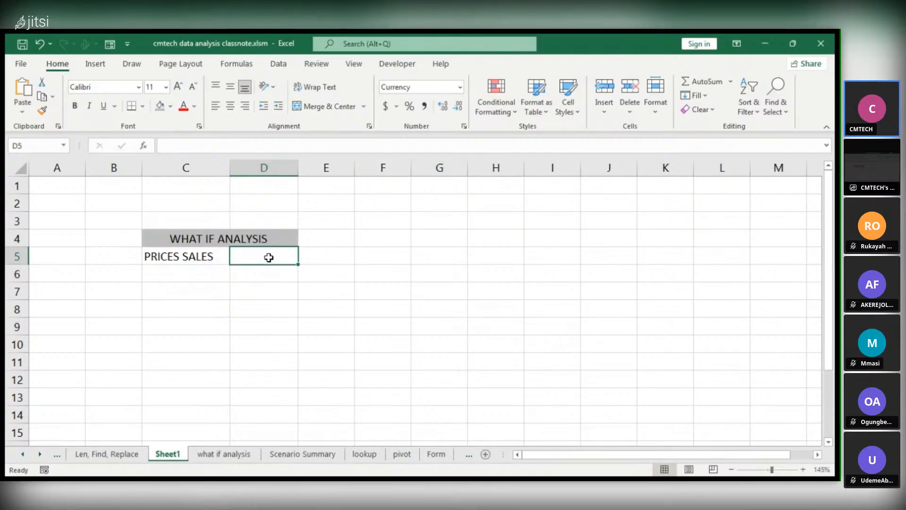
{"action": "double_click", "coordinate": [269, 258]}
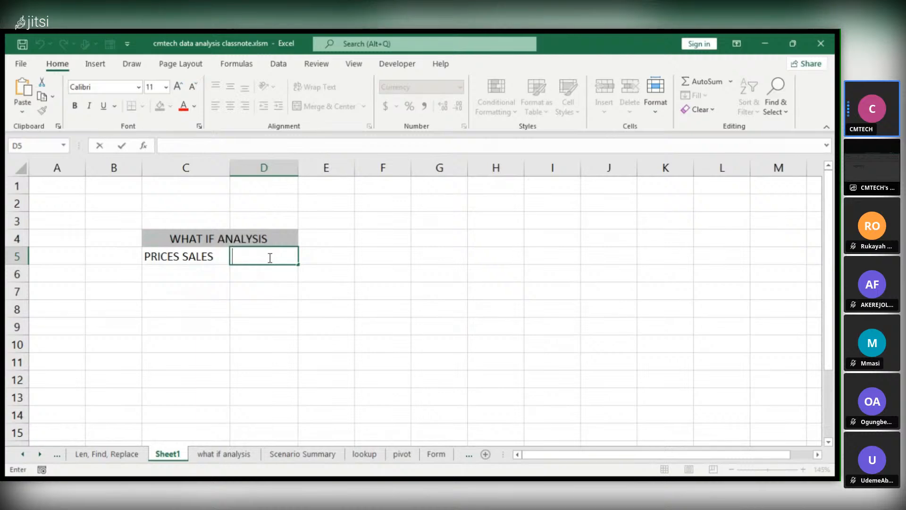
{"action": "type", "text": "50"}
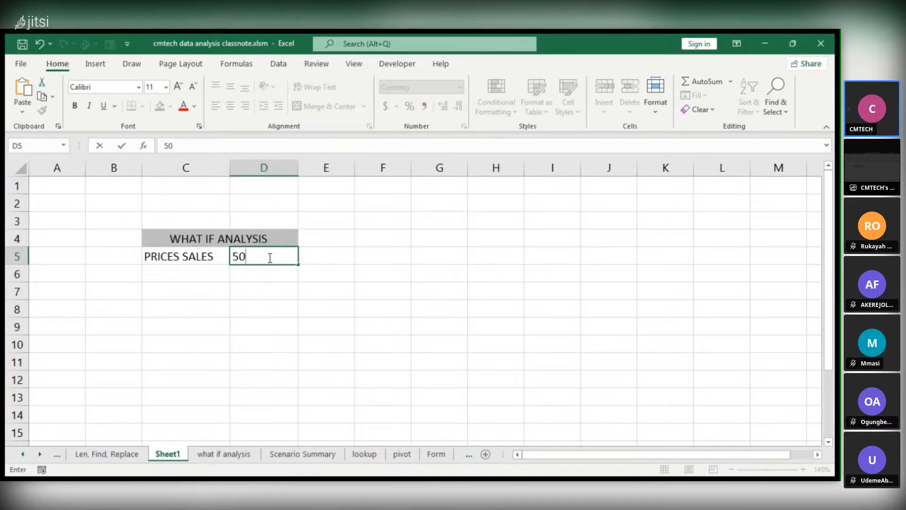
{"action": "key", "text": "Return"}
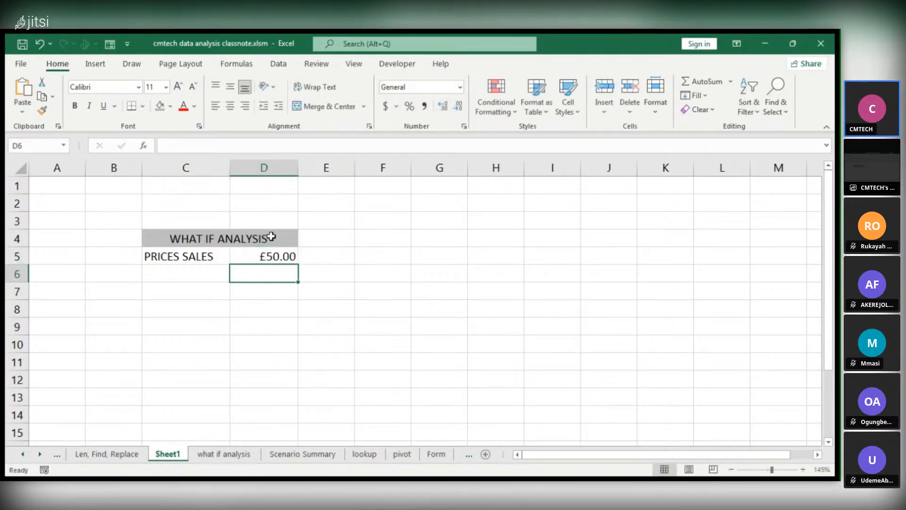
Change the price in cell D5 to the Accounting number format with the $ symbol
{"action": "left_click", "coordinate": [252, 257]}
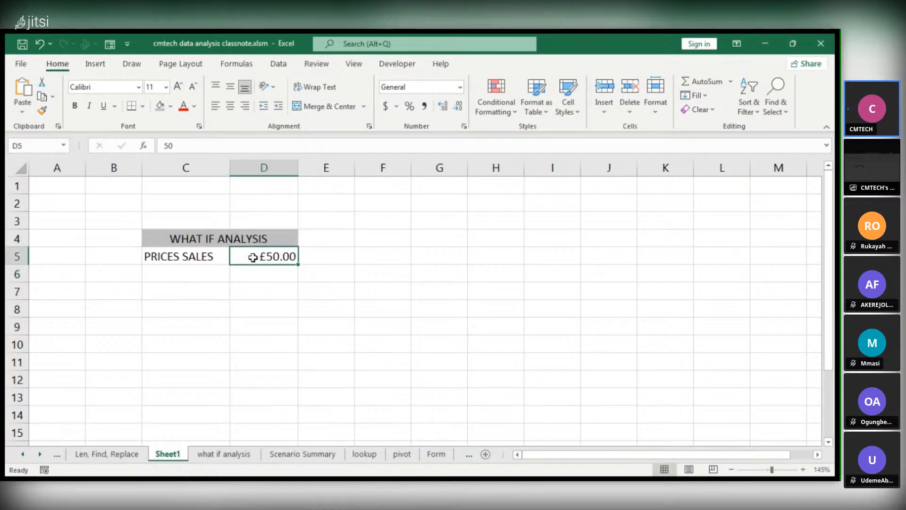
{"action": "left_click", "coordinate": [386, 106]}
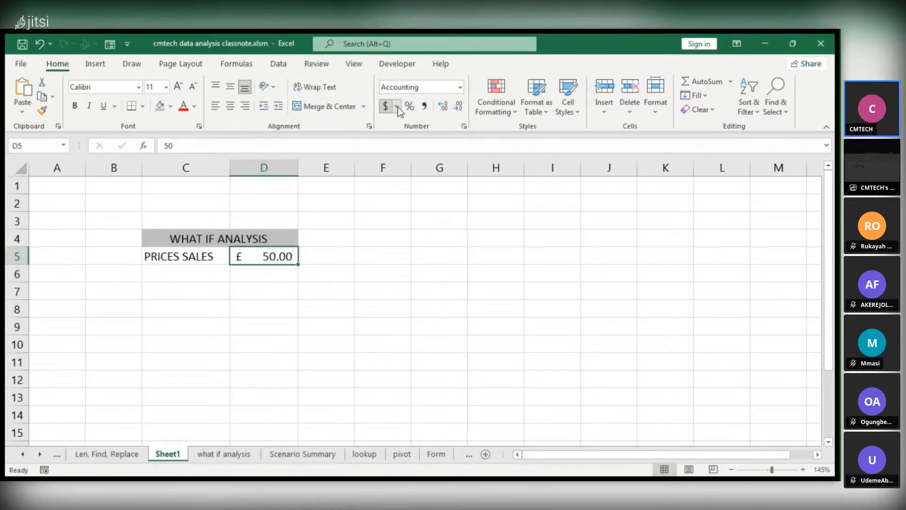
{"action": "left_click", "coordinate": [426, 142]}
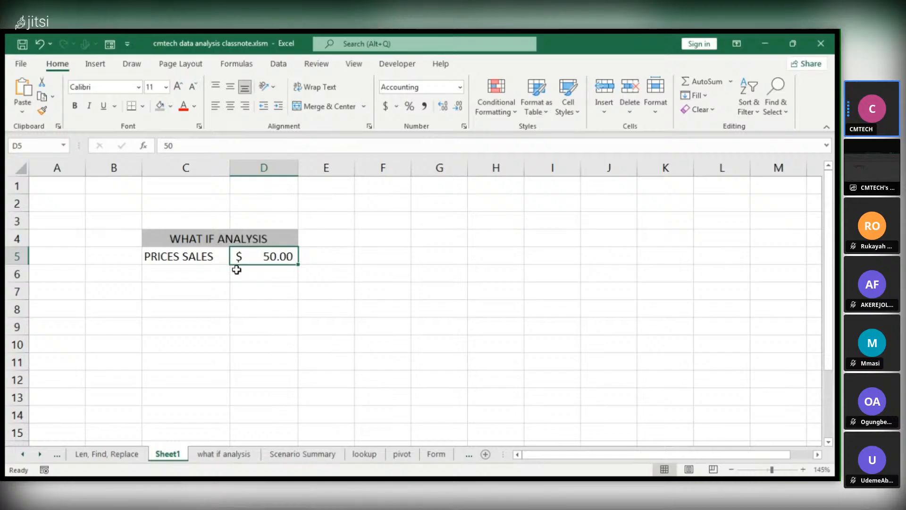
Enter the label "UNIT PER GOODS" in cell C6, directly below the sales price label
{"action": "left_click", "coordinate": [218, 269]}
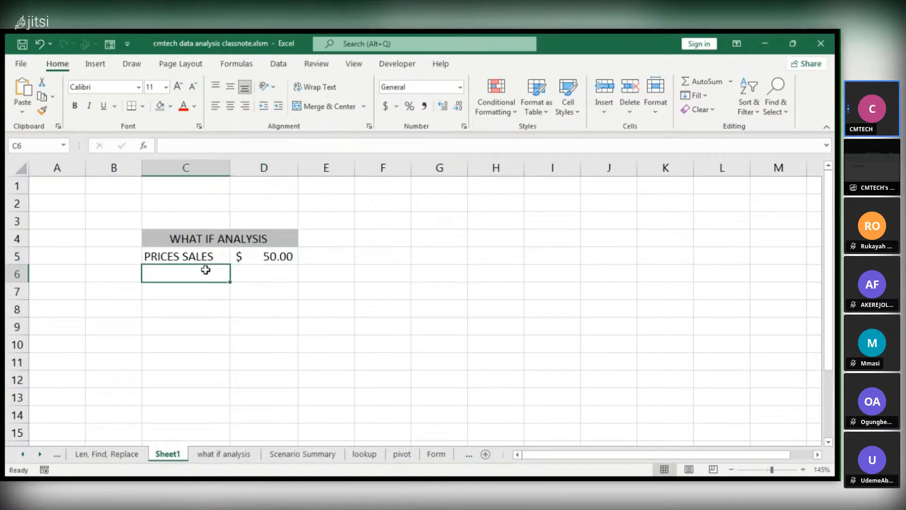
{"action": "type", "text": "N"}
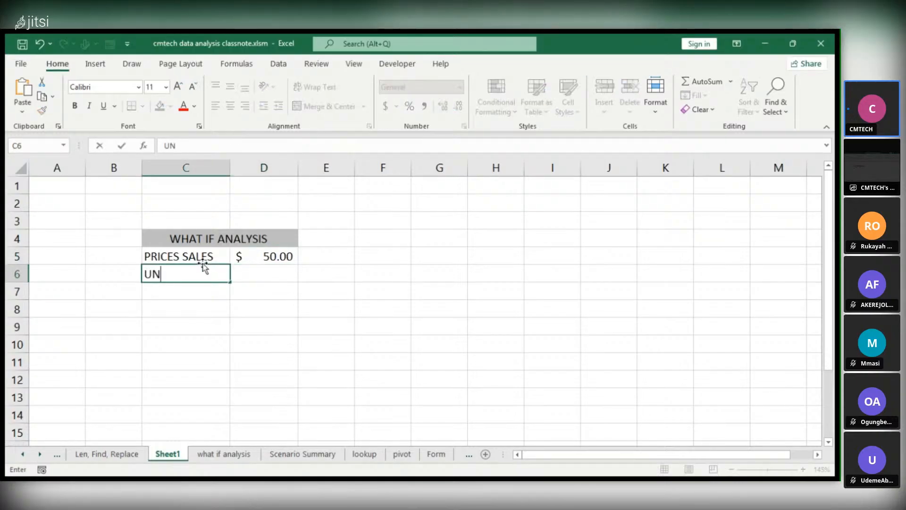
{"action": "key", "text": "BackSpace"}
{"action": "key", "text": "BackSpace"}
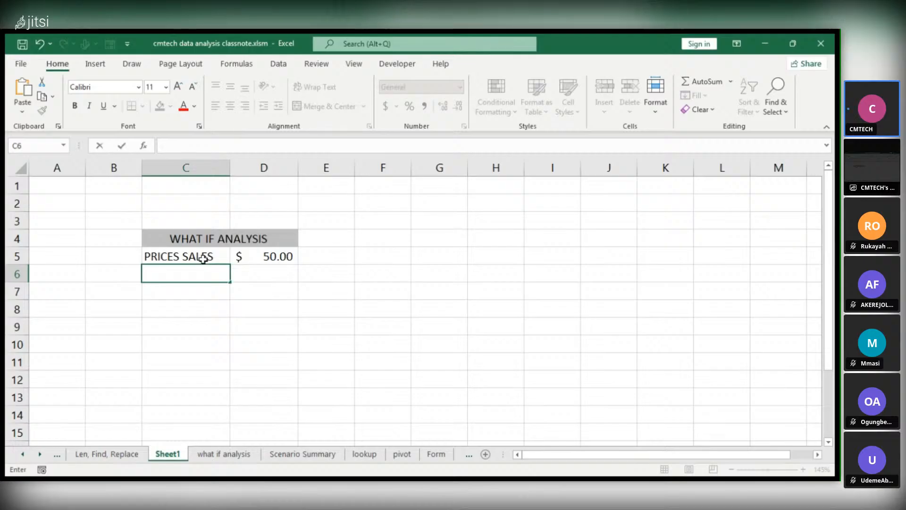
{"action": "type", "text": "UNITPER"}
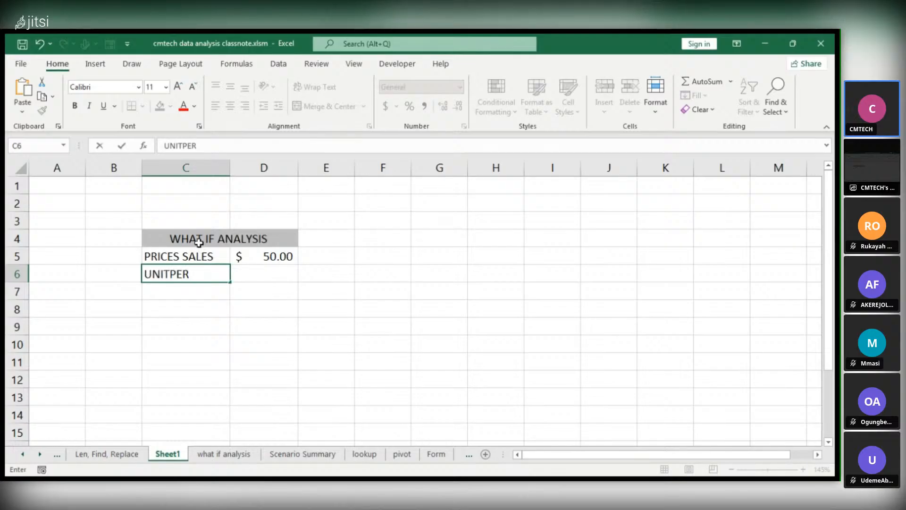
{"action": "key", "text": "BackSpace"}
{"action": "key", "text": "BackSpace"}
{"action": "key", "text": "BackSpace"}
{"action": "type", "text": "PER"}
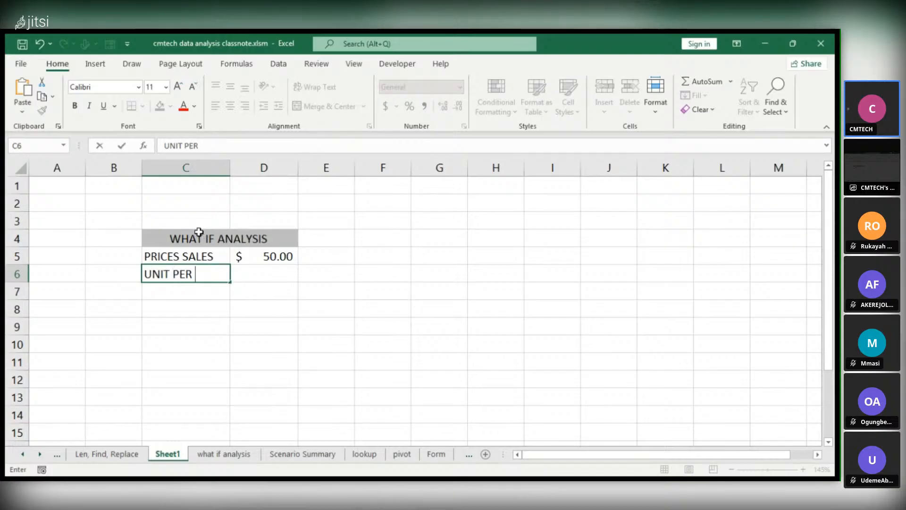
{"action": "type", "text": " GOOD"}
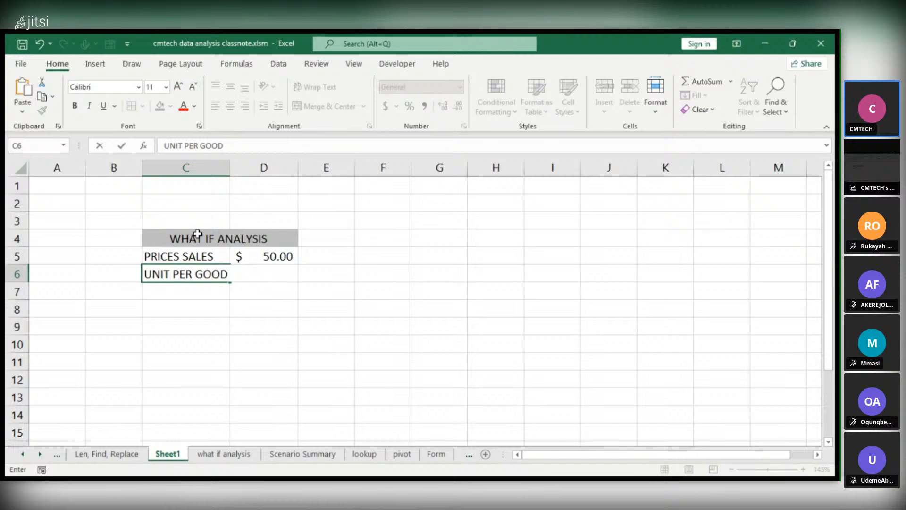
{"action": "type", "text": "S"}
Autofit column C to its longest label and enter 100 as the unit value in cell D6
{"action": "left_click", "coordinate": [301, 273]}
{"action": "left_click", "coordinate": [276, 276]}
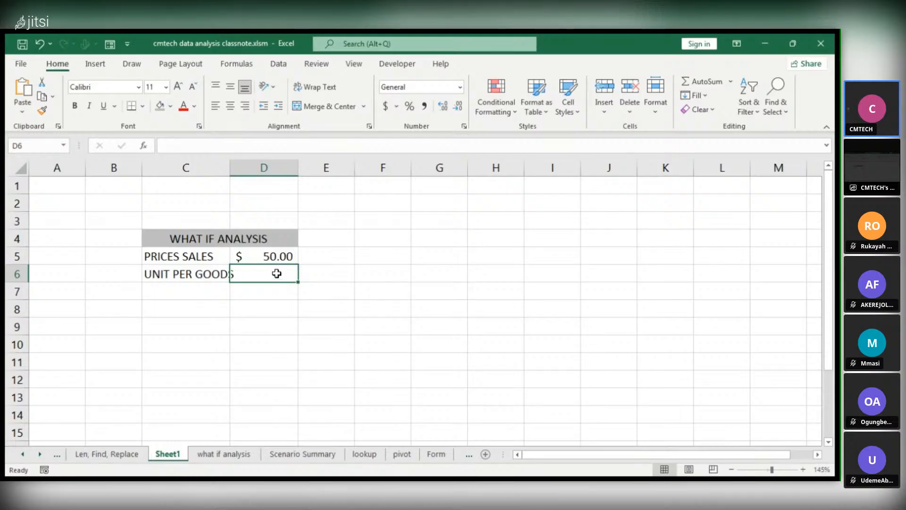
{"action": "double_click", "coordinate": [231, 164]}
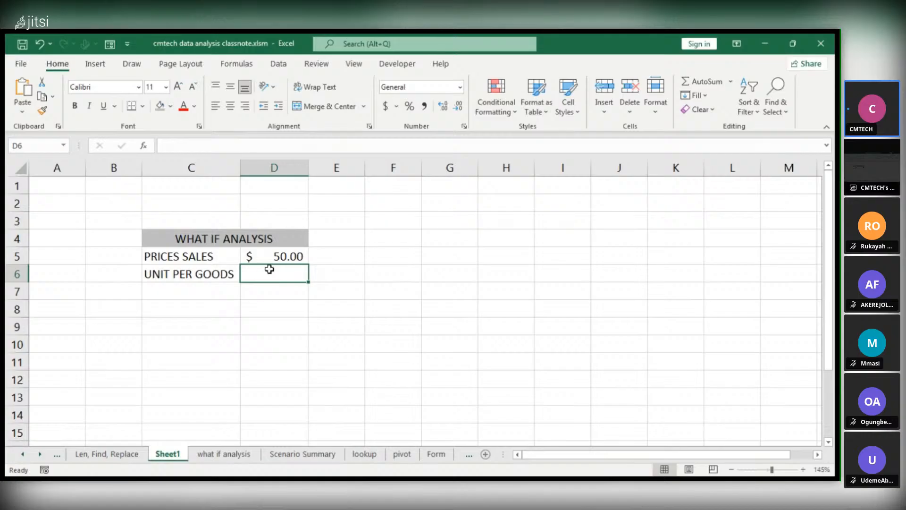
{"action": "type", "text": "100"}
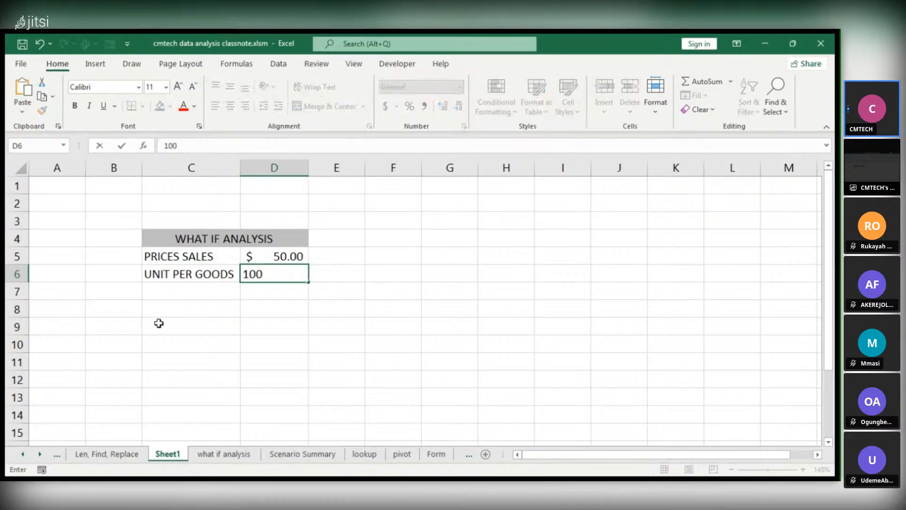
{"action": "left_click", "coordinate": [165, 279]}
{"action": "left_click", "coordinate": [166, 297]}
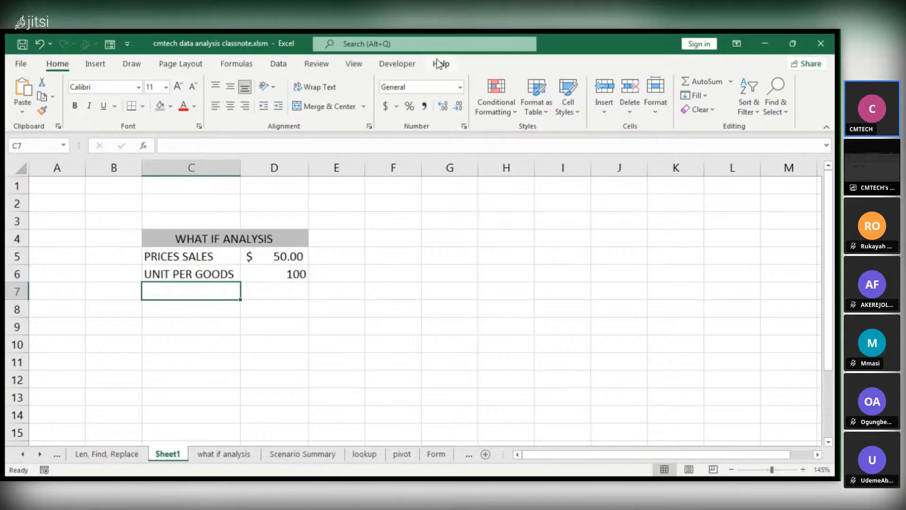
Remove both decimal places from the sales price in cell D5
{"action": "left_click", "coordinate": [289, 260]}
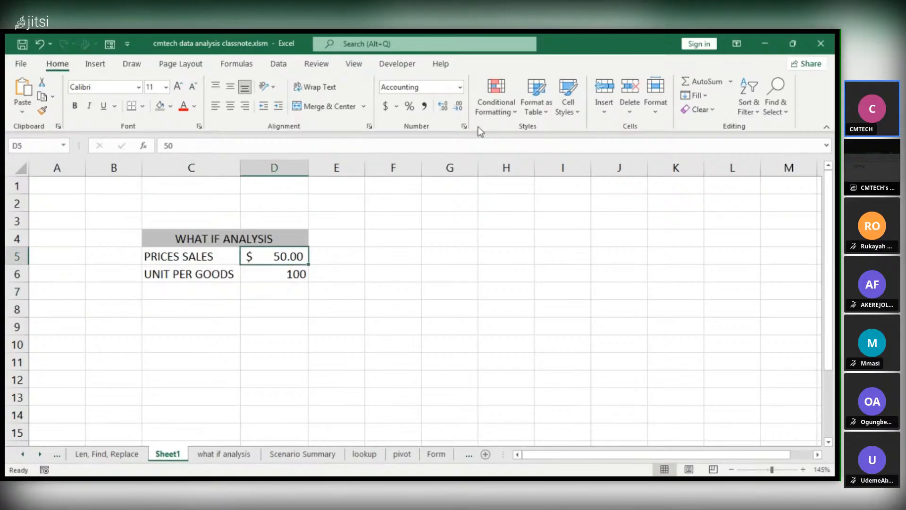
{"action": "left_click", "coordinate": [456, 108]}
{"action": "left_click", "coordinate": [457, 108]}
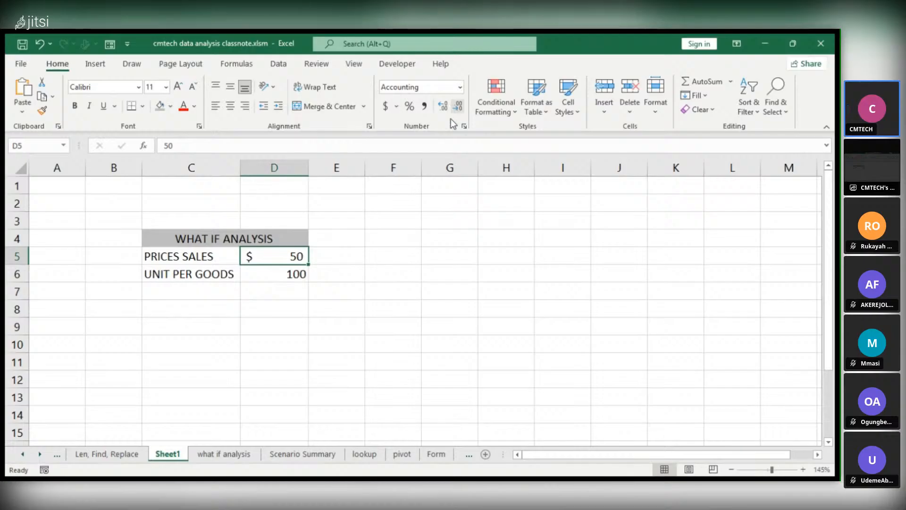
{"action": "left_click", "coordinate": [255, 270]}
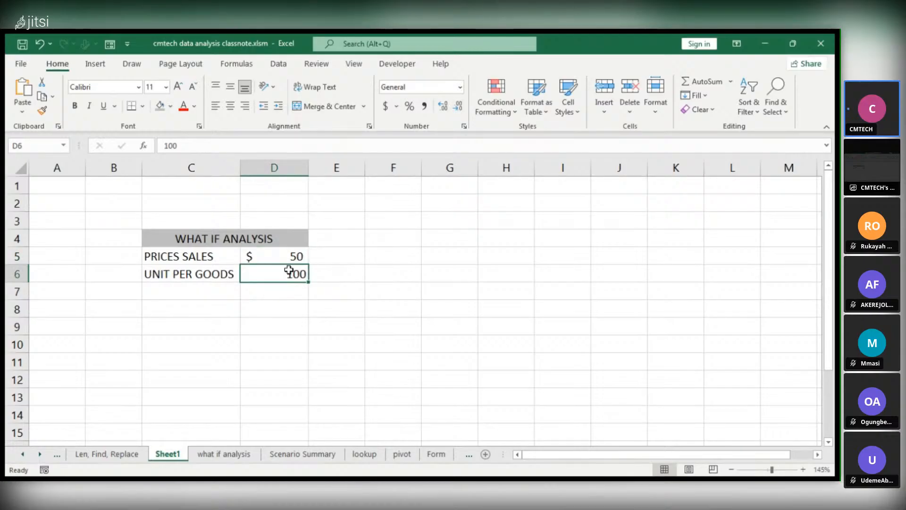
Enter the label "TOTAL" in cell C7, below the UNIT PER GOODS label
{"action": "double_click", "coordinate": [149, 292]}
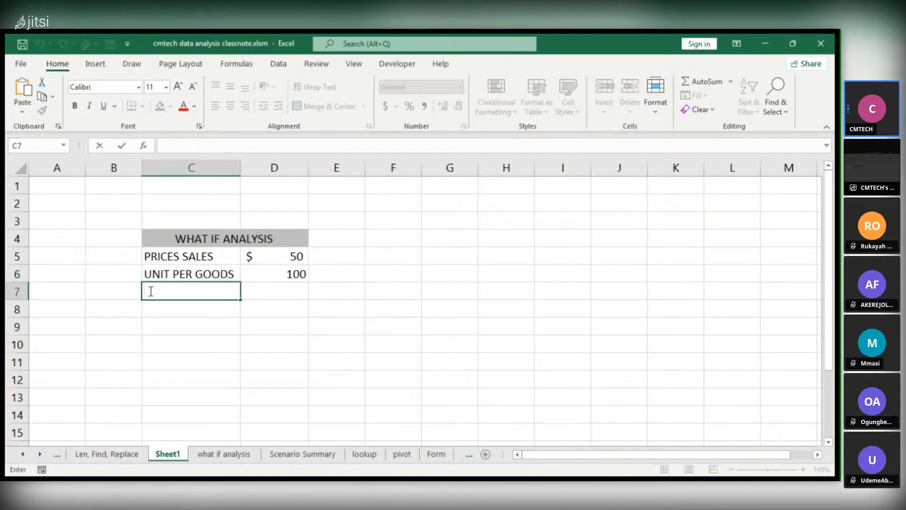
{"action": "type", "text": "TOTAAL"}
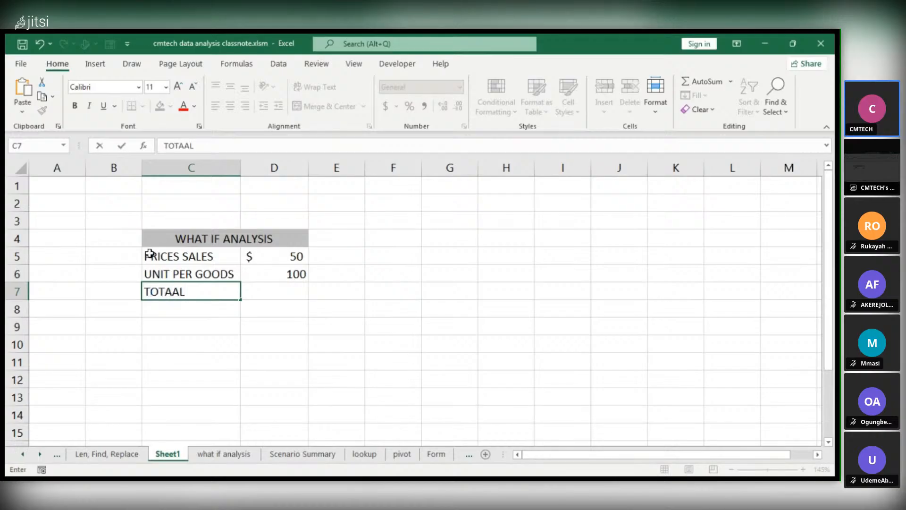
{"action": "key", "text": "BackSpace"}
{"action": "key", "text": "BackSpace"}
{"action": "type", "text": "L"}
{"action": "left_click", "coordinate": [261, 295]}
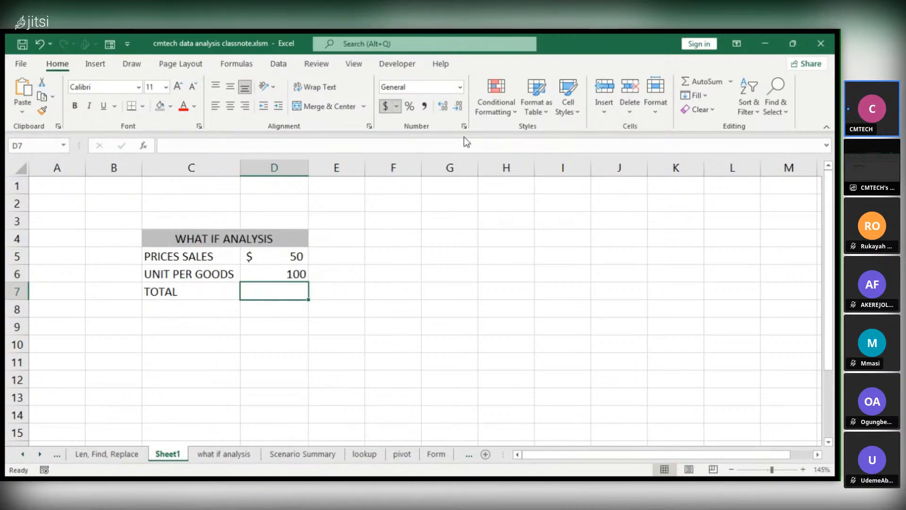
{"action": "double_click", "coordinate": [266, 291]}
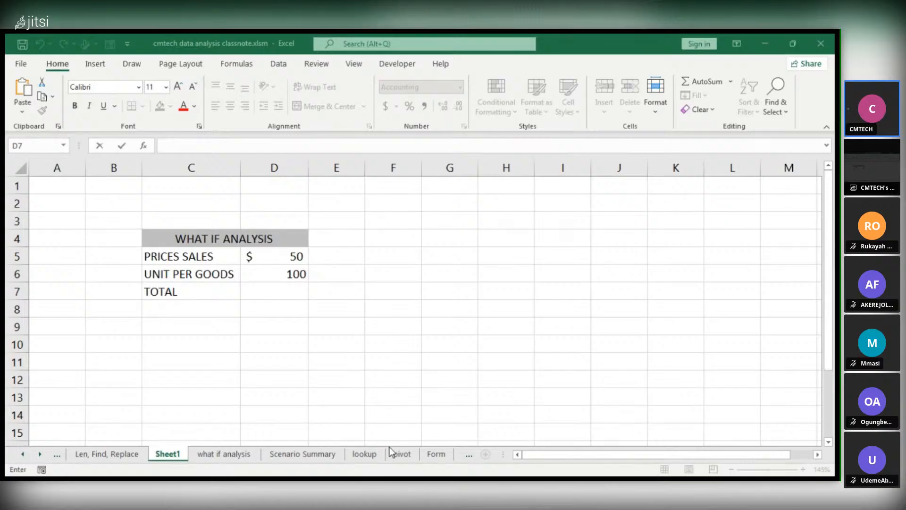
{"action": "left_click", "coordinate": [377, 406]}
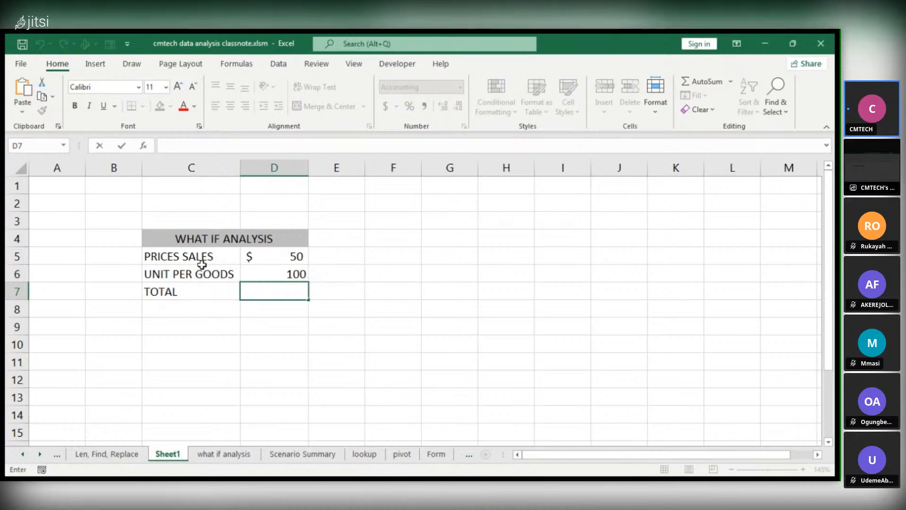
{"action": "double_click", "coordinate": [274, 294]}
{"action": "left_click", "coordinate": [289, 254]}
{"action": "left_click_drag", "start_coordinate": [258, 301], "coordinate": [257, 299]}
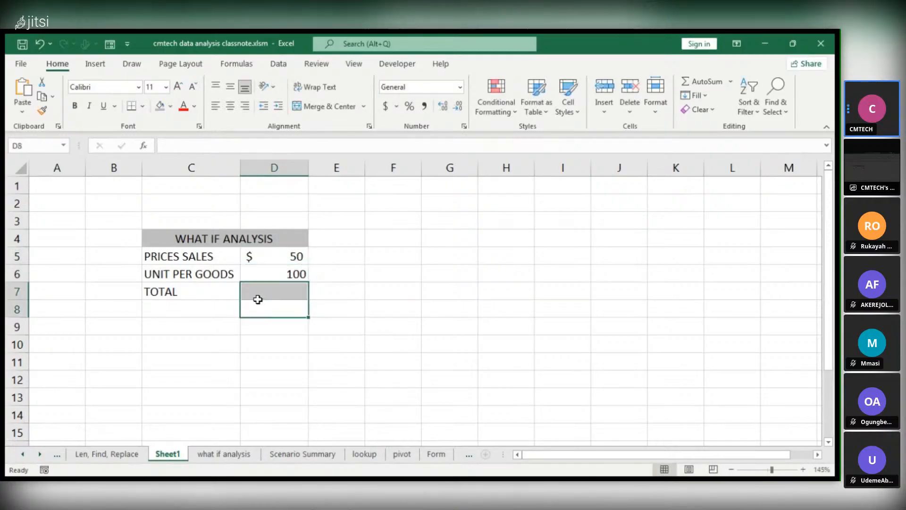
{"action": "double_click", "coordinate": [258, 298]}
{"action": "left_click", "coordinate": [258, 293]}
Calculate the total in cell D7 by multiplying price by units with the formula =D5*D6
{"action": "double_click", "coordinate": [258, 292]}
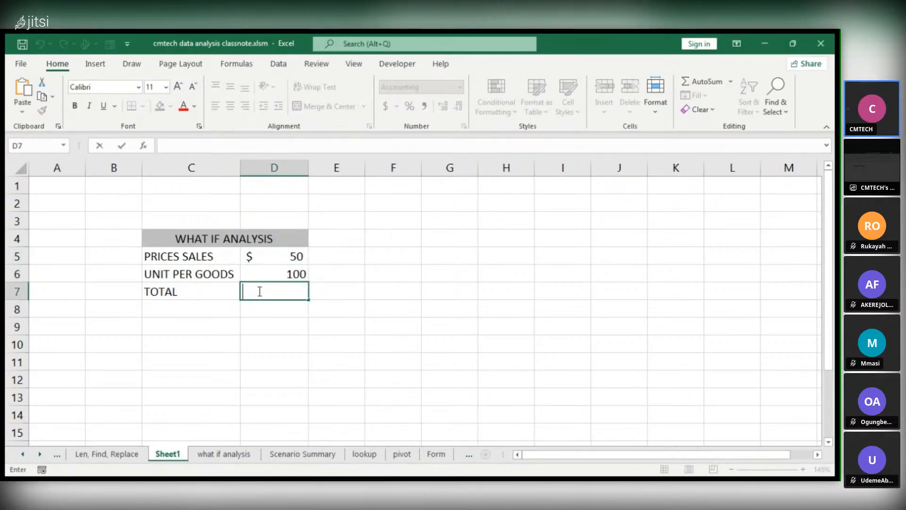
{"action": "type", "text": "="}
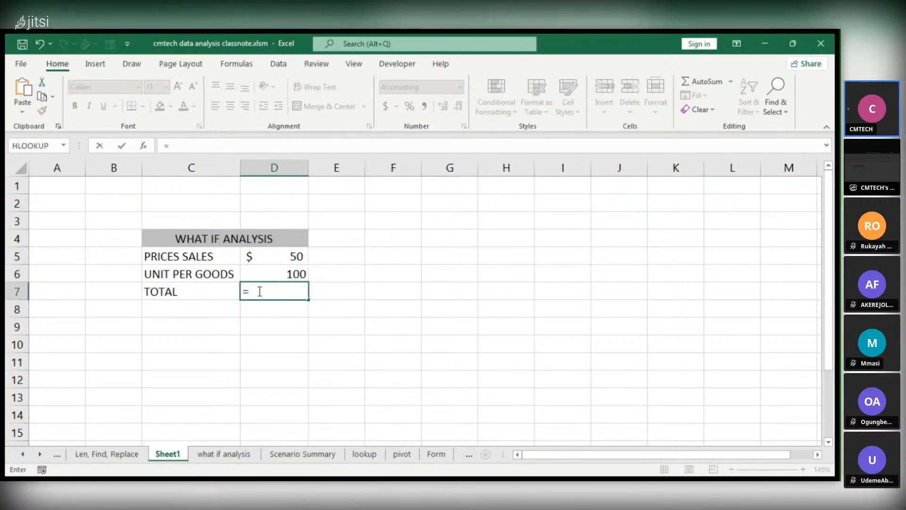
{"action": "left_click", "coordinate": [289, 254]}
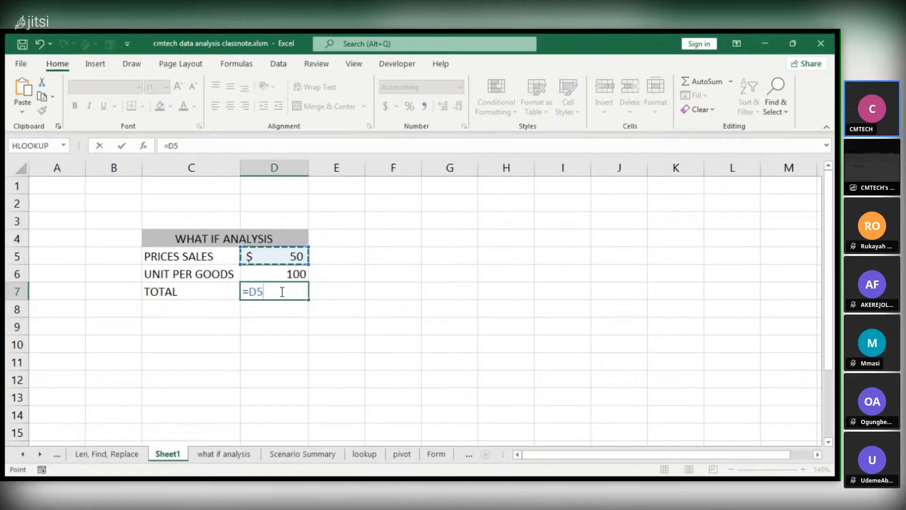
{"action": "type", "text": "*"}
{"action": "left_click", "coordinate": [291, 274]}
{"action": "key", "text": "Return"}
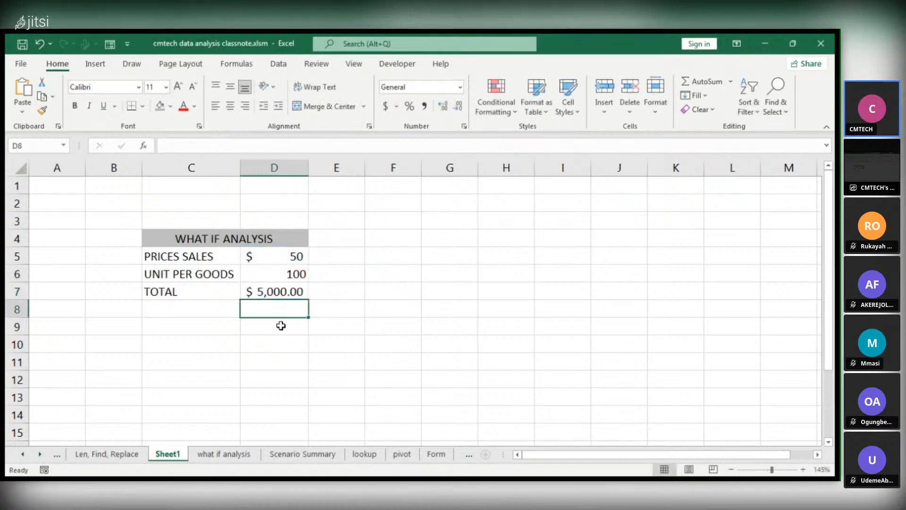
Remove both decimal places from the calculated total in cell D7
{"action": "left_click", "coordinate": [295, 290]}
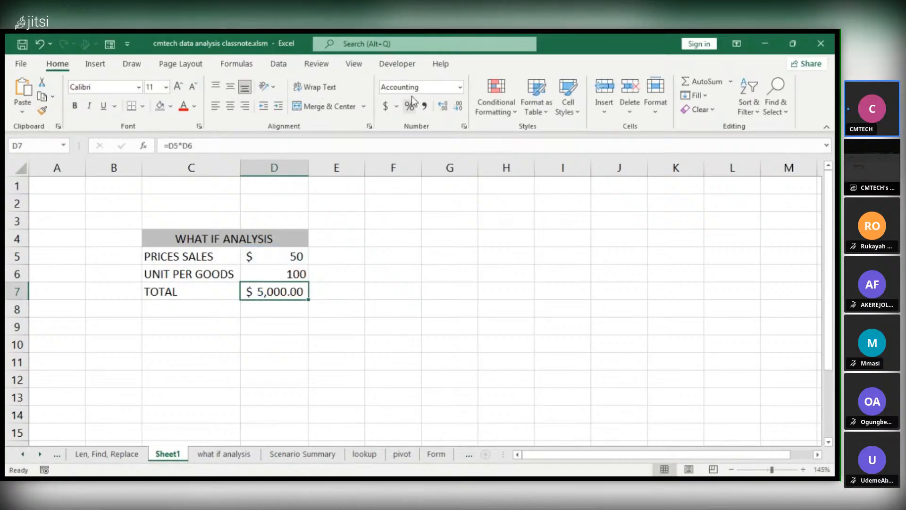
{"action": "left_click", "coordinate": [459, 109]}
{"action": "left_click", "coordinate": [460, 111]}
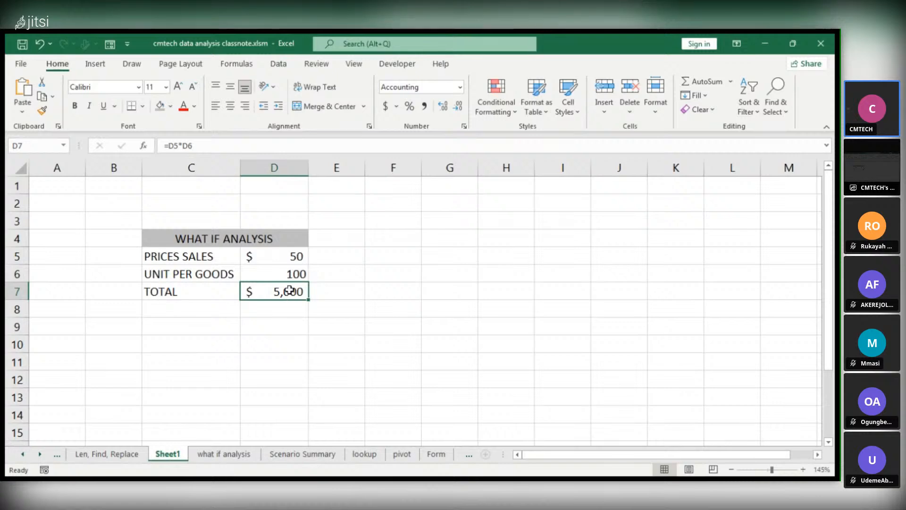
Enter the label "PROFIT" in cell C8, below the TOTAL label
{"action": "left_click", "coordinate": [264, 307]}
{"action": "left_click", "coordinate": [147, 304]}
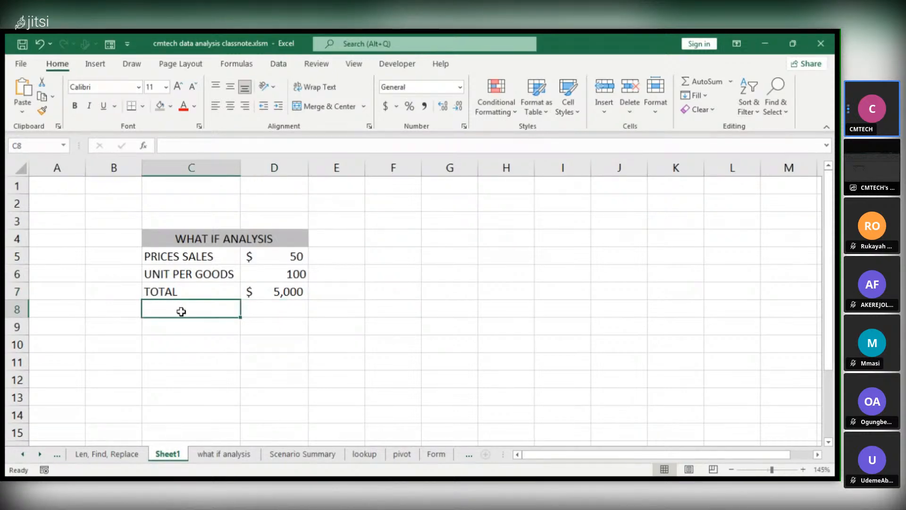
{"action": "type", "text": "P"}
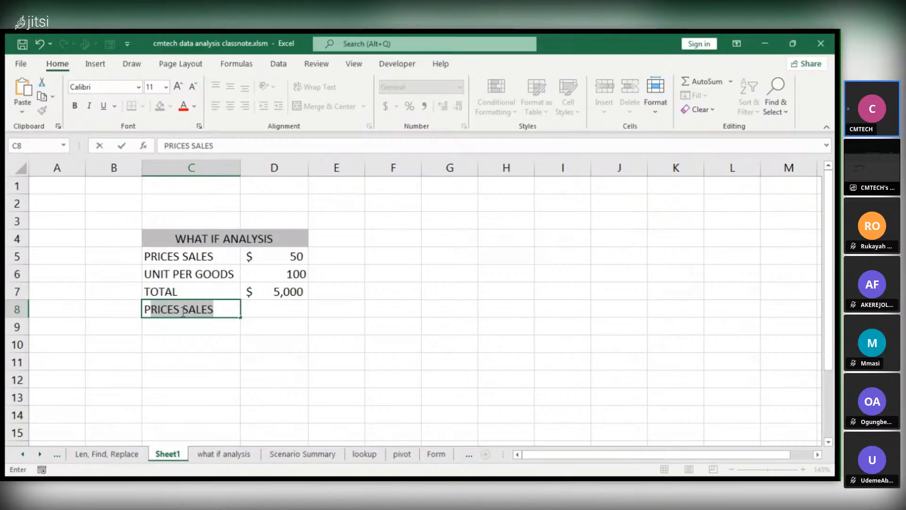
{"action": "type", "text": "RO"}
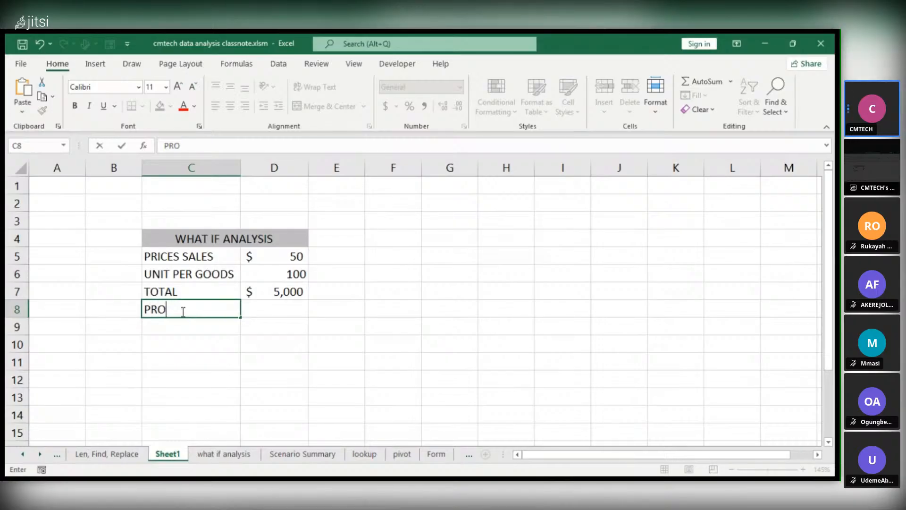
{"action": "type", "text": "FIT"}
{"action": "left_click", "coordinate": [387, 436]}
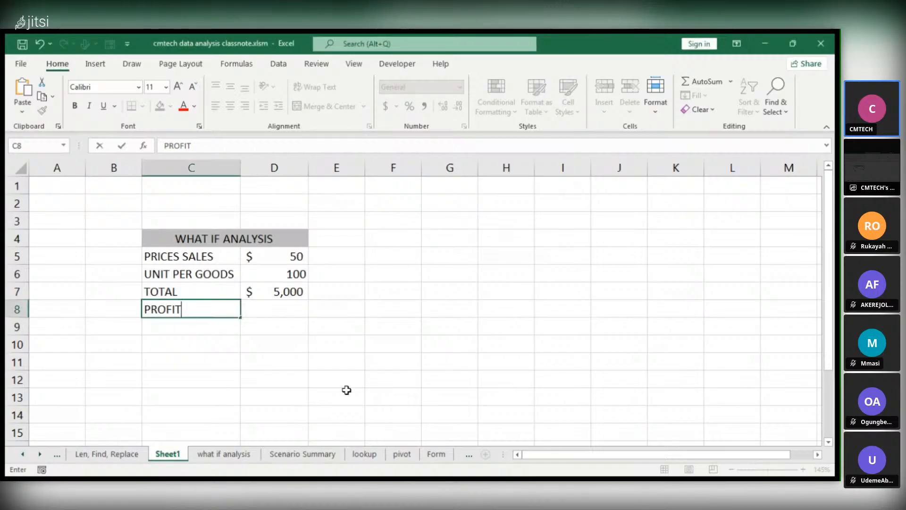
Enter 25 as the profit value in cell D8
{"action": "left_click", "coordinate": [256, 309]}
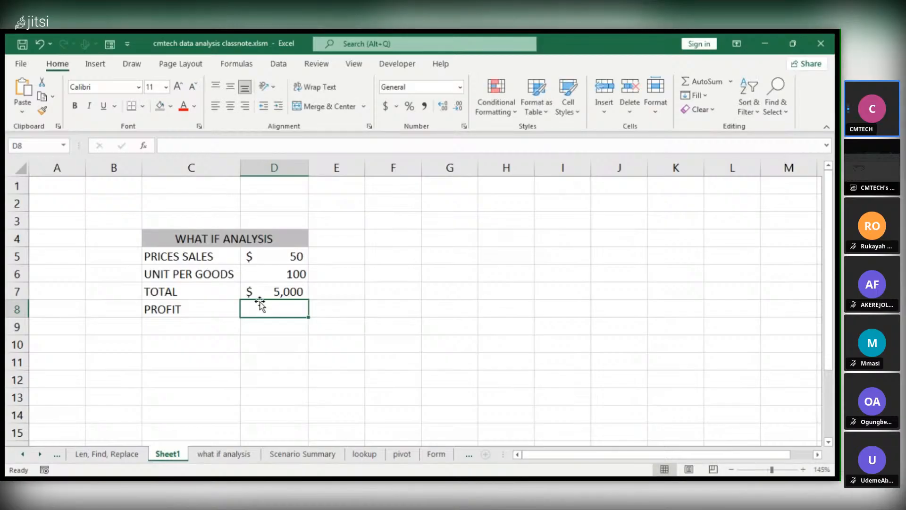
{"action": "type", "text": "="}
{"action": "type", "text": "2"}
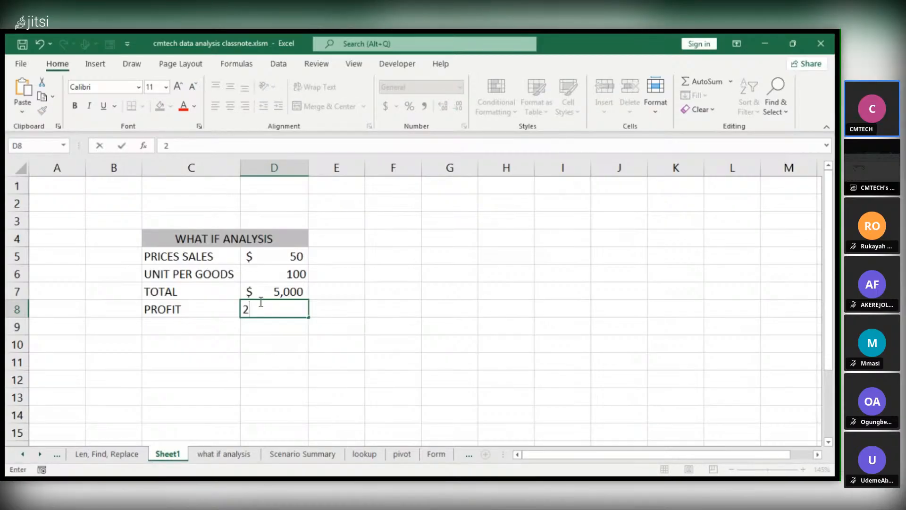
{"action": "type", "text": "5"}
{"action": "left_click", "coordinate": [345, 332]}
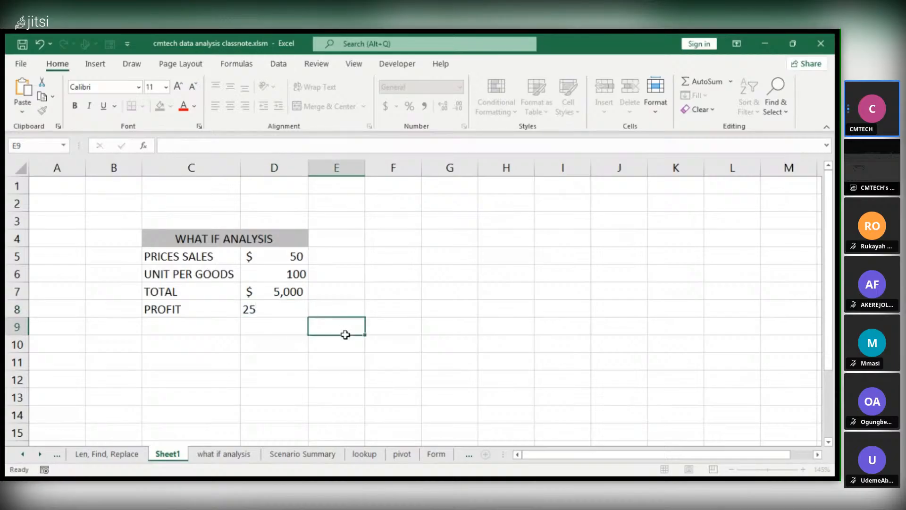
Format the profit in cell D8 as a percentage and correct its value to 25%
{"action": "left_click", "coordinate": [301, 309]}
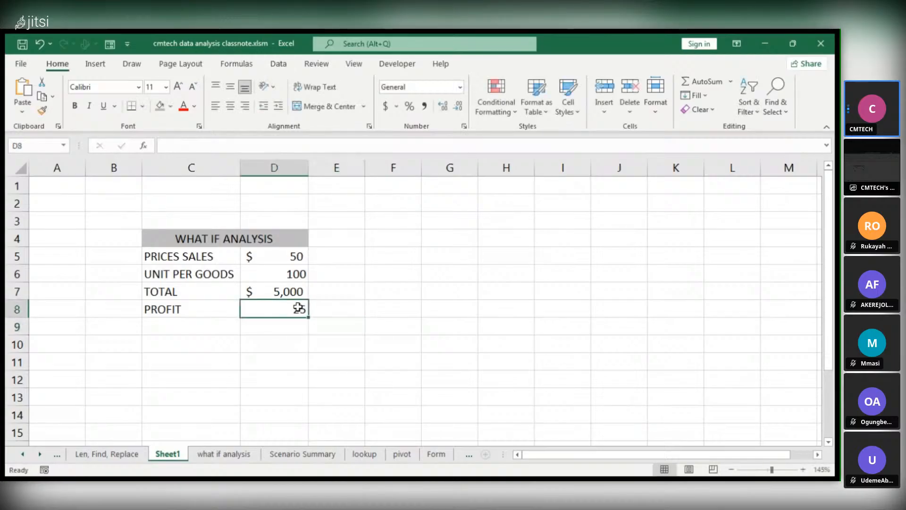
{"action": "left_click", "coordinate": [416, 106]}
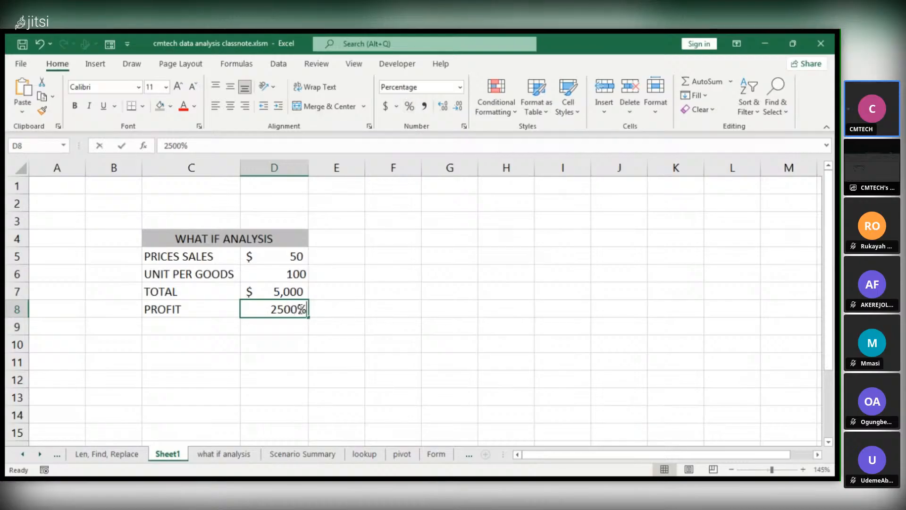
{"action": "double_click", "coordinate": [301, 309]}
{"action": "key", "text": "BackSpace"}
{"action": "key", "text": "BackSpace"}
{"action": "left_click", "coordinate": [344, 326]}
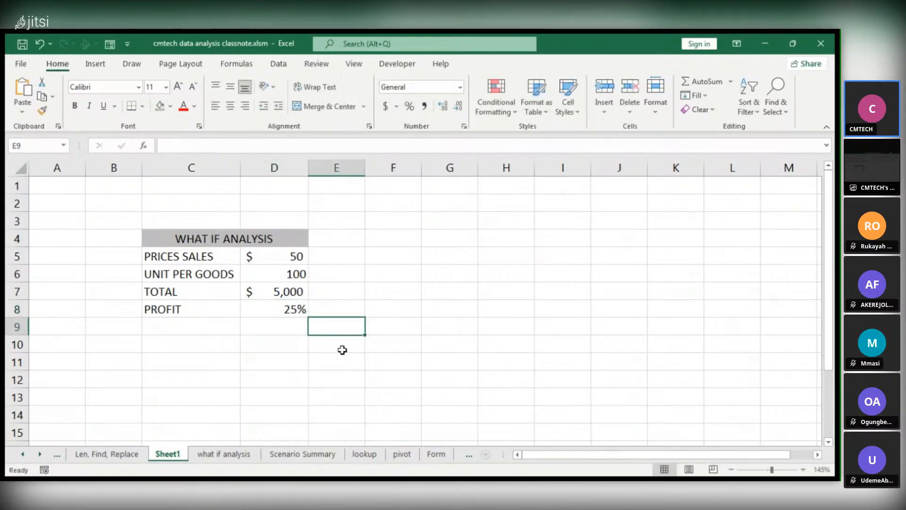
Extend the label in cell C8 to read "PROFIT MARGIN"
{"action": "left_click", "coordinate": [258, 327]}
{"action": "left_click", "coordinate": [174, 322]}
{"action": "left_click", "coordinate": [183, 306]}
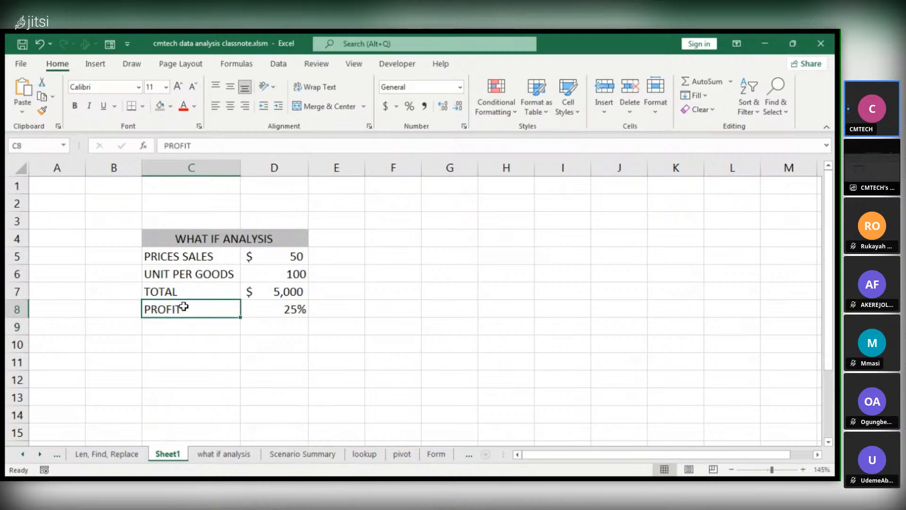
{"action": "double_click", "coordinate": [190, 308]}
{"action": "type", "text": "MAR"}
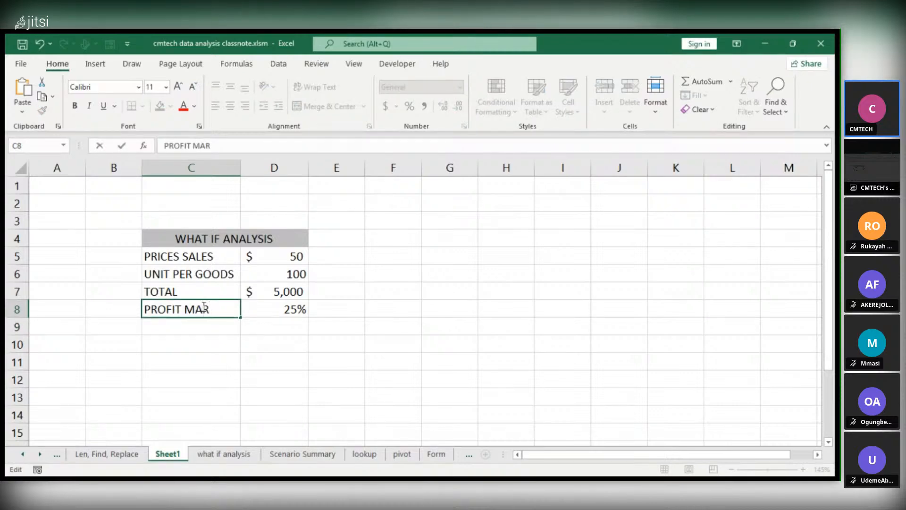
{"action": "type", "text": "GIN"}
{"action": "key", "text": "Escape"}
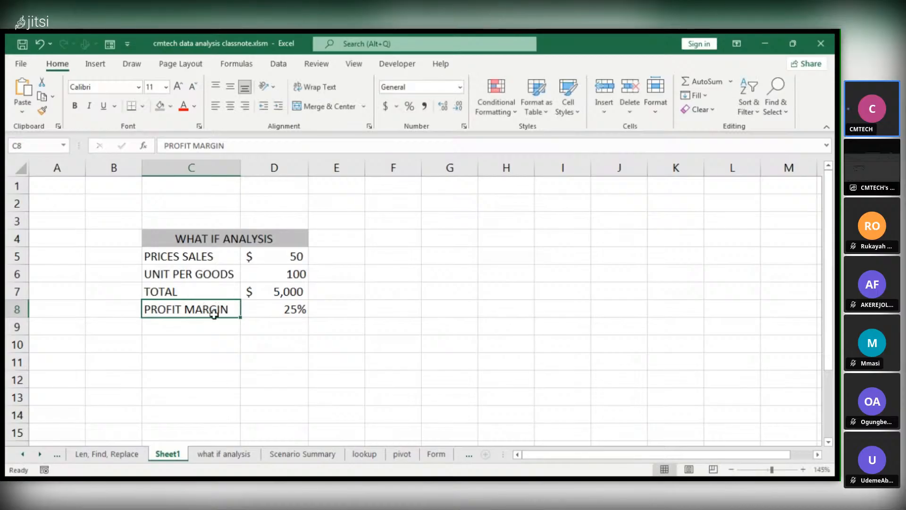
Copy the word PROFIT from the label in C8 and paste it into cell C9 as a new label
{"action": "left_click", "coordinate": [192, 325]}
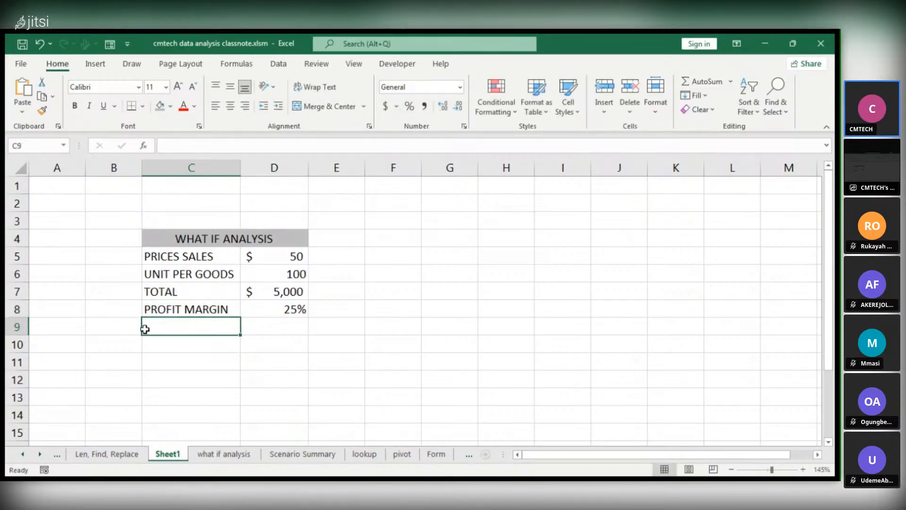
{"action": "double_click", "coordinate": [177, 309]}
{"action": "left_click_drag", "start_coordinate": [182, 309], "coordinate": [147, 316]}
{"action": "key", "text": "ctrl+c"}
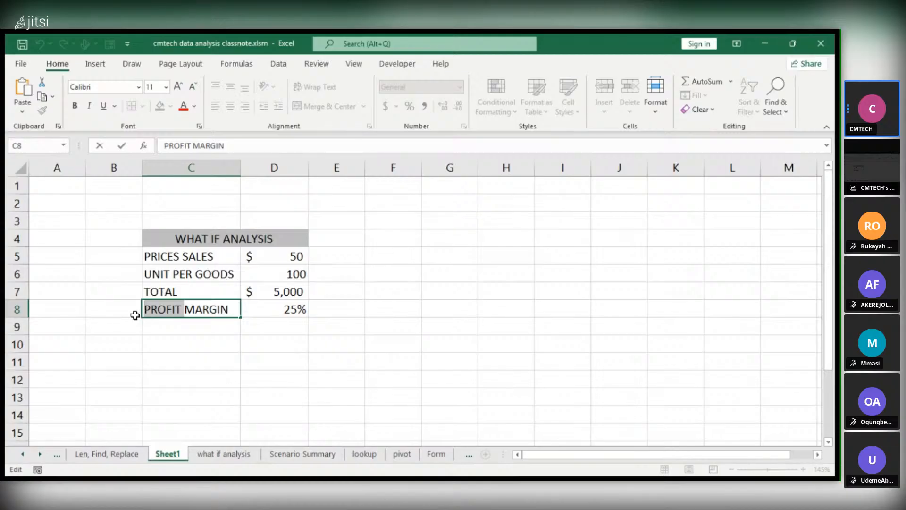
{"action": "left_click", "coordinate": [149, 325]}
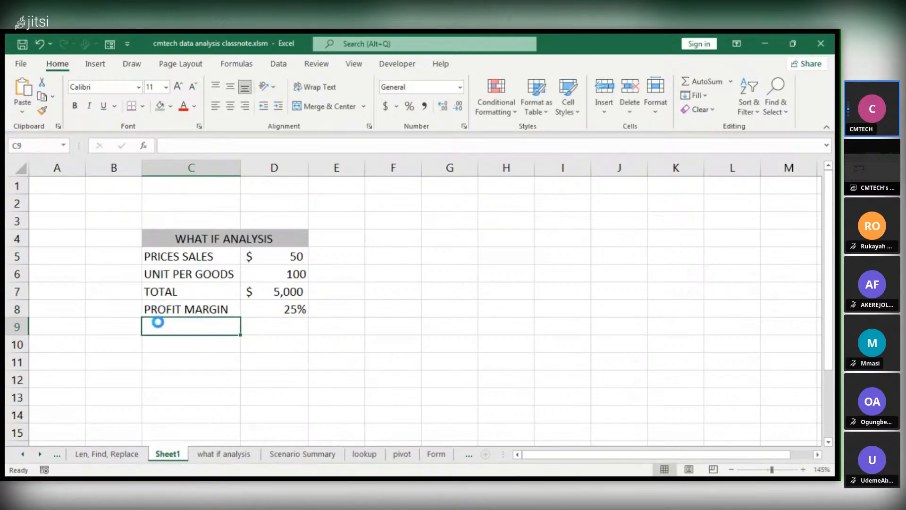
{"action": "key", "text": "ctrl+v"}
{"action": "left_click", "coordinate": [284, 338]}
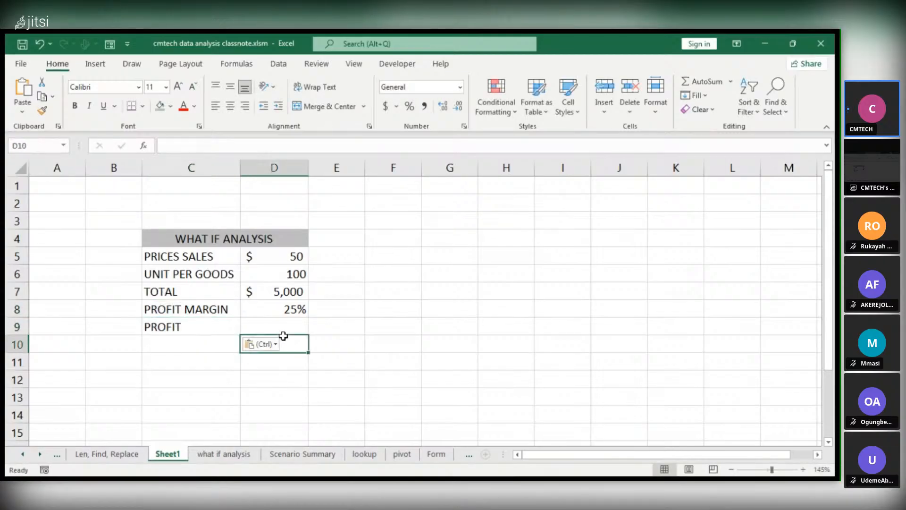
Calculate the profit in cell D9 by multiplying the total by the profit margin with the formula =D7*D8
{"action": "left_click", "coordinate": [276, 289]}
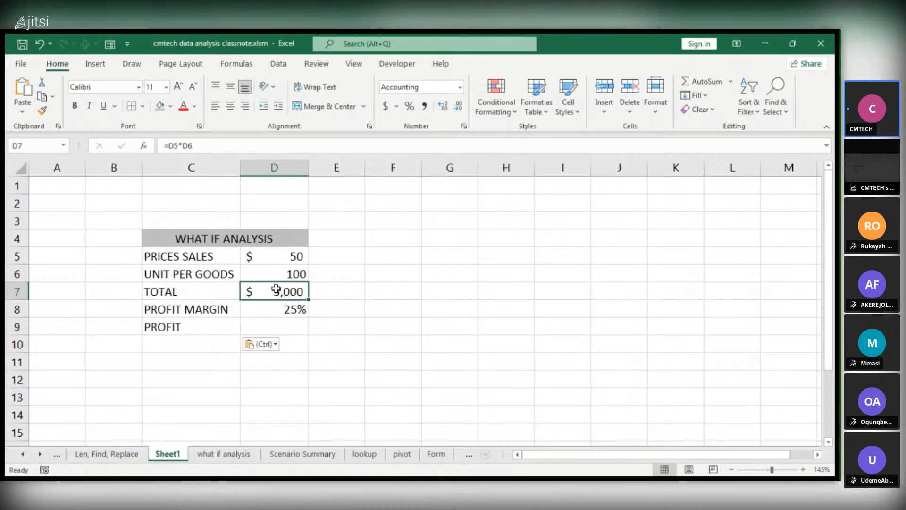
{"action": "left_click", "coordinate": [262, 325]}
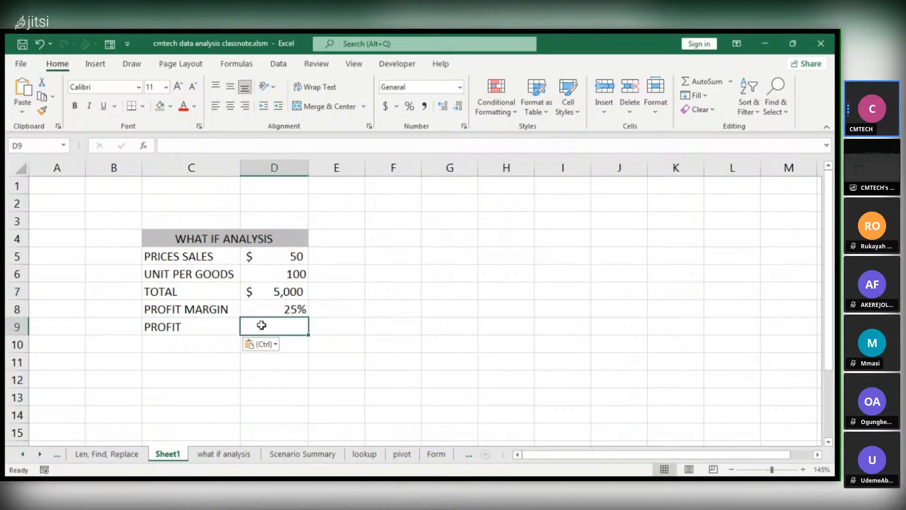
{"action": "left_click", "coordinate": [279, 291]}
{"action": "left_click", "coordinate": [265, 326]}
{"action": "type", "text": "="}
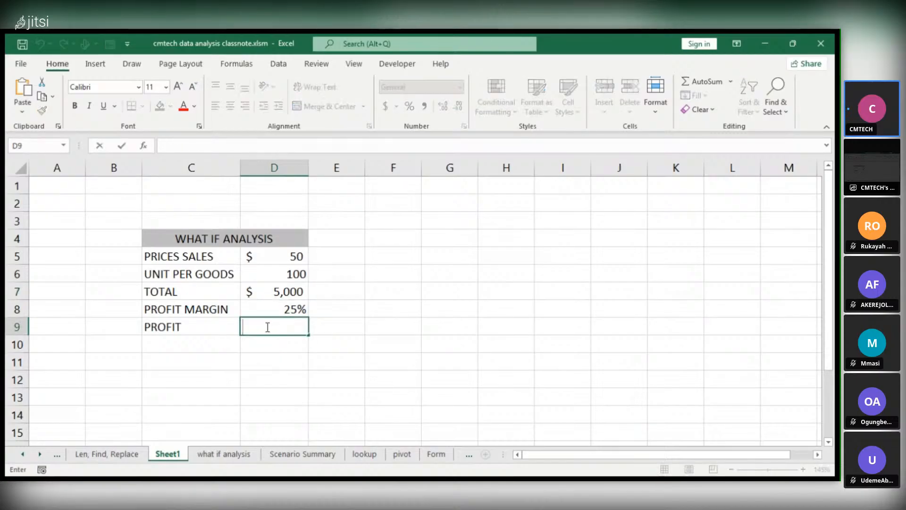
{"action": "left_click", "coordinate": [293, 293]}
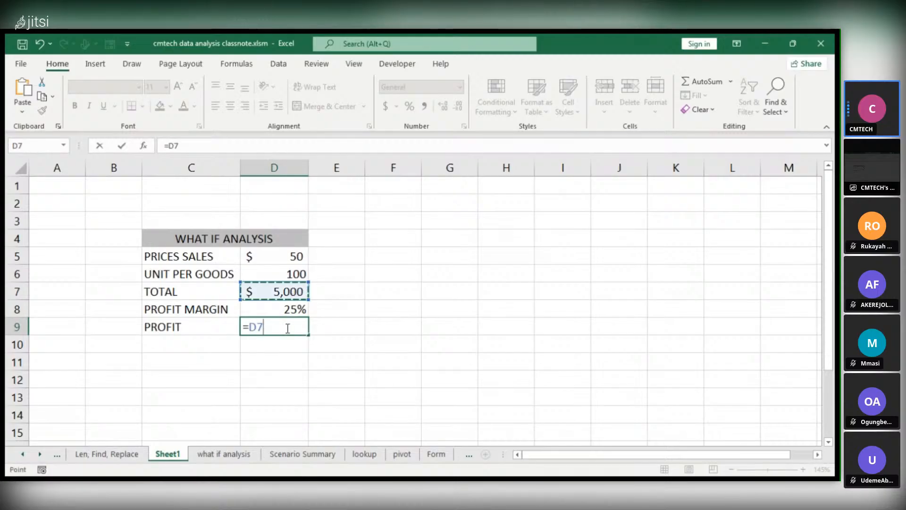
{"action": "type", "text": "*"}
{"action": "left_click", "coordinate": [291, 307]}
{"action": "key", "text": "Return"}
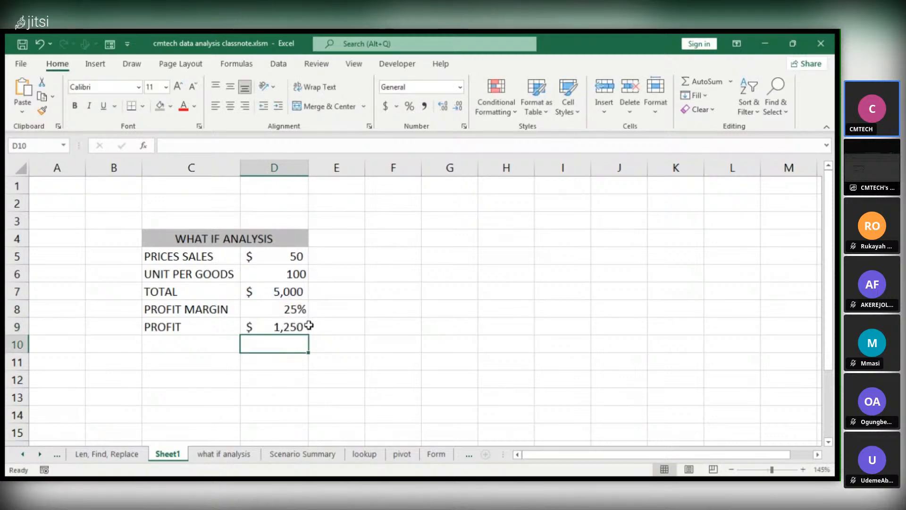
{"action": "left_click", "coordinate": [283, 326]}
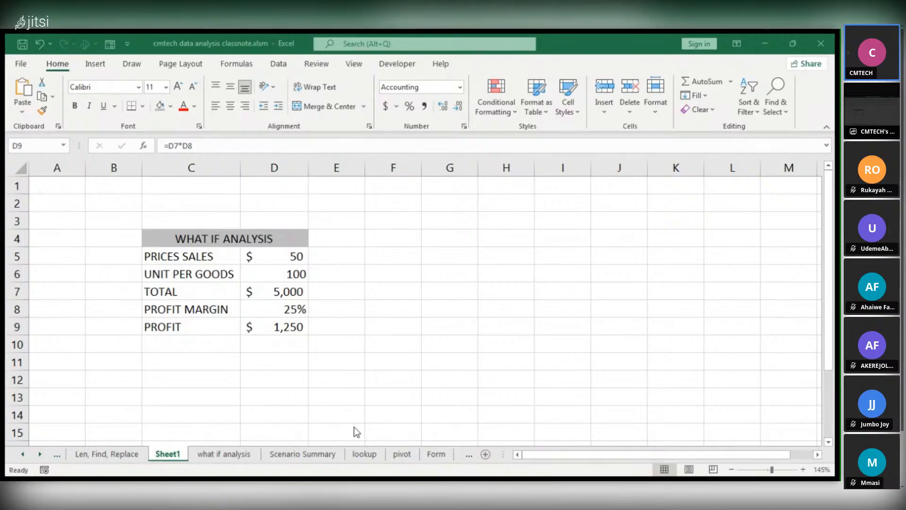
Look at the what-if analysis options and the example sheets "what if analysis" and "Scenario Summary", and return to Sheet1
{"action": "key", "text": "alt+Tab"}
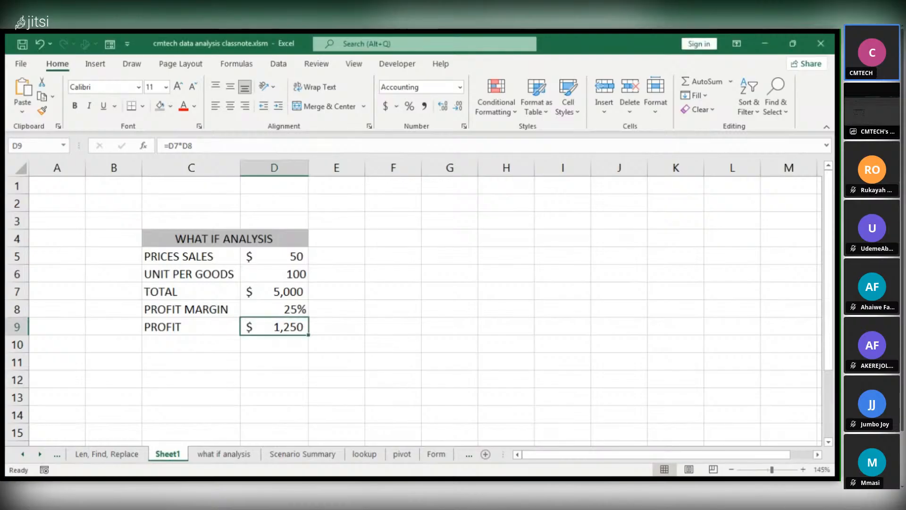
{"action": "left_click", "coordinate": [278, 65]}
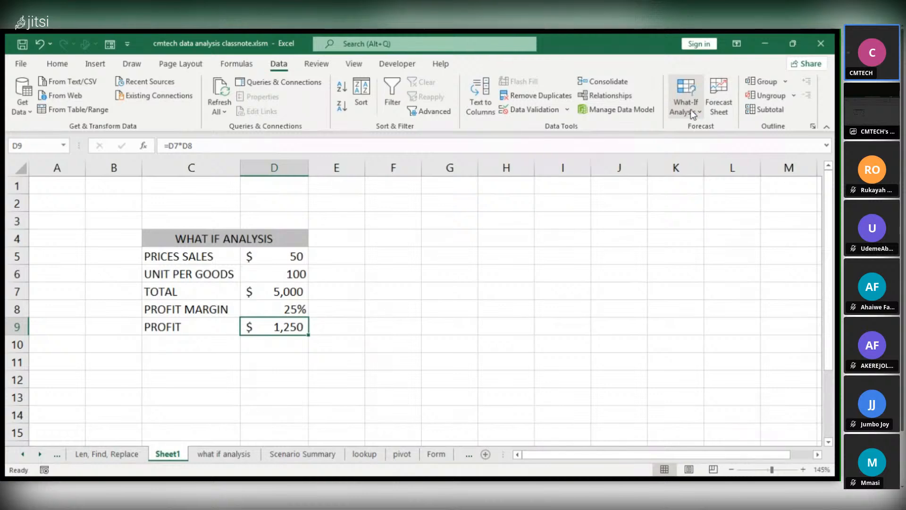
{"action": "left_click", "coordinate": [699, 110]}
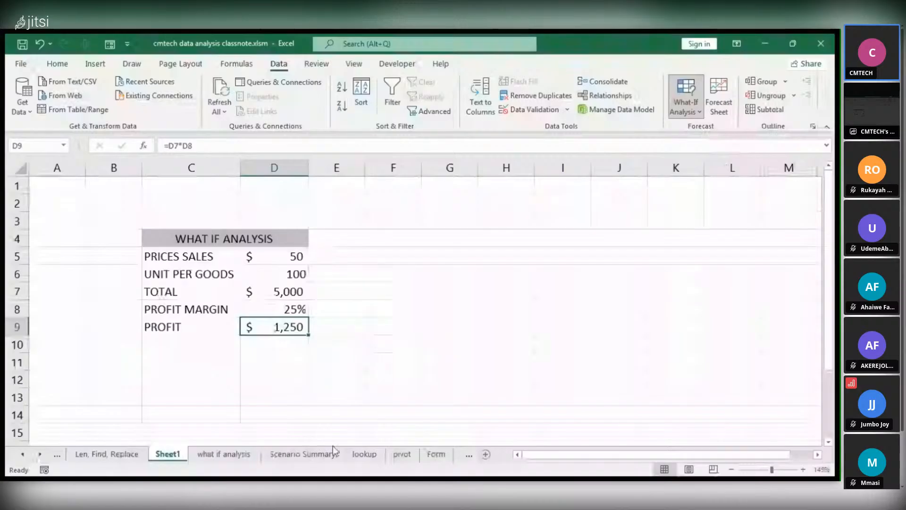
{"action": "left_click", "coordinate": [231, 459]}
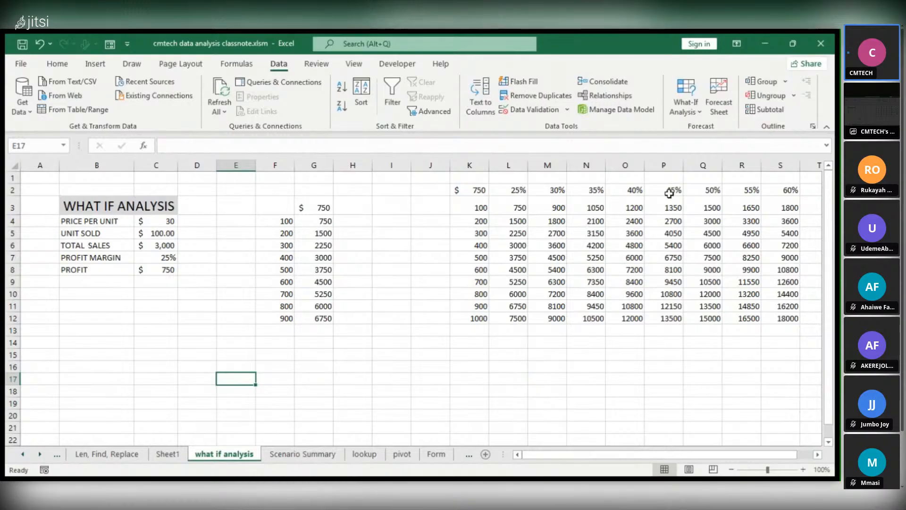
{"action": "left_click", "coordinate": [302, 453]}
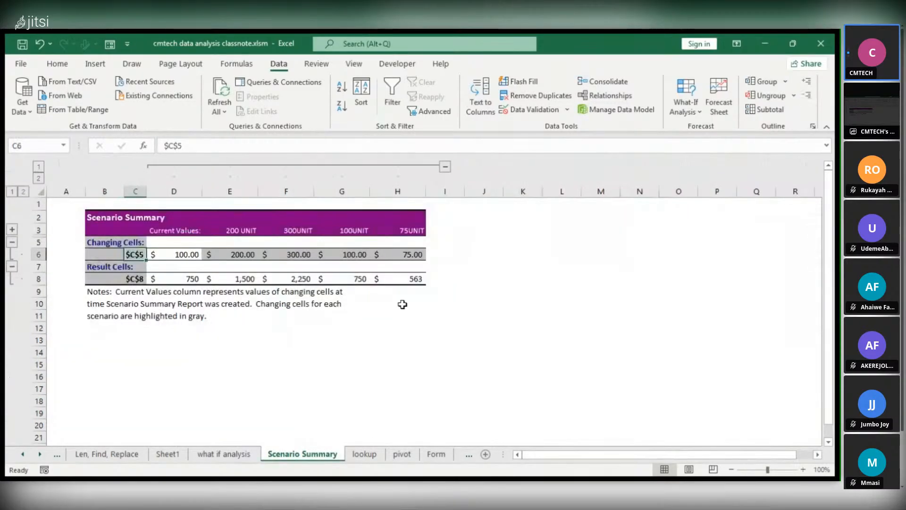
{"action": "left_click", "coordinate": [174, 454]}
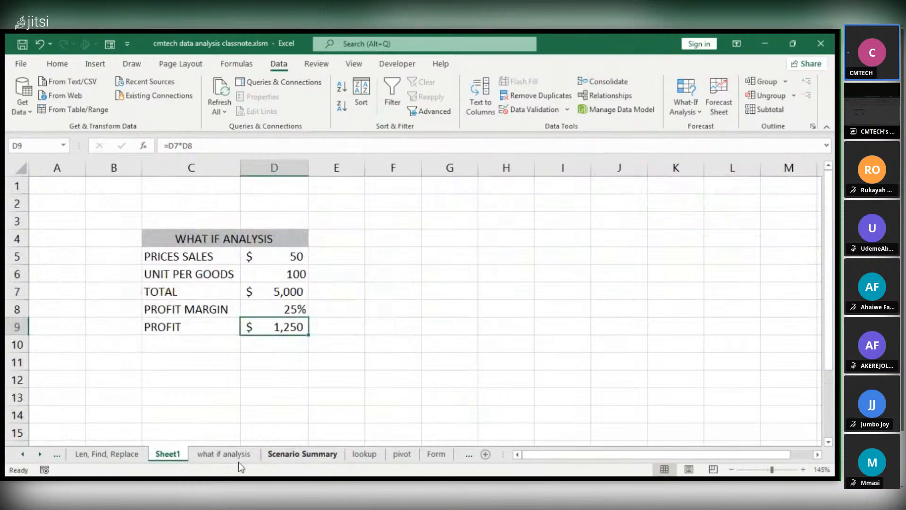
Examine the sales price in D5 and the units in D6 as the model's inputs, leaving D6 selected
{"action": "left_click", "coordinate": [361, 244]}
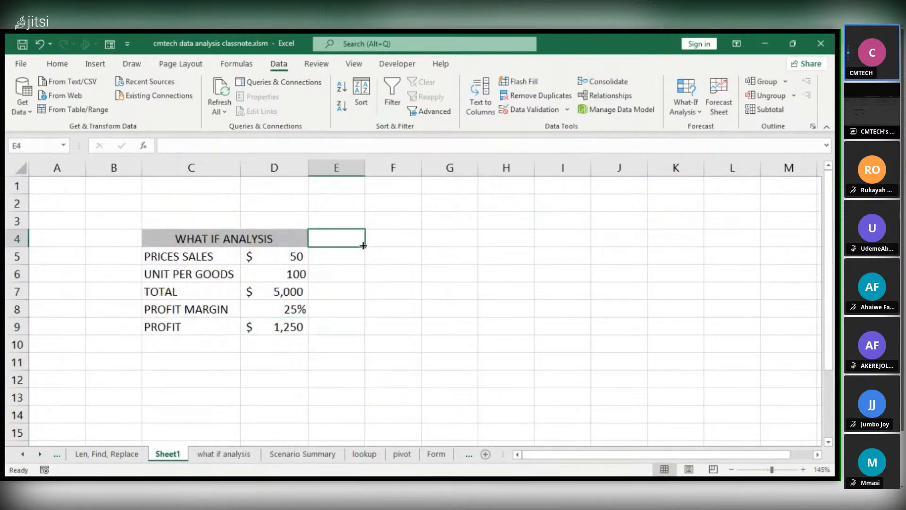
{"action": "left_click", "coordinate": [289, 253]}
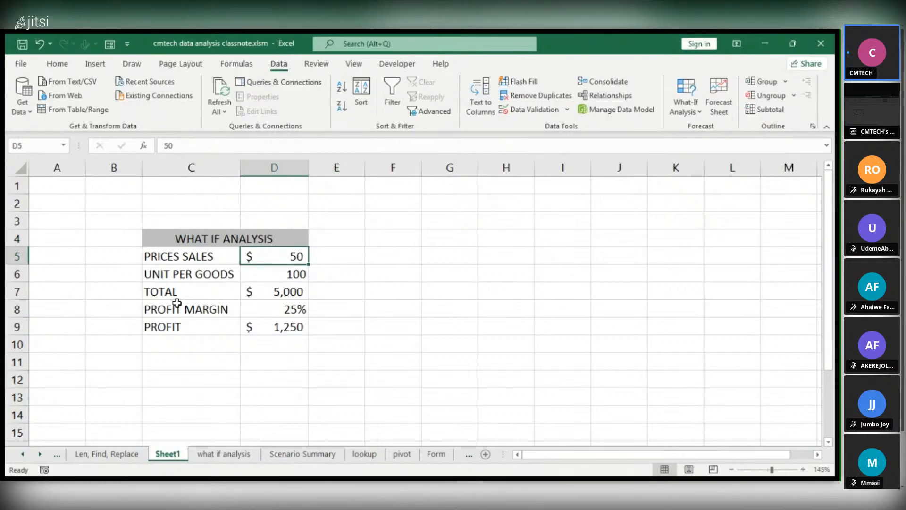
{"action": "left_click", "coordinate": [297, 273]}
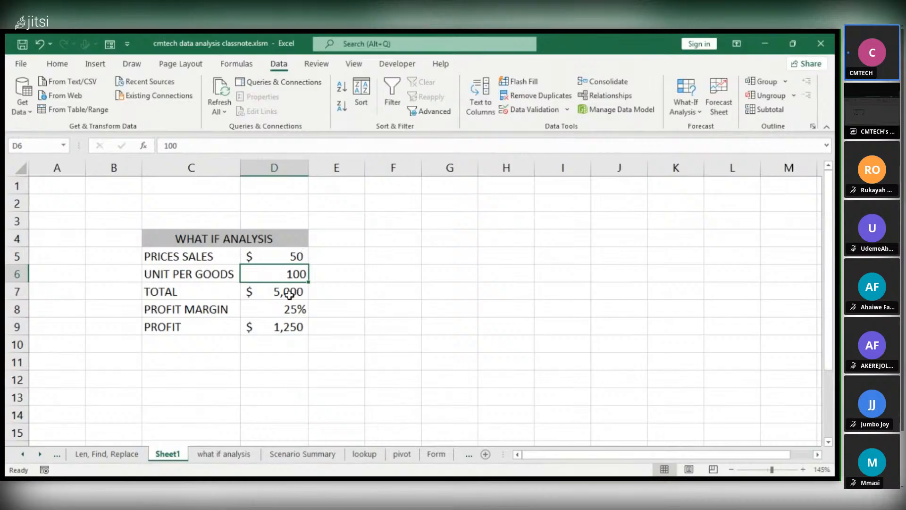
{"action": "left_click", "coordinate": [287, 259]}
{"action": "left_click", "coordinate": [288, 277]}
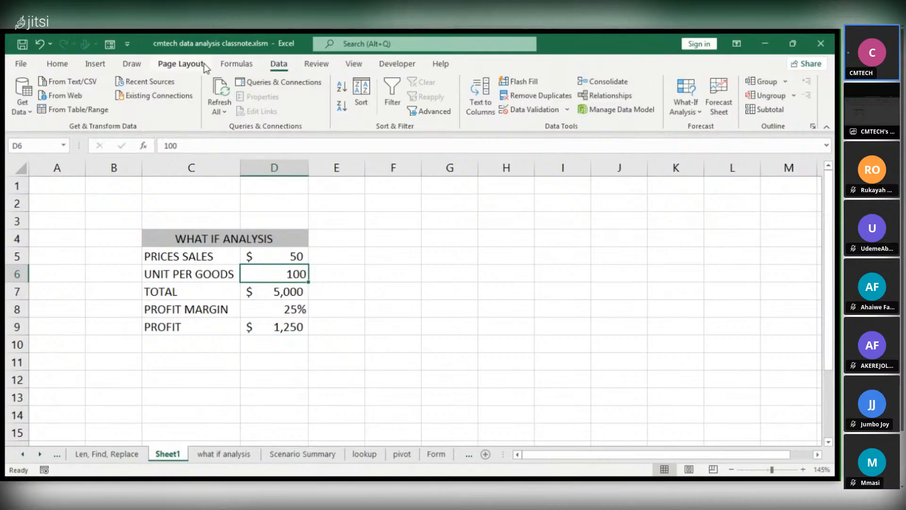
{"action": "left_click", "coordinate": [95, 64]}
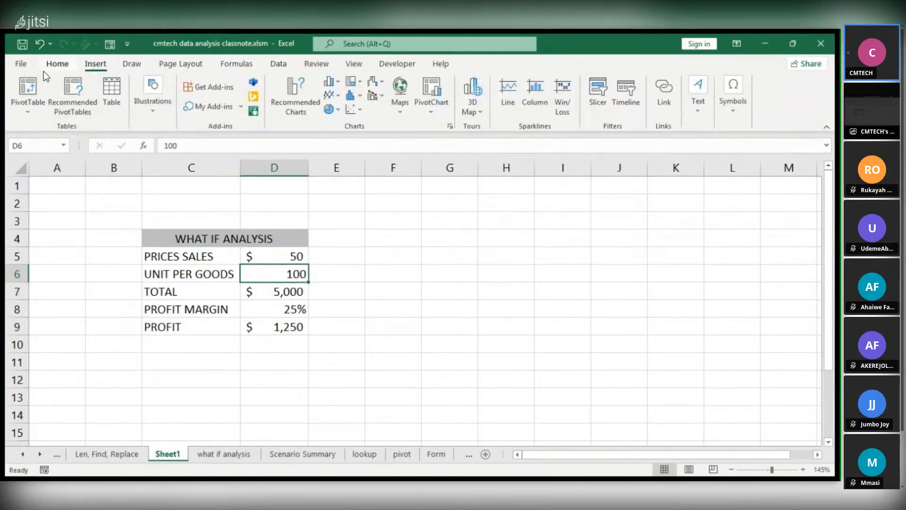
{"action": "left_click", "coordinate": [57, 63]}
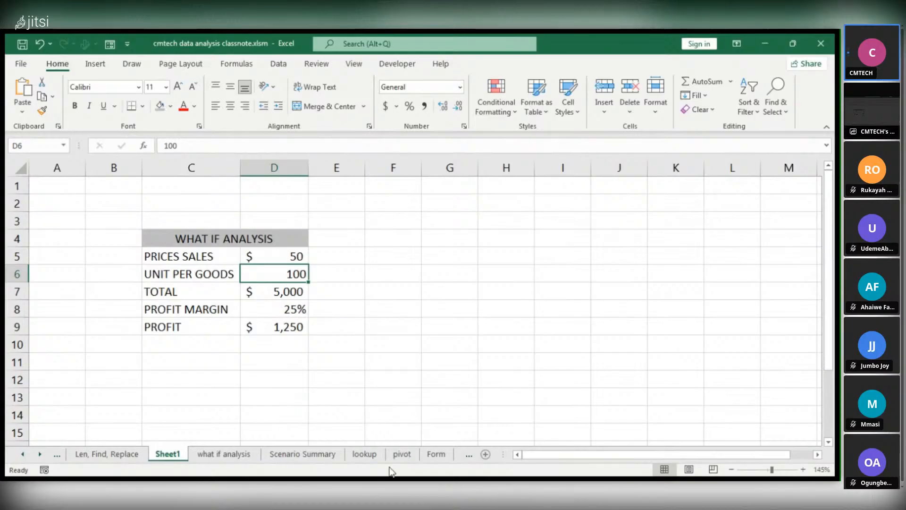
{"action": "left_click", "coordinate": [429, 478]}
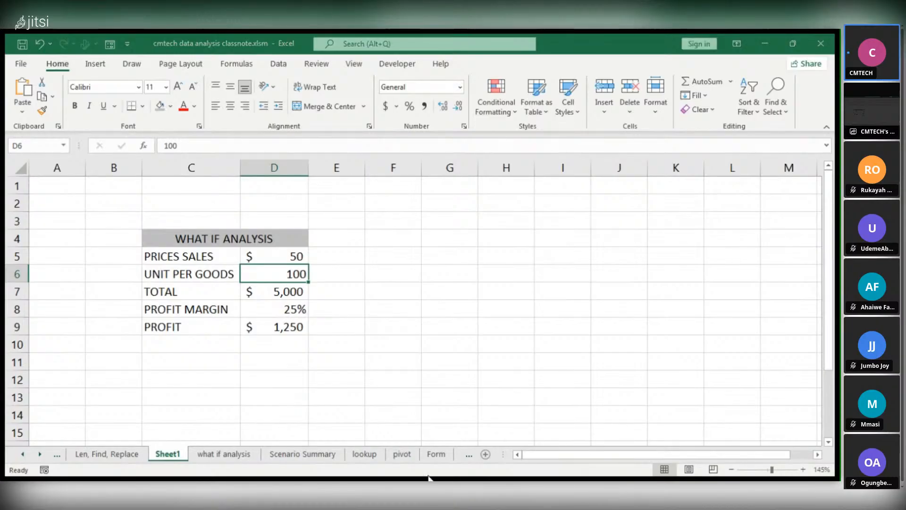
{"action": "left_click", "coordinate": [339, 274]}
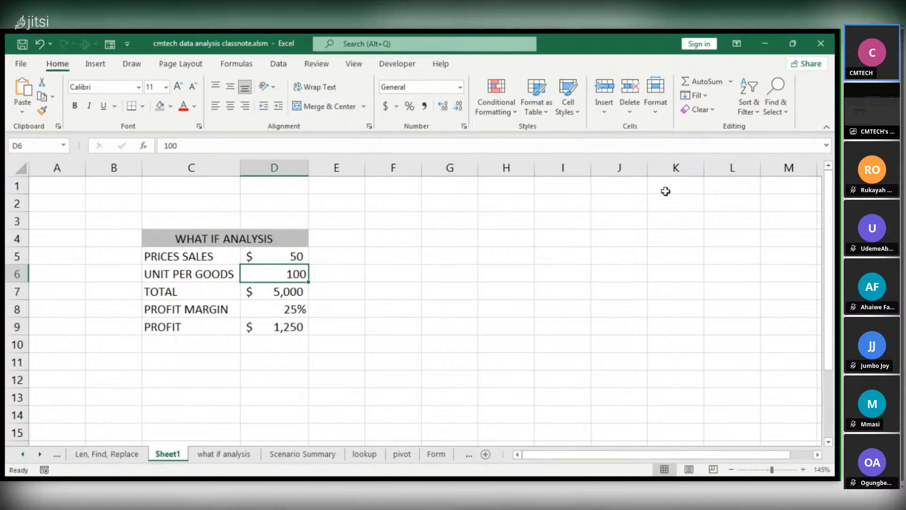
Open the Scenario Manager what-if tool with the units cell D6 selected
{"action": "left_click", "coordinate": [286, 65]}
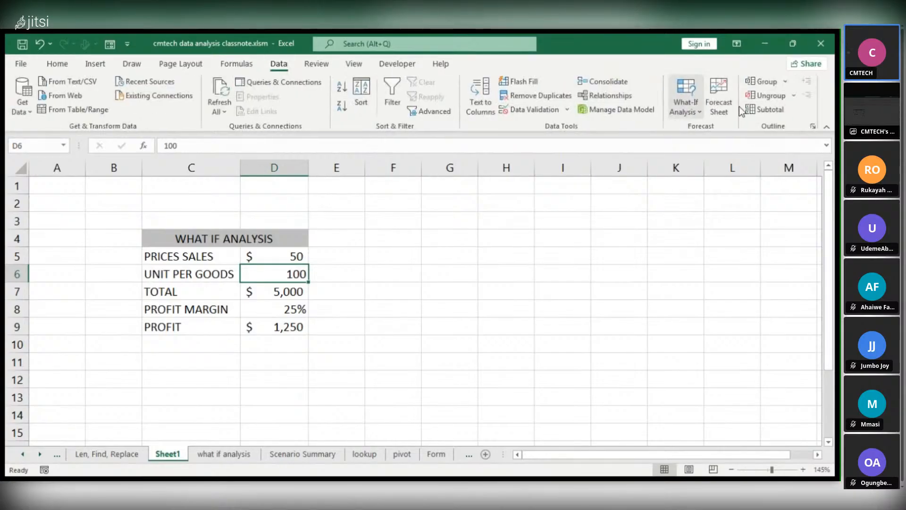
{"action": "left_click", "coordinate": [694, 113]}
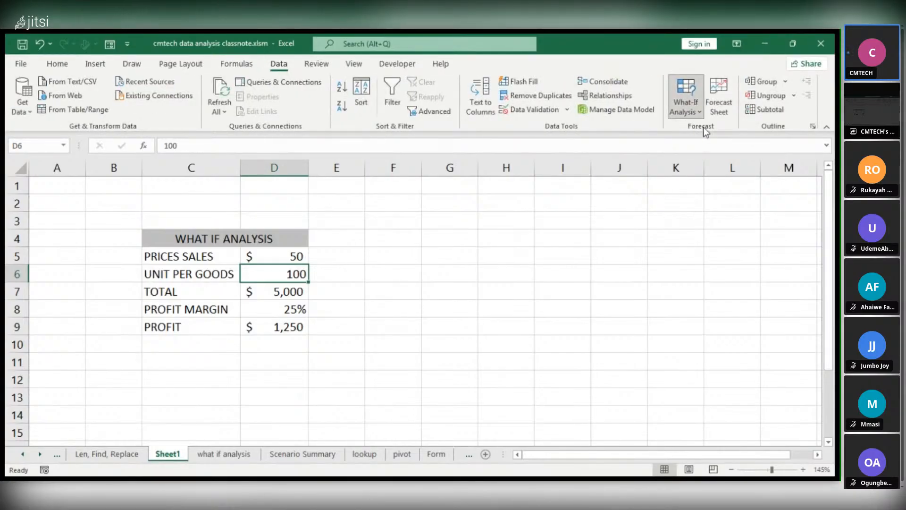
{"action": "left_click", "coordinate": [704, 128]}
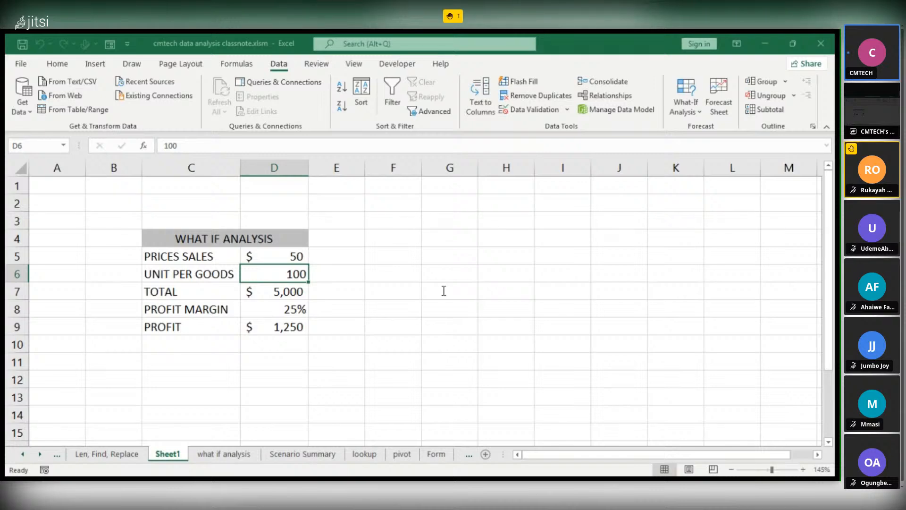
Return to Excel, cancel the pending scenario values entry, and delete the 100 UNIT and 200 UNIT scenarios from the Scenario Manager
{"action": "key", "text": "alt+Tab"}
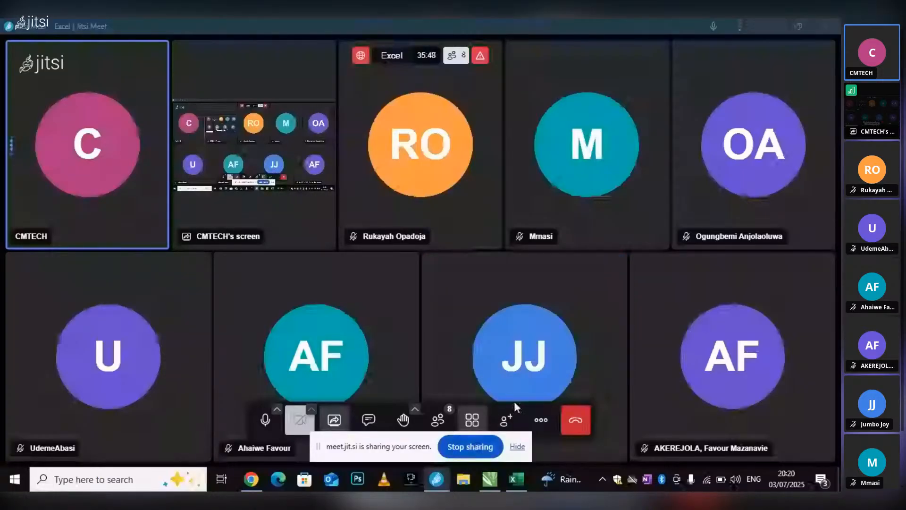
{"action": "left_click", "coordinate": [517, 479]}
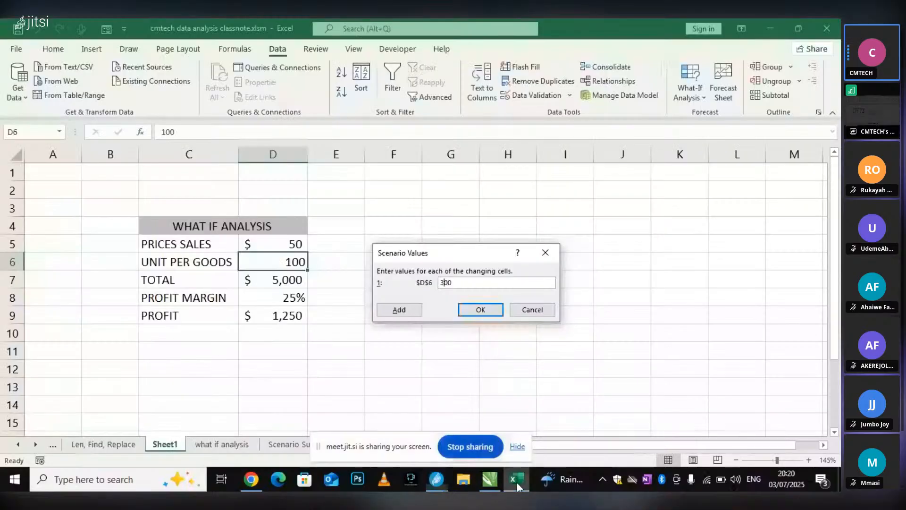
{"action": "left_click", "coordinate": [532, 310]}
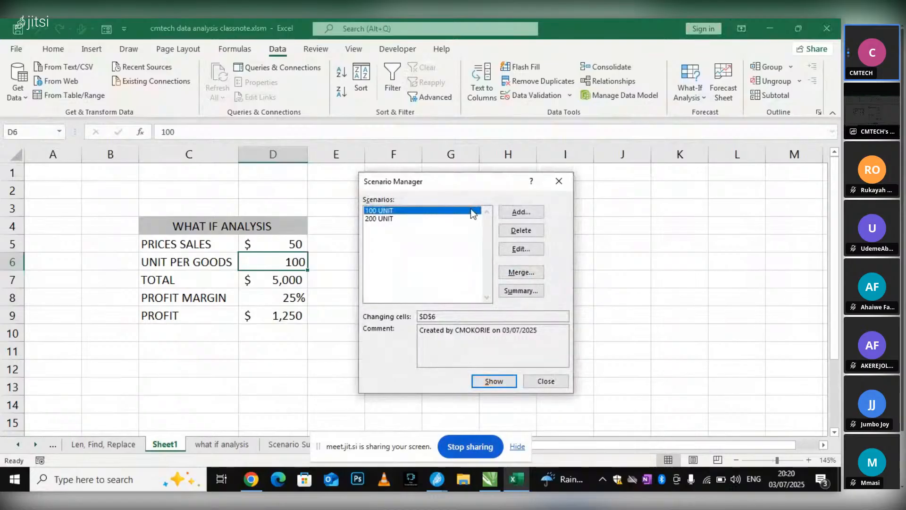
{"action": "left_click", "coordinate": [521, 231]}
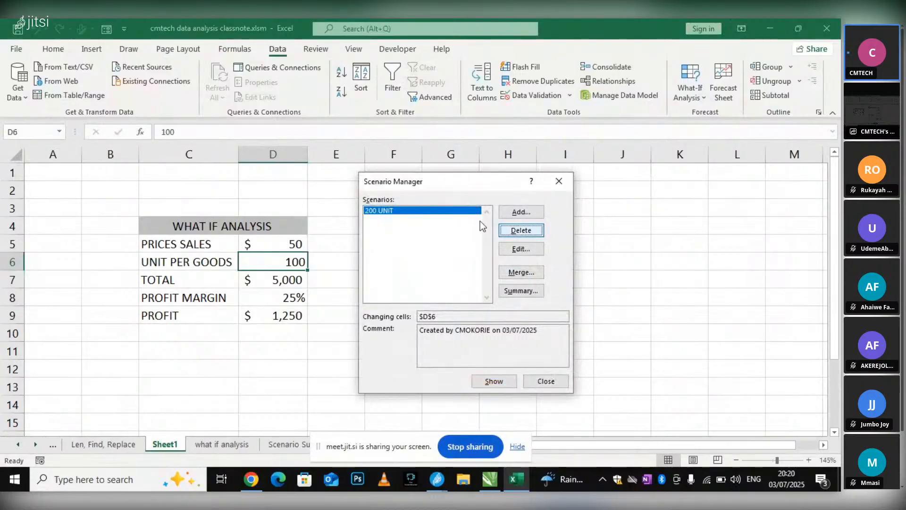
{"action": "left_click", "coordinate": [521, 231]}
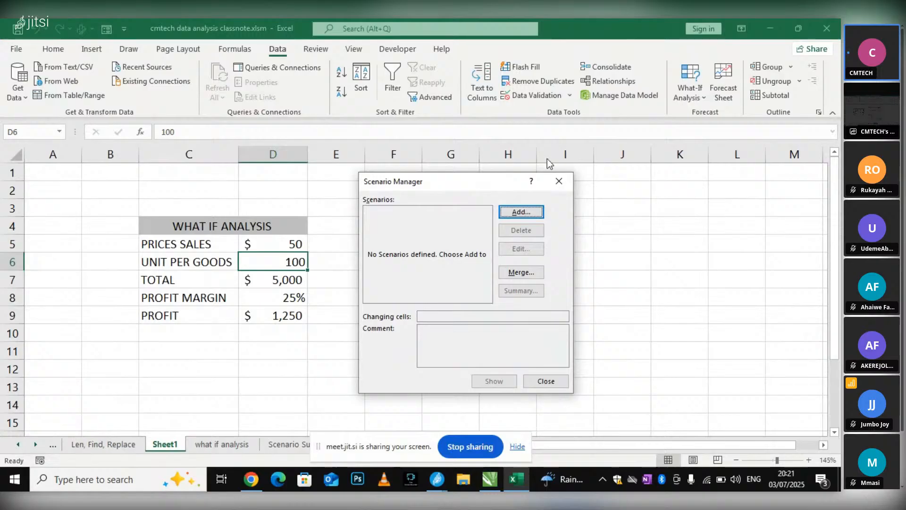
{"action": "left_click", "coordinate": [437, 479]}
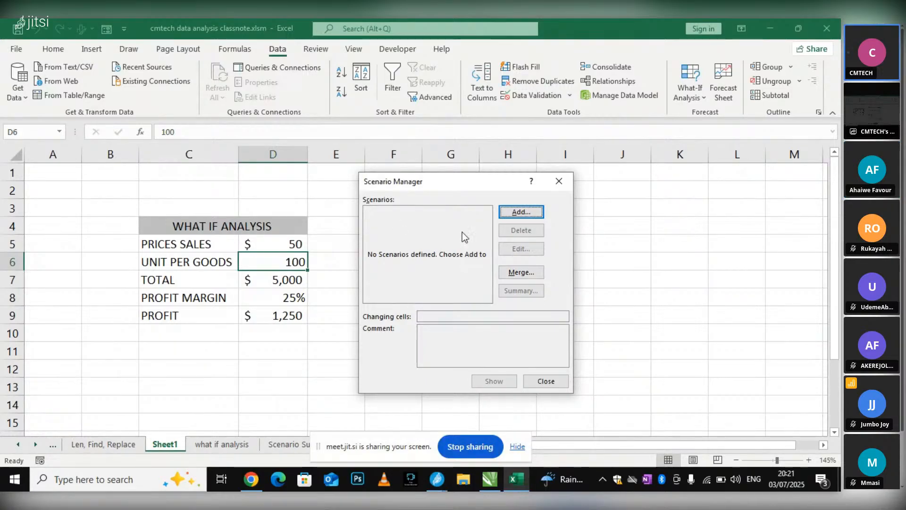
Close the Scenario Manager and reopen it with the units cell D6 still selected
{"action": "left_click", "coordinate": [558, 184]}
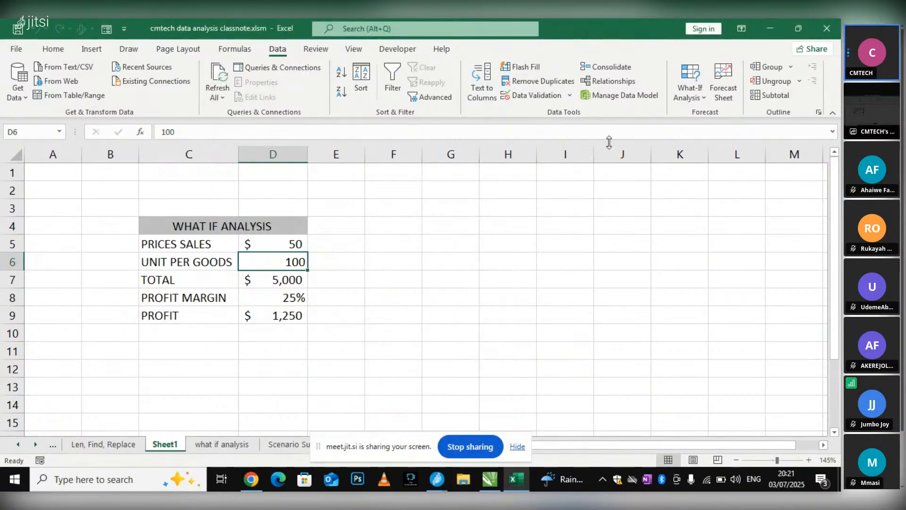
{"action": "left_click", "coordinate": [689, 98]}
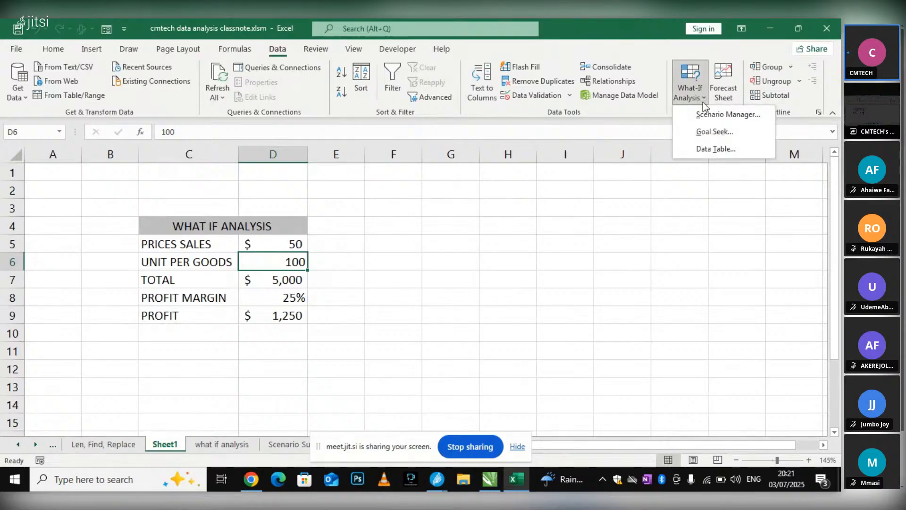
{"action": "left_click", "coordinate": [750, 116]}
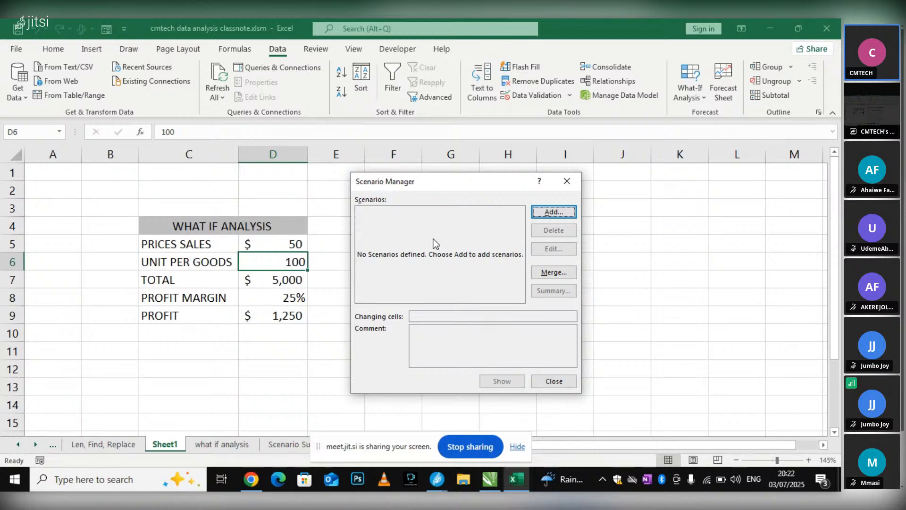
Switch to the Jitsi Meet window to check the meeting participants, and return to Excel
{"action": "left_click", "coordinate": [437, 479]}
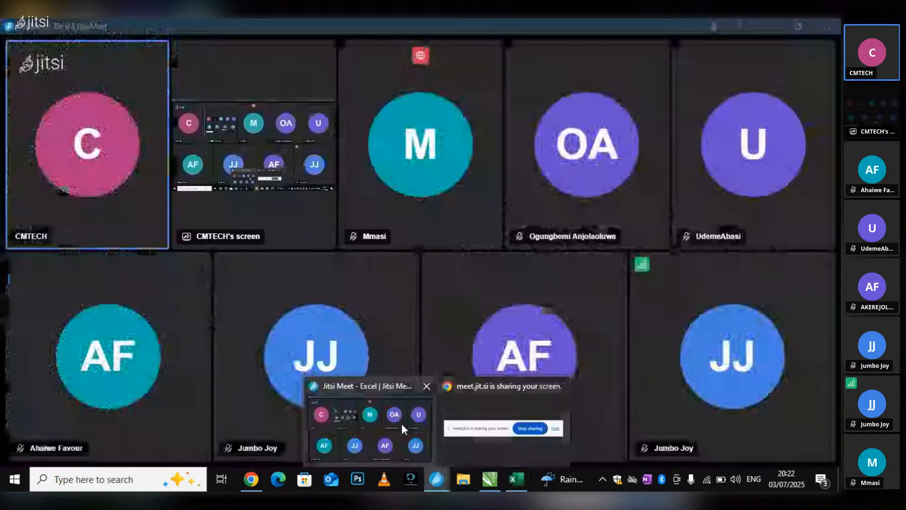
{"action": "left_click", "coordinate": [400, 422]}
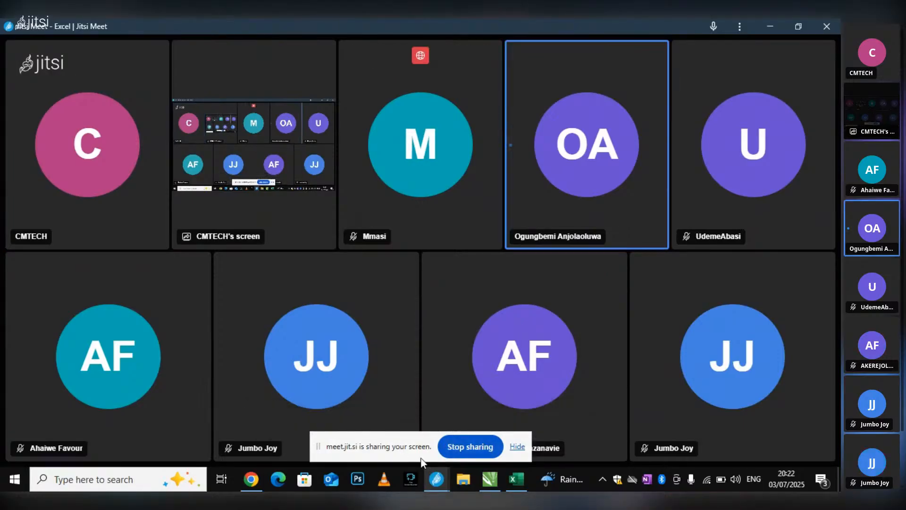
{"action": "mouse_move", "coordinate": [433, 481]}
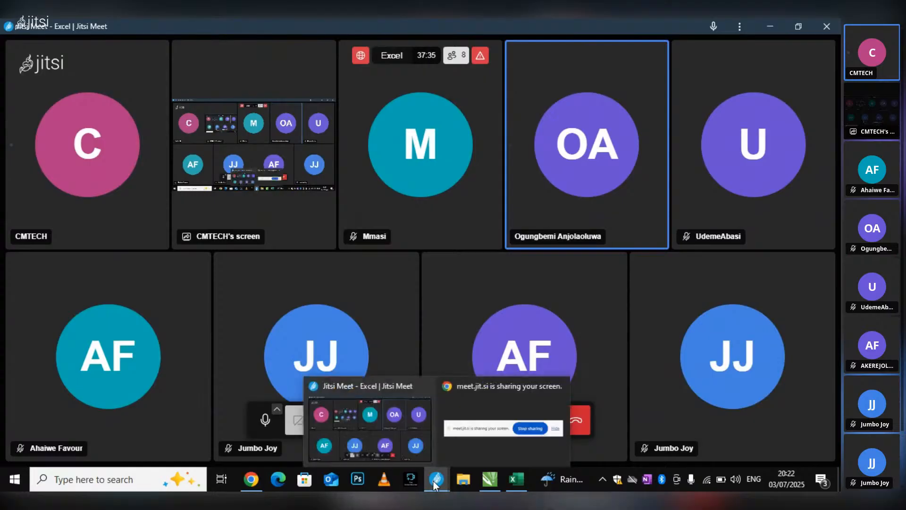
{"action": "left_click", "coordinate": [516, 479]}
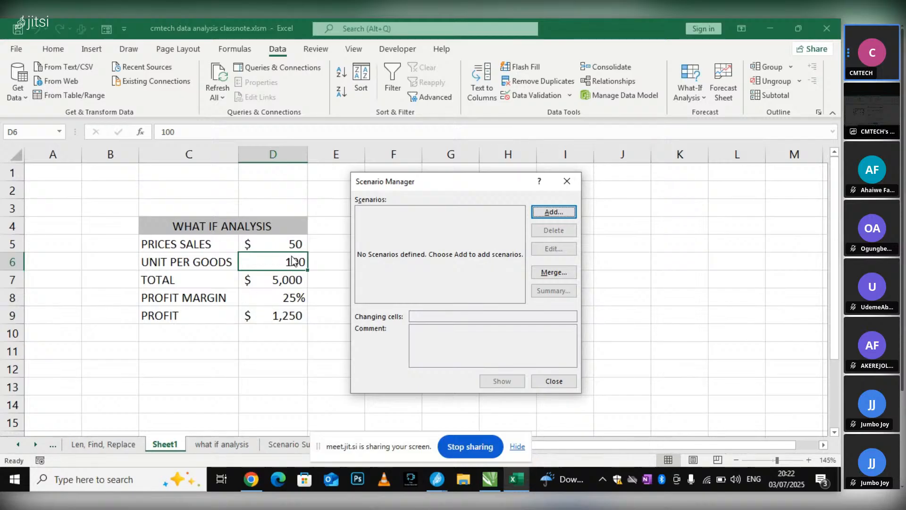
Add a scenario named 100 QTY with changing cell D6 set to 100
{"action": "left_click", "coordinate": [563, 213]}
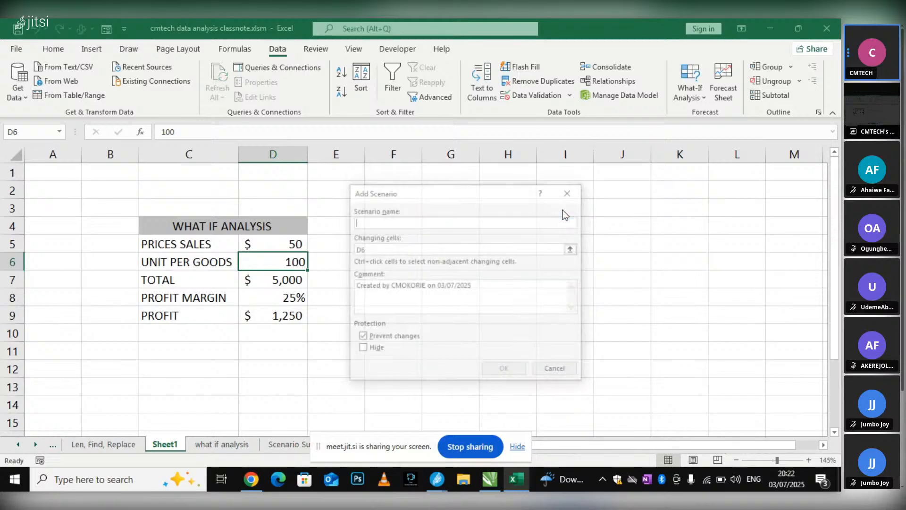
{"action": "type", "text": "100"}
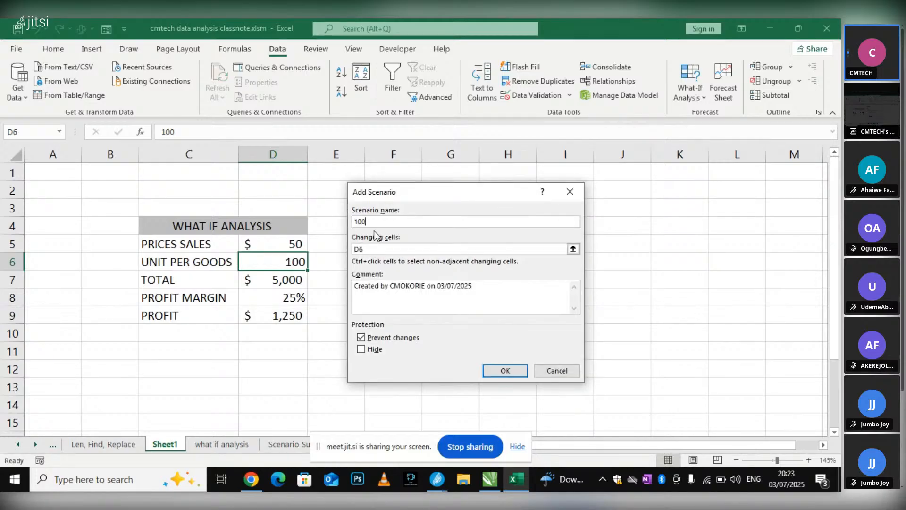
{"action": "type", "text": " QTY"}
{"action": "left_click", "coordinate": [505, 371]}
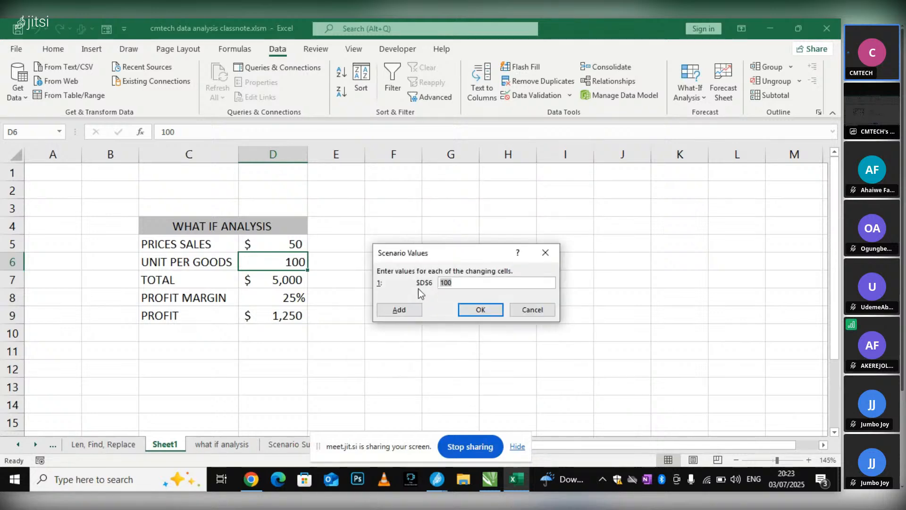
{"action": "left_click", "coordinate": [480, 311]}
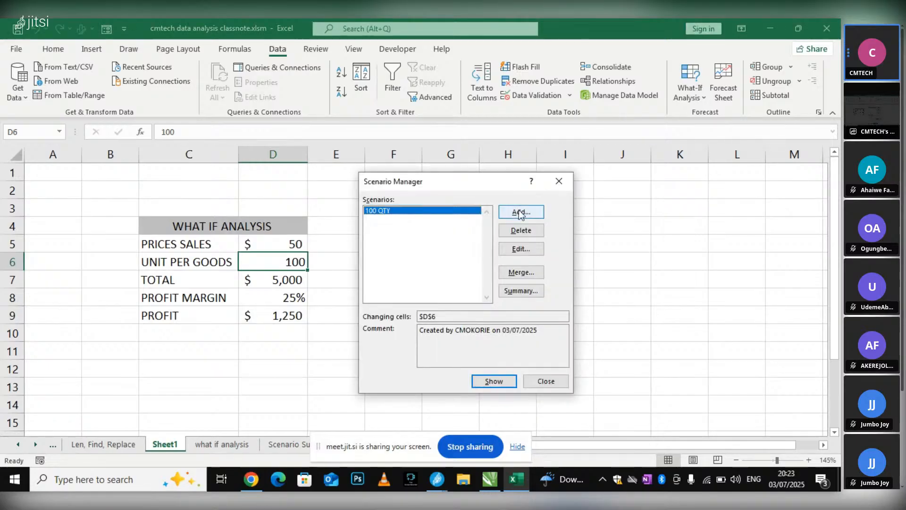
Add a scenario named 200 QTY with changing cell D6 set to 200
{"action": "left_click", "coordinate": [519, 210]}
{"action": "type", "text": "2"}
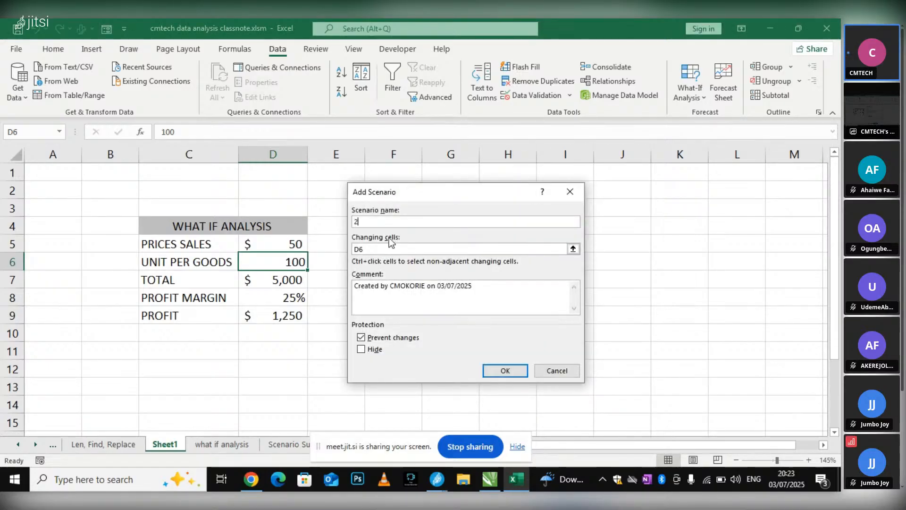
{"action": "type", "text": "00 Q"}
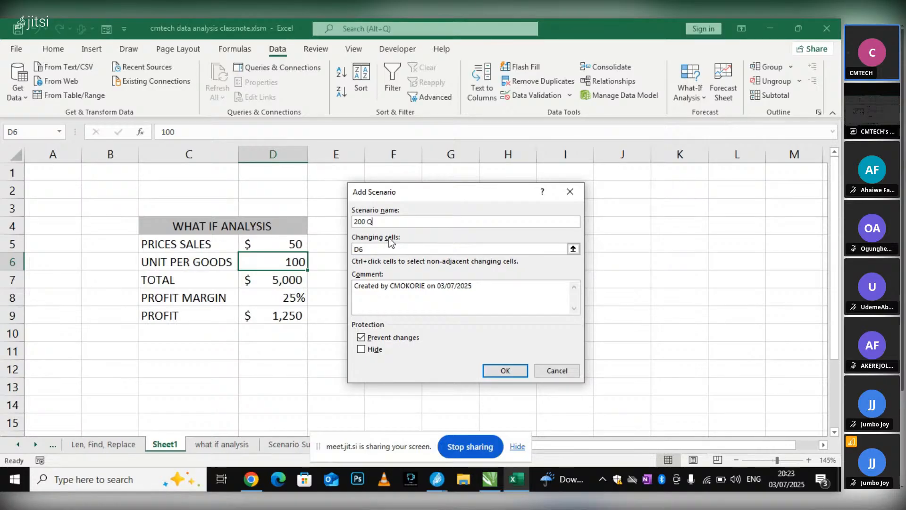
{"action": "type", "text": "TY"}
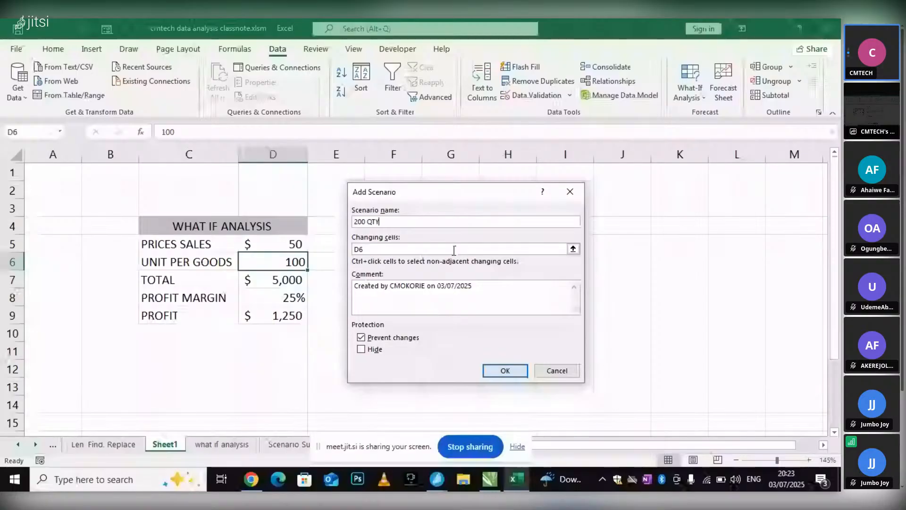
{"action": "key", "text": "Return"}
{"action": "type", "text": "200"}
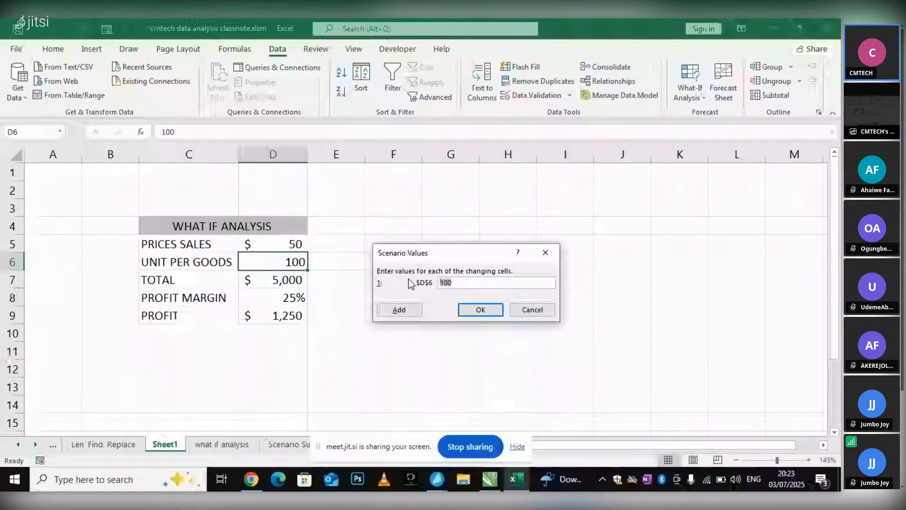
{"action": "left_click", "coordinate": [481, 310]}
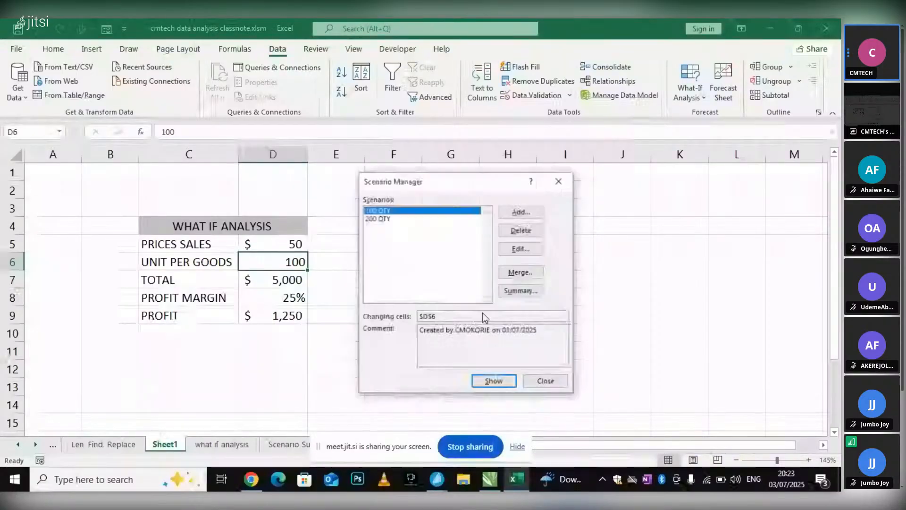
Add a scenario named 300 QTY with changing cell D6 set to 300
{"action": "left_click", "coordinate": [521, 212]}
{"action": "type", "text": "2"}
{"action": "key", "text": "BackSpace"}
{"action": "type", "text": "300"}
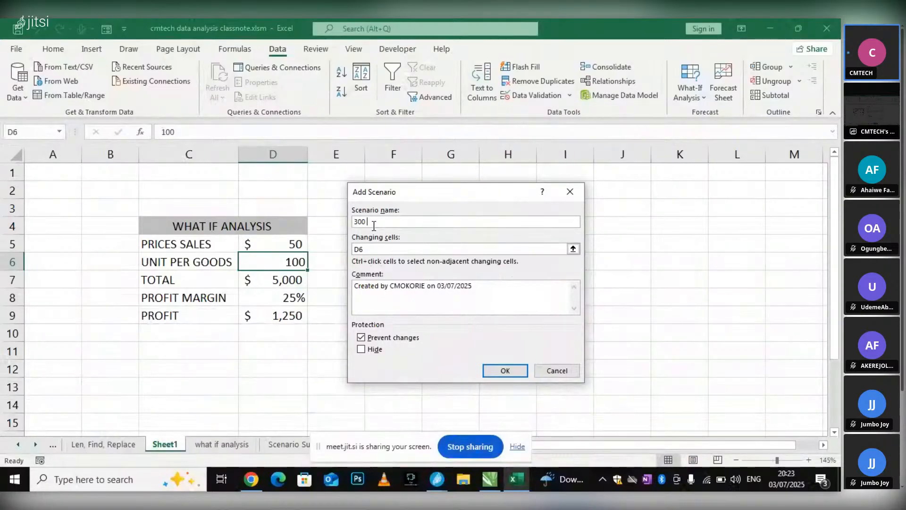
{"action": "type", "text": " QTY"}
{"action": "left_click", "coordinate": [514, 373]}
{"action": "type", "text": "300"}
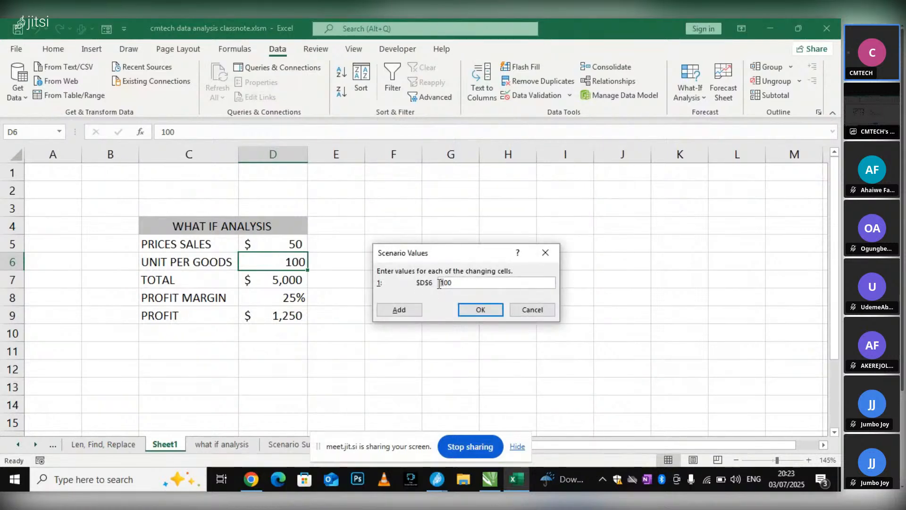
{"action": "left_click", "coordinate": [480, 309]}
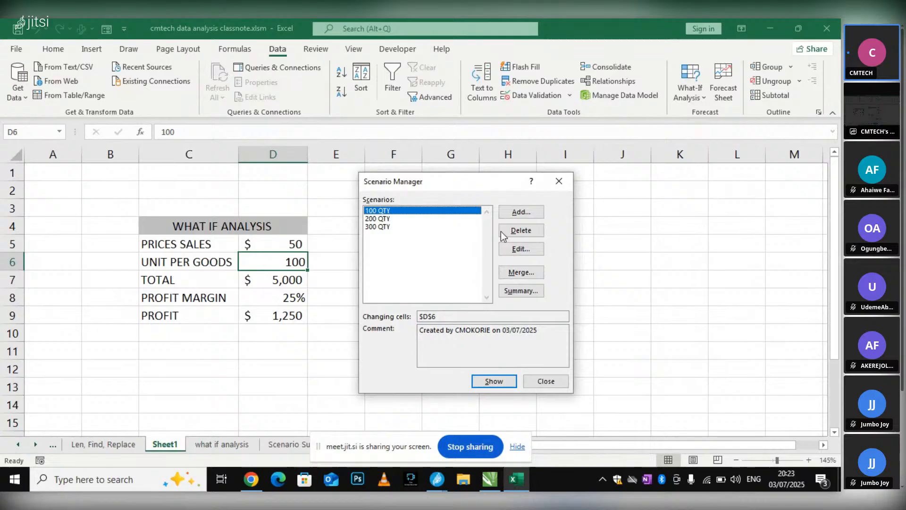
Add a scenario named 400 QTY with changing cell D6 set to 400
{"action": "left_click", "coordinate": [519, 212]}
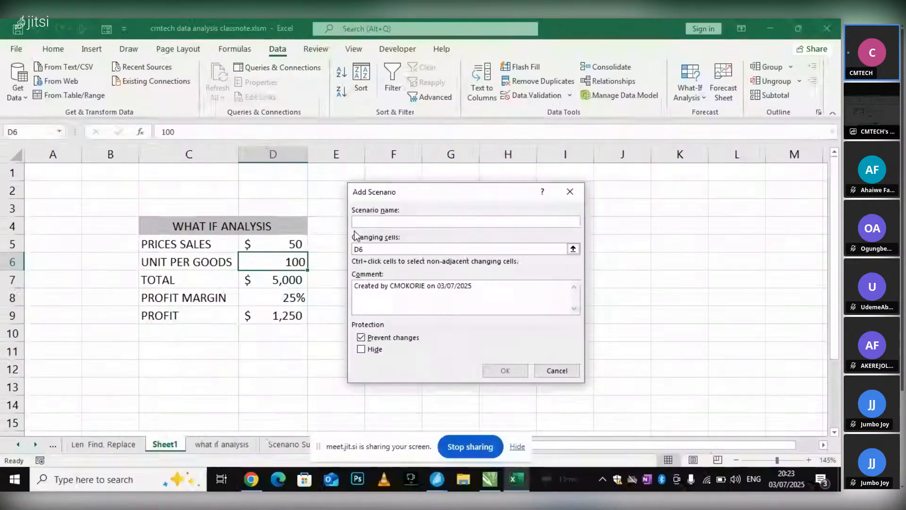
{"action": "type", "text": "400Q"}
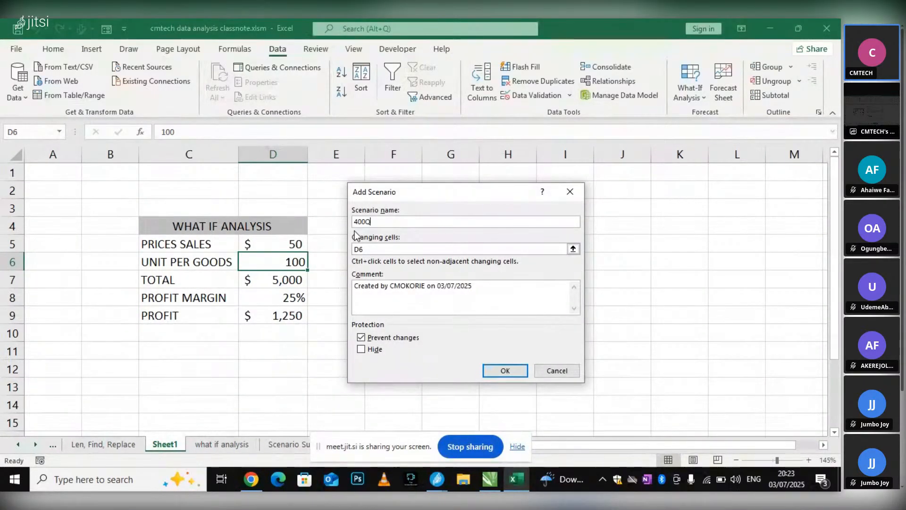
{"action": "type", "text": "TY"}
{"action": "key", "text": "Return"}
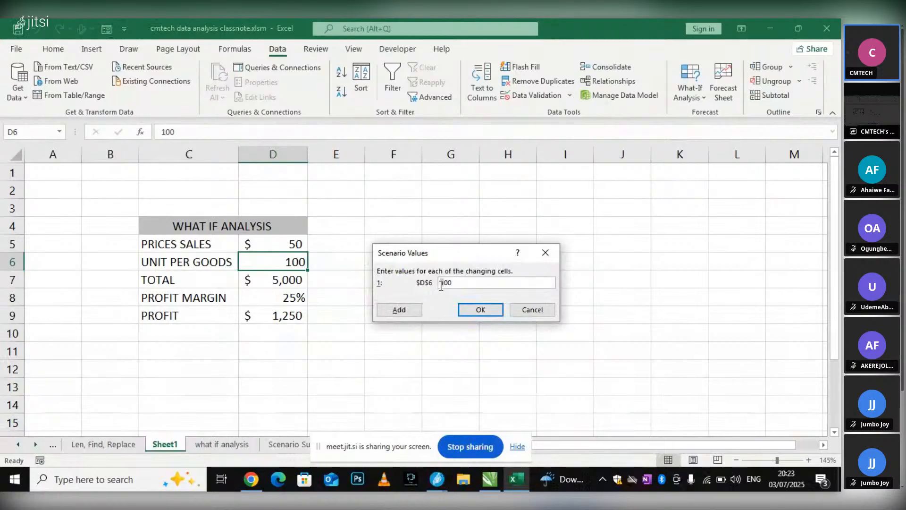
{"action": "left_click", "coordinate": [479, 310]}
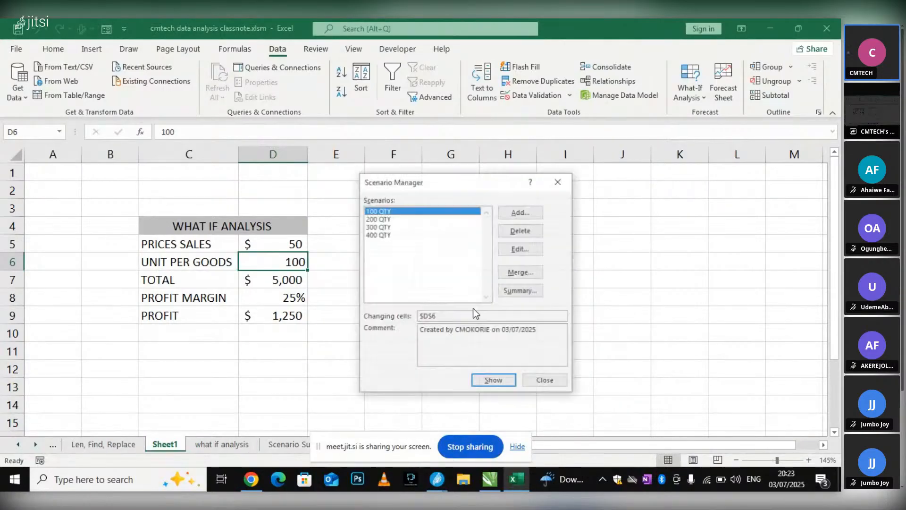
Add a scenario named 500 QTY with changing cell D6 set to 500
{"action": "left_click", "coordinate": [520, 212]}
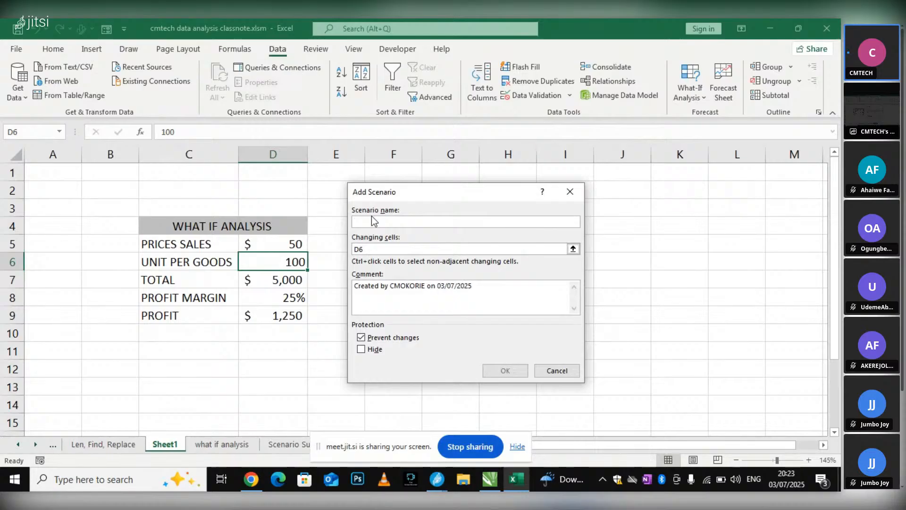
{"action": "type", "text": "500"}
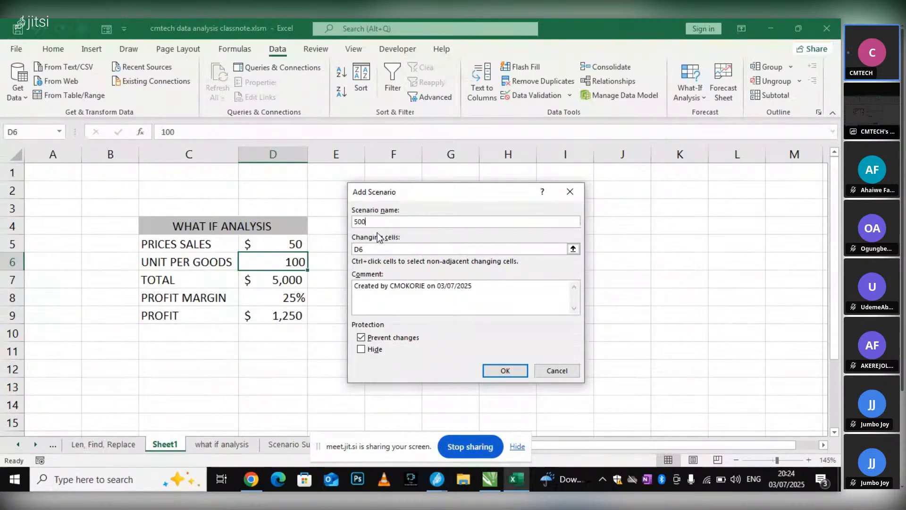
{"action": "type", "text": " QTY"}
{"action": "left_click", "coordinate": [499, 372]}
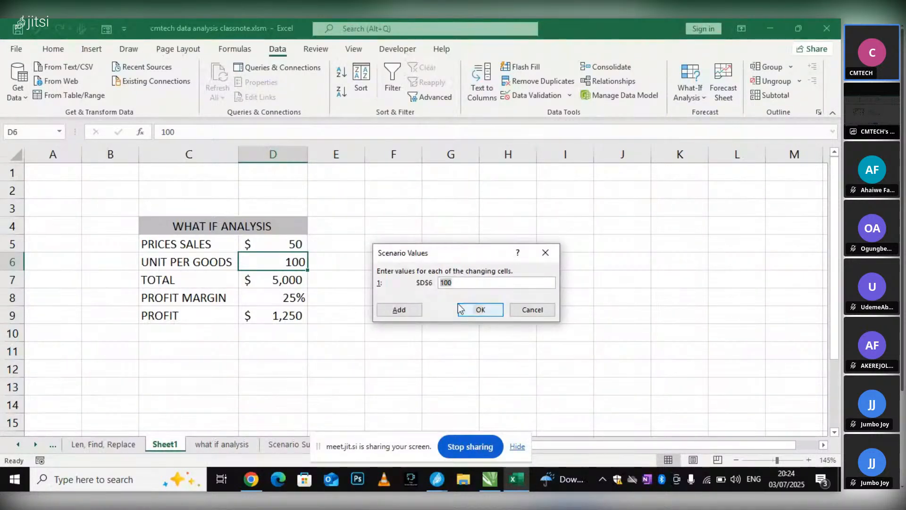
{"action": "left_click", "coordinate": [441, 285]}
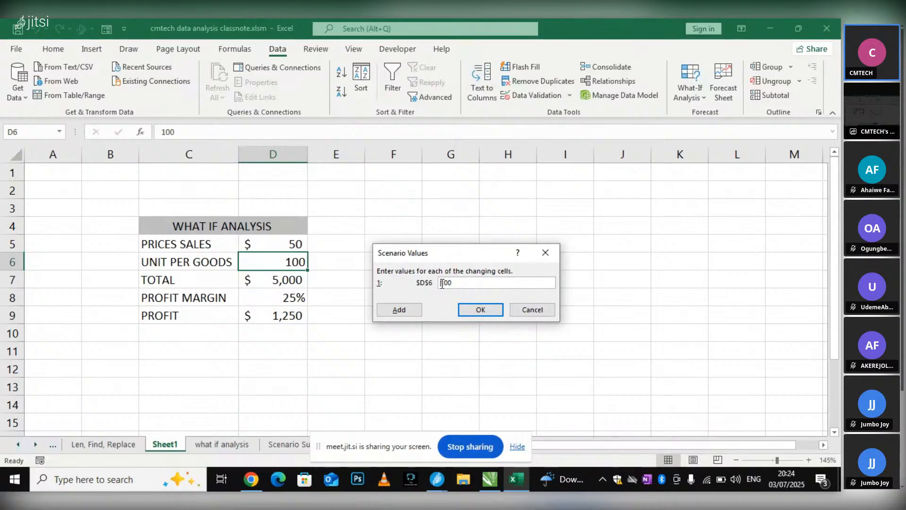
{"action": "key", "text": "BackSpace"}
{"action": "type", "text": "5"}
{"action": "left_click", "coordinate": [484, 307]}
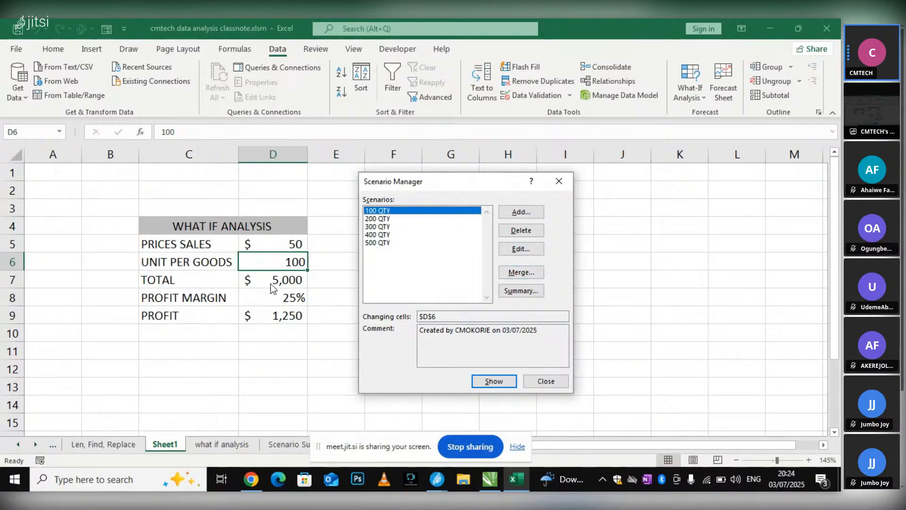
Show the 200 QTY, 300 QTY, 400 QTY and 500 QTY scenarios in the model one after another, and close the Scenario Manager
{"action": "left_click", "coordinate": [379, 219]}
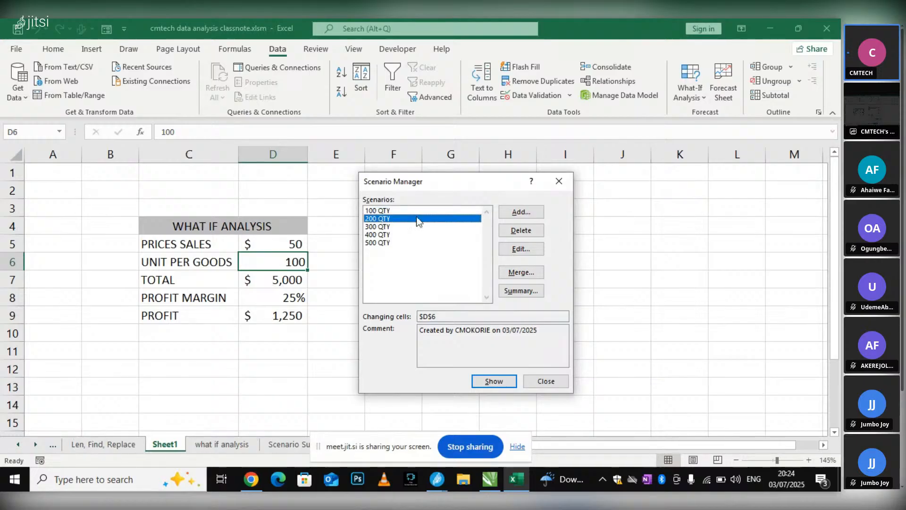
{"action": "left_click", "coordinate": [492, 381]}
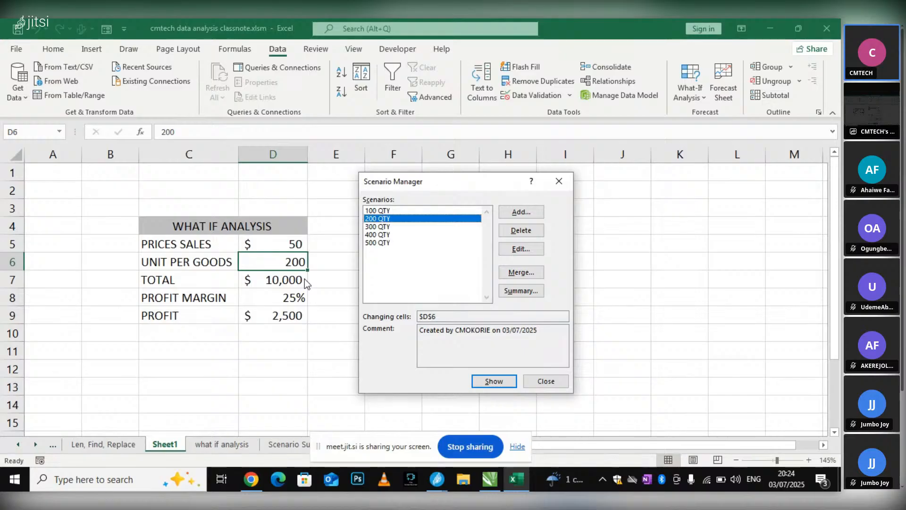
{"action": "left_click", "coordinate": [378, 227]}
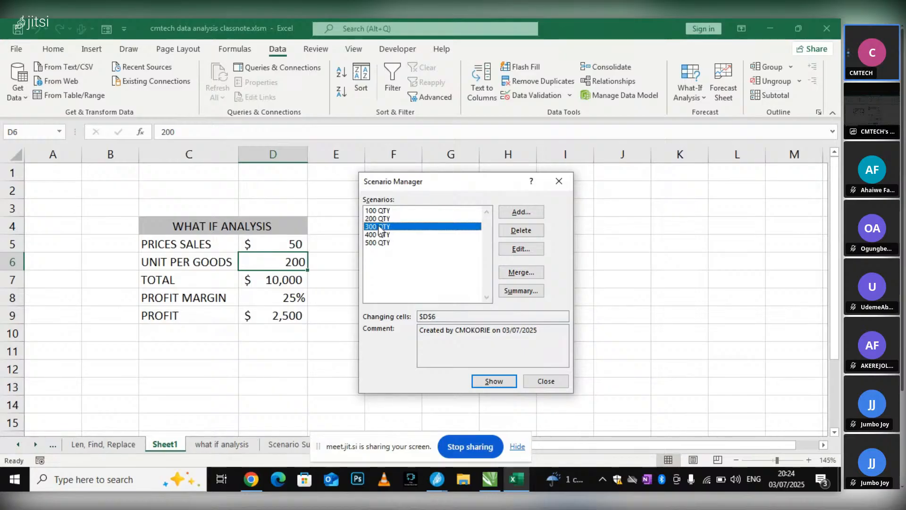
{"action": "left_click", "coordinate": [491, 380]}
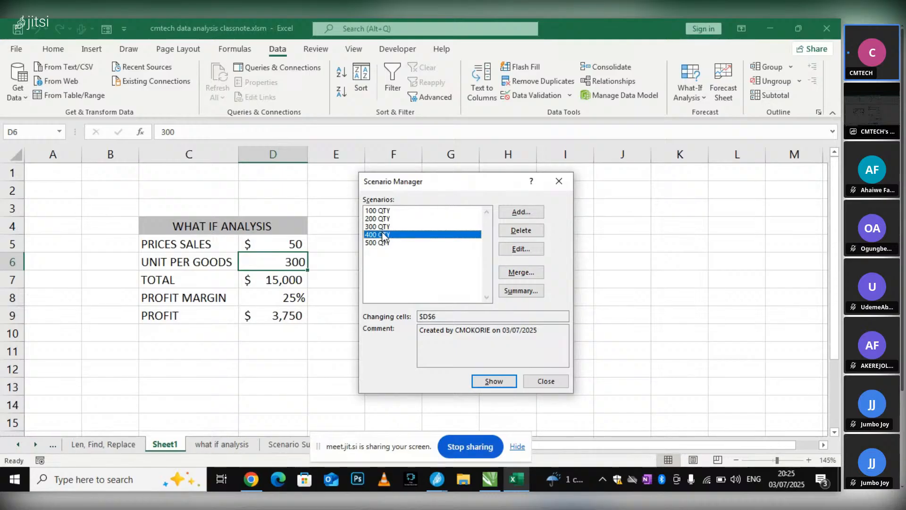
{"action": "left_click", "coordinate": [484, 377]}
{"action": "left_click", "coordinate": [384, 243]}
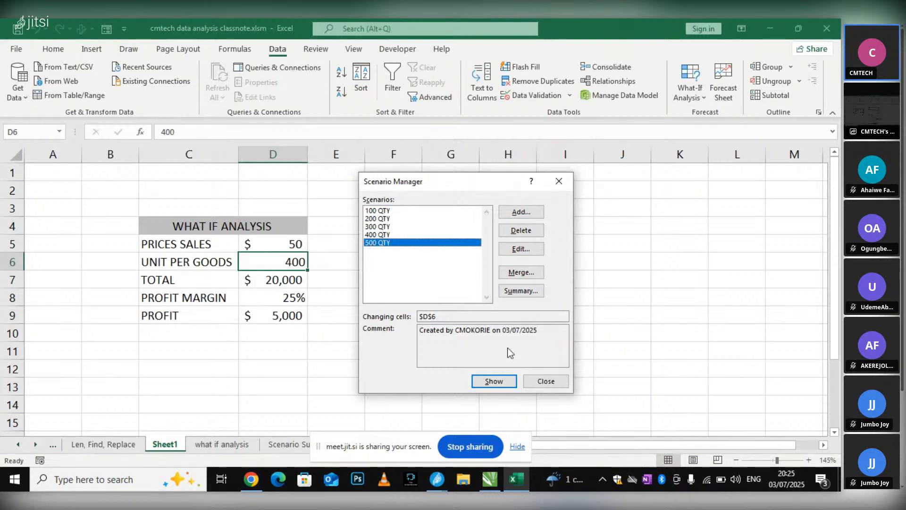
{"action": "left_click", "coordinate": [486, 378]}
{"action": "left_click", "coordinate": [534, 383]}
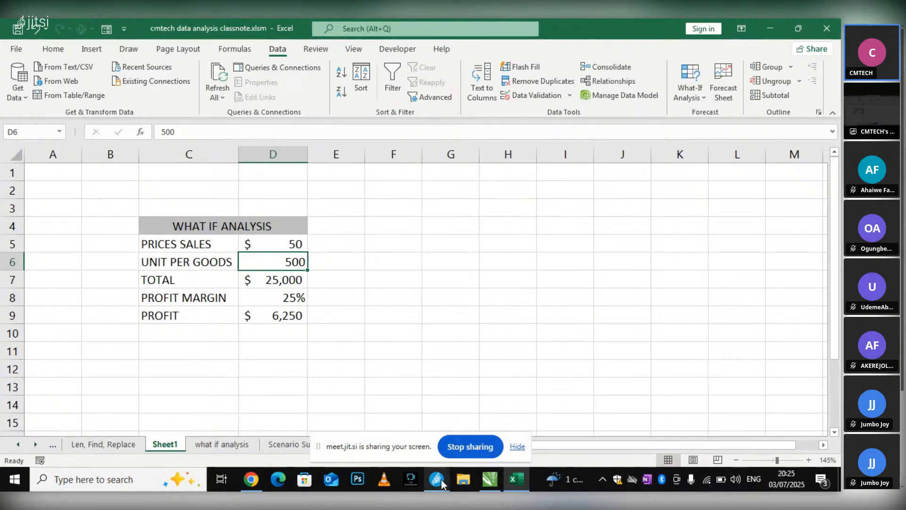
{"action": "left_click", "coordinate": [690, 87]}
{"action": "left_click", "coordinate": [715, 116]}
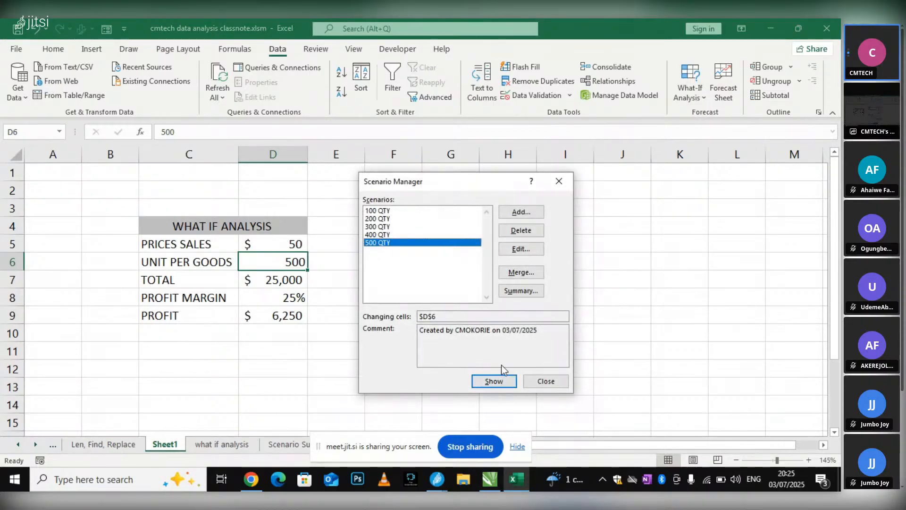
{"action": "left_click", "coordinate": [437, 479]}
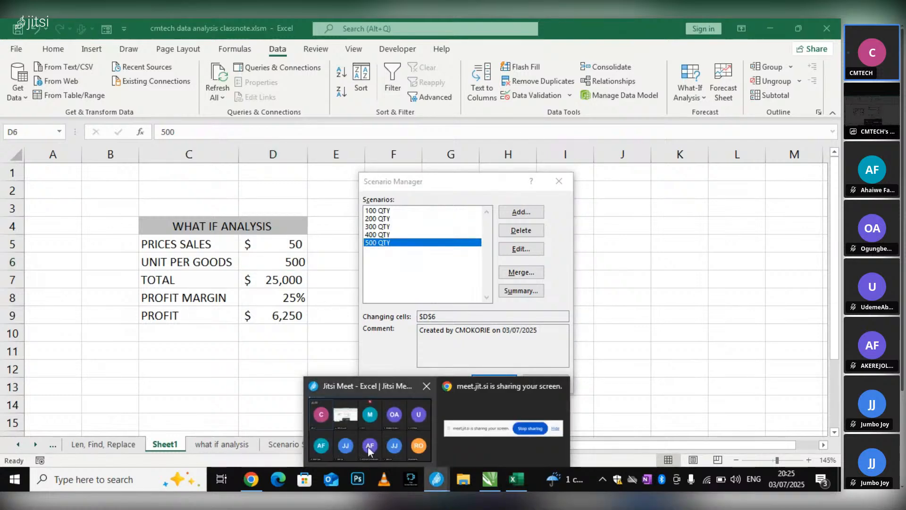
{"action": "left_click", "coordinate": [333, 321]}
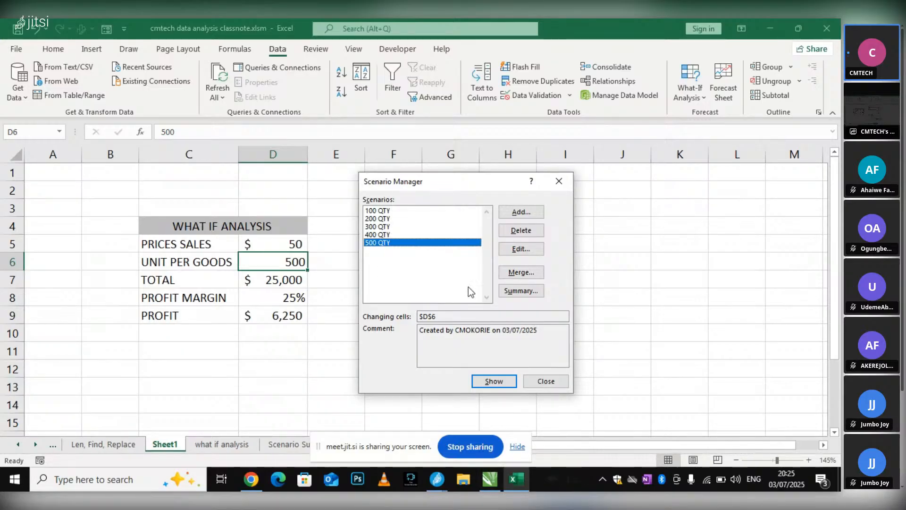
{"action": "left_click", "coordinate": [559, 182]}
{"action": "left_click", "coordinate": [408, 255]}
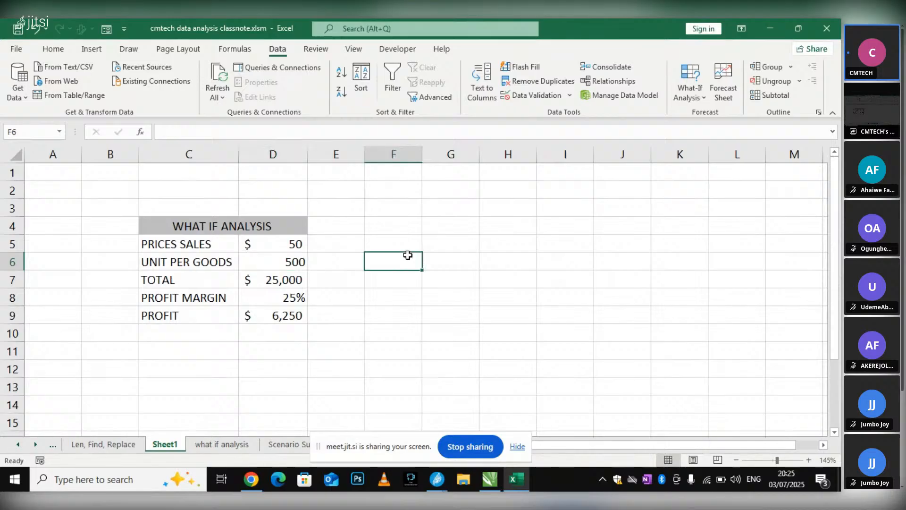
Name the units value cell D6 UNIT
{"action": "left_click", "coordinate": [283, 262]}
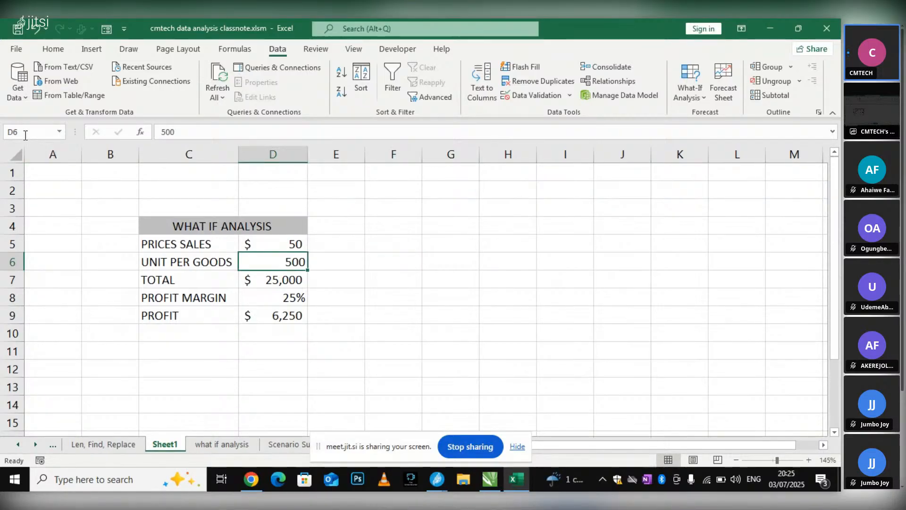
{"action": "left_click_drag", "start_coordinate": [25, 135], "coordinate": [1, 134]}
{"action": "type", "text": "UNIT"}
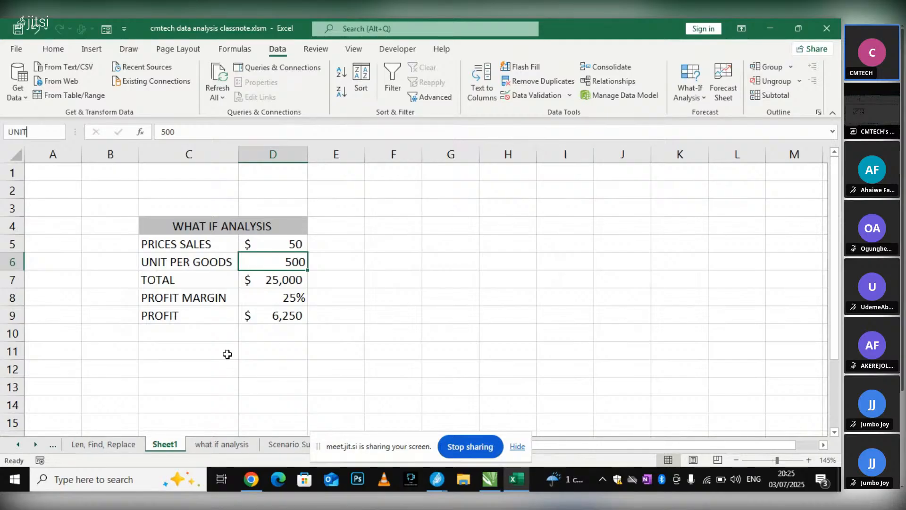
{"action": "key", "text": "Return"}
Name the profit value cell D9 PROFIT
{"action": "left_click", "coordinate": [281, 315]}
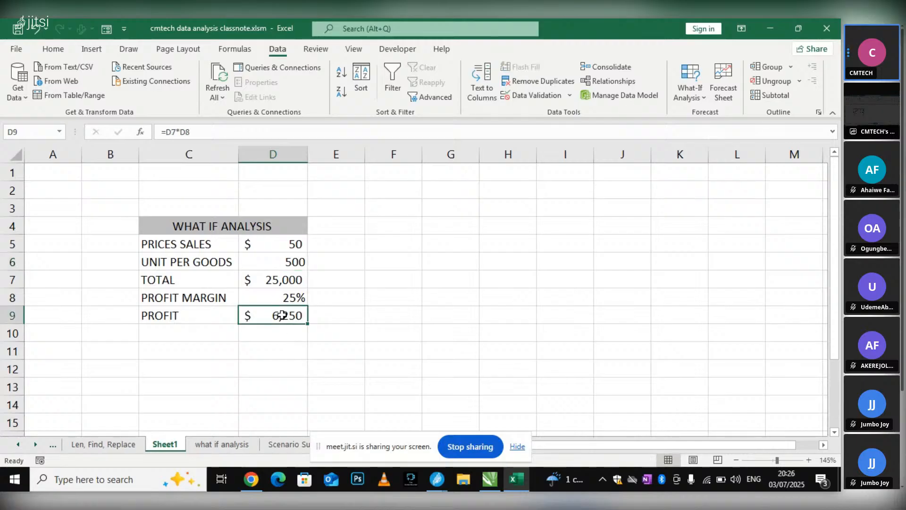
{"action": "left_click", "coordinate": [26, 130]}
{"action": "type", "text": "PROFIT"}
{"action": "key", "text": "Return"}
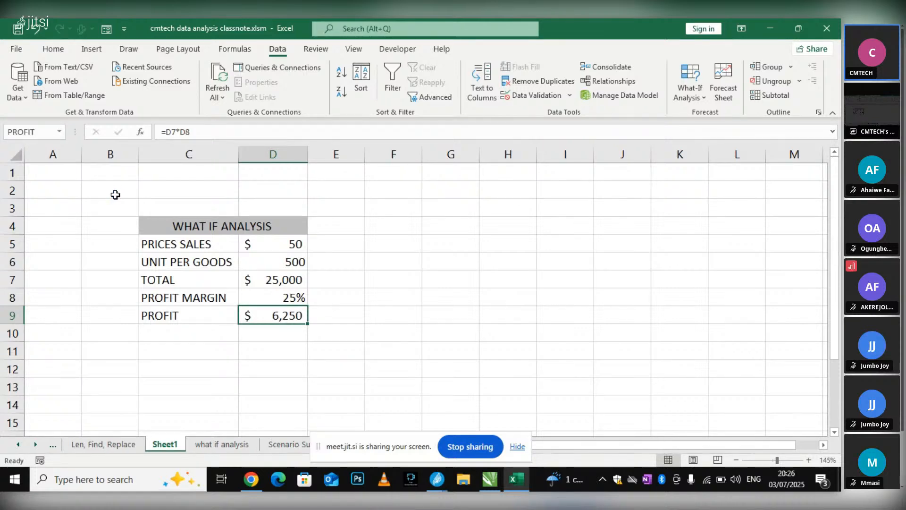
{"action": "key", "text": "Return"}
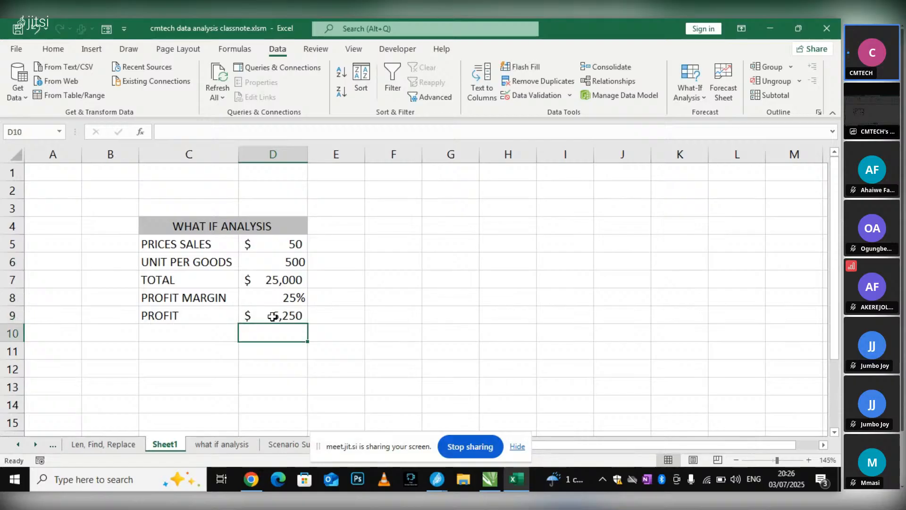
{"action": "left_click", "coordinate": [254, 317]}
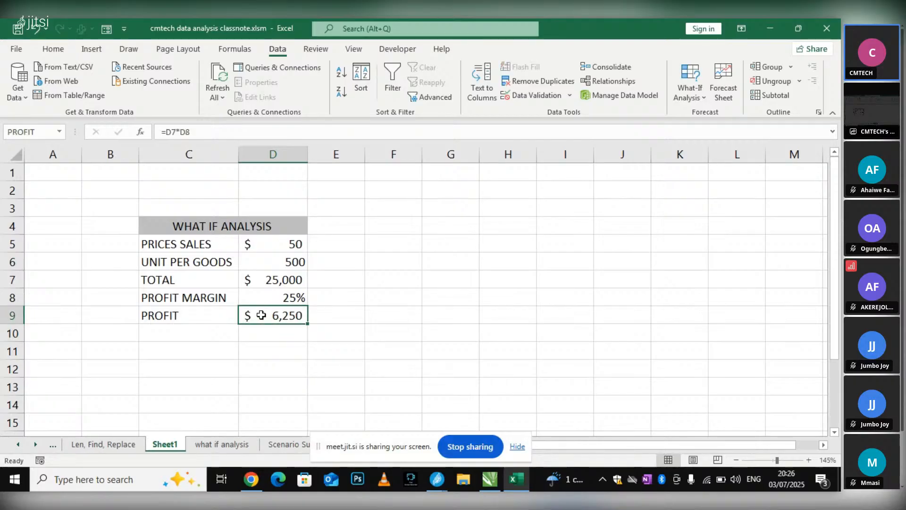
Generate a Scenario summary report from the Scenario Manager with D9 as the result cell
{"action": "left_click", "coordinate": [295, 262]}
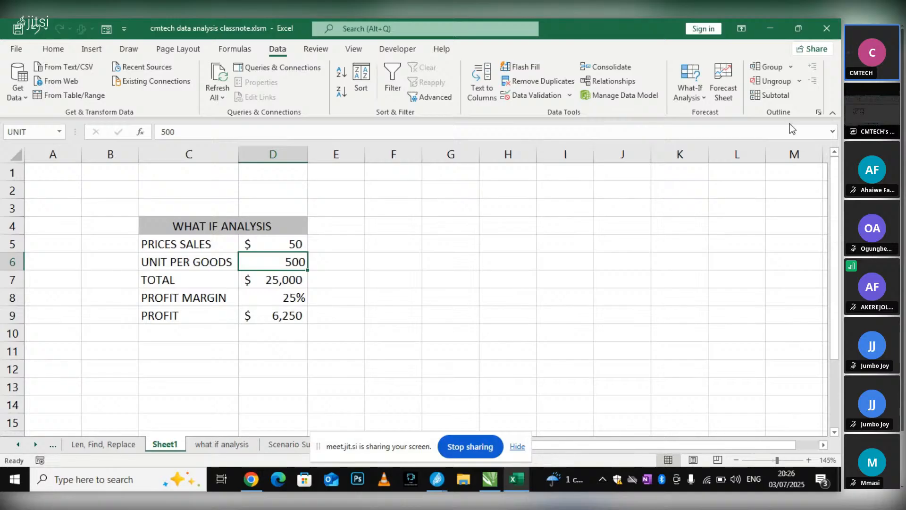
{"action": "left_click", "coordinate": [690, 90]}
{"action": "left_click", "coordinate": [697, 115]}
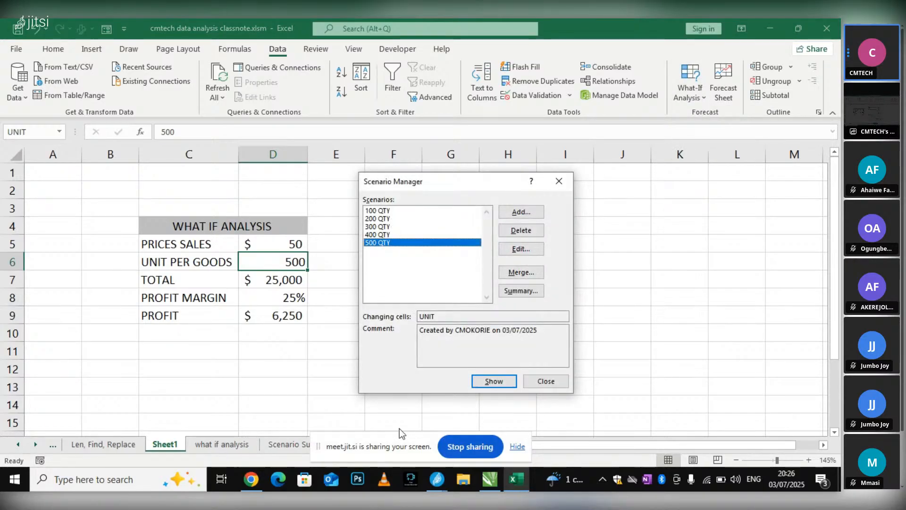
{"action": "left_click", "coordinate": [438, 488]}
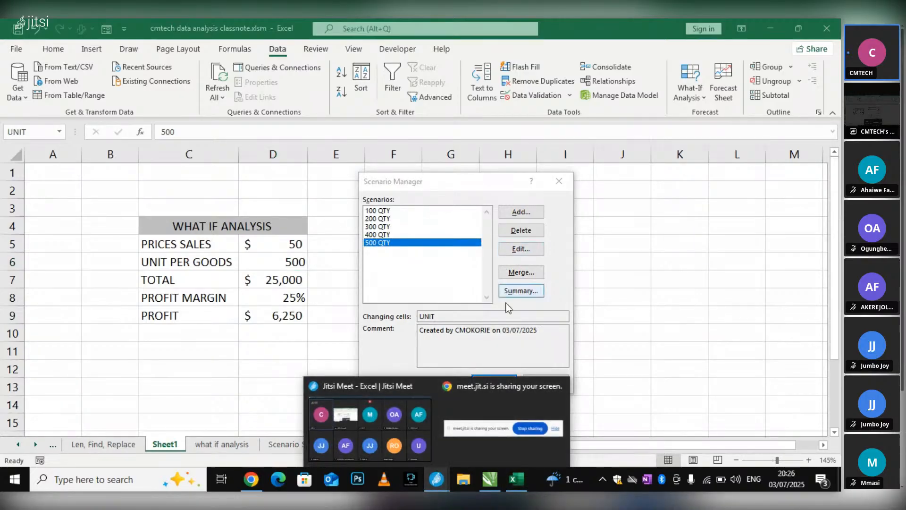
{"action": "left_click", "coordinate": [413, 240]}
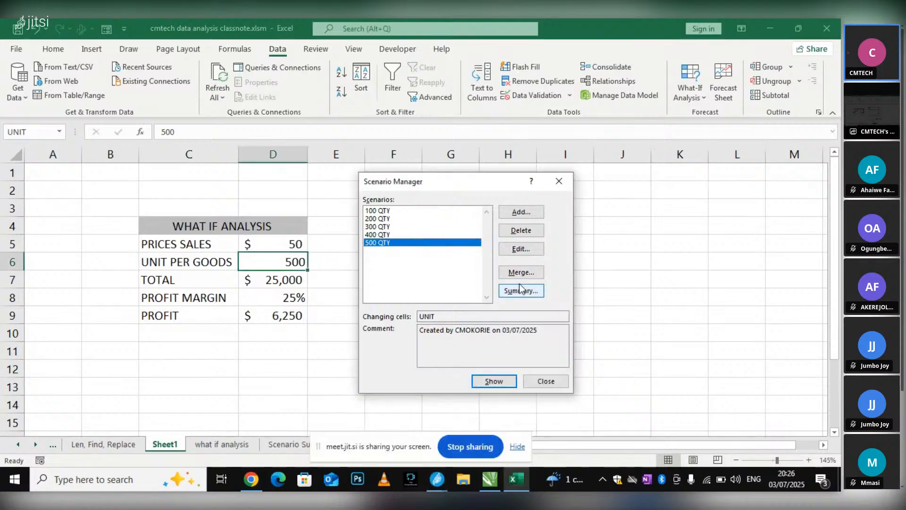
{"action": "left_click", "coordinate": [518, 293]}
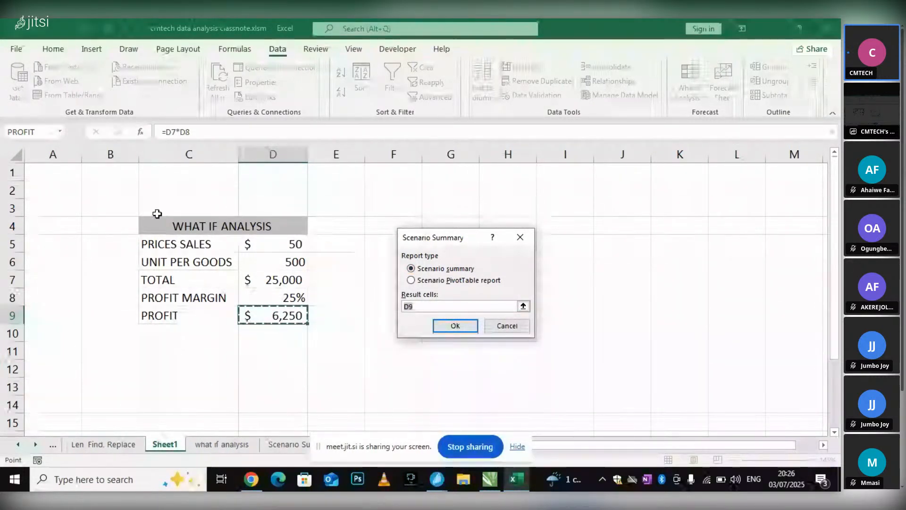
{"action": "left_click", "coordinate": [465, 329]}
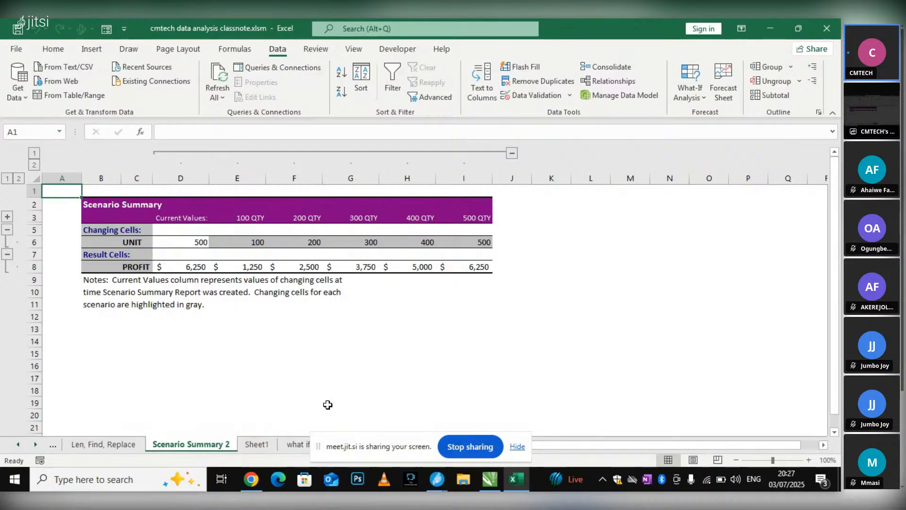
{"action": "left_click_drag", "start_coordinate": [366, 452], "coordinate": [36, 491]}
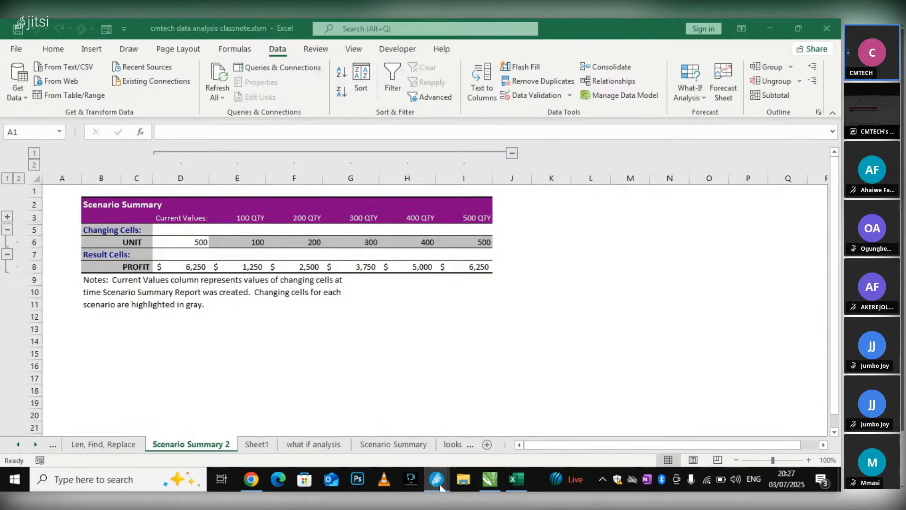
{"action": "mouse_move", "coordinate": [440, 486]}
{"action": "mouse_move", "coordinate": [393, 415]}
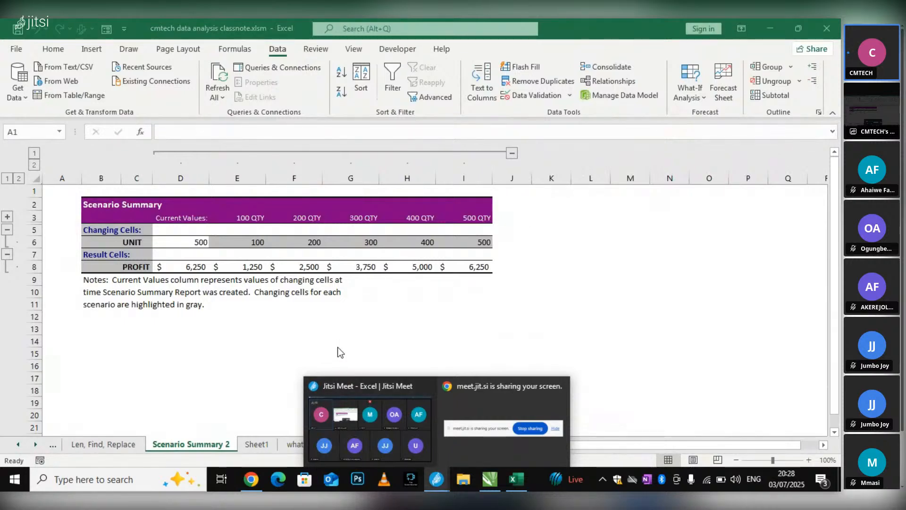
Delete the Scenario Summary 2 sheet and confirm its removal
{"action": "right_click", "coordinate": [182, 443]}
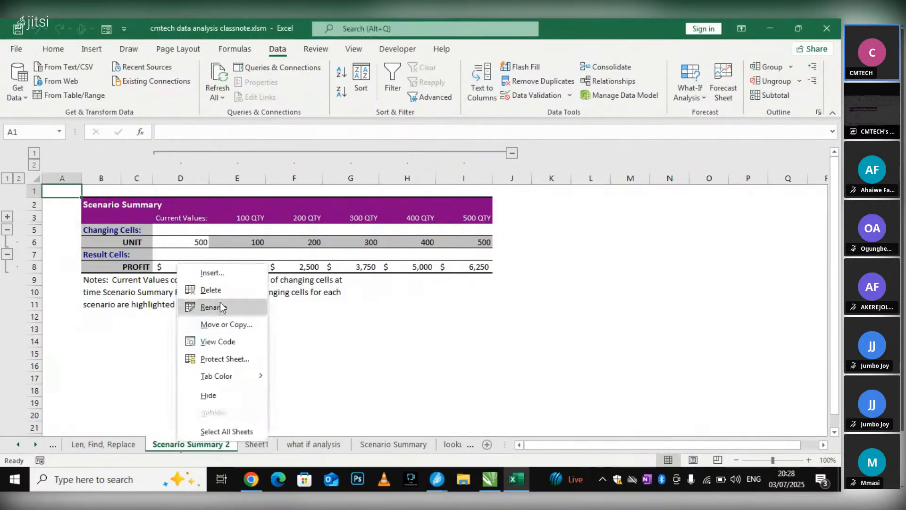
{"action": "left_click", "coordinate": [221, 286]}
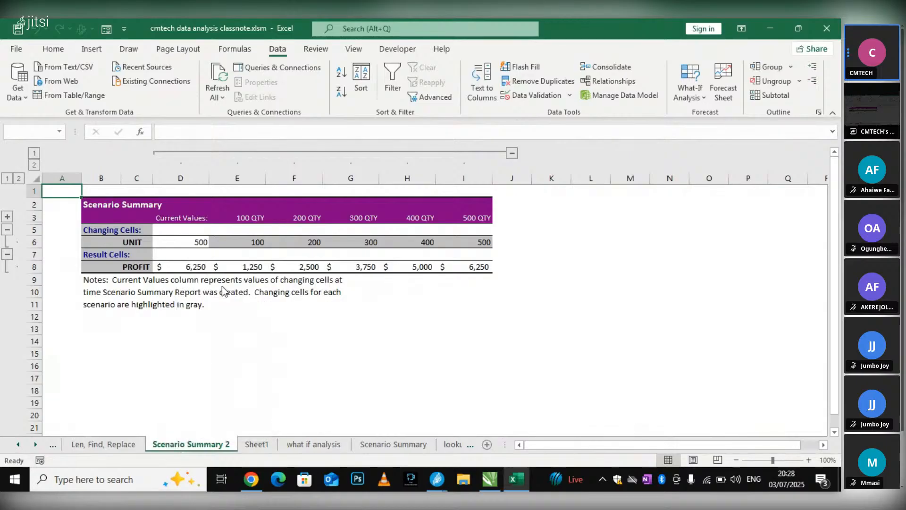
{"action": "key", "text": "Return"}
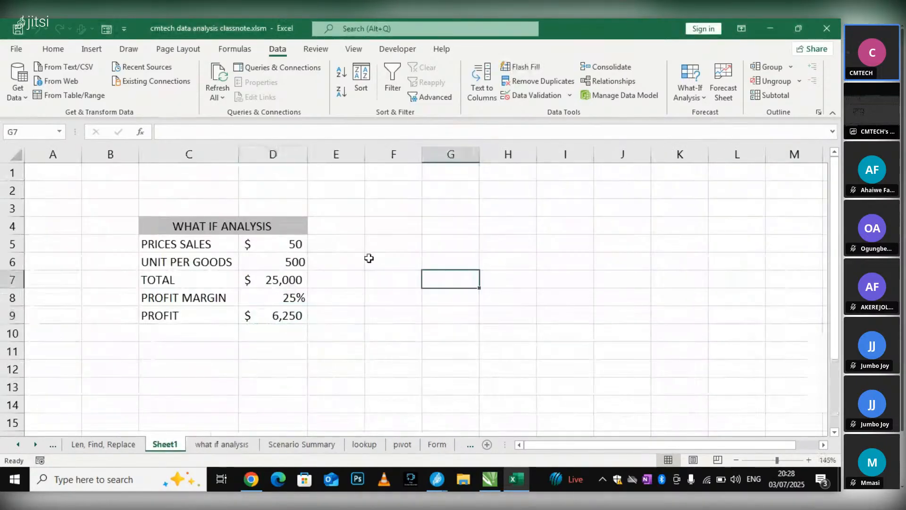
{"action": "left_click", "coordinate": [269, 315]}
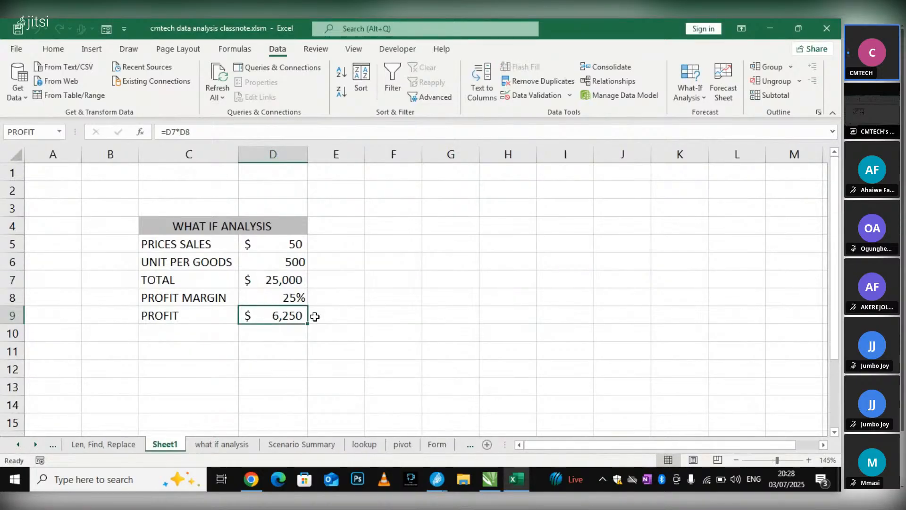
{"action": "left_click", "coordinate": [462, 241]}
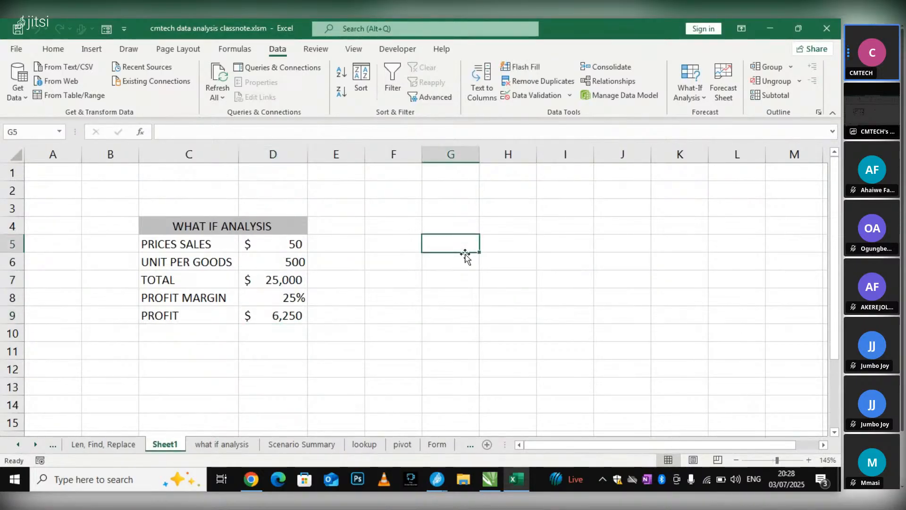
{"action": "scroll", "coordinate": [470, 280], "scroll_direction": "down", "scroll_amount": 2}
{"action": "scroll", "coordinate": [469, 283], "scroll_direction": "up", "scroll_amount": 2}
{"action": "left_click", "coordinate": [295, 260]}
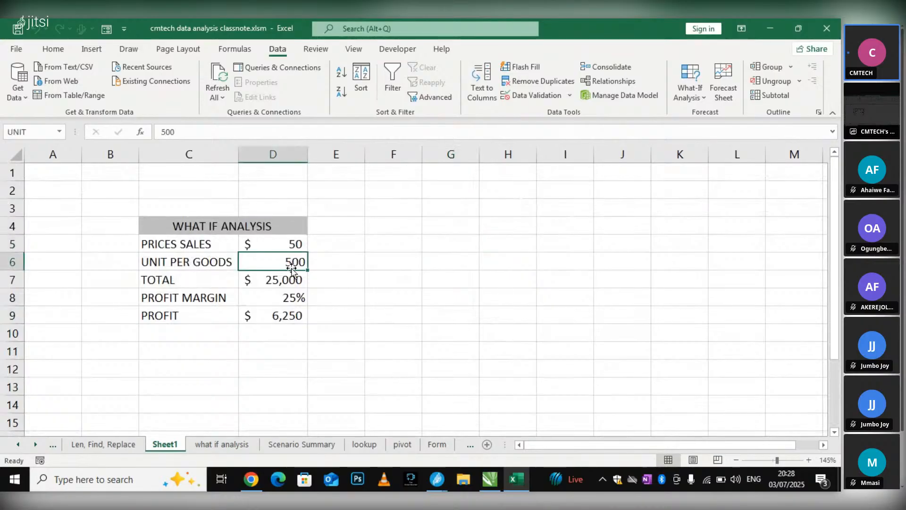
{"action": "left_click", "coordinate": [462, 249]}
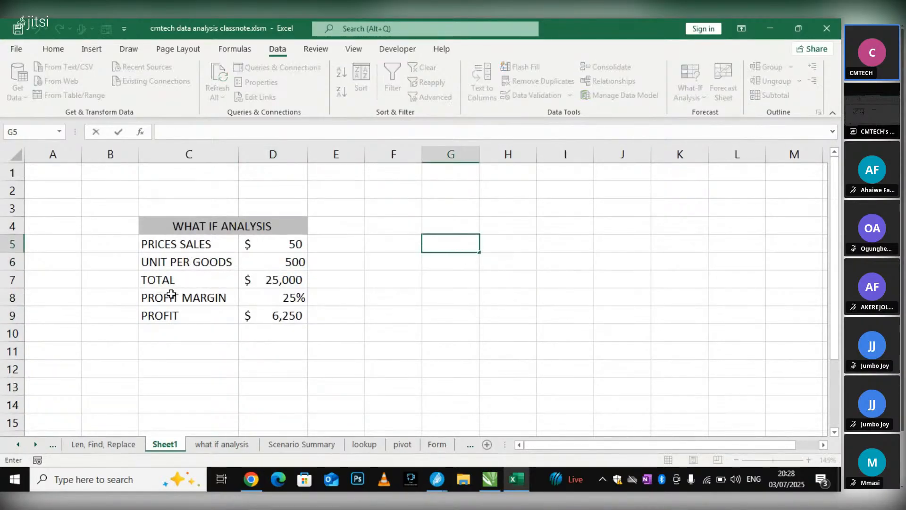
Show the 100 QTY scenario in the Sheet1 model and close the Scenario Manager
{"action": "left_click", "coordinate": [292, 262]}
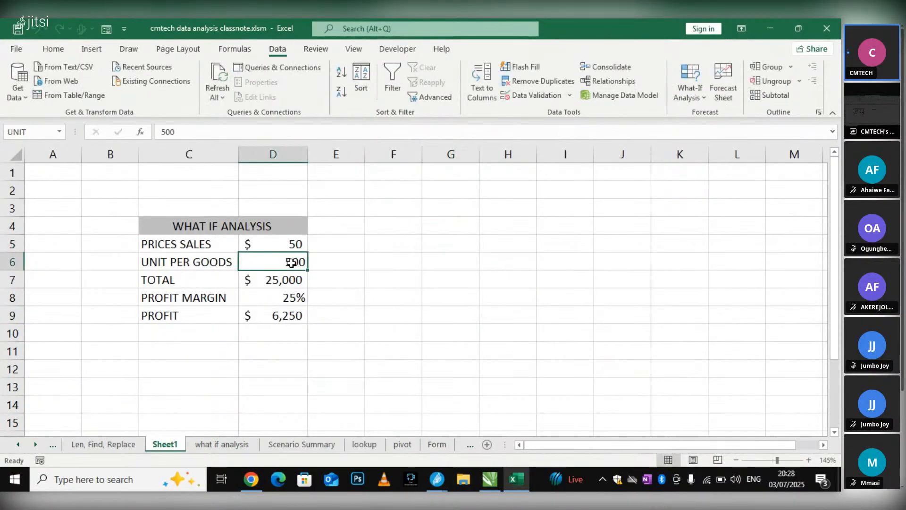
{"action": "left_click", "coordinate": [690, 85]}
{"action": "left_click", "coordinate": [708, 115]}
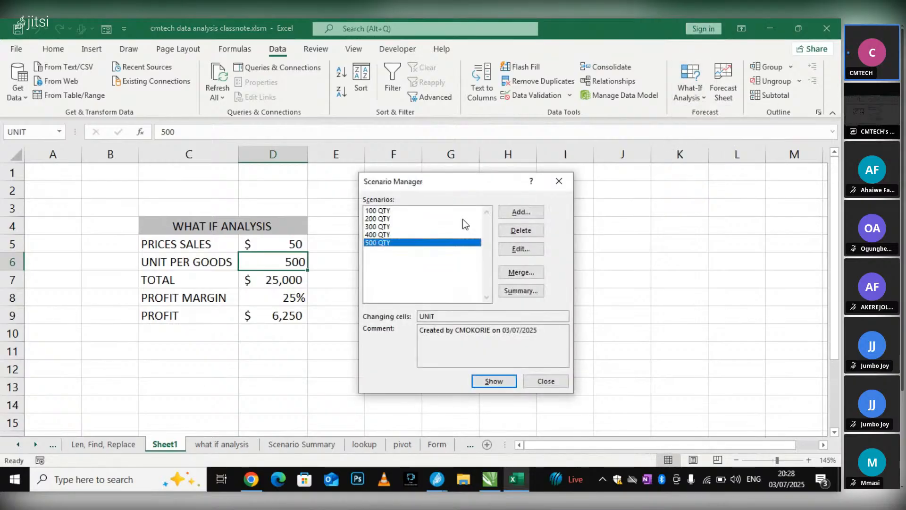
{"action": "left_click", "coordinate": [385, 211]}
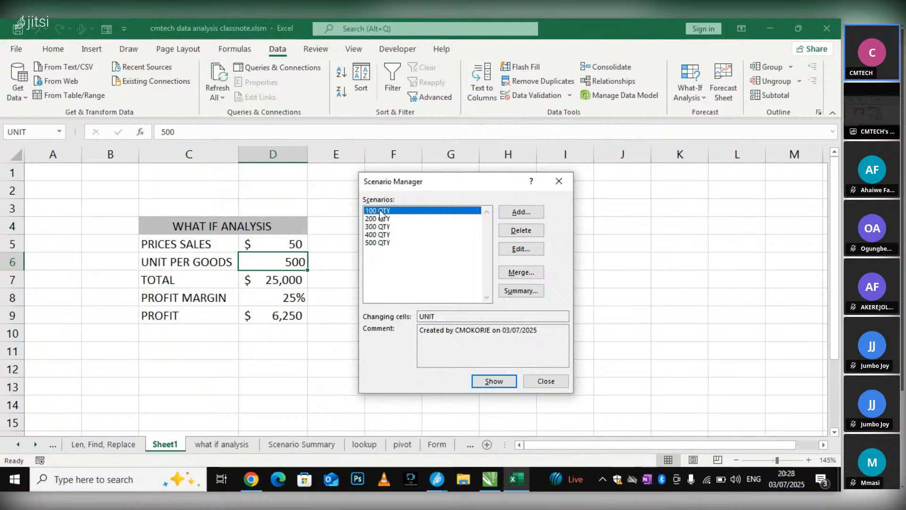
{"action": "left_click", "coordinate": [479, 380]}
{"action": "left_click", "coordinate": [559, 181]}
{"action": "left_click", "coordinate": [508, 283]}
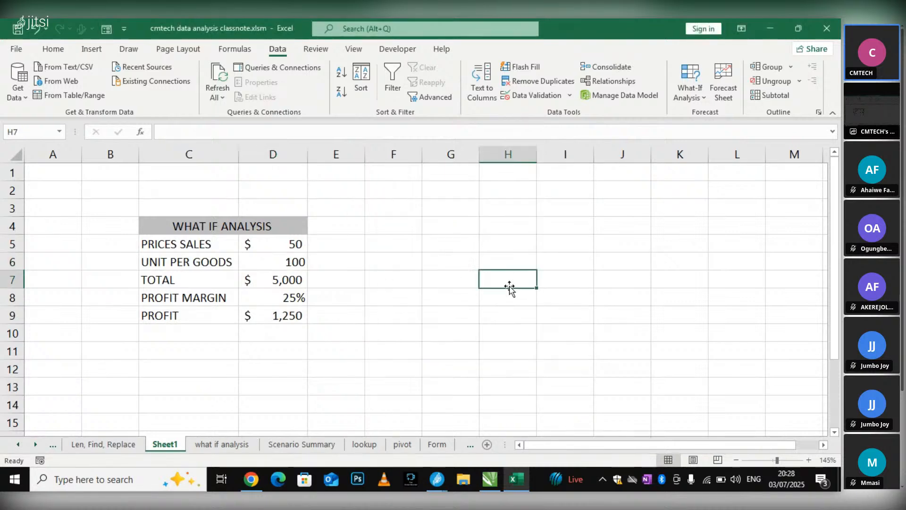
Enter 100 in G6 and 200 in G7, and extend the series down column G to 1300 in G18
{"action": "left_click", "coordinate": [439, 261]}
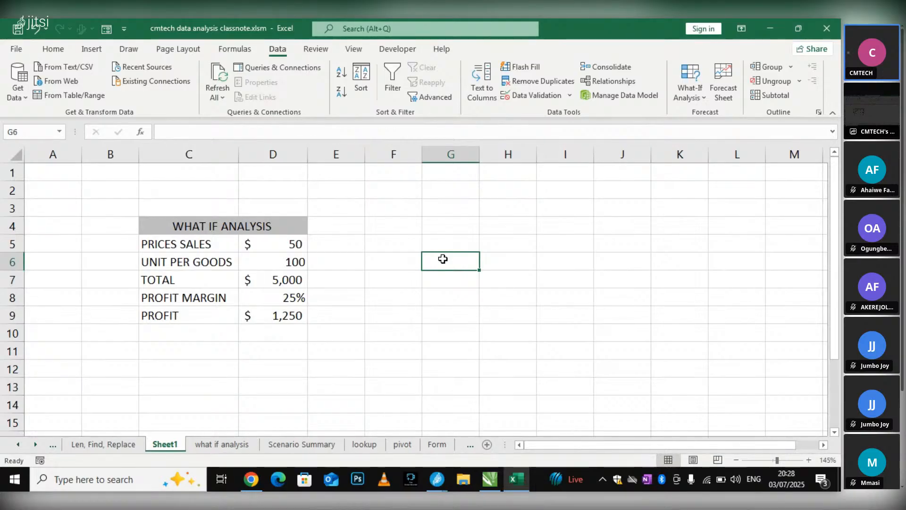
{"action": "type", "text": "100"}
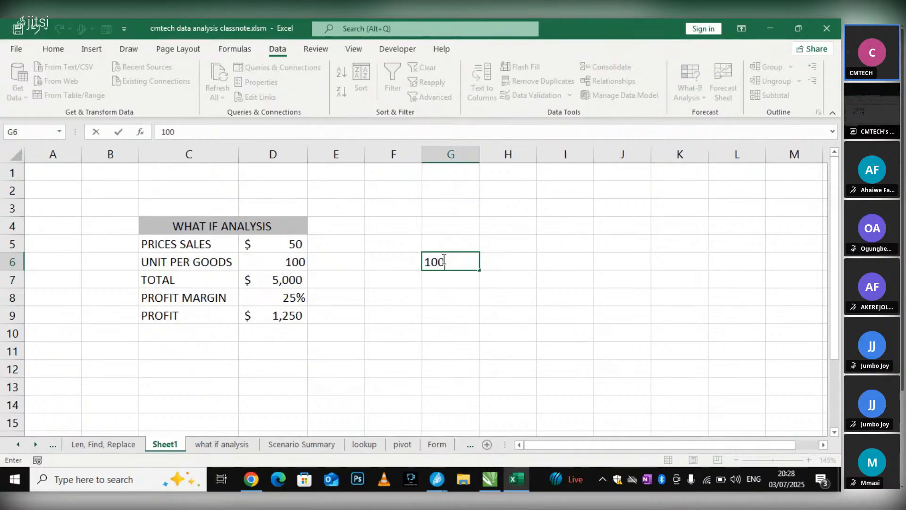
{"action": "key", "text": "Return"}
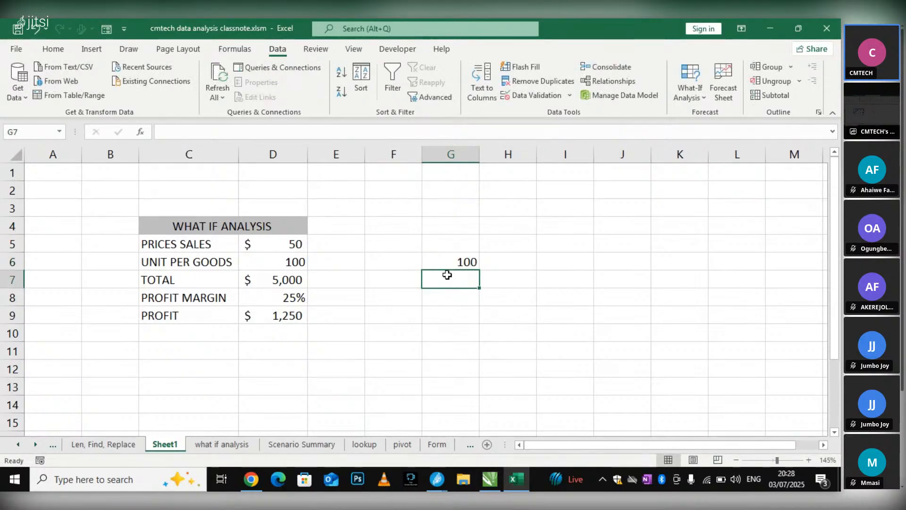
{"action": "type", "text": "200"}
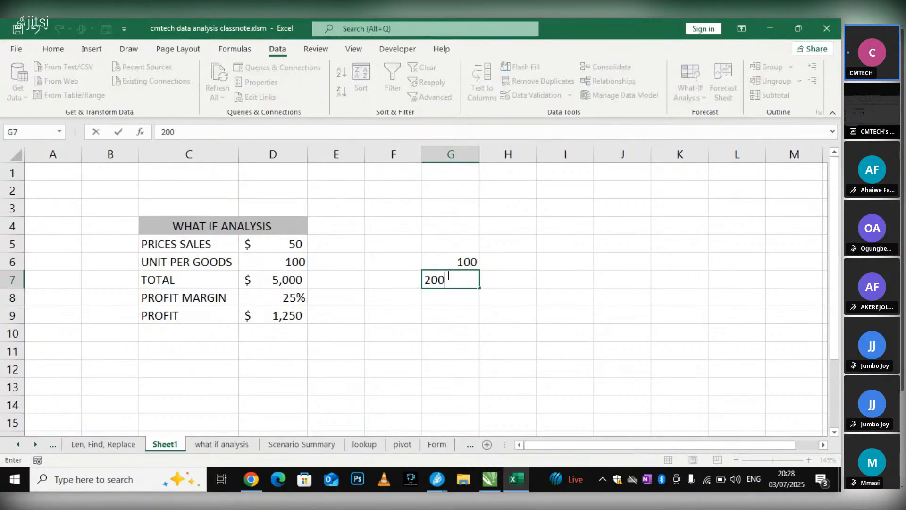
{"action": "left_click", "coordinate": [459, 308]}
{"action": "left_click_drag", "start_coordinate": [449, 261], "coordinate": [461, 422]}
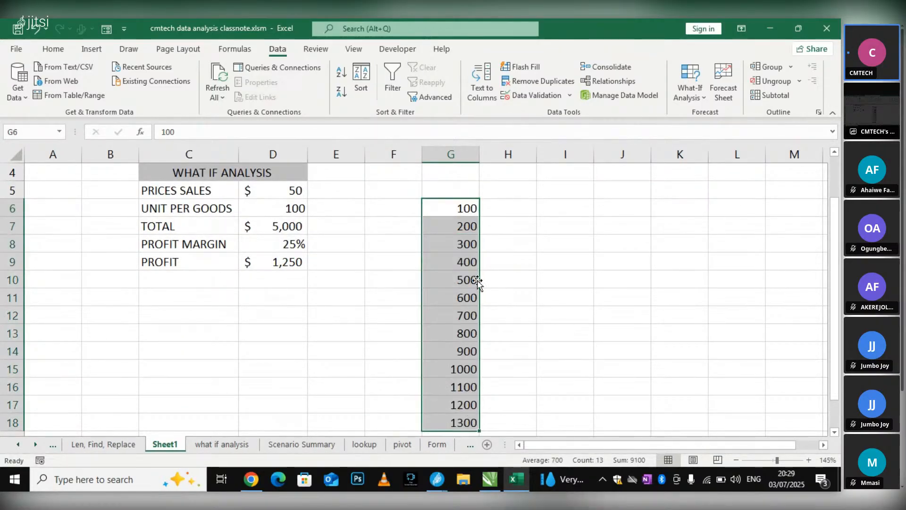
{"action": "scroll", "coordinate": [473, 333], "scroll_direction": "down", "scroll_amount": 1}
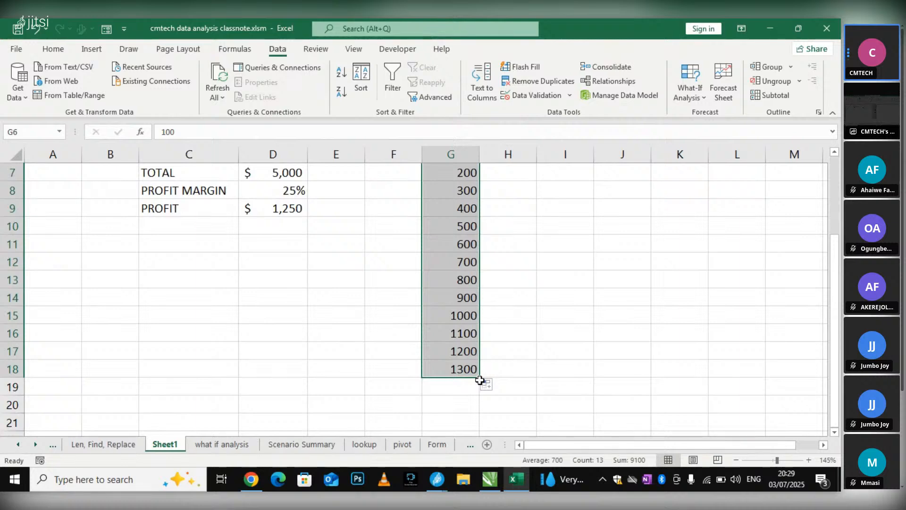
Link cell H5, just above the first quantity's result cell, to the profit in D9 with the formula =PROFIT
{"action": "scroll", "coordinate": [491, 373], "scroll_direction": "up", "scroll_amount": 1}
{"action": "scroll", "coordinate": [490, 372], "scroll_direction": "down", "scroll_amount": 1}
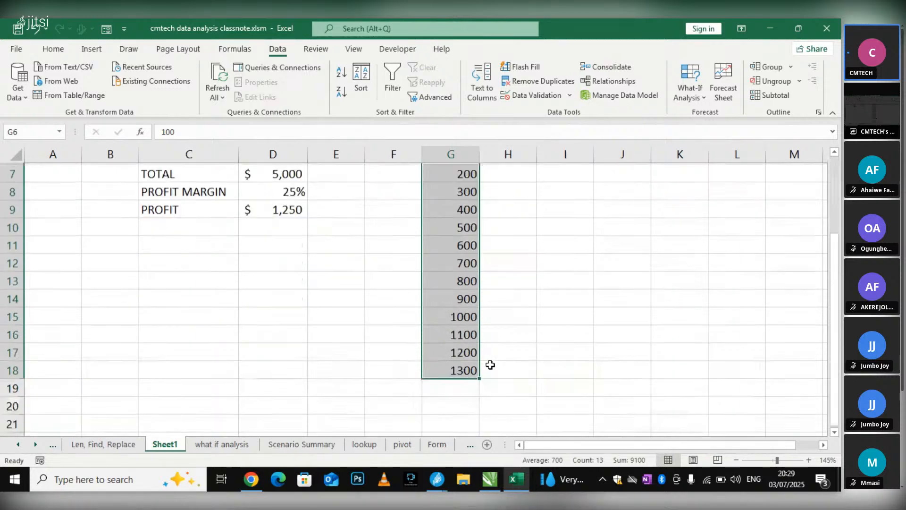
{"action": "scroll", "coordinate": [492, 363], "scroll_direction": "up", "scroll_amount": 5}
{"action": "scroll", "coordinate": [493, 362], "scroll_direction": "down", "scroll_amount": 1, "text": "ctrl"}
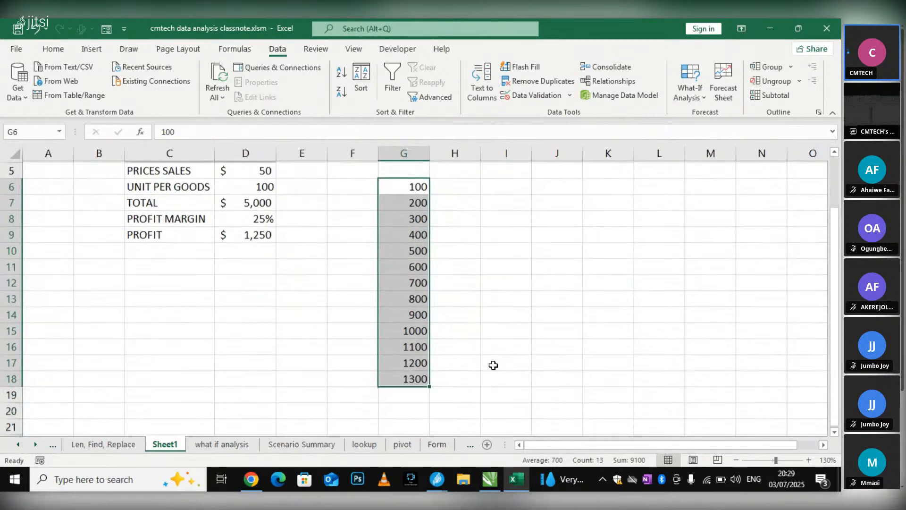
{"action": "scroll", "coordinate": [493, 361], "scroll_direction": "down", "scroll_amount": 1}
{"action": "scroll", "coordinate": [494, 362], "scroll_direction": "up", "scroll_amount": 1}
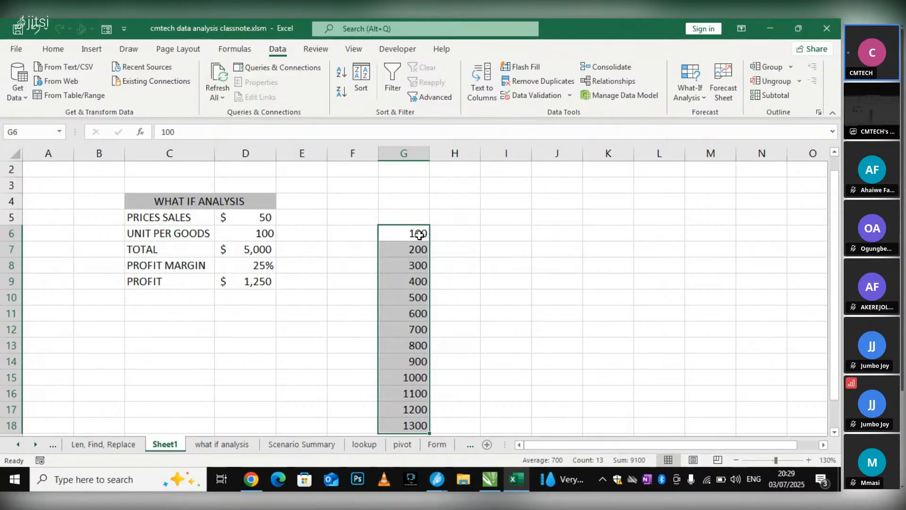
{"action": "left_click", "coordinate": [353, 301]}
{"action": "left_click", "coordinate": [451, 229]}
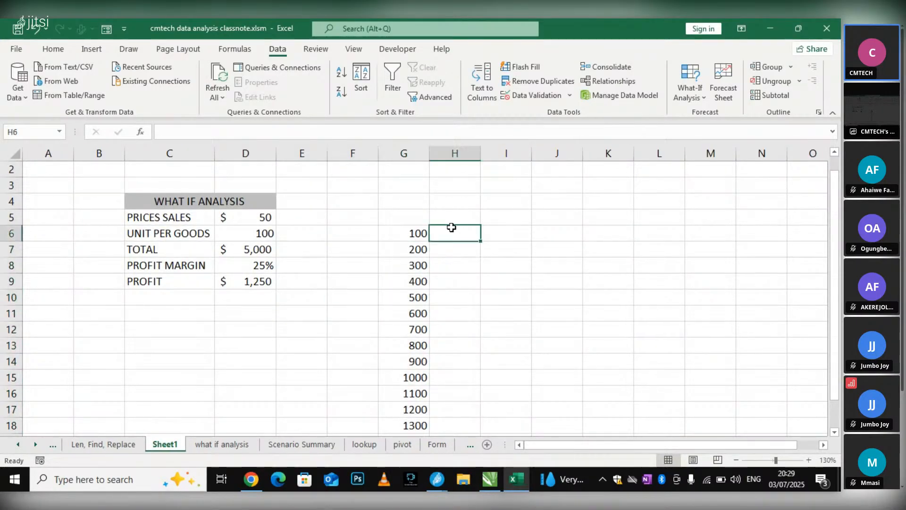
{"action": "left_click", "coordinate": [455, 214]}
{"action": "left_click", "coordinate": [262, 275]}
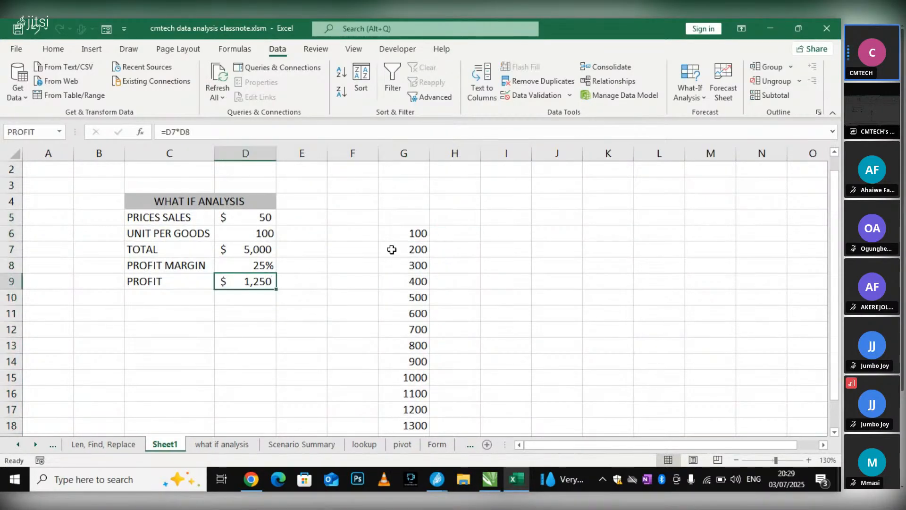
{"action": "double_click", "coordinate": [460, 220]}
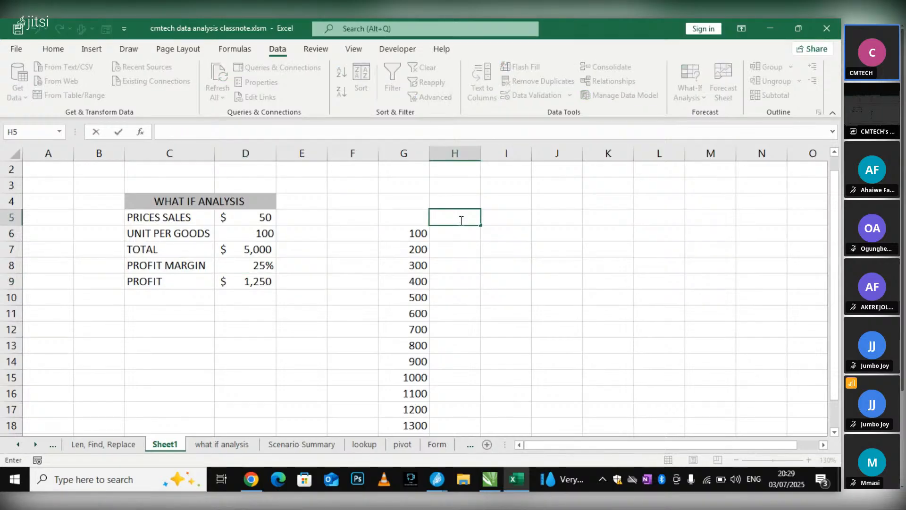
{"action": "type", "text": "="}
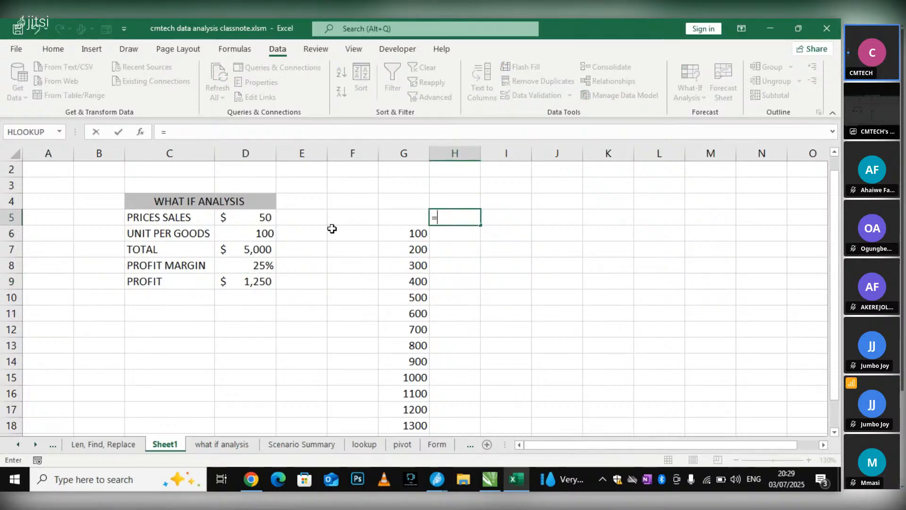
{"action": "left_click", "coordinate": [245, 287]}
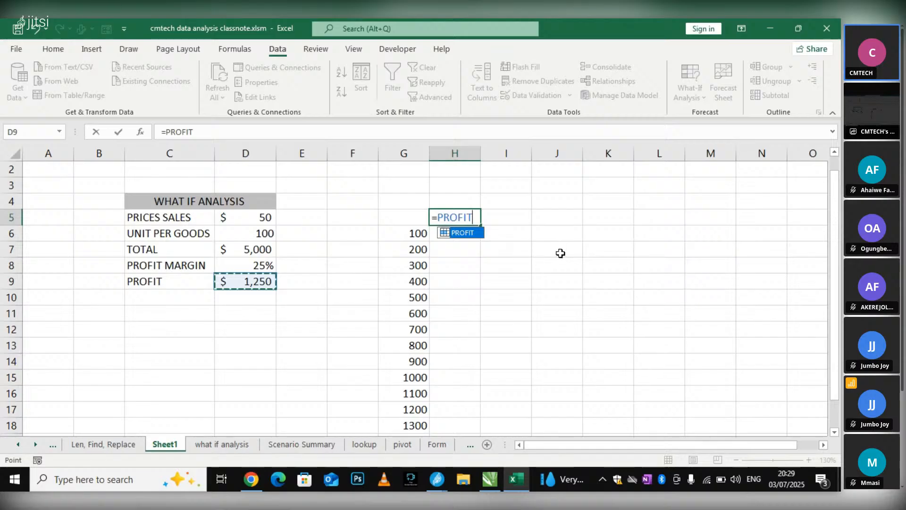
{"action": "key", "text": "Return"}
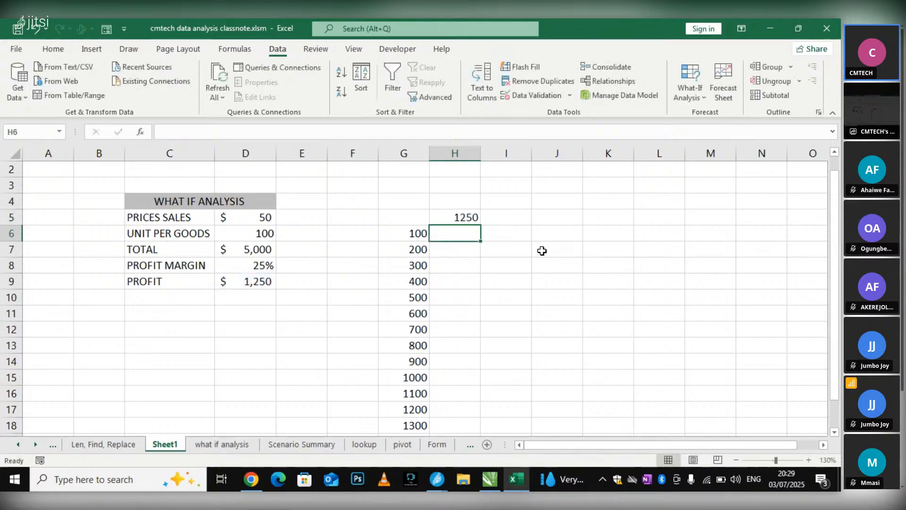
Try filling the H5 profit formula down to H17, and undo the fill
{"action": "left_click", "coordinate": [454, 217]}
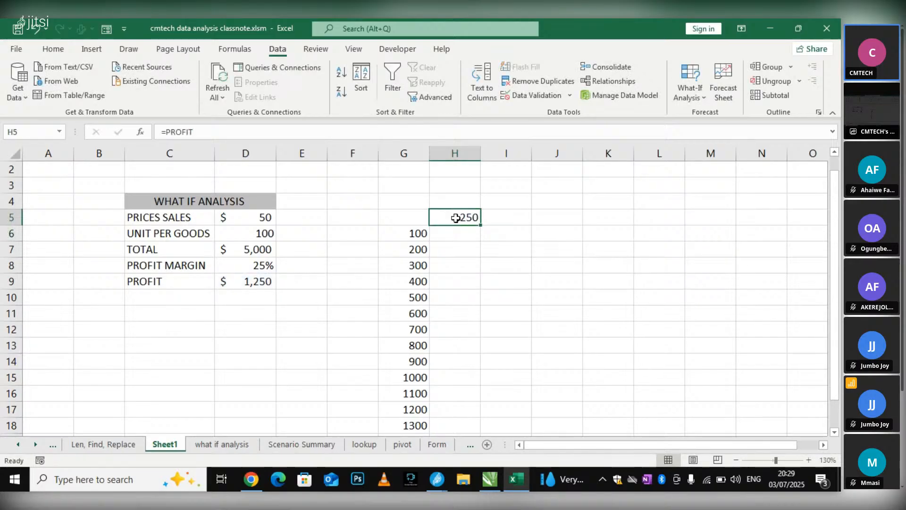
{"action": "left_click_drag", "start_coordinate": [480, 226], "coordinate": [465, 415]}
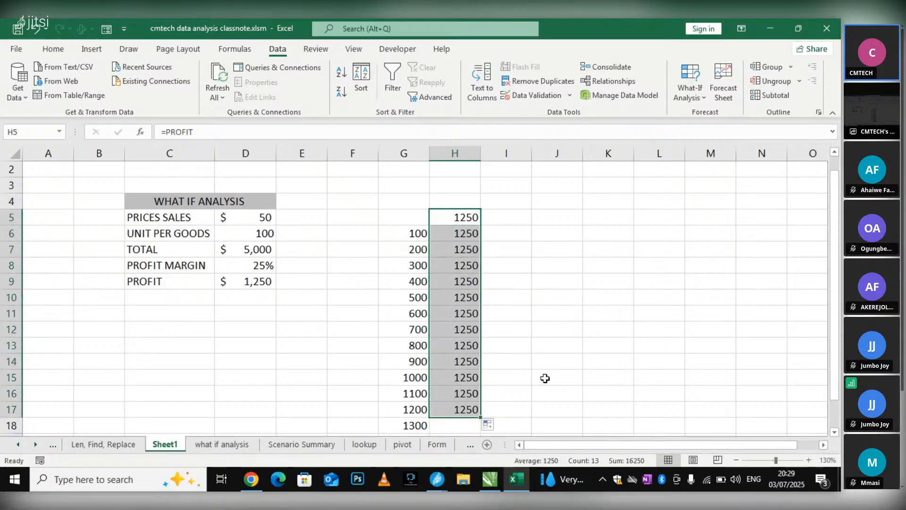
{"action": "left_click", "coordinate": [538, 328]}
{"action": "key", "text": "ctrl+z"}
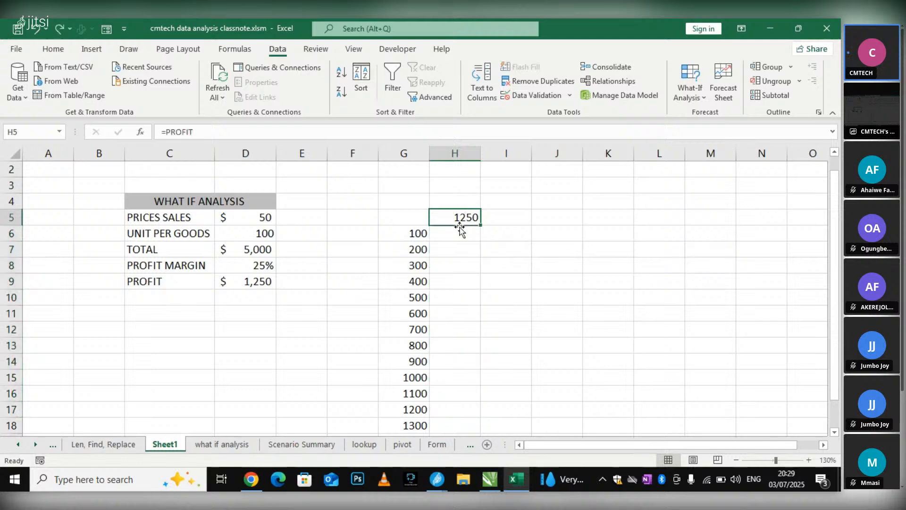
{"action": "scroll", "coordinate": [453, 219], "scroll_direction": "down", "scroll_amount": 1}
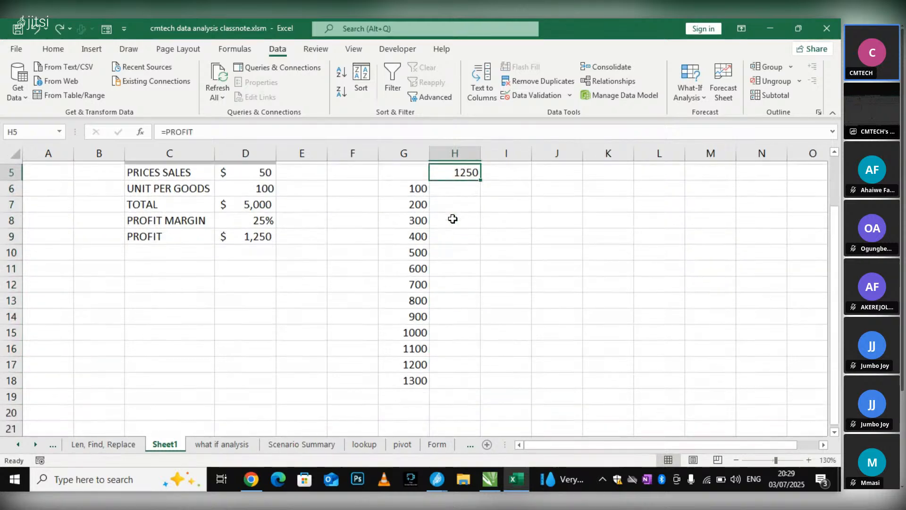
{"action": "scroll", "coordinate": [453, 219], "scroll_direction": "up", "scroll_amount": 1}
{"action": "left_click", "coordinate": [354, 219]}
{"action": "left_click", "coordinate": [442, 222]}
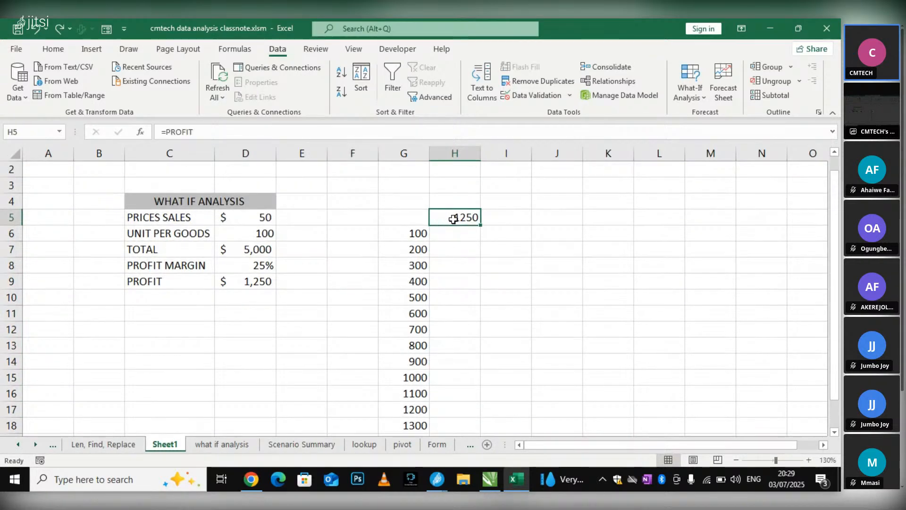
{"action": "left_click_drag", "start_coordinate": [451, 231], "coordinate": [449, 419]}
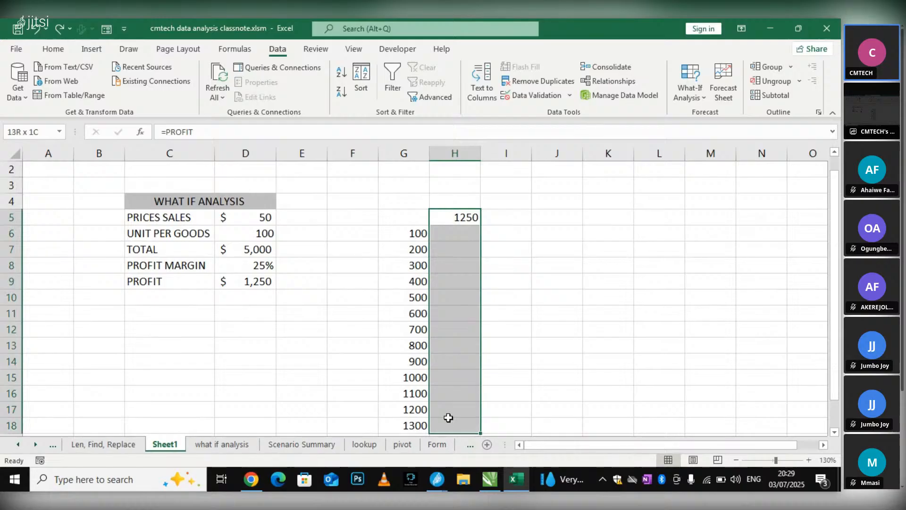
{"action": "left_click", "coordinate": [447, 418]}
{"action": "left_click", "coordinate": [448, 220]}
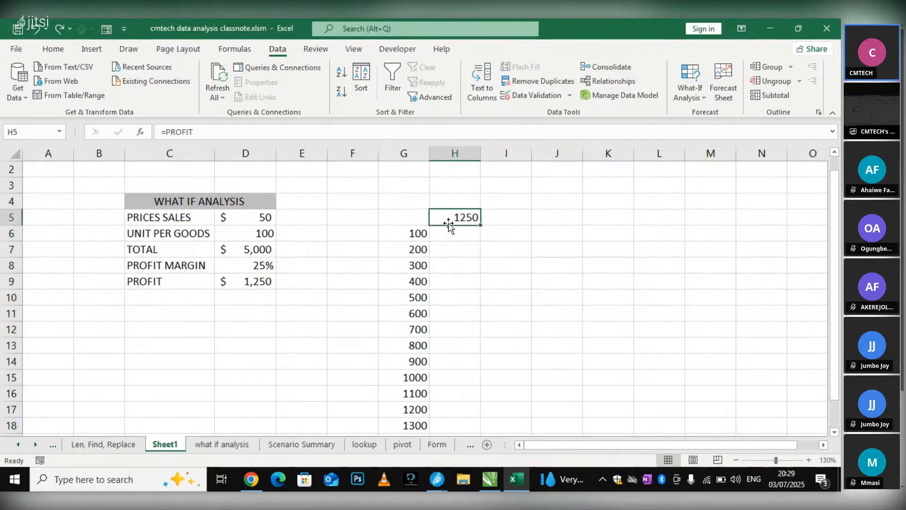
{"action": "left_click", "coordinate": [417, 233]}
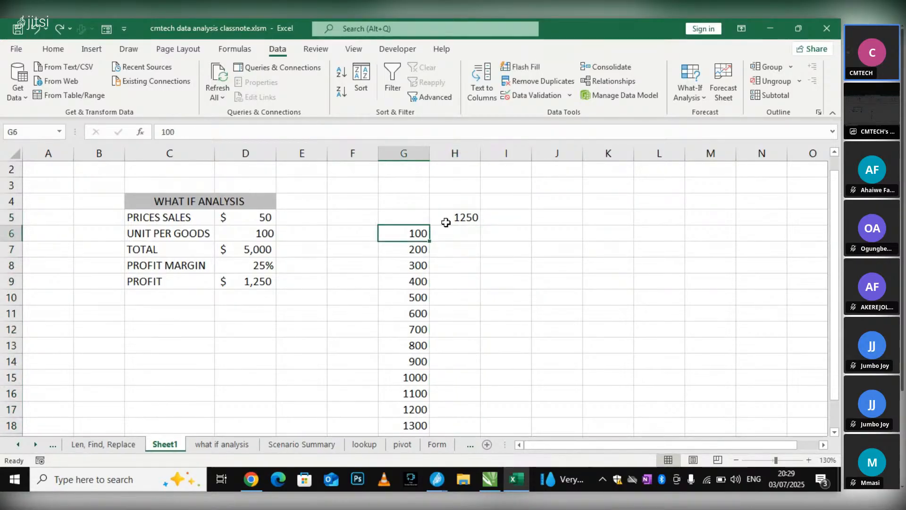
Try a Goal Seek on H5 with the unit cell D6 as the changing cell, and close the dialog
{"action": "left_click", "coordinate": [464, 217]}
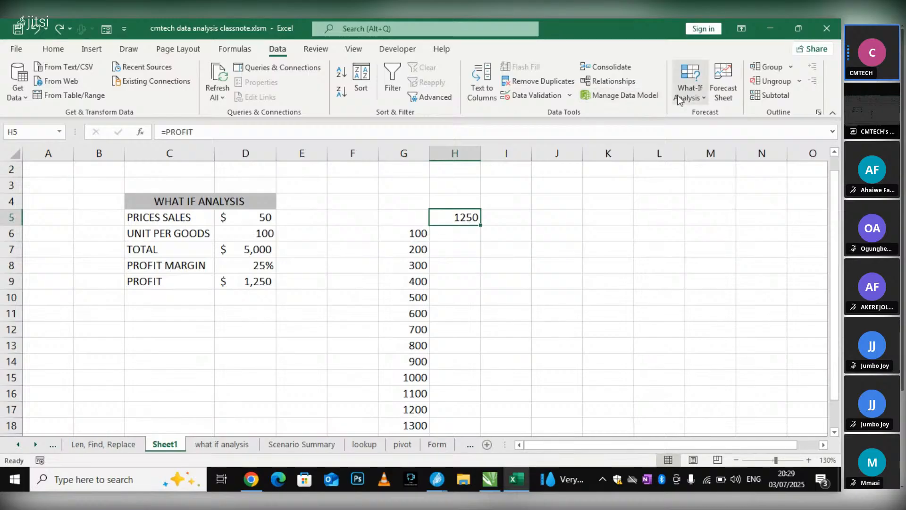
{"action": "left_click", "coordinate": [705, 100]}
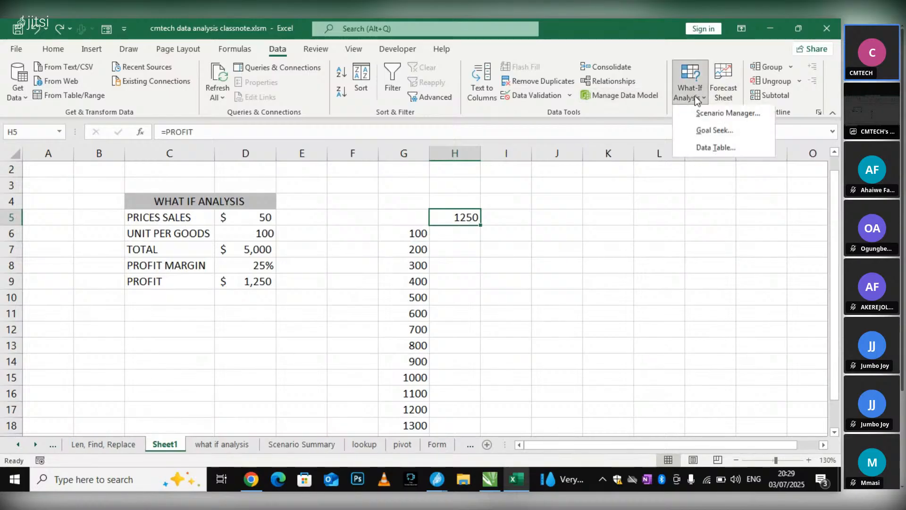
{"action": "left_click", "coordinate": [722, 130]}
{"action": "left_click_drag", "start_coordinate": [445, 250], "coordinate": [560, 245]}
{"action": "left_click", "coordinate": [595, 279]}
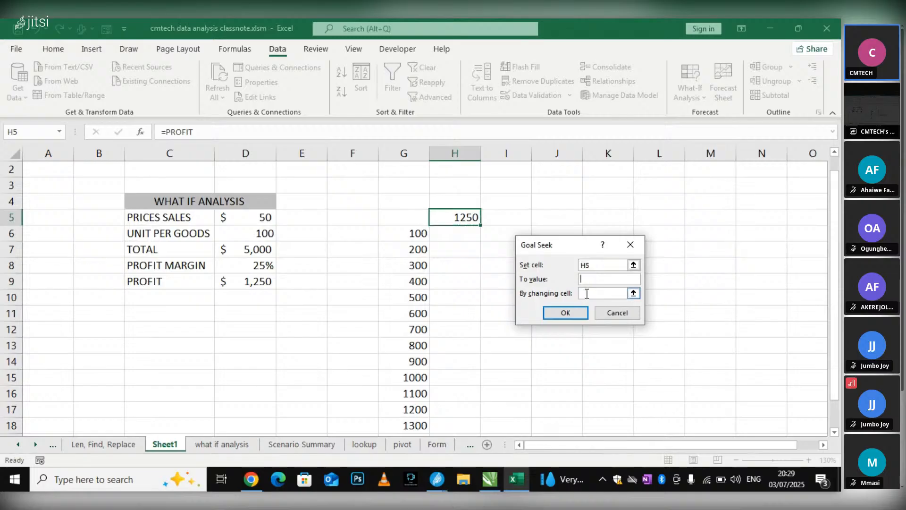
{"action": "left_click", "coordinate": [260, 234]}
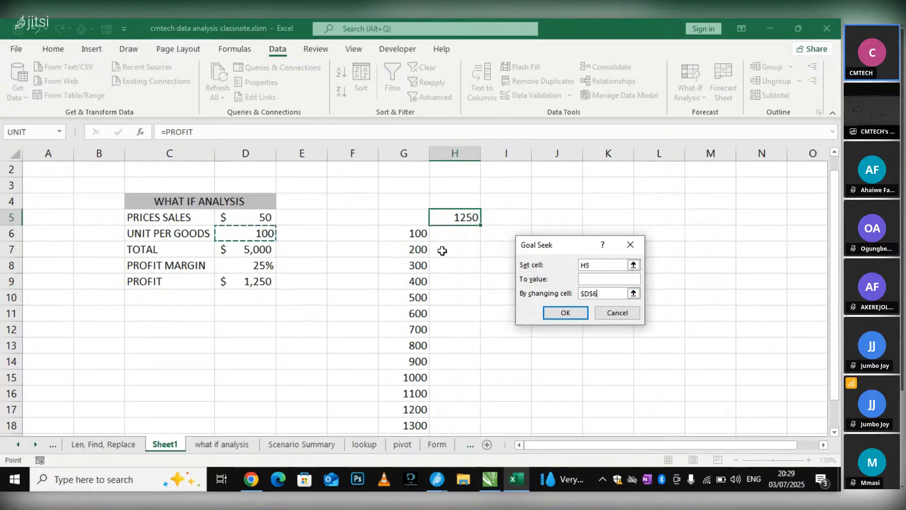
{"action": "left_click", "coordinate": [585, 312]}
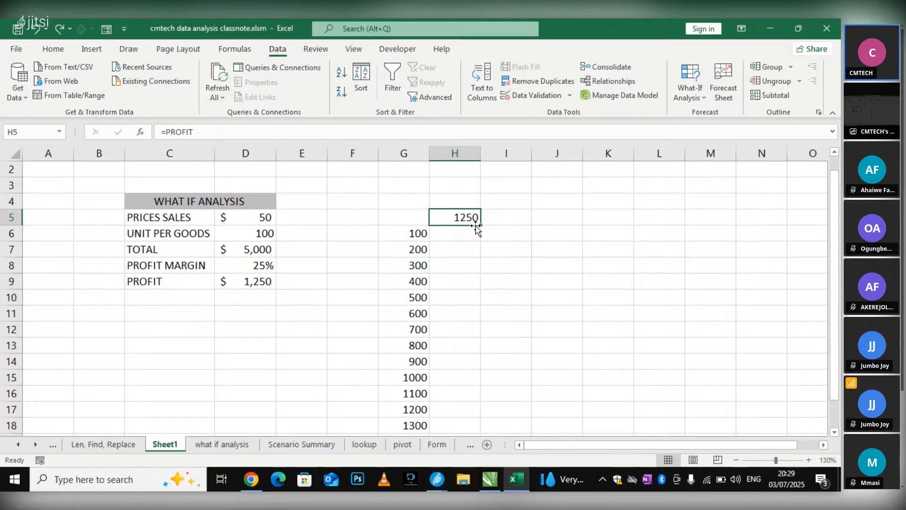
Try filling the H5 profit formula down to H10, and undo that fill
{"action": "left_click_drag", "start_coordinate": [477, 227], "coordinate": [482, 300]}
{"action": "key", "text": "ctrl+z"}
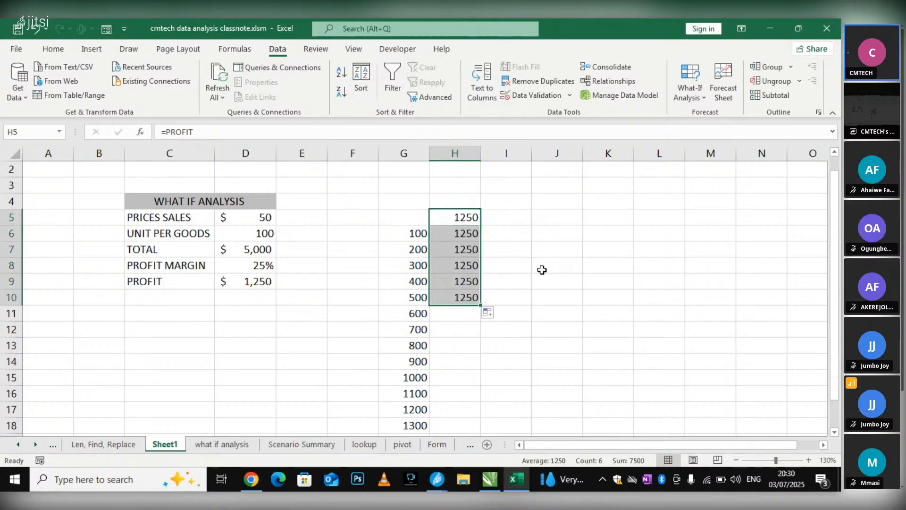
{"action": "key", "text": "ctrl+z"}
Examine which model cell the formula in H5 refers to, and leave cell editing
{"action": "left_click", "coordinate": [562, 263]}
{"action": "double_click", "coordinate": [470, 218]}
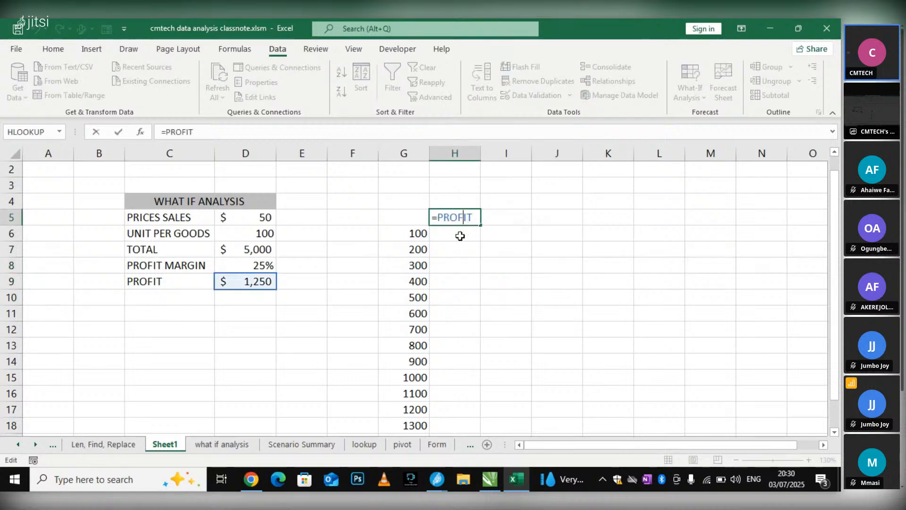
{"action": "left_click", "coordinate": [262, 275]}
{"action": "left_click", "coordinate": [464, 233]}
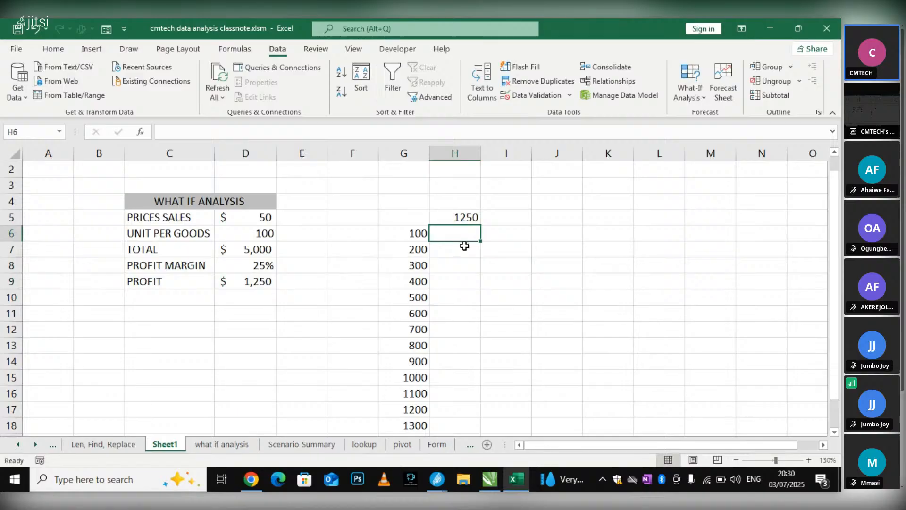
{"action": "scroll", "coordinate": [612, 156], "scroll_direction": "down", "scroll_amount": 1}
{"action": "scroll", "coordinate": [613, 151], "scroll_direction": "up", "scroll_amount": 1}
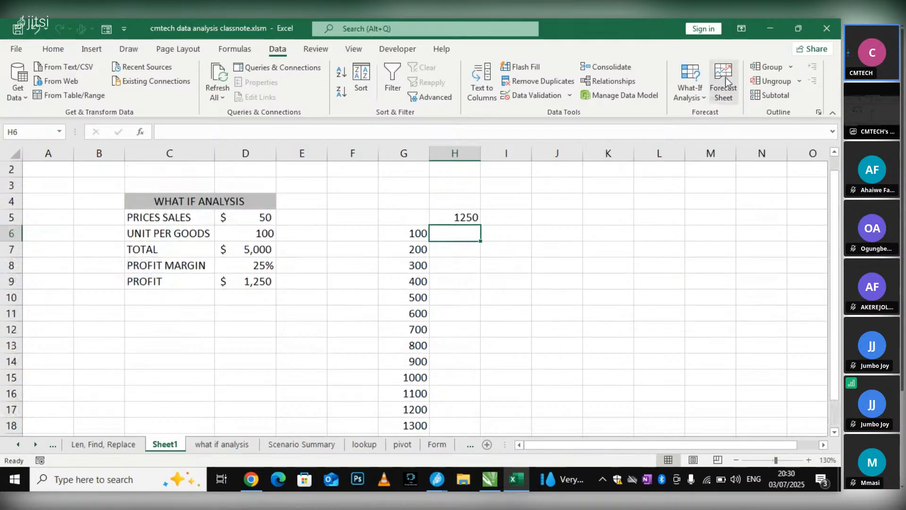
{"action": "left_click", "coordinate": [700, 98]}
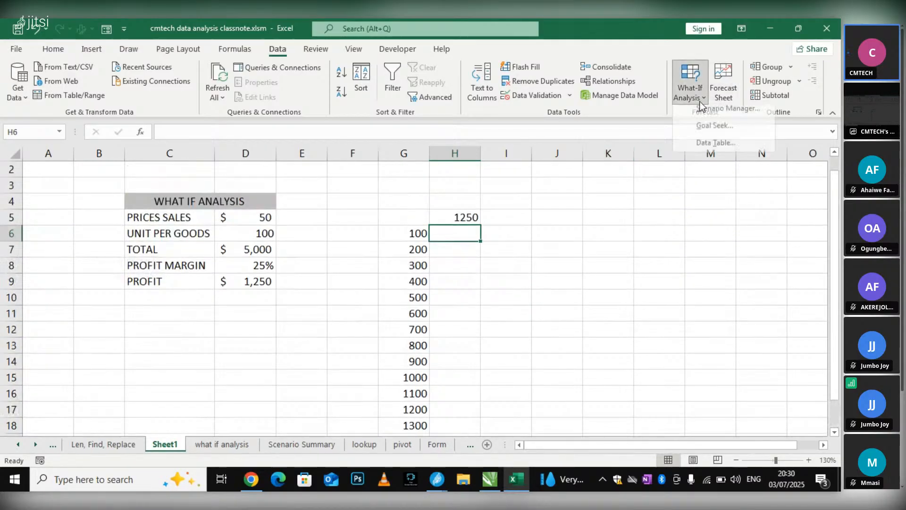
{"action": "left_click", "coordinate": [715, 132]}
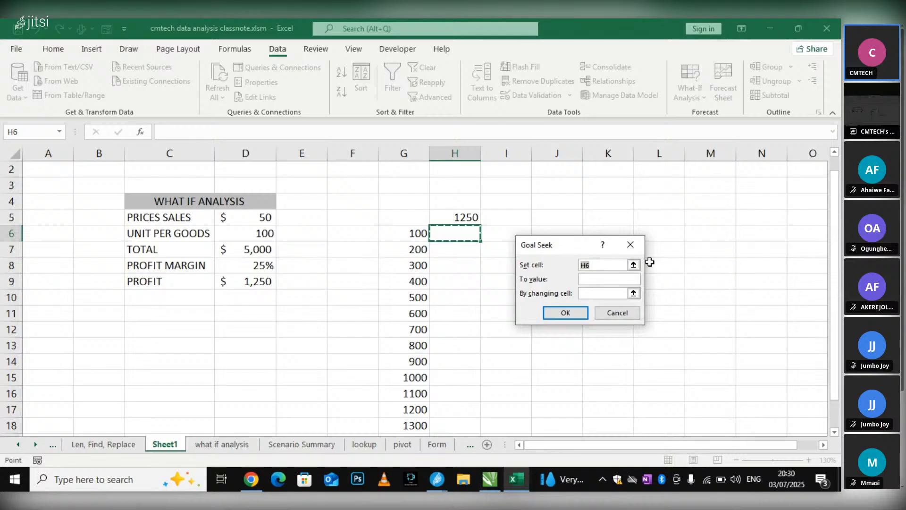
{"action": "left_click", "coordinate": [631, 245]}
{"action": "left_click", "coordinate": [552, 236]}
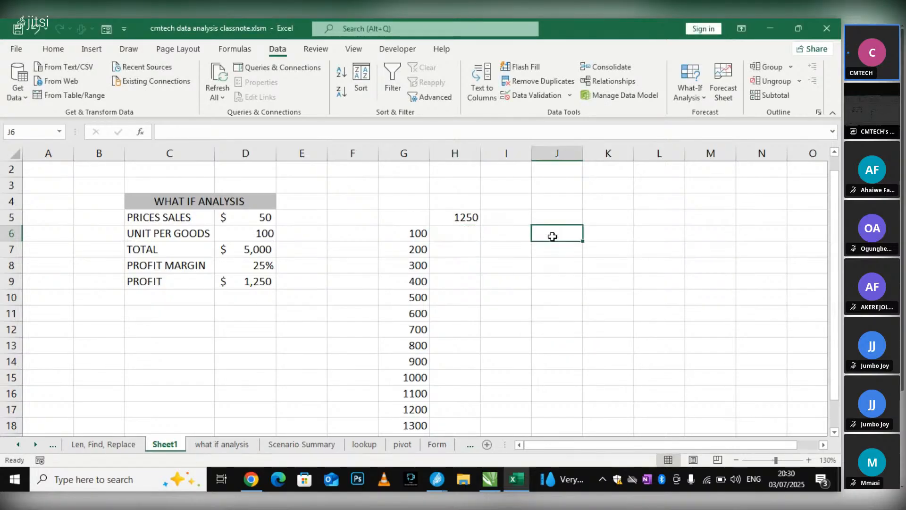
{"action": "left_click", "coordinate": [472, 218]}
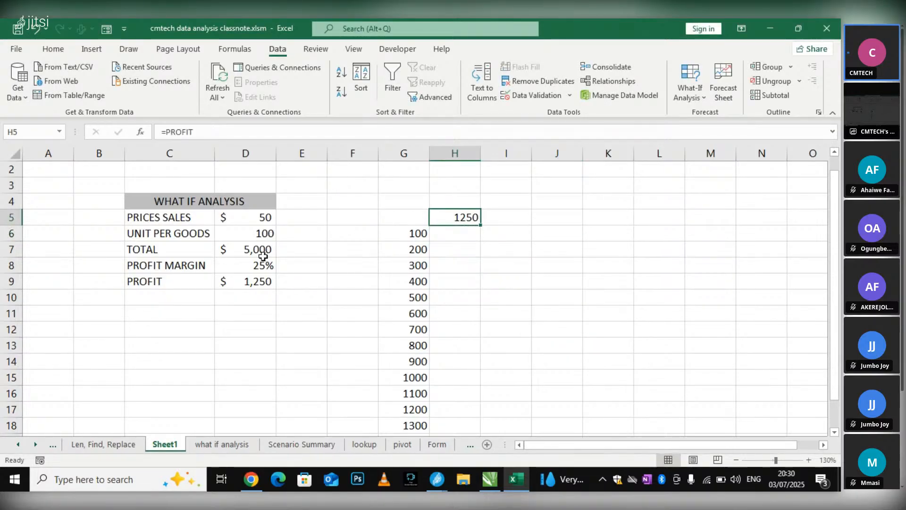
{"action": "left_click", "coordinate": [455, 235]}
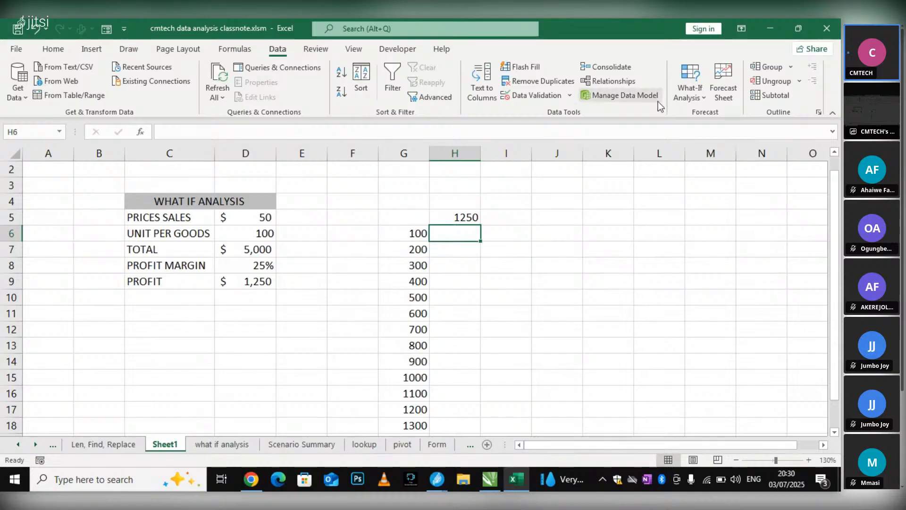
{"action": "left_click", "coordinate": [256, 234]}
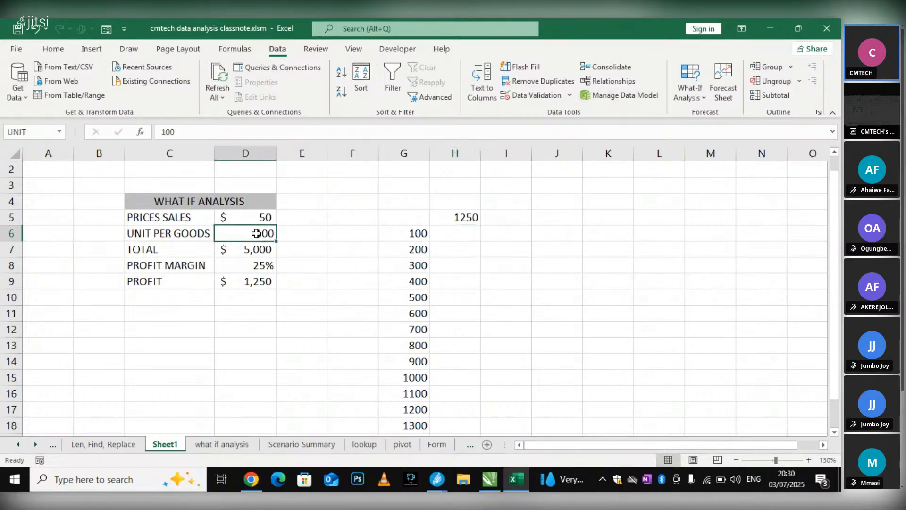
{"action": "left_click", "coordinate": [454, 218]}
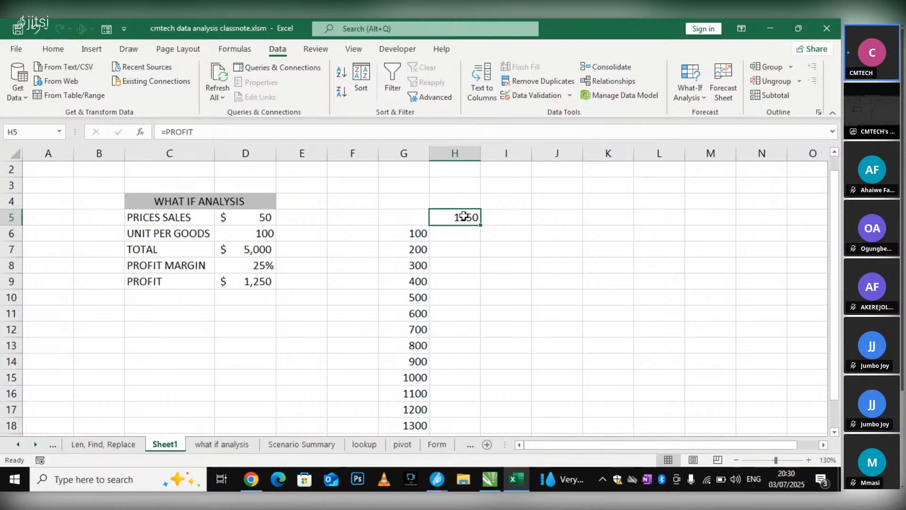
Start a Data Table from G6 and try H6 as the row input cell
{"action": "left_click", "coordinate": [419, 233]}
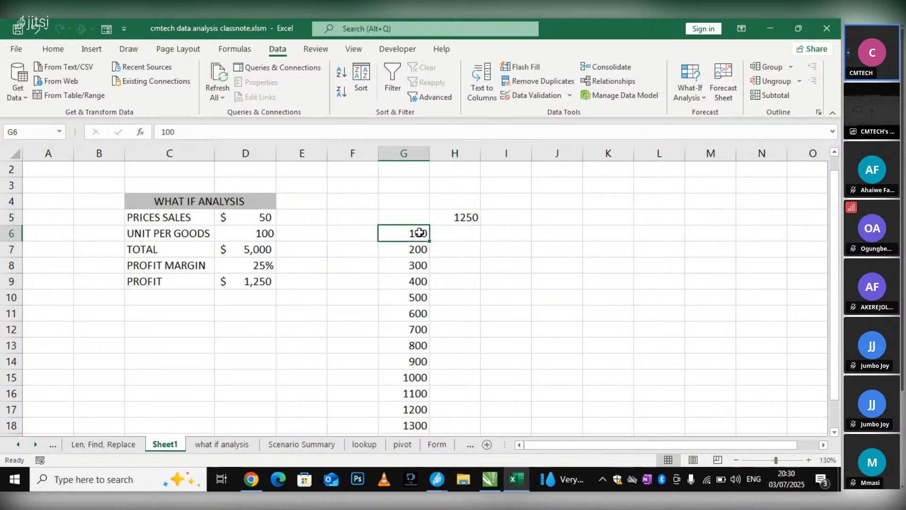
{"action": "left_click", "coordinate": [691, 92]}
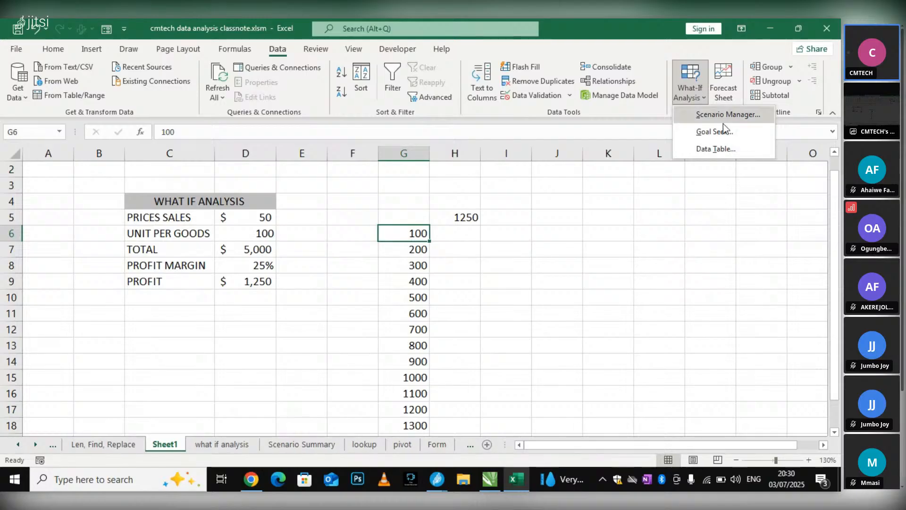
{"action": "left_click", "coordinate": [721, 150]}
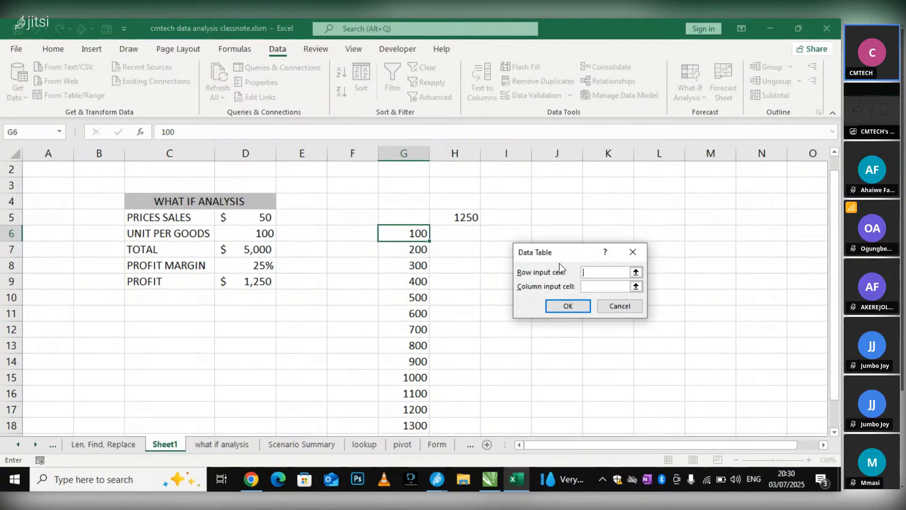
{"action": "left_click_drag", "start_coordinate": [560, 257], "coordinate": [711, 216]}
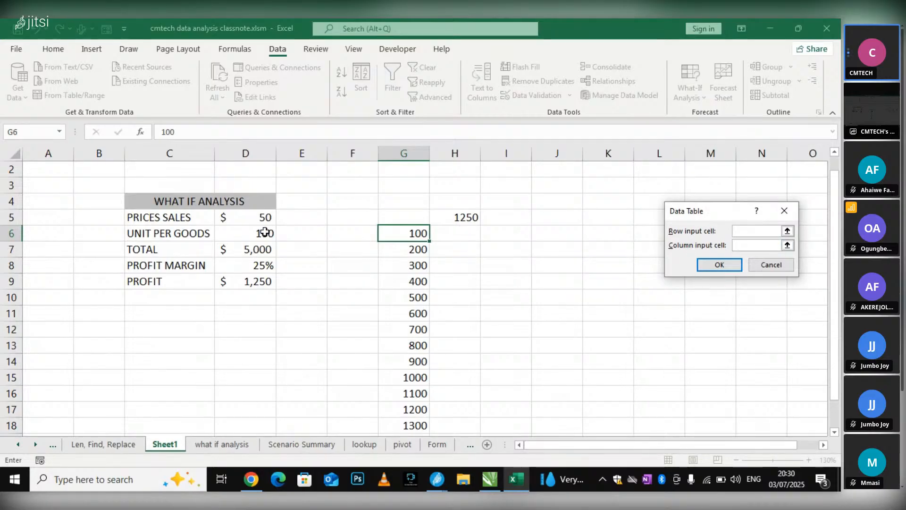
{"action": "left_click", "coordinate": [490, 235]}
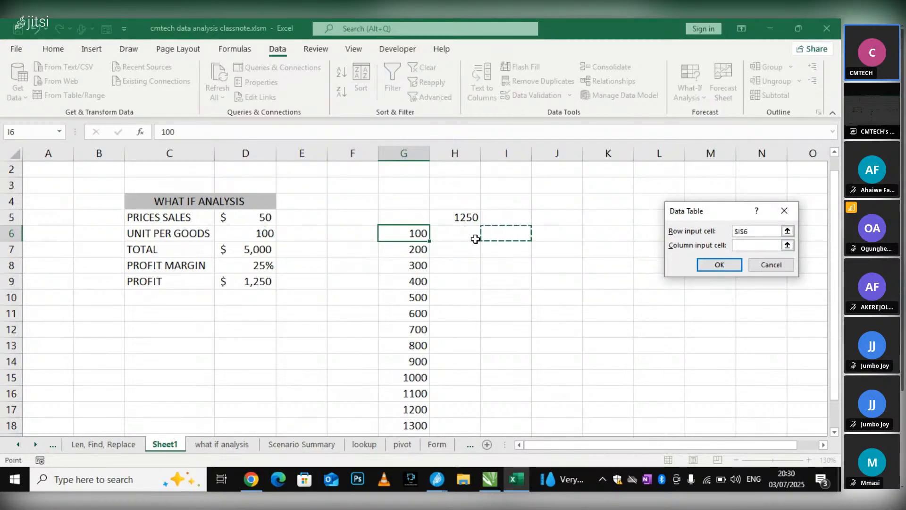
{"action": "left_click", "coordinate": [421, 200]}
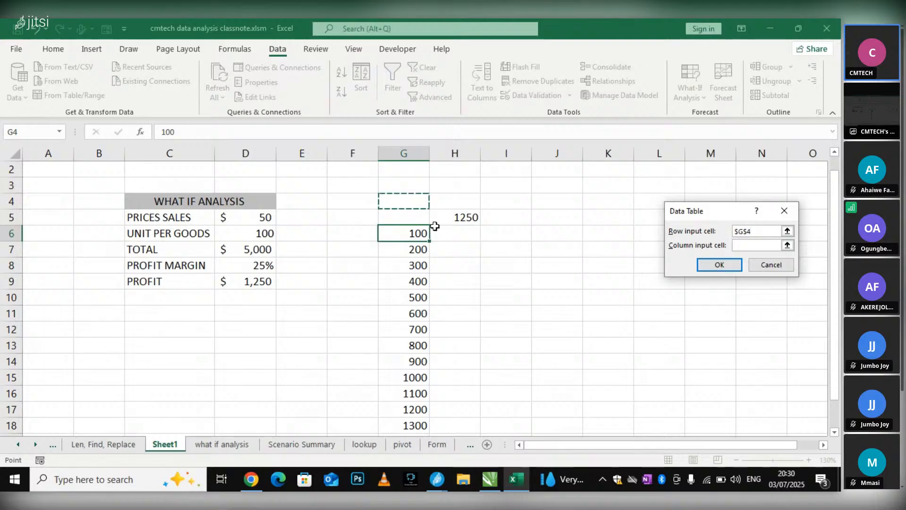
{"action": "left_click", "coordinate": [434, 217]}
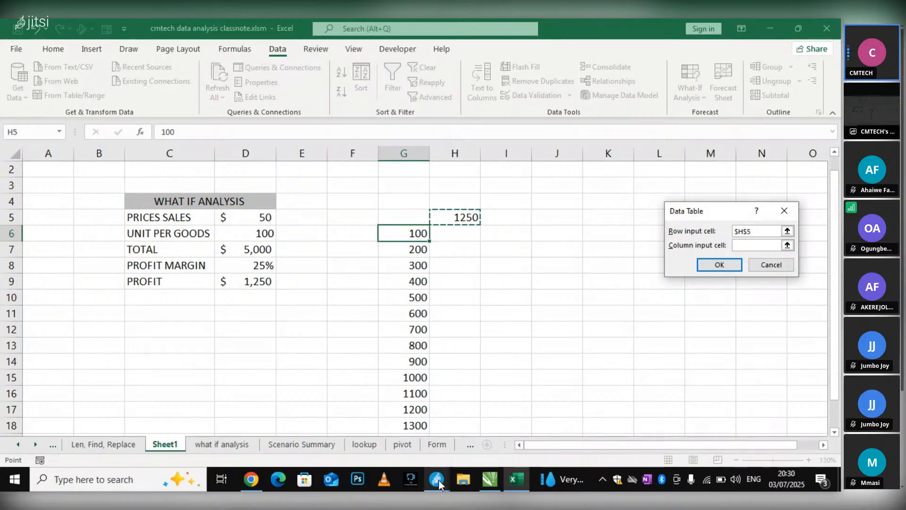
{"action": "left_click", "coordinate": [461, 243]}
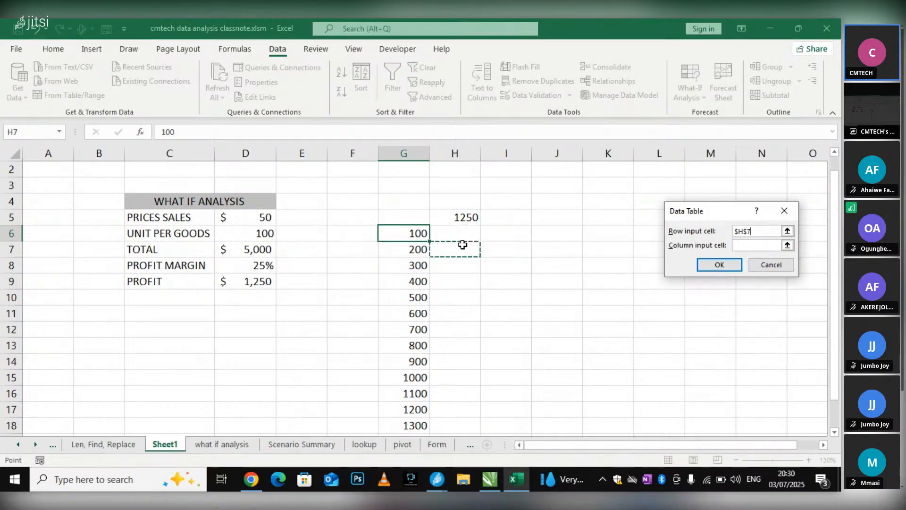
{"action": "left_click", "coordinate": [461, 234]}
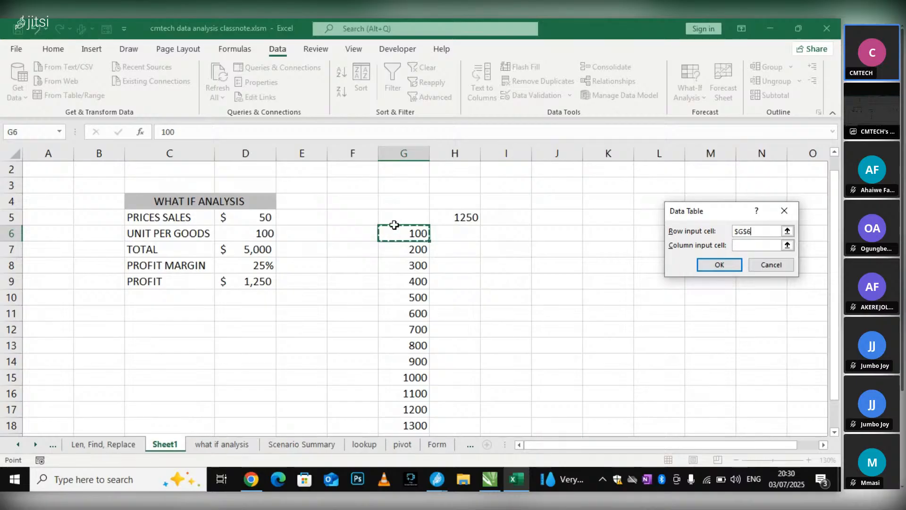
{"action": "left_click", "coordinate": [751, 248]}
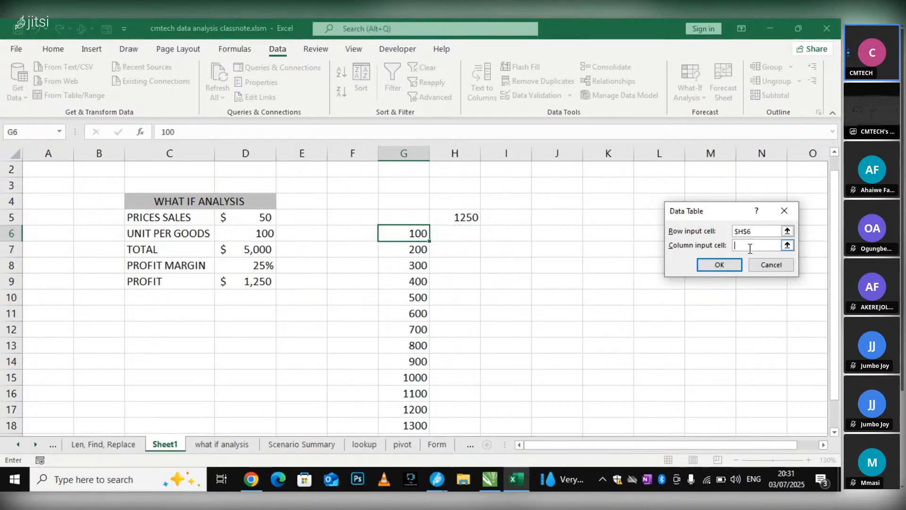
Clear the Data Table's row input cell, select H6 for it again, and close the dialog without applying
{"action": "left_click", "coordinate": [758, 234]}
{"action": "left_click", "coordinate": [647, 227]}
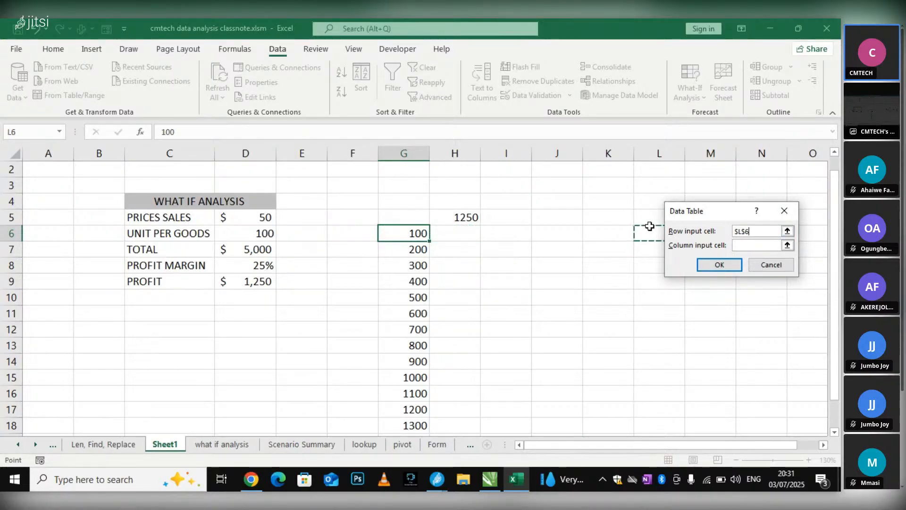
{"action": "left_click", "coordinate": [748, 231]}
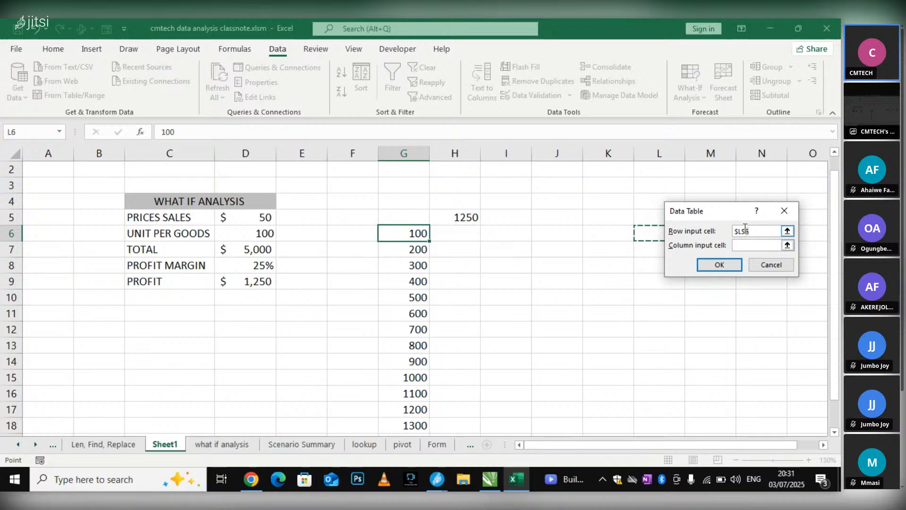
{"action": "key", "text": "BackSpace"}
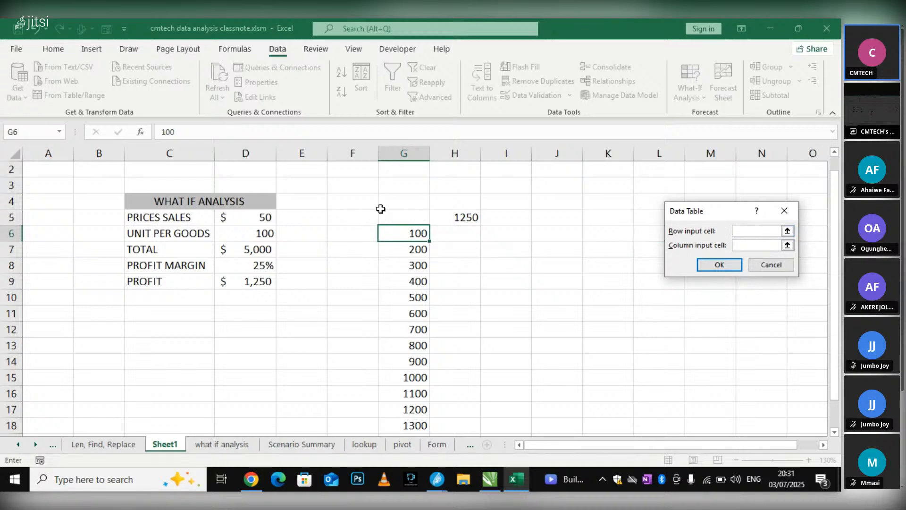
{"action": "left_click", "coordinate": [446, 216]}
{"action": "left_click", "coordinate": [460, 235]}
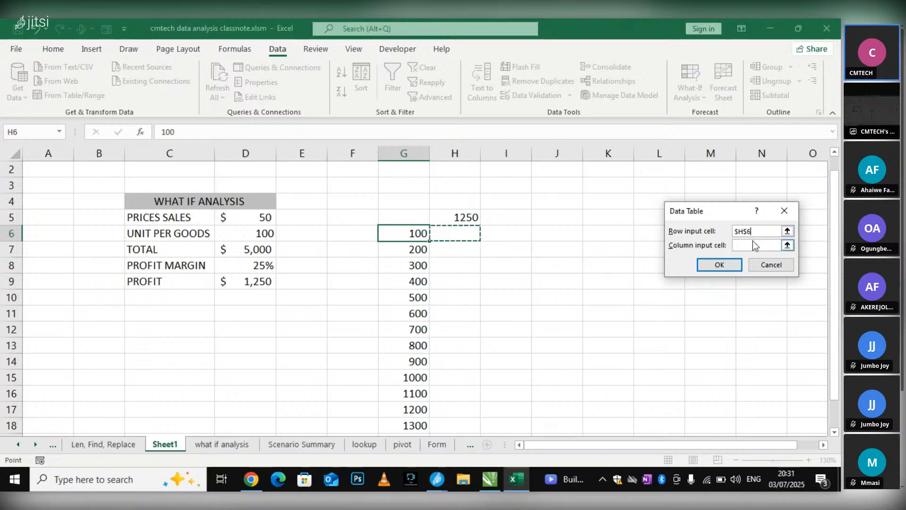
{"action": "left_click", "coordinate": [753, 246]}
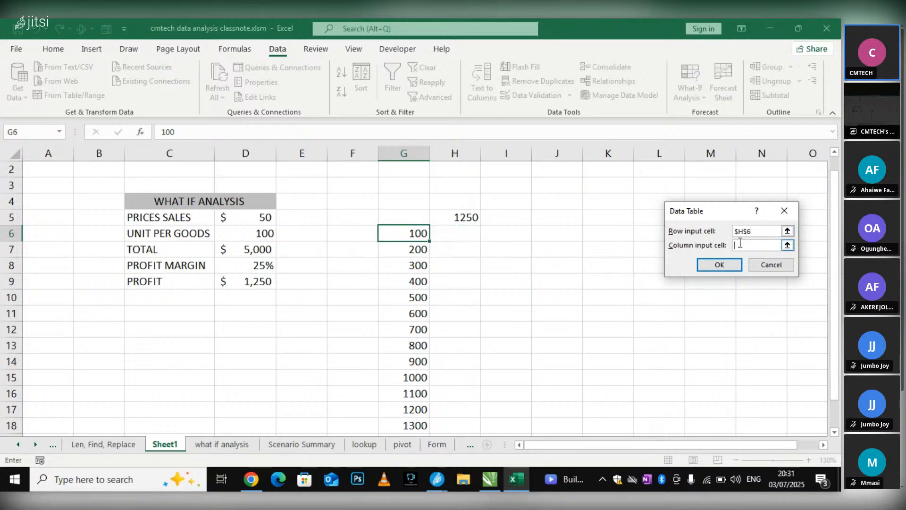
{"action": "left_click", "coordinate": [785, 210]}
Try a Goal Seek with H6 as the set cell, and close the dialog
{"action": "left_click", "coordinate": [370, 221]}
{"action": "left_click", "coordinate": [469, 237]}
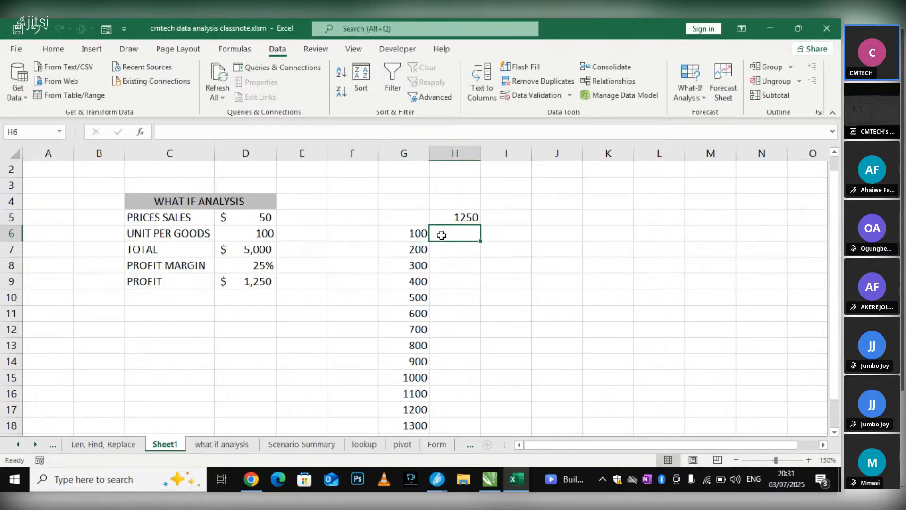
{"action": "left_click", "coordinate": [708, 95]}
{"action": "left_click", "coordinate": [694, 146]}
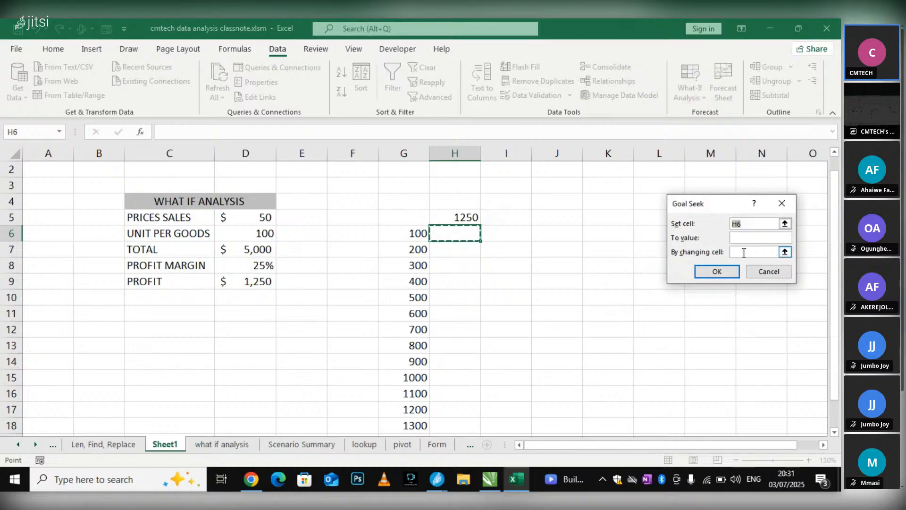
{"action": "left_click", "coordinate": [743, 253]}
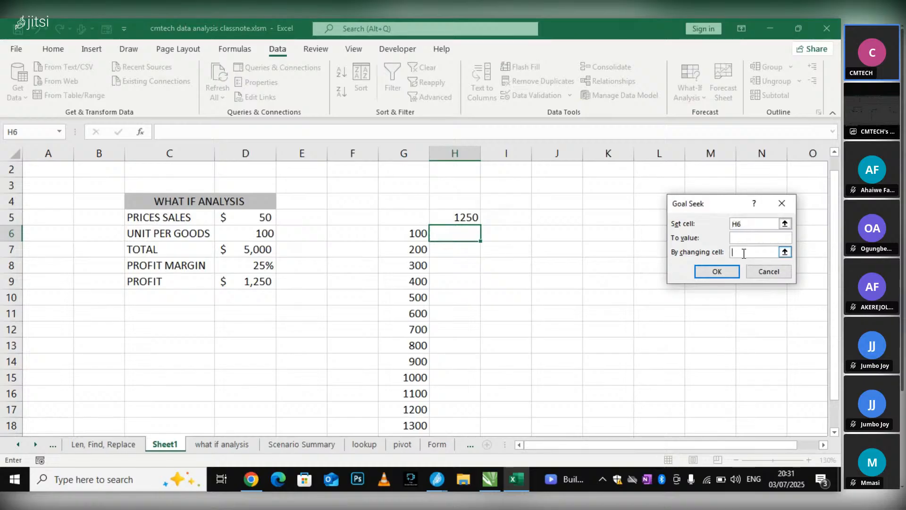
{"action": "left_click", "coordinate": [788, 203]}
Try filling the H5 profit formula down to H17 beside the unit list, and undo the fill
{"action": "scroll", "coordinate": [379, 221], "scroll_direction": "down", "scroll_amount": 1}
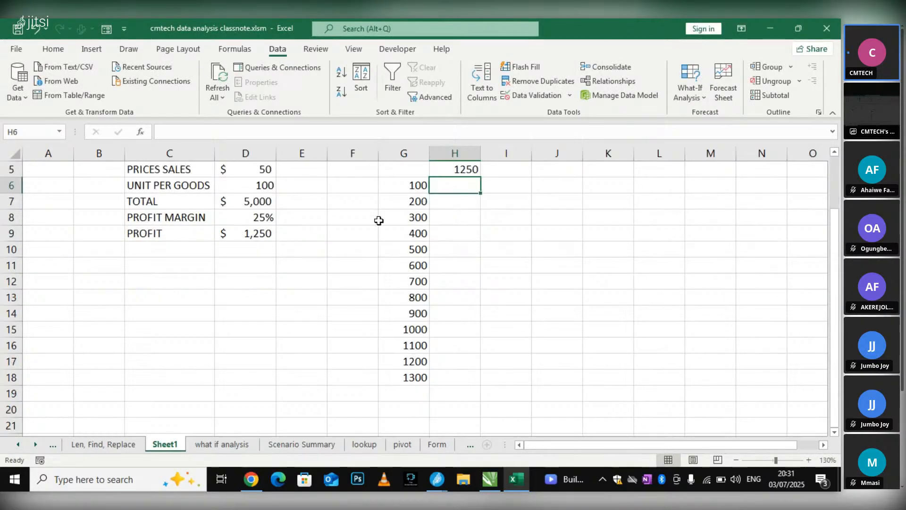
{"action": "scroll", "coordinate": [416, 365], "scroll_direction": "up", "scroll_amount": 1}
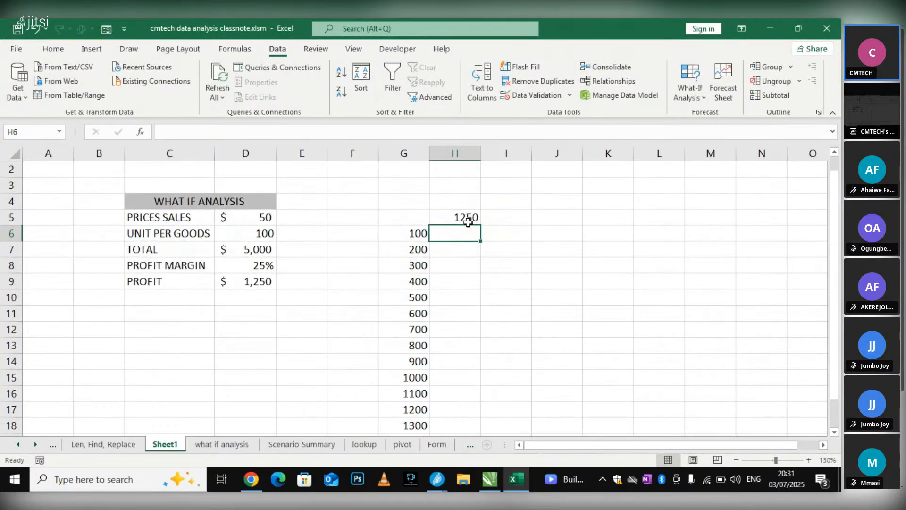
{"action": "left_click", "coordinate": [250, 282]}
{"action": "left_click", "coordinate": [465, 209]}
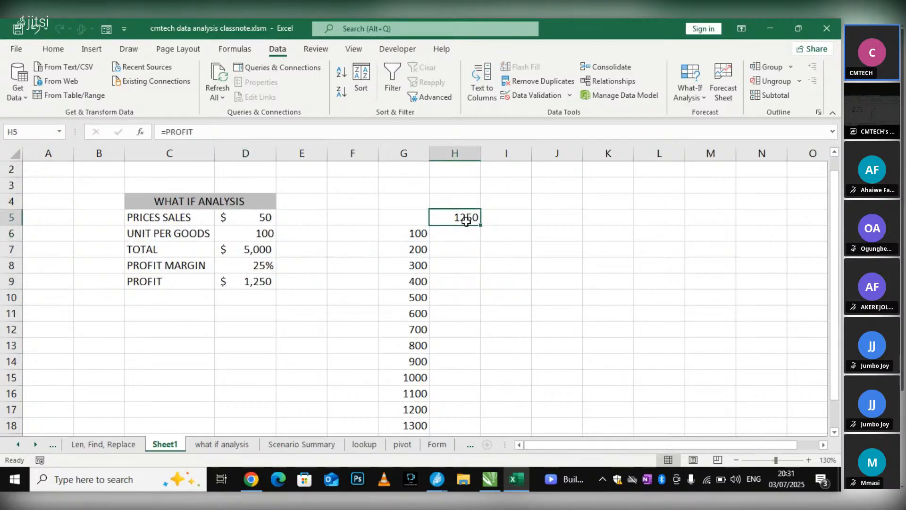
{"action": "left_click_drag", "start_coordinate": [480, 224], "coordinate": [460, 418]}
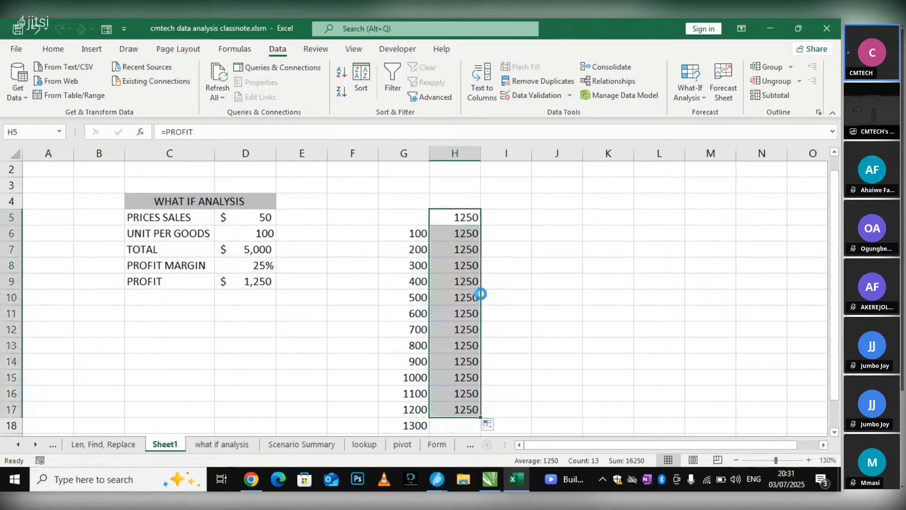
{"action": "left_click", "coordinate": [370, 212]}
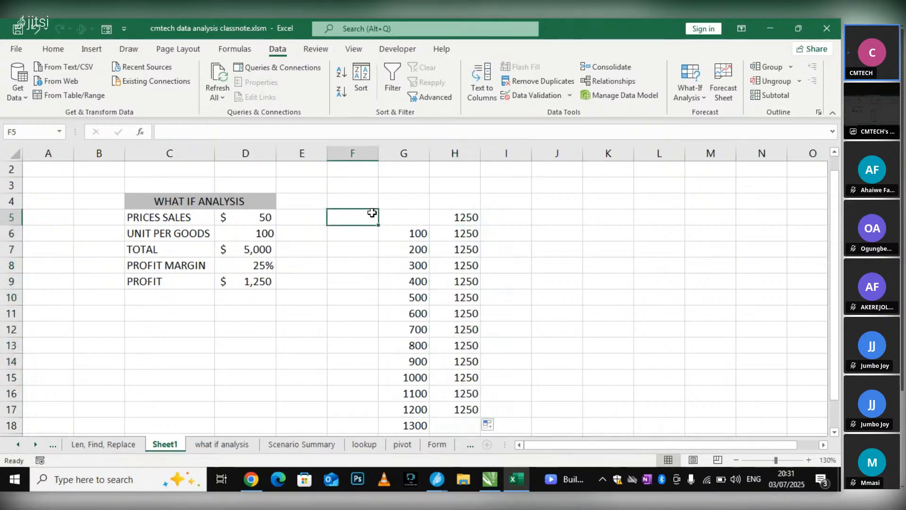
{"action": "left_click", "coordinate": [506, 226]}
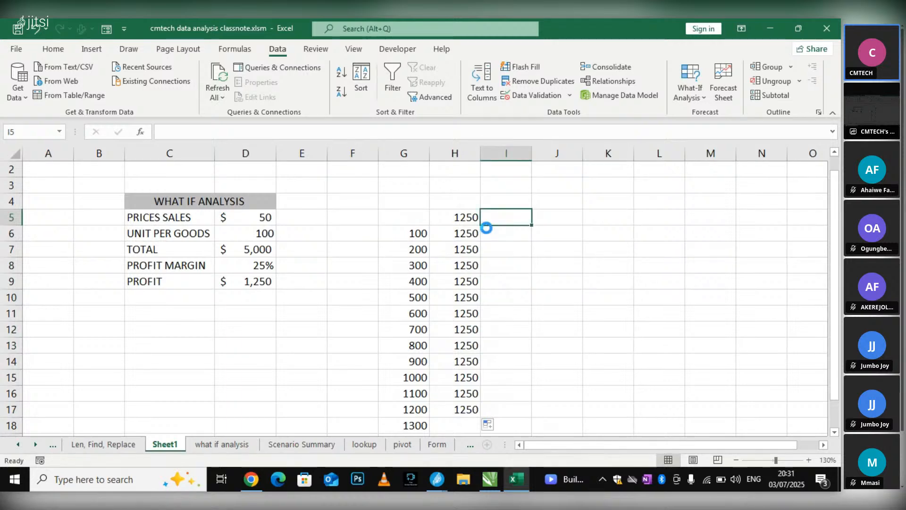
{"action": "key", "text": "ctrl+z"}
Try filling the pair of cells G5:H5 down over the rows below, and undo the fill
{"action": "left_click", "coordinate": [415, 232]}
{"action": "left_click", "coordinate": [414, 220]}
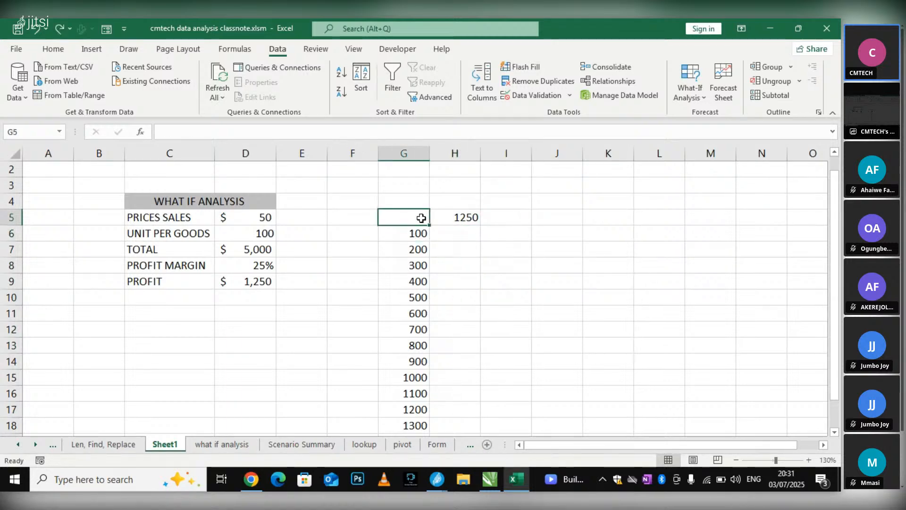
{"action": "left_click", "coordinate": [447, 213], "text": "shift"}
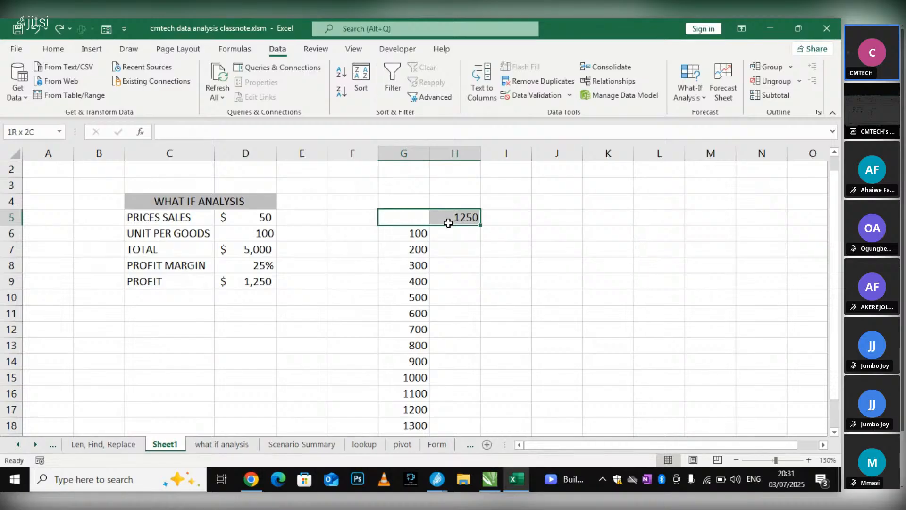
{"action": "left_click_drag", "start_coordinate": [481, 226], "coordinate": [481, 334]}
{"action": "key", "text": "ctrl+z"}
Try filling the block G5:H6 down alongside the unit list, and undo the fill
{"action": "left_click", "coordinate": [503, 302]}
{"action": "left_click", "coordinate": [410, 232]}
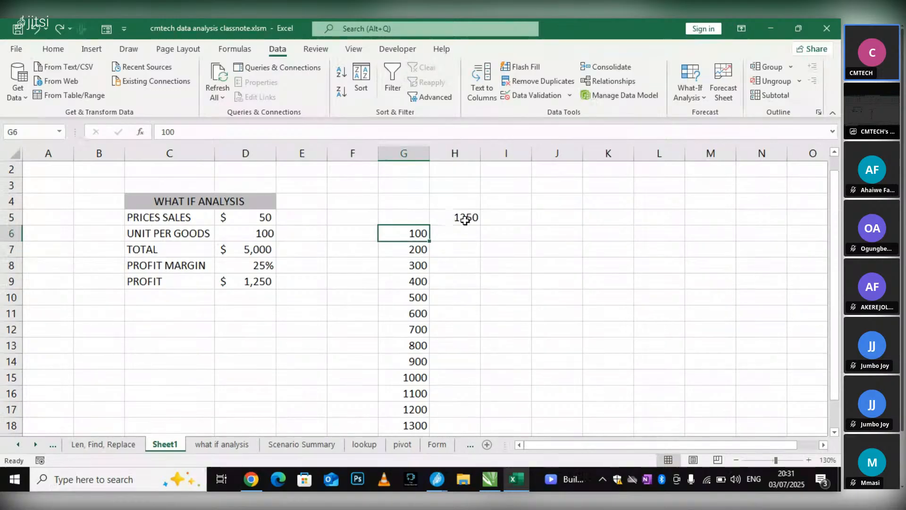
{"action": "left_click", "coordinate": [452, 217], "text": "shift"}
{"action": "left_click_drag", "start_coordinate": [480, 243], "coordinate": [480, 416]}
{"action": "key", "text": "ctrl+z"}
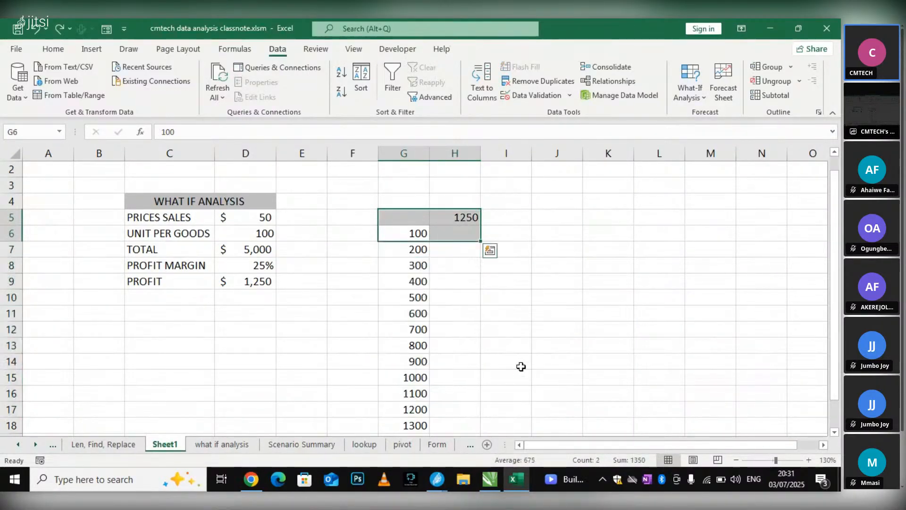
{"action": "scroll", "coordinate": [522, 366], "scroll_direction": "down", "scroll_amount": 1}
{"action": "scroll", "coordinate": [526, 364], "scroll_direction": "up", "scroll_amount": 1}
{"action": "left_click", "coordinate": [495, 324]}
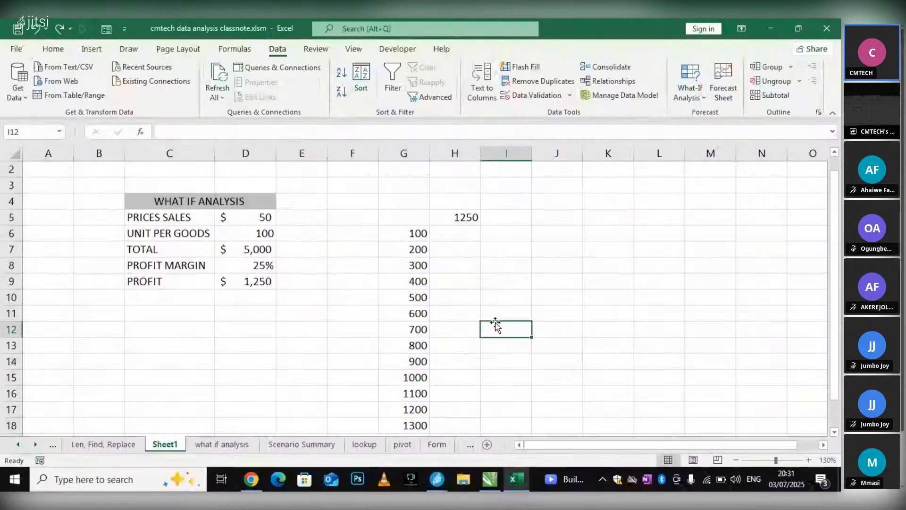
{"action": "left_click", "coordinate": [405, 232]}
{"action": "left_click", "coordinate": [281, 315]}
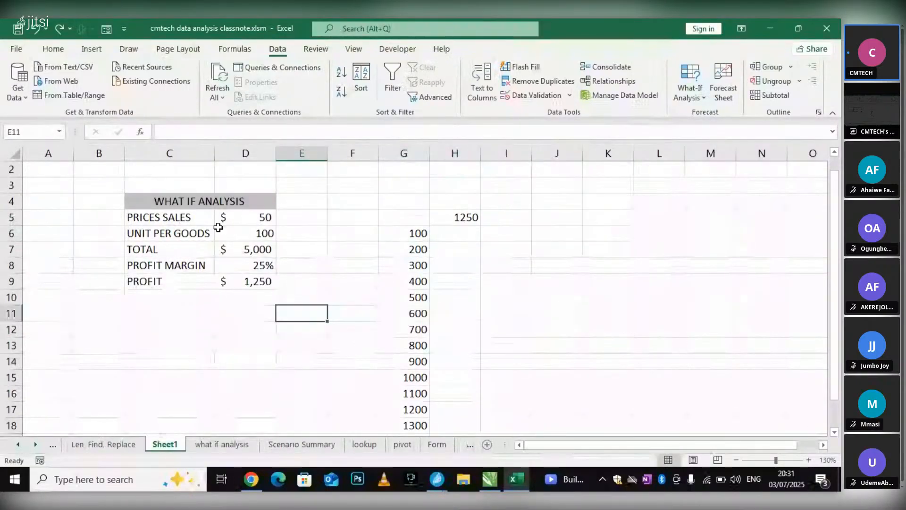
{"action": "left_click", "coordinate": [263, 232]}
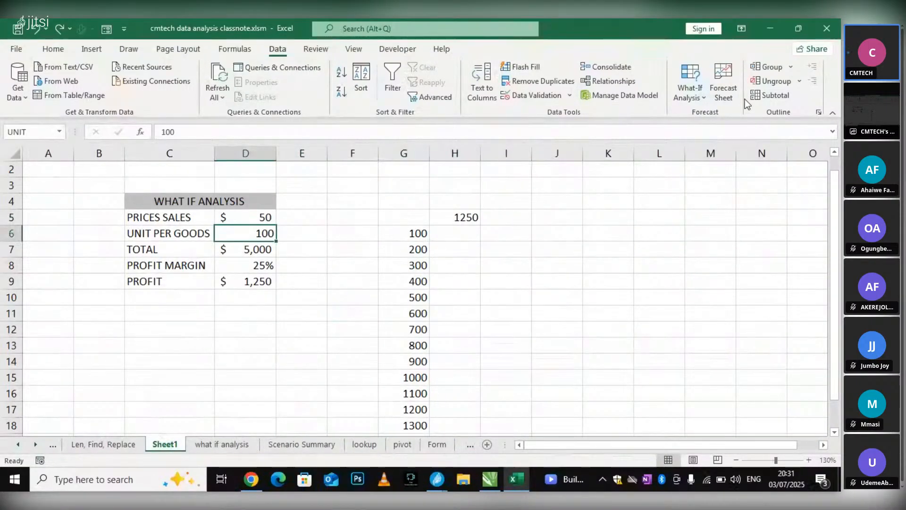
Start a Goal Seek and choose the units-per-goods cell D6 as the cell to change
{"action": "left_click", "coordinate": [690, 95]}
{"action": "left_click", "coordinate": [701, 132]}
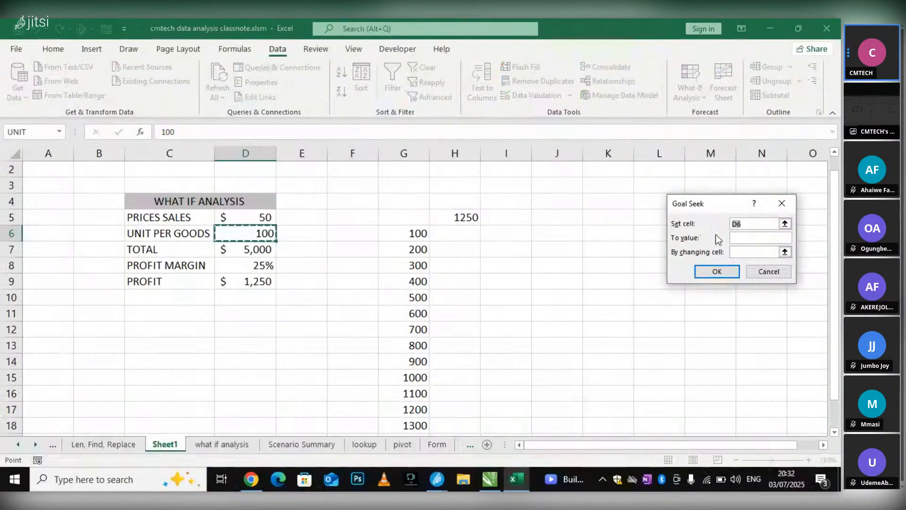
{"action": "left_click", "coordinate": [740, 250]}
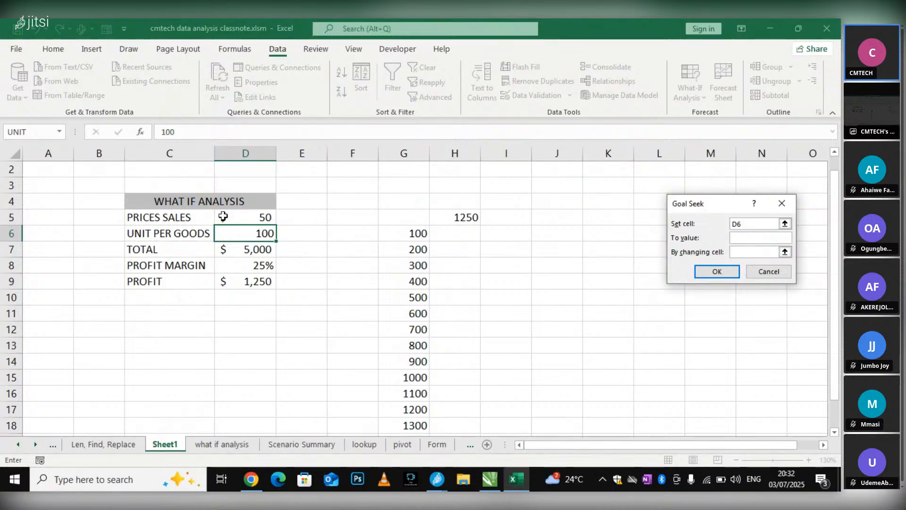
{"action": "left_click", "coordinate": [238, 237]}
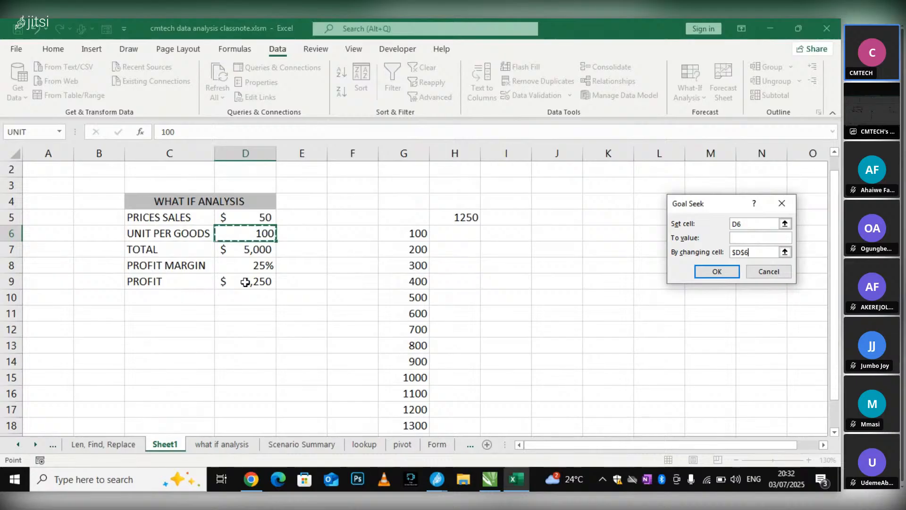
{"action": "left_click", "coordinate": [747, 238]}
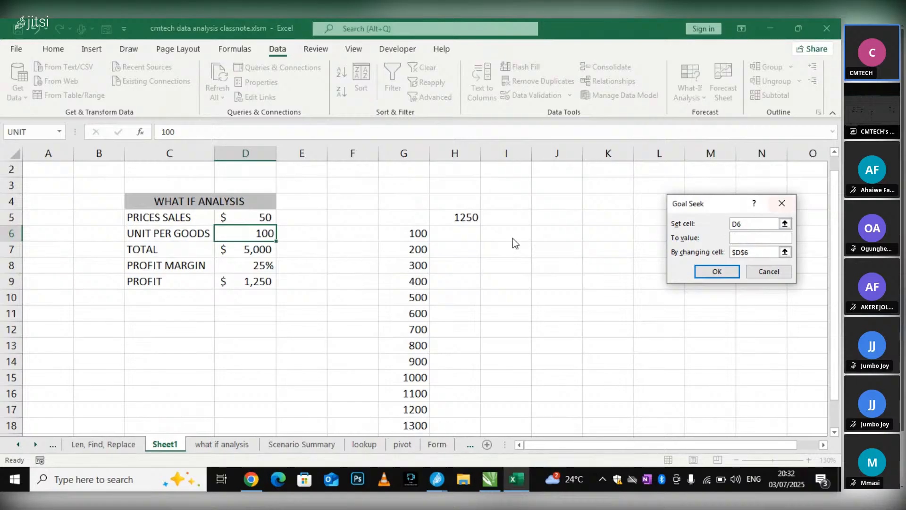
Make the profit cell D9 the Goal Seek set cell, and pick D6 again as the changing cell
{"action": "left_click", "coordinate": [750, 223]}
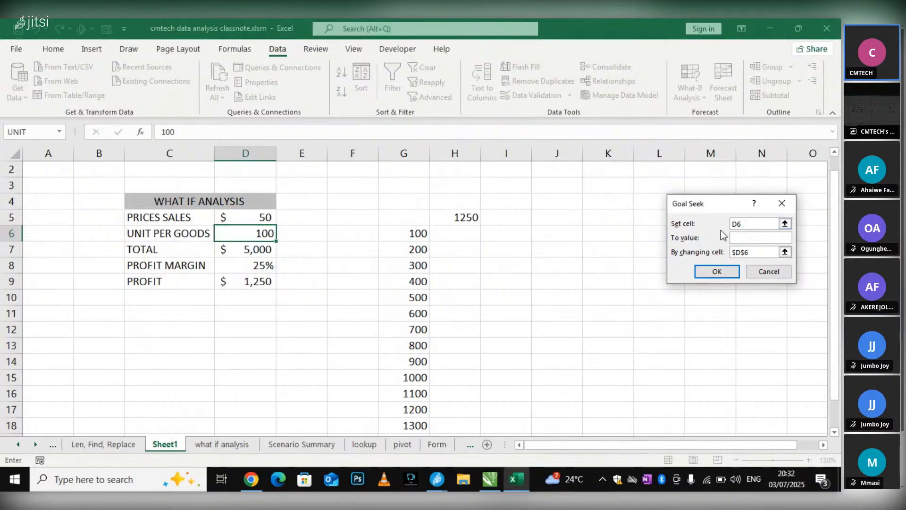
{"action": "key", "text": "BackSpace"}
{"action": "left_click", "coordinate": [256, 283]}
{"action": "left_click", "coordinate": [753, 254]}
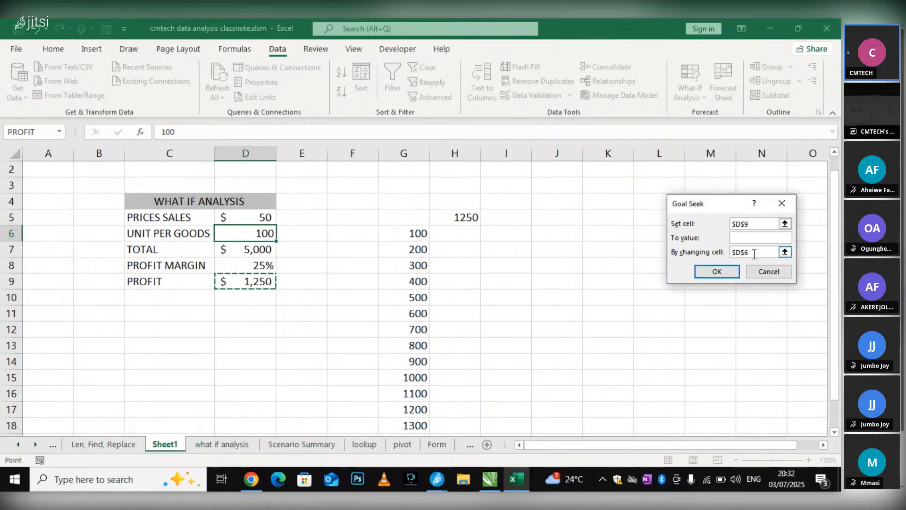
{"action": "left_click", "coordinate": [754, 254]}
{"action": "left_click_drag", "start_coordinate": [751, 252], "coordinate": [702, 244]}
{"action": "left_click", "coordinate": [253, 233]}
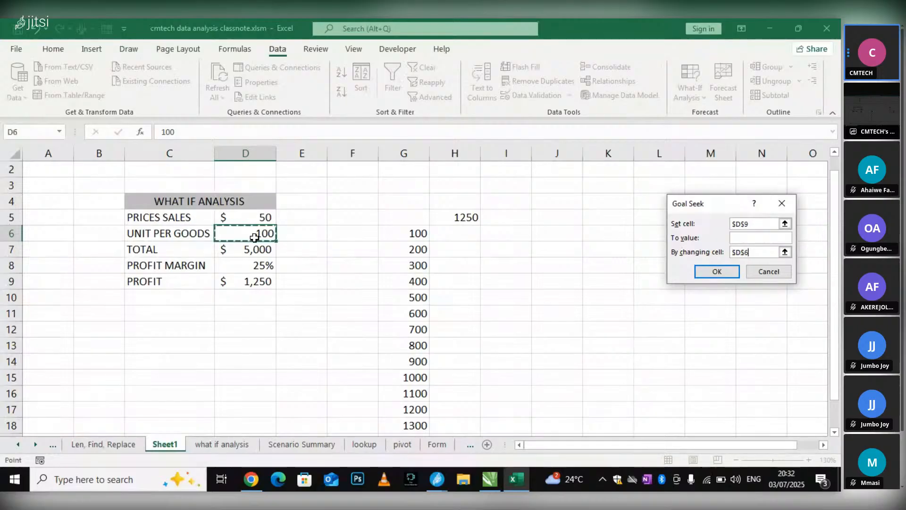
Set the Goal Seek target value to 7000 and run it
{"action": "left_click", "coordinate": [745, 240]}
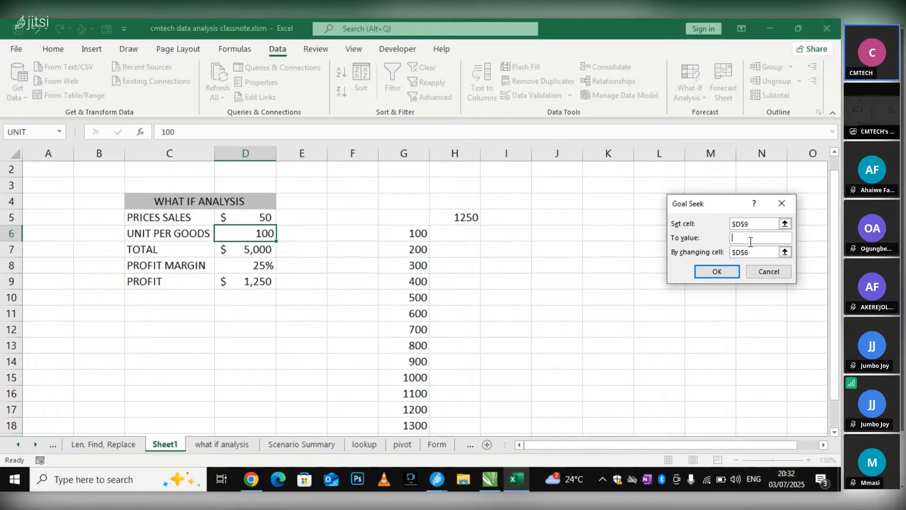
{"action": "type", "text": "000"}
{"action": "left_click", "coordinate": [738, 267]}
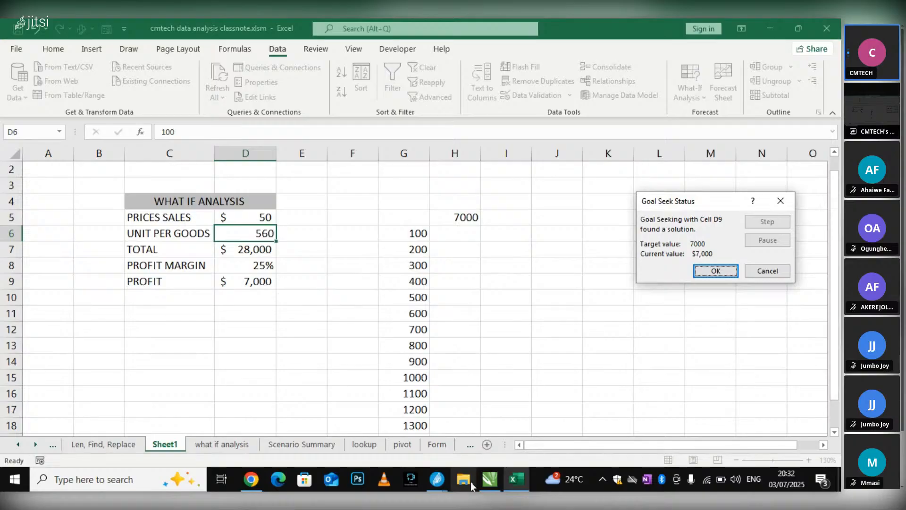
{"action": "left_click", "coordinate": [484, 482]}
{"action": "left_click", "coordinate": [510, 480]}
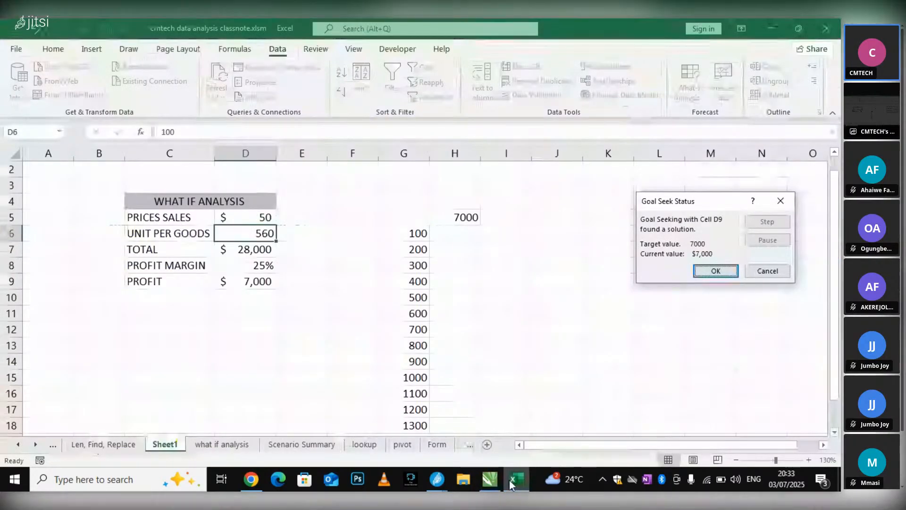
{"action": "mouse_move", "coordinate": [446, 474]}
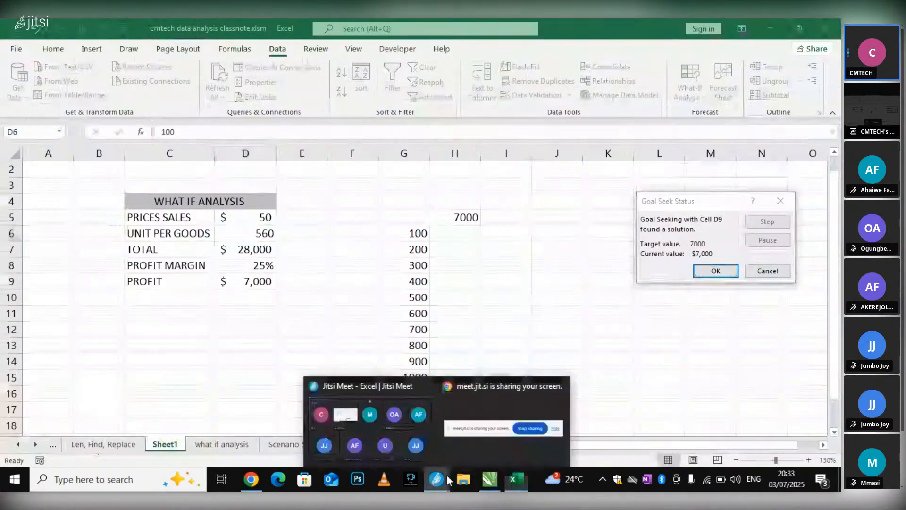
{"action": "left_click", "coordinate": [245, 265]}
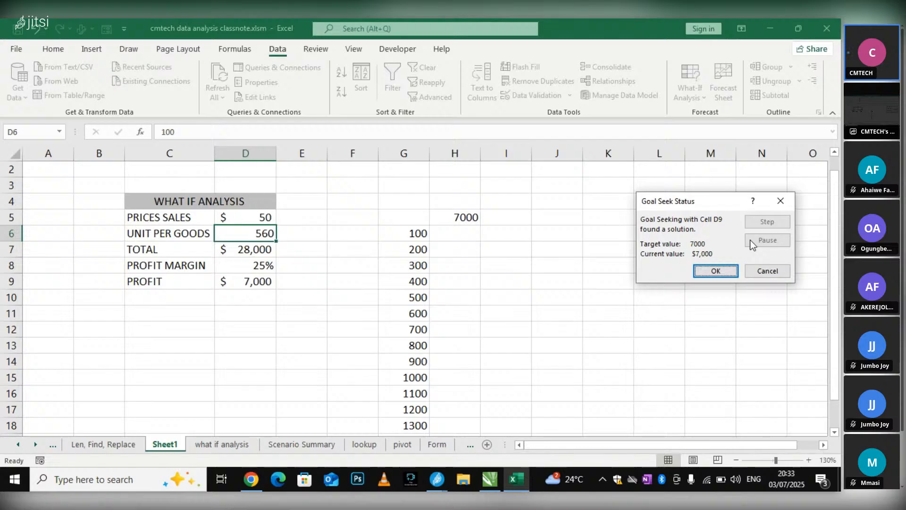
Discard the Goal Seek solution for the 7000 target and select the profit cell D9
{"action": "left_click", "coordinate": [764, 273]}
{"action": "left_click", "coordinate": [257, 283]}
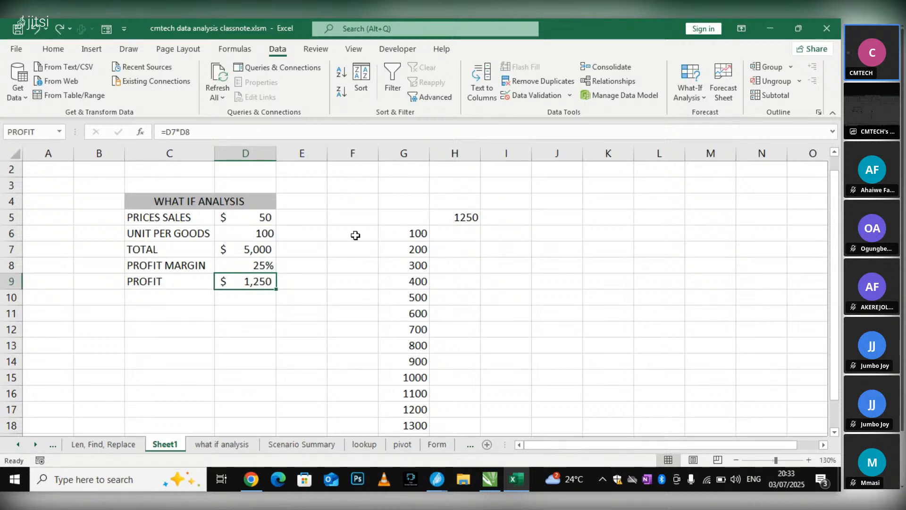
Start a new Goal Seek with profit cell D9 as the set cell and units cell D6 as the changing cell
{"action": "left_click", "coordinate": [265, 233]}
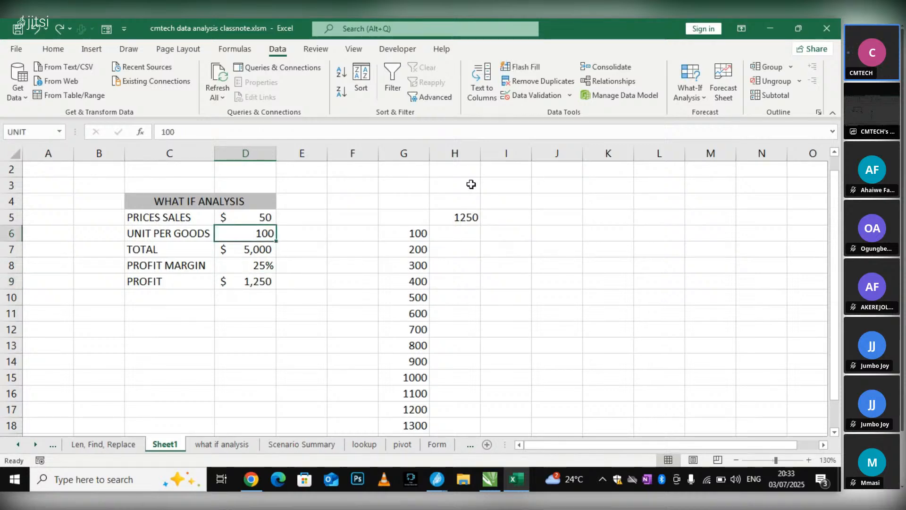
{"action": "left_click", "coordinate": [704, 86]}
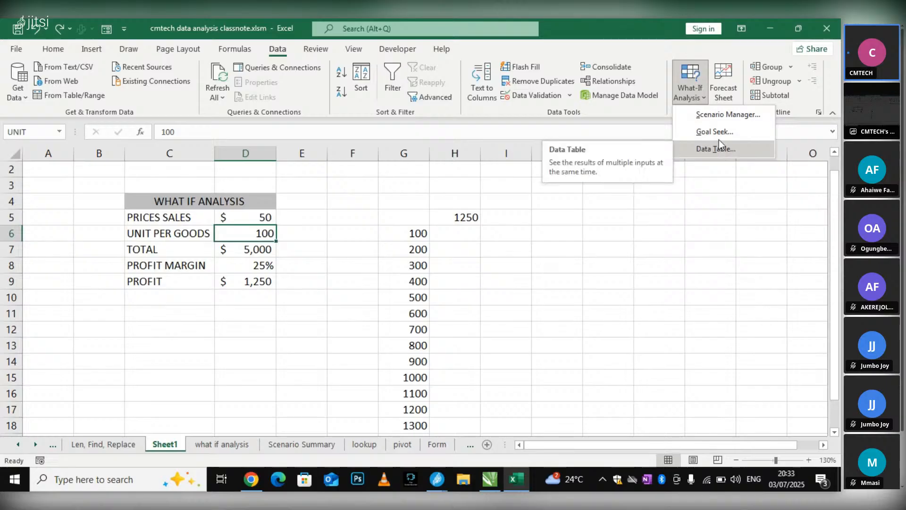
{"action": "left_click", "coordinate": [719, 133]}
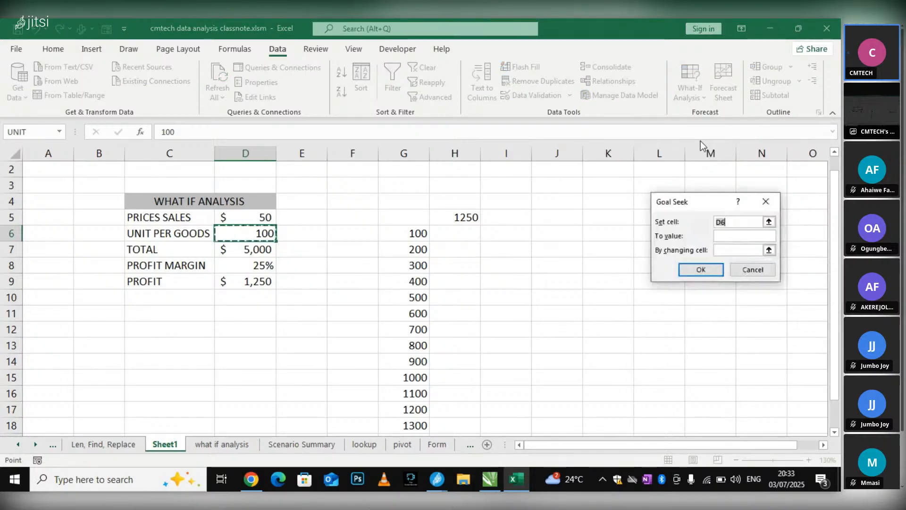
{"action": "left_click", "coordinate": [728, 221]}
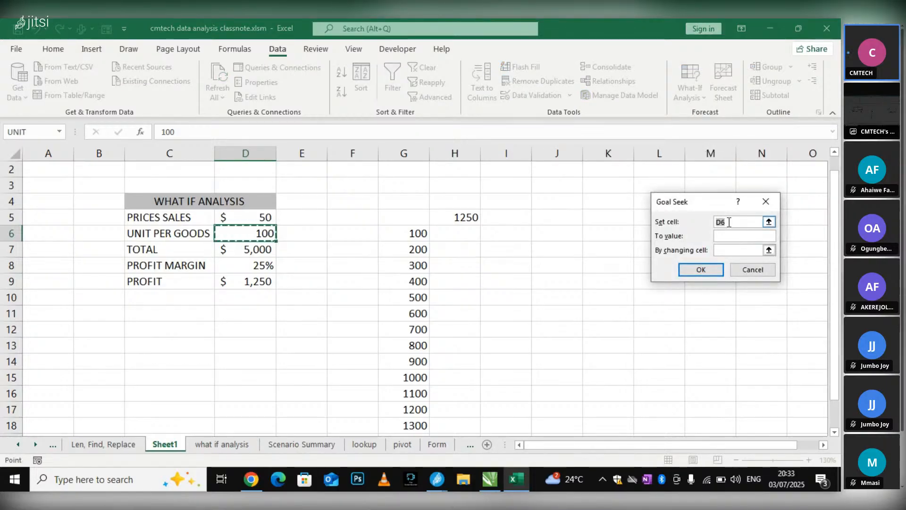
{"action": "left_click_drag", "start_coordinate": [729, 222], "coordinate": [705, 225]}
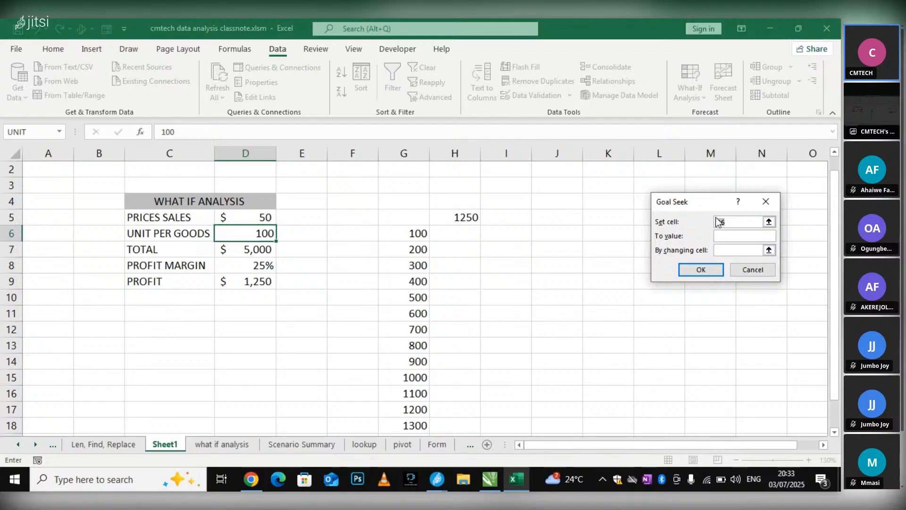
{"action": "left_click", "coordinate": [252, 282]}
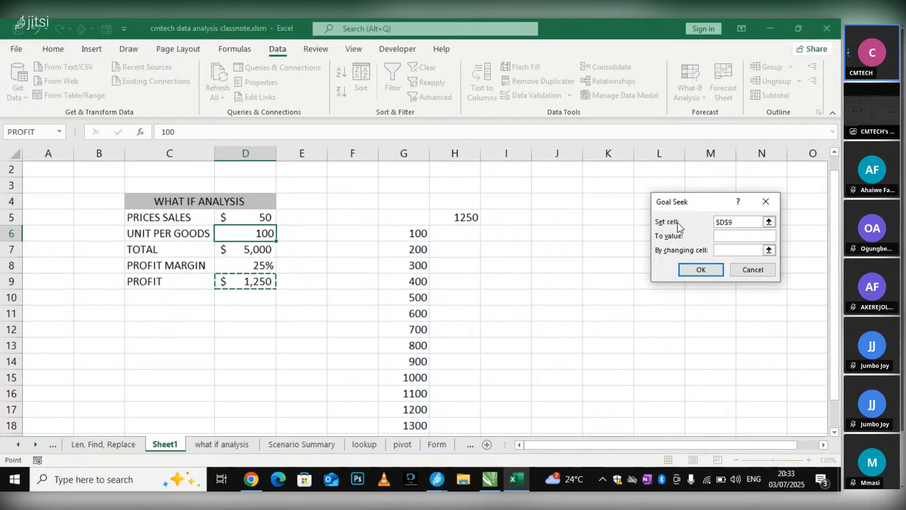
{"action": "left_click", "coordinate": [722, 249]}
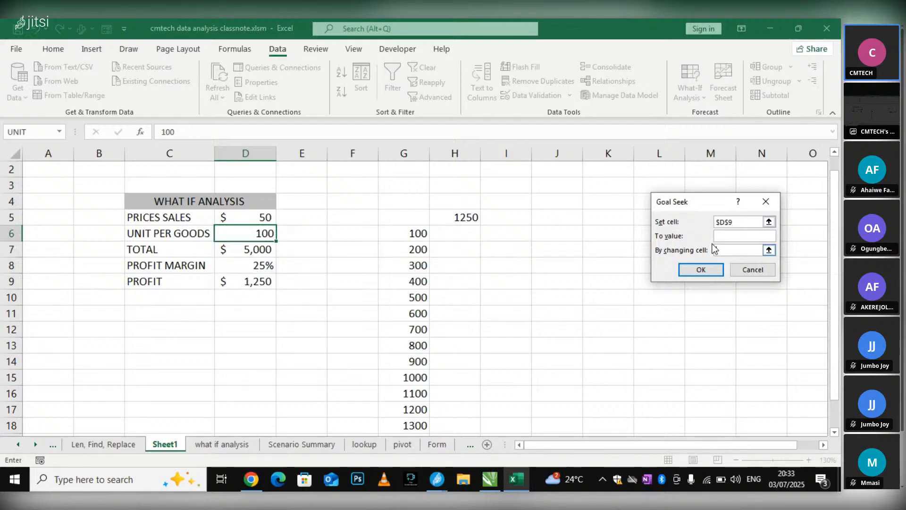
{"action": "left_click", "coordinate": [254, 234]}
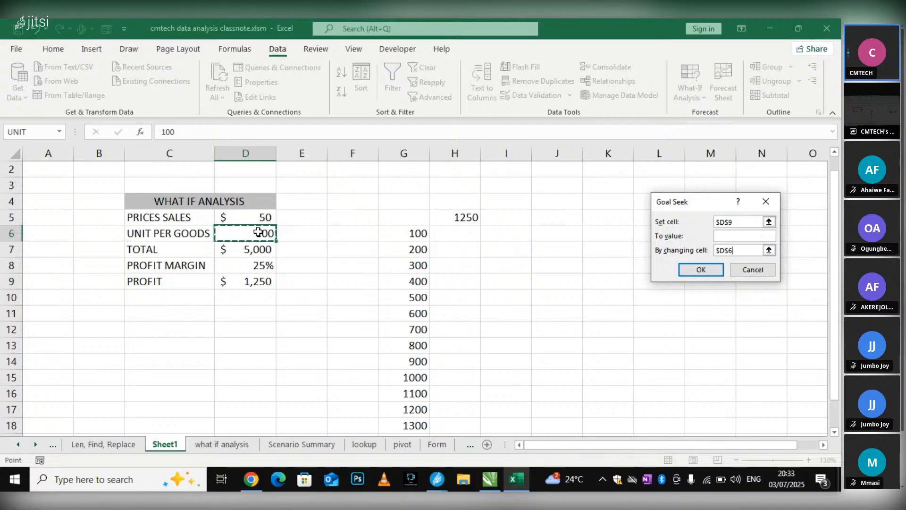
Run the Goal Seek with a target value of 1000000, keep the solution, and fit column D's width to its contents
{"action": "left_click", "coordinate": [740, 236]}
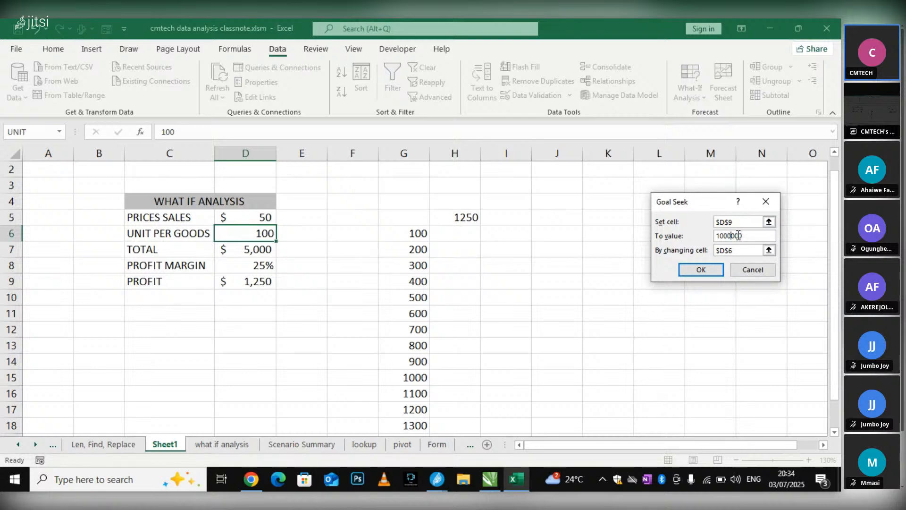
{"action": "type", "text": "0"}
{"action": "left_click_drag", "start_coordinate": [696, 198], "coordinate": [497, 207]}
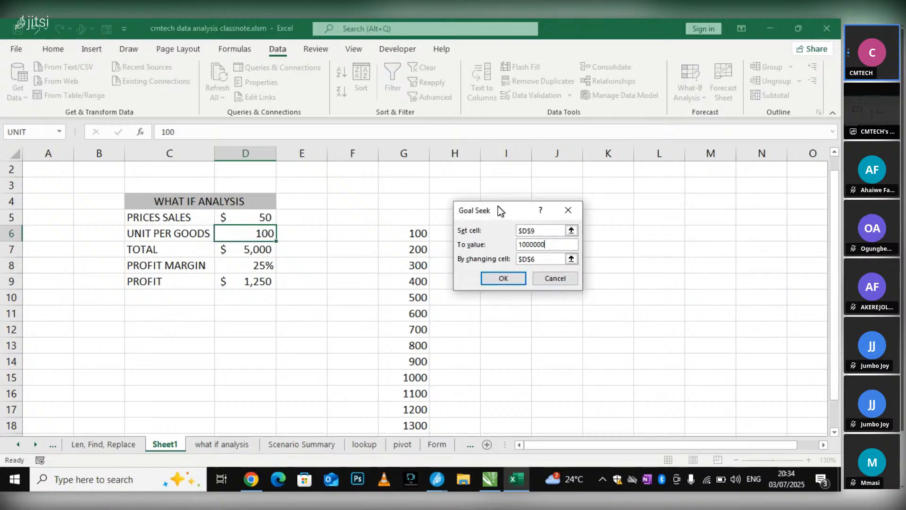
{"action": "left_click_drag", "start_coordinate": [537, 244], "coordinate": [511, 242]}
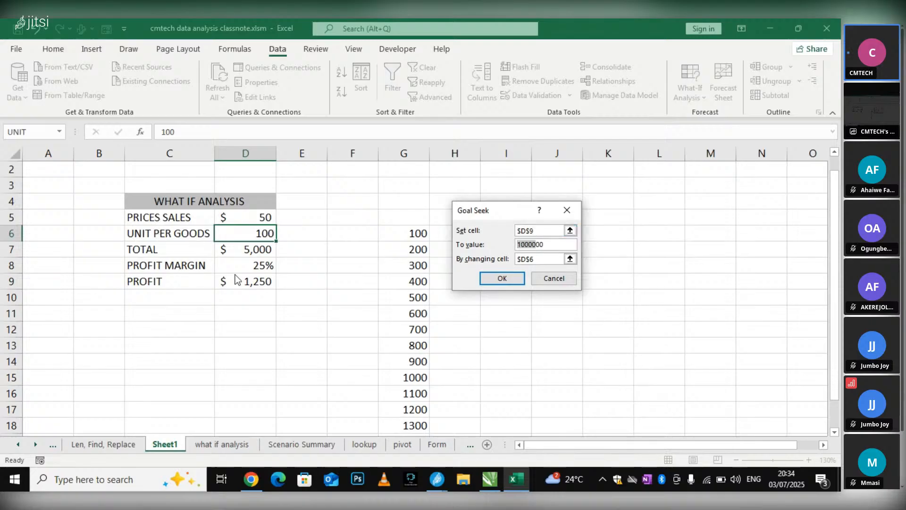
{"action": "left_click", "coordinate": [503, 280]}
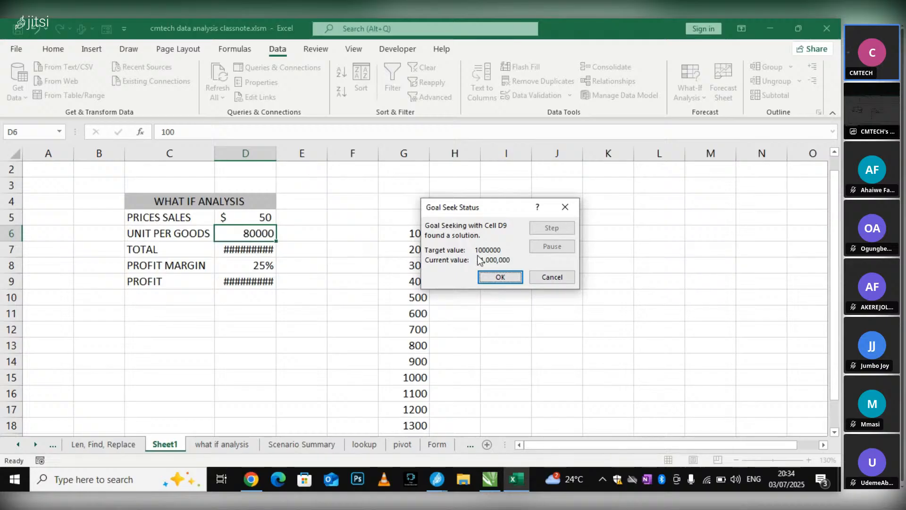
{"action": "left_click", "coordinate": [500, 277]}
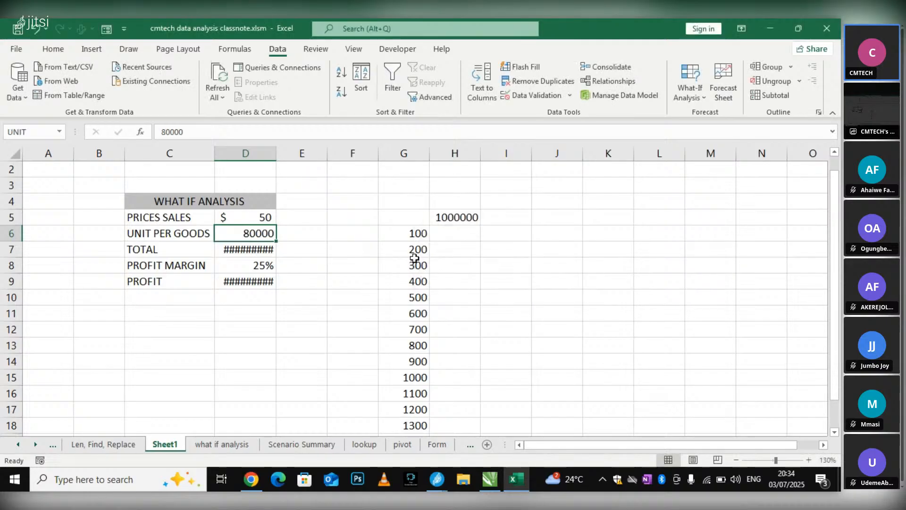
{"action": "double_click", "coordinate": [277, 151]}
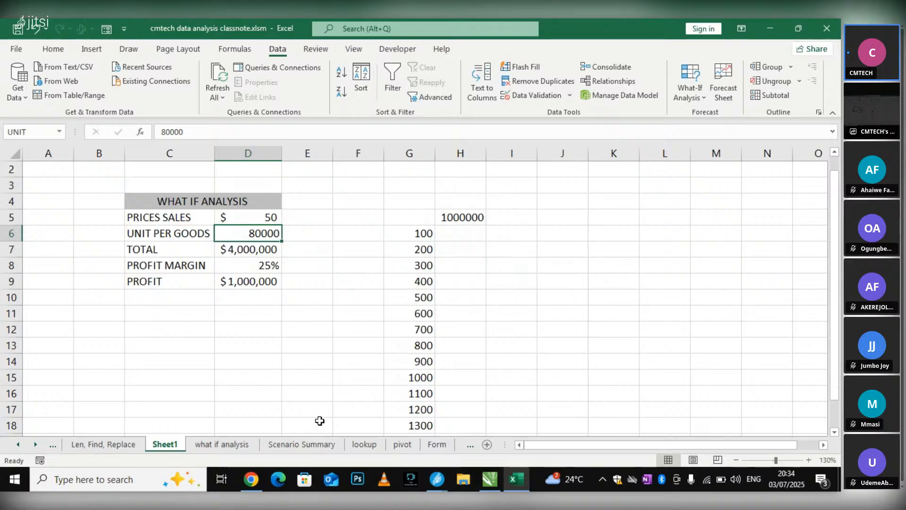
Check the Jitsi Meet call window and return to the Excel workbook
{"action": "mouse_move", "coordinate": [435, 479]}
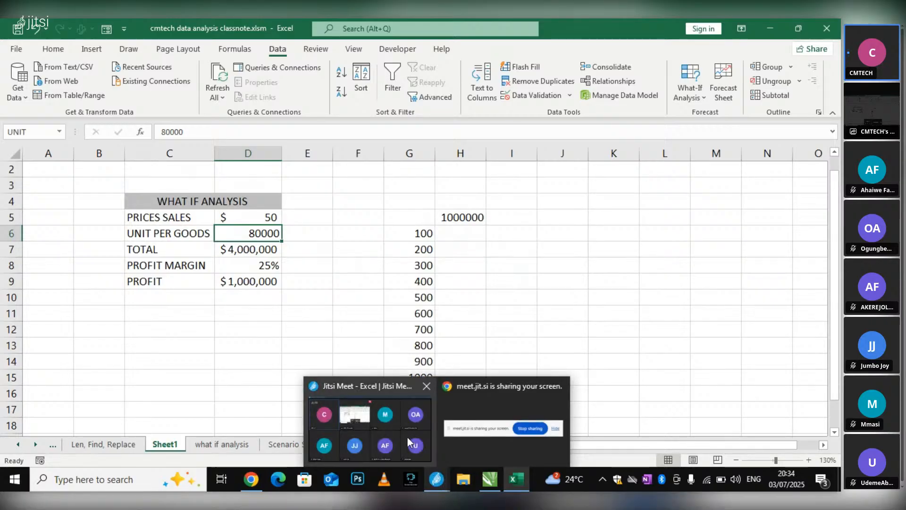
{"action": "mouse_move", "coordinate": [406, 437]}
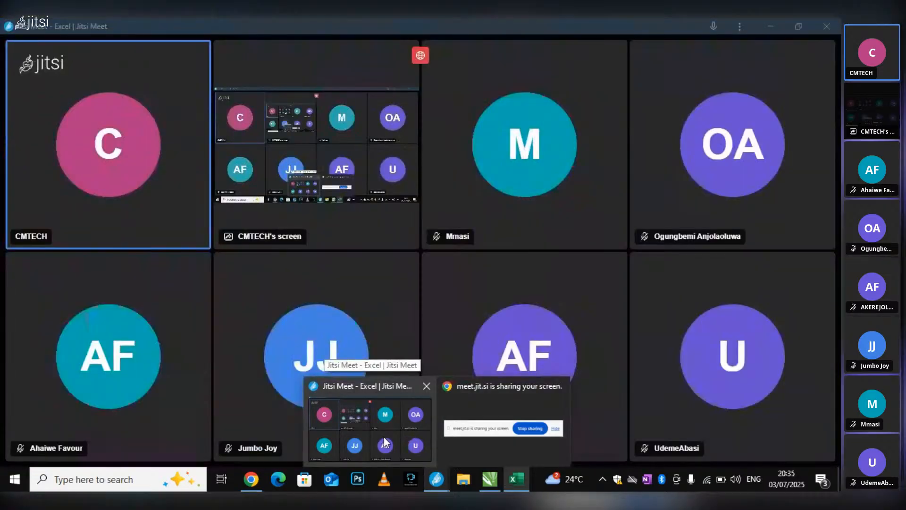
{"action": "left_click", "coordinate": [384, 440]}
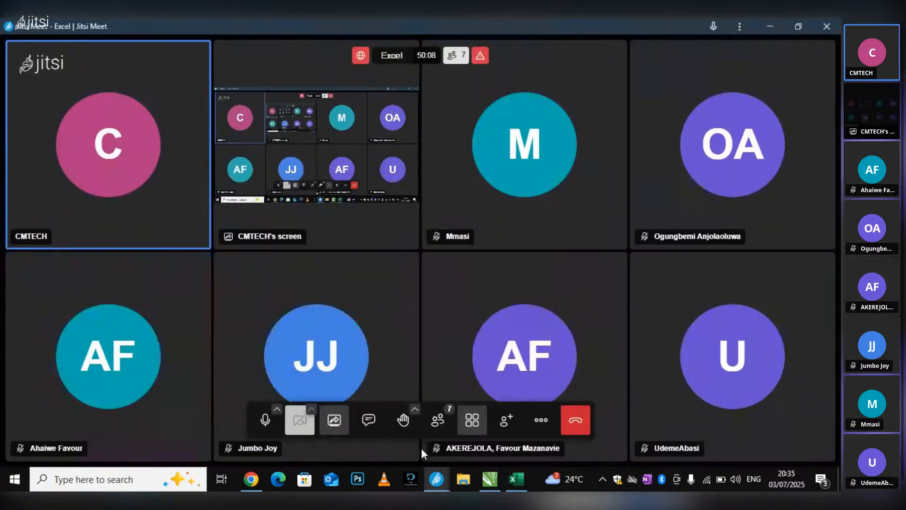
{"action": "mouse_move", "coordinate": [432, 469]}
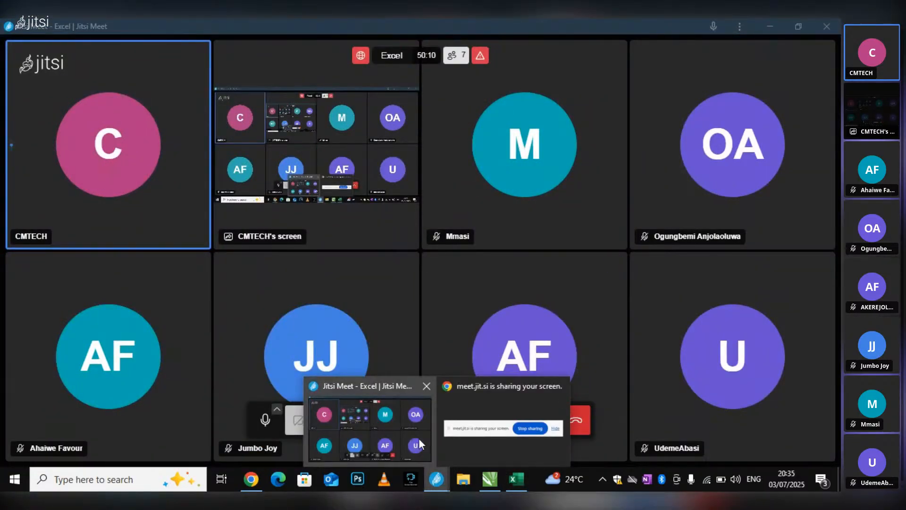
{"action": "left_click", "coordinate": [516, 481]}
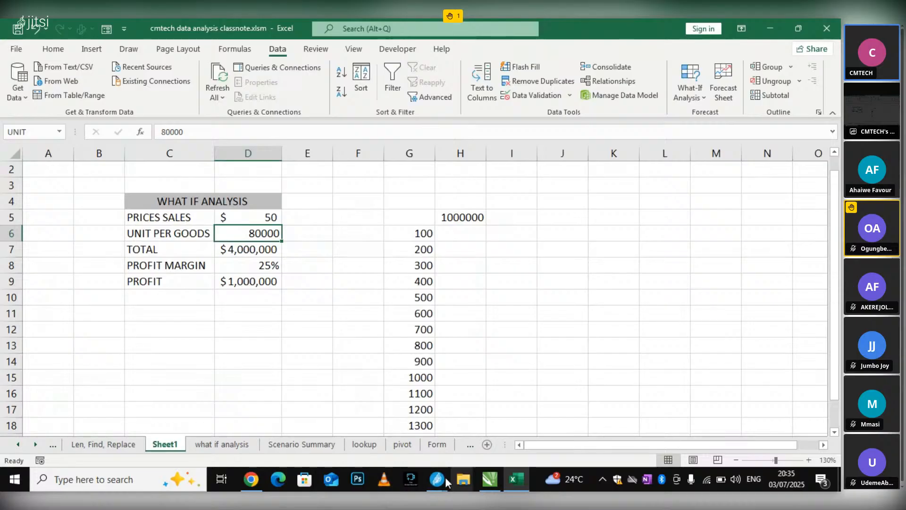
{"action": "mouse_move", "coordinate": [440, 477]}
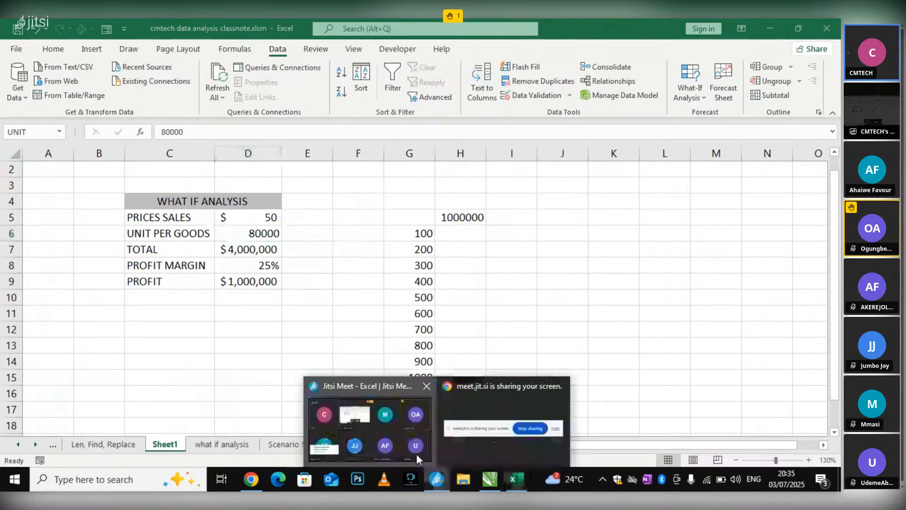
{"action": "left_click", "coordinate": [416, 454]}
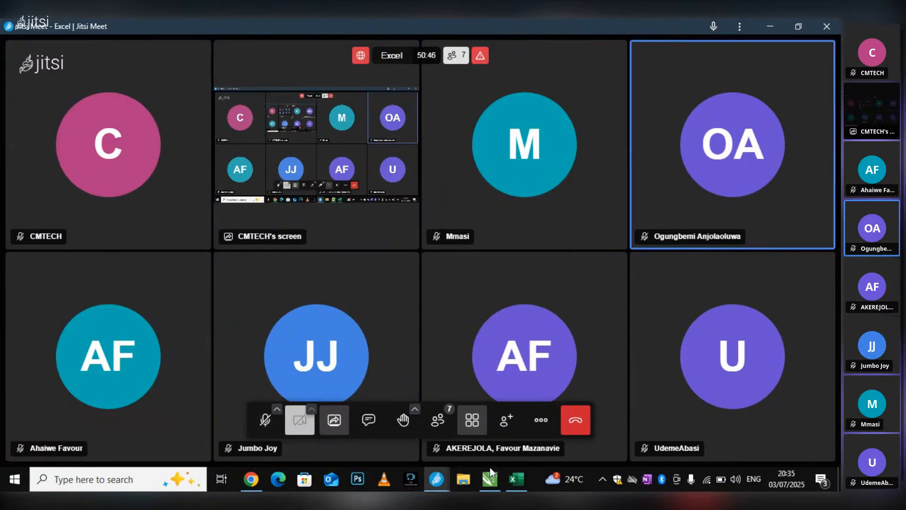
{"action": "left_click", "coordinate": [516, 479]}
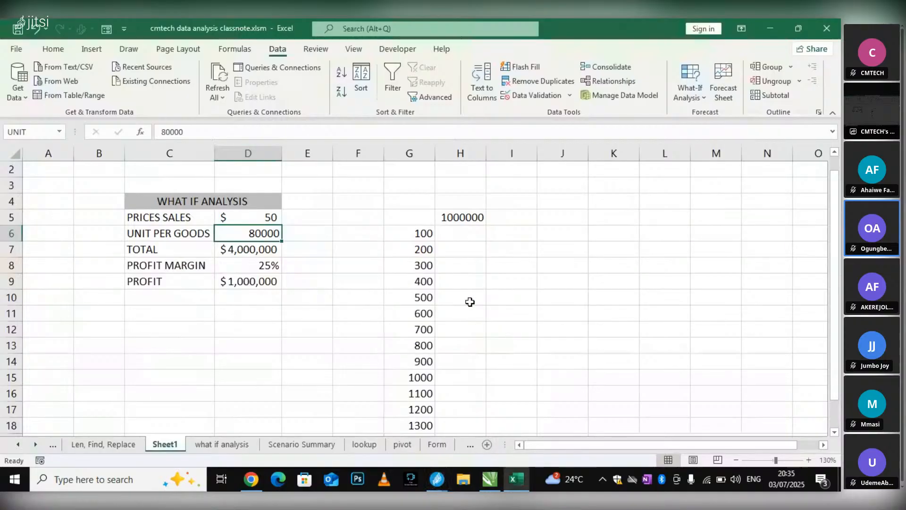
Clear the profit reference formula from cell H5 and select the profit cell D9
{"action": "left_click", "coordinate": [456, 213]}
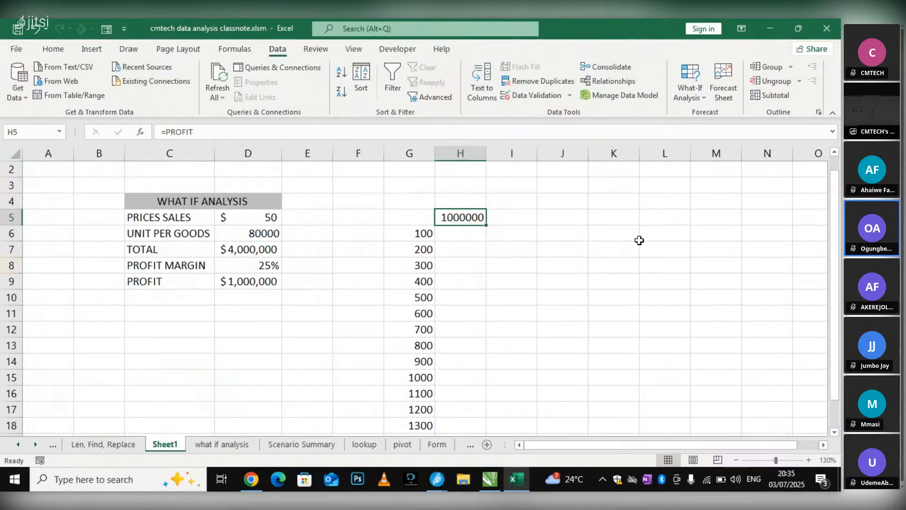
{"action": "key", "text": "Delete"}
{"action": "left_click", "coordinate": [310, 250]}
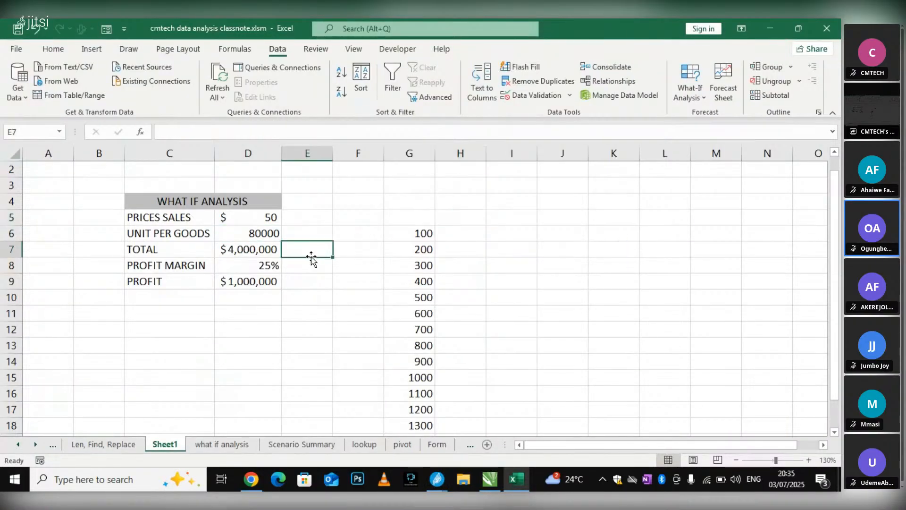
{"action": "left_click", "coordinate": [256, 280]}
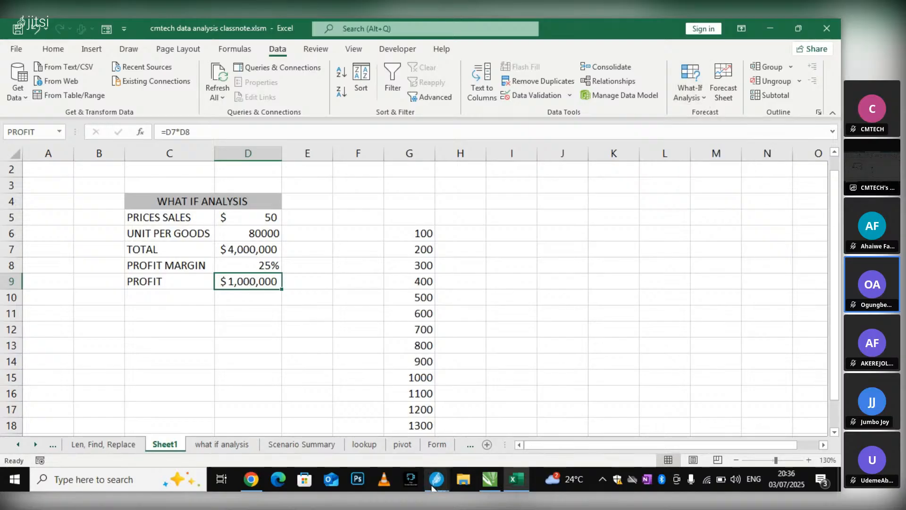
Switch to the Jitsi Meet call, unmute the microphone, and return to the Excel workbook
{"action": "mouse_move", "coordinate": [435, 480]}
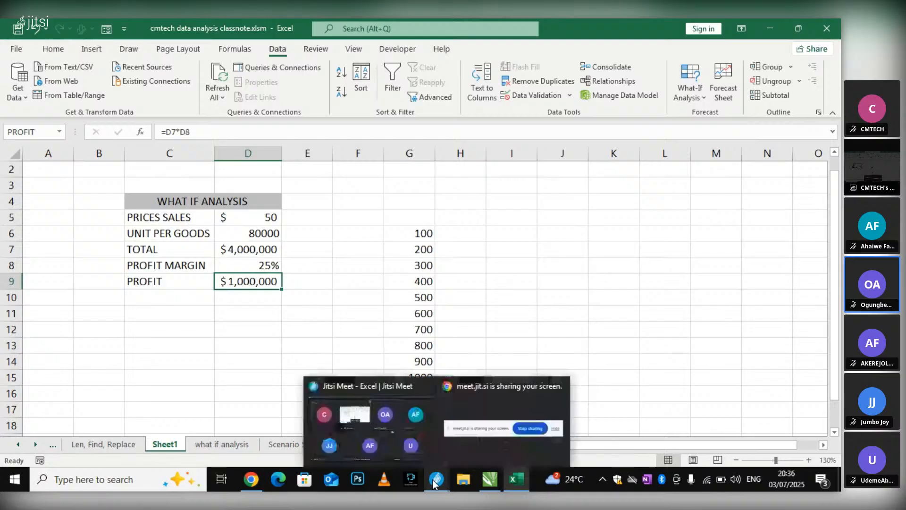
{"action": "mouse_move", "coordinate": [418, 457]}
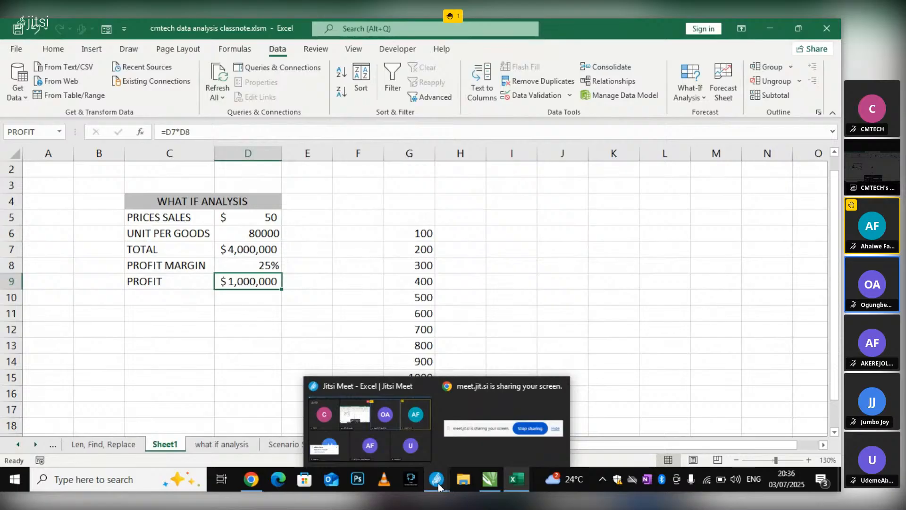
{"action": "left_click", "coordinate": [417, 448]}
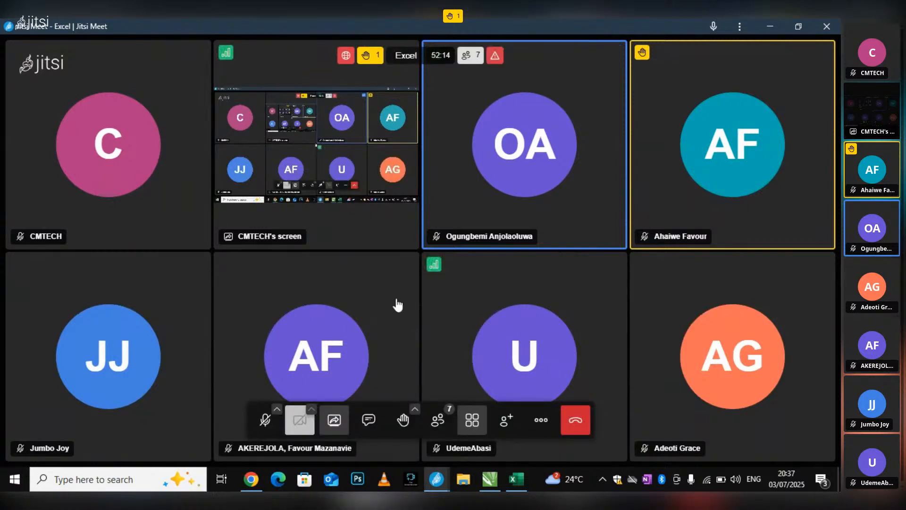
{"action": "left_click", "coordinate": [266, 420]}
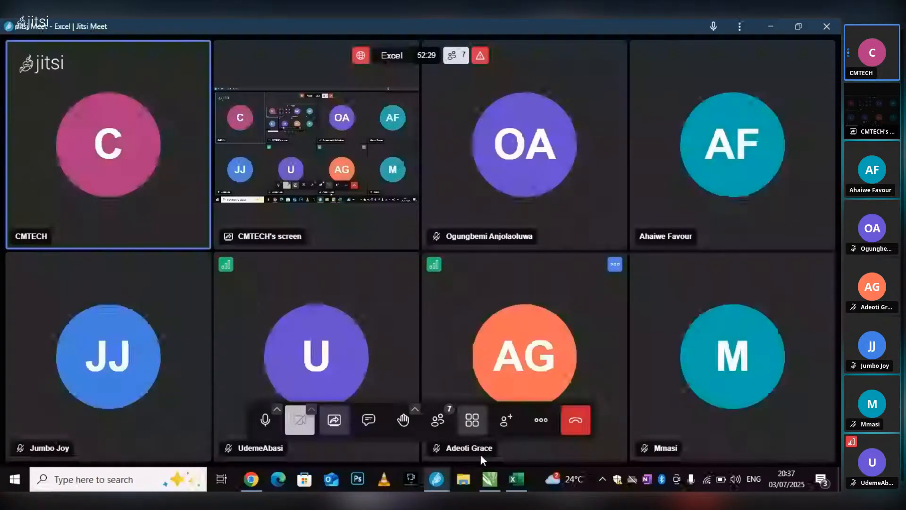
{"action": "left_click", "coordinate": [518, 486]}
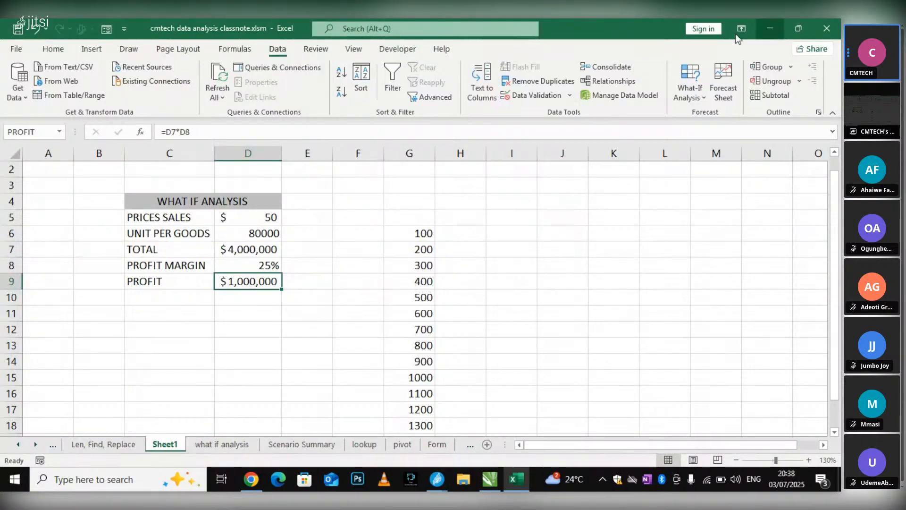
{"action": "left_click", "coordinate": [703, 92]}
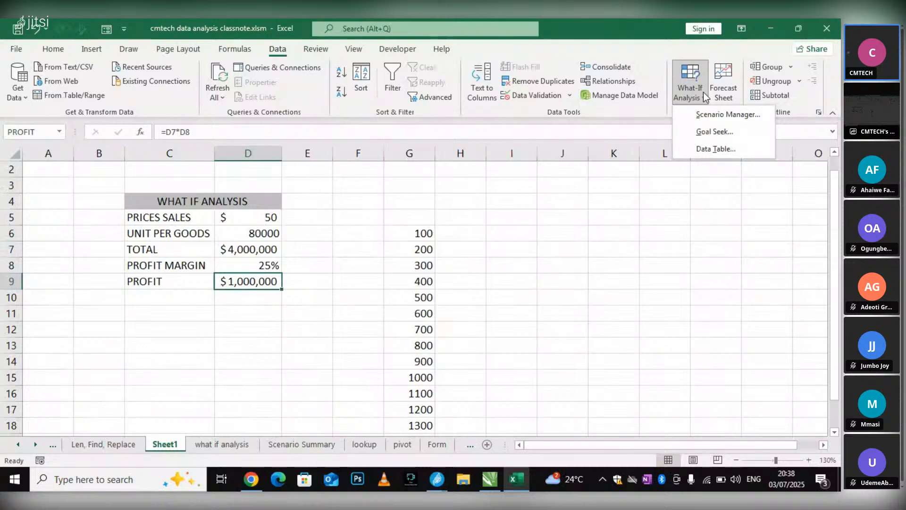
{"action": "left_click", "coordinate": [251, 233]}
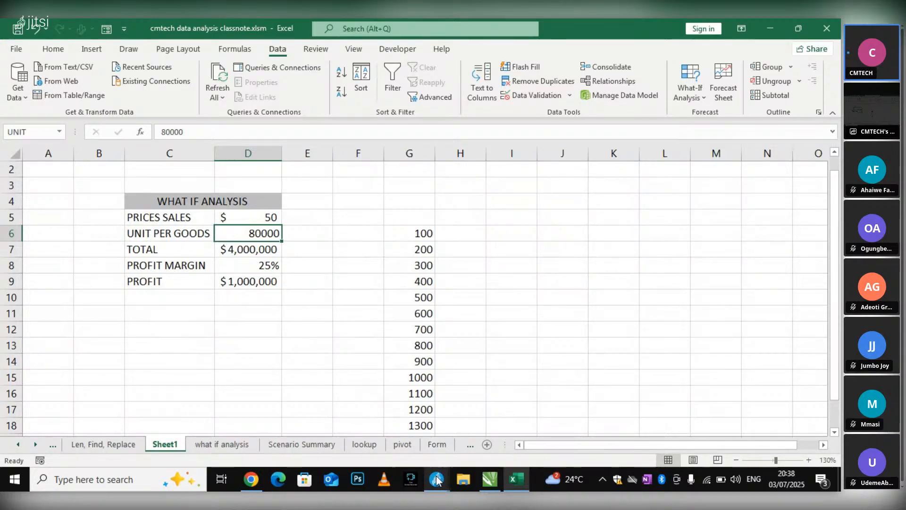
{"action": "mouse_move", "coordinate": [437, 477]}
{"action": "mouse_move", "coordinate": [417, 445]}
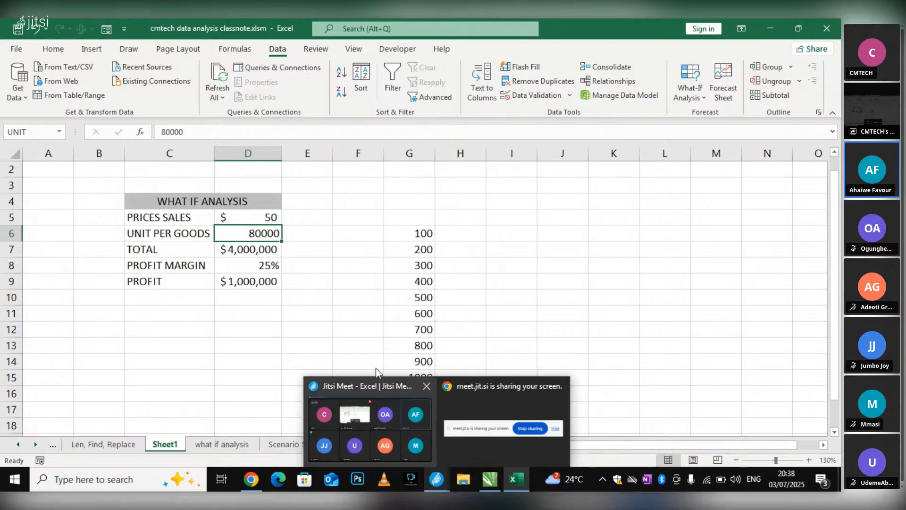
{"action": "left_click", "coordinate": [359, 201]}
Start a Goal Seek and choose the profit cell D9 as the set cell
{"action": "left_click", "coordinate": [268, 233]}
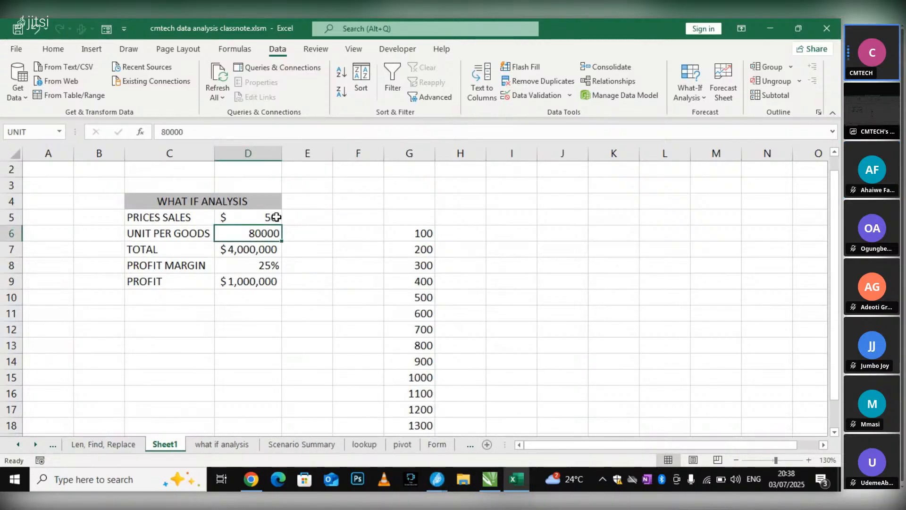
{"action": "left_click", "coordinate": [698, 98]}
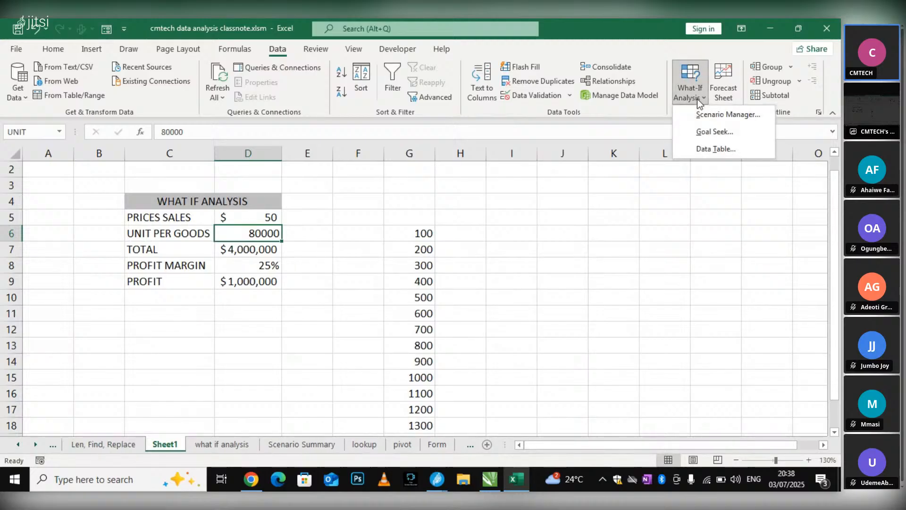
{"action": "left_click", "coordinate": [700, 134]}
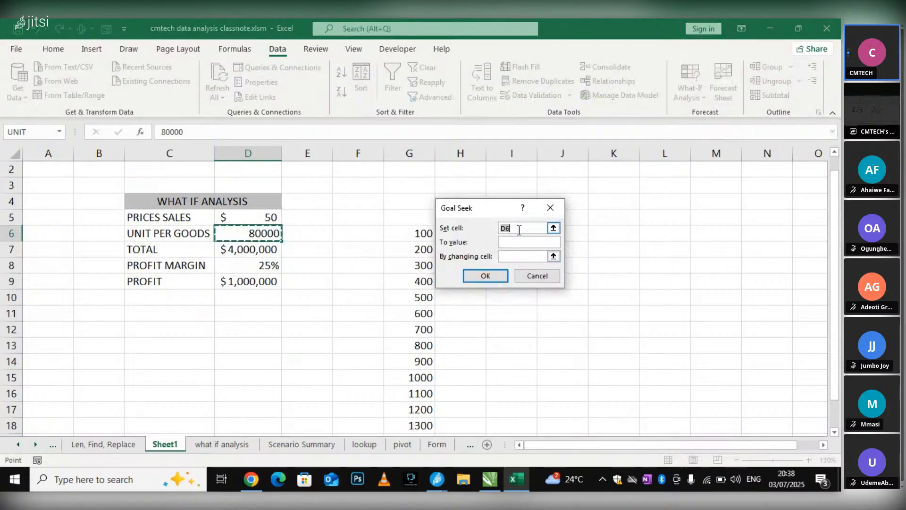
{"action": "left_click_drag", "start_coordinate": [518, 229], "coordinate": [501, 228]}
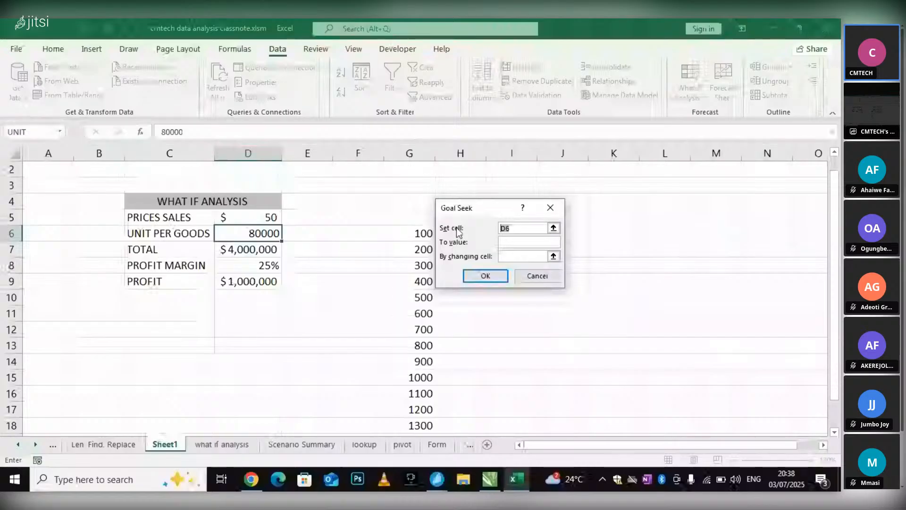
{"action": "left_click", "coordinate": [258, 282]}
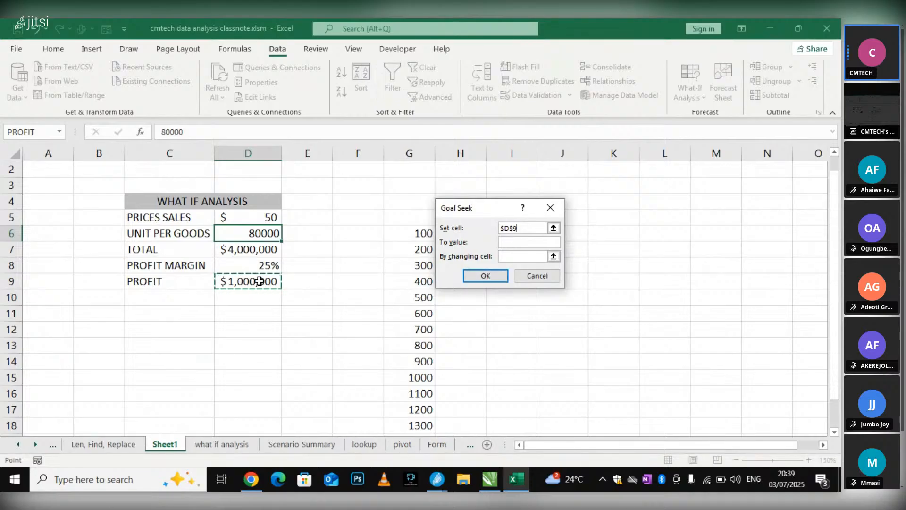
Set the Goal Seek target value to 2000000 and choose units cell D6 as the changing cell
{"action": "left_click", "coordinate": [519, 239]}
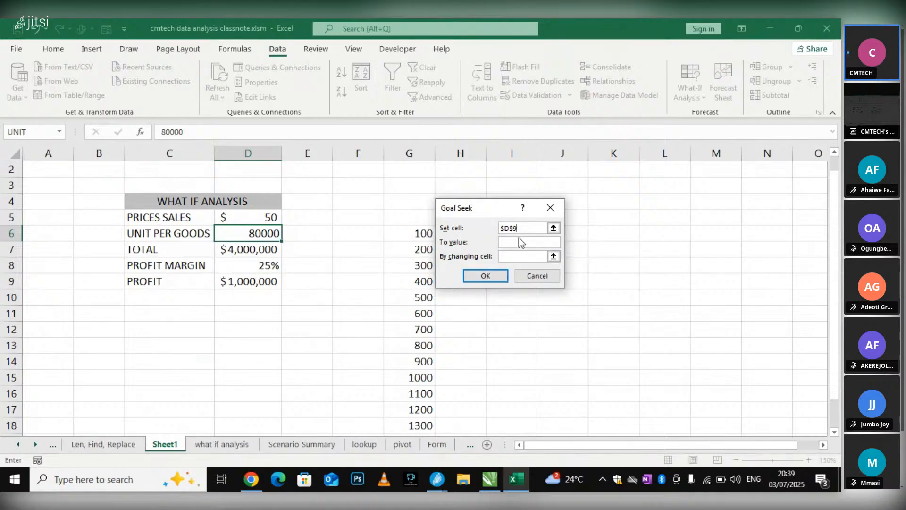
{"action": "left_click", "coordinate": [519, 241]}
{"action": "type", "text": "2000000"}
{"action": "left_click", "coordinate": [519, 256]}
{"action": "left_click", "coordinate": [231, 232]}
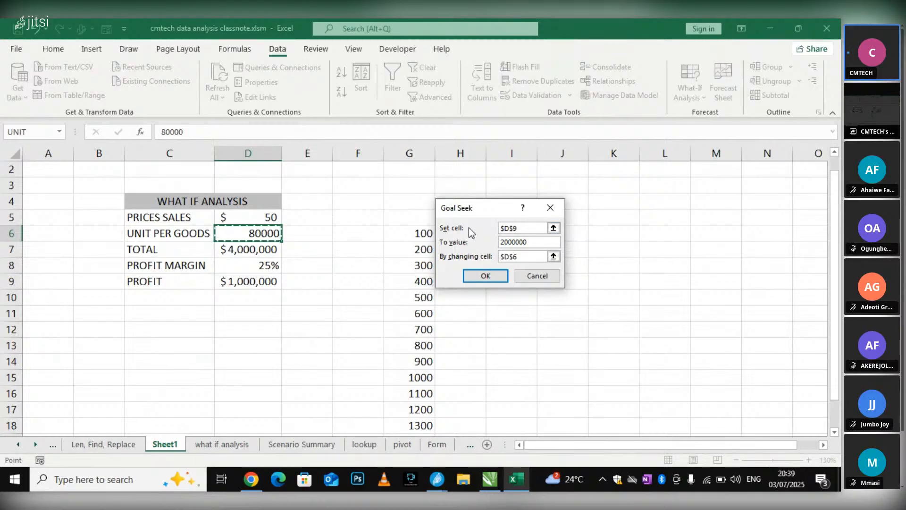
Try profit cell D9 as the changing cell, switch it back to units cell D6, and run the Goal Seek
{"action": "left_click", "coordinate": [266, 278]}
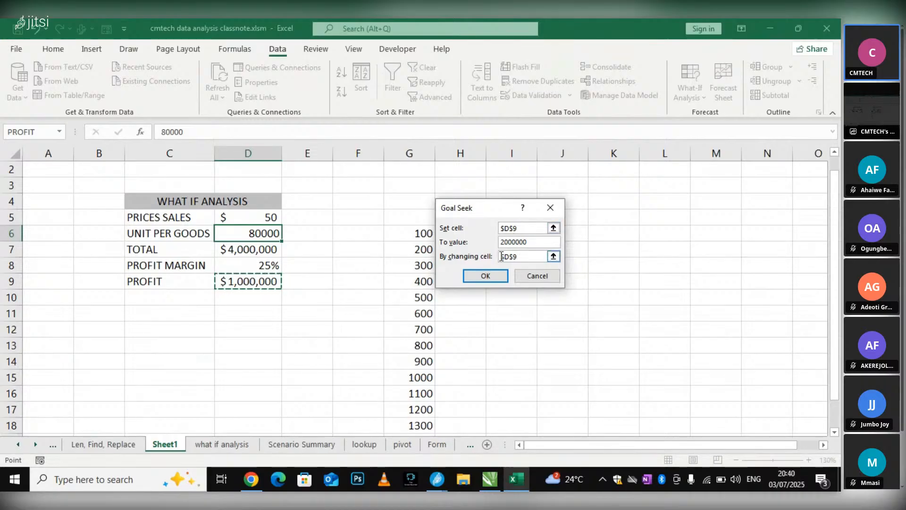
{"action": "double_click", "coordinate": [523, 257]}
{"action": "left_click", "coordinate": [271, 233]}
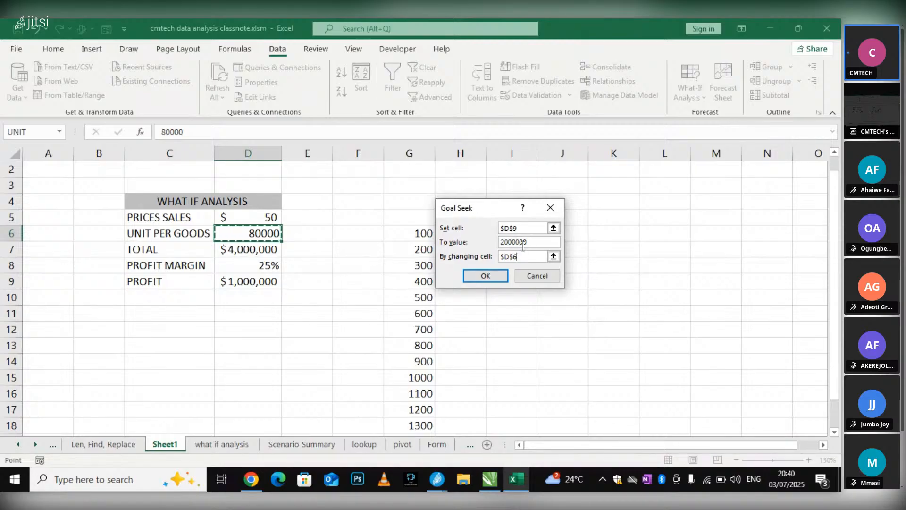
{"action": "left_click", "coordinate": [492, 276]}
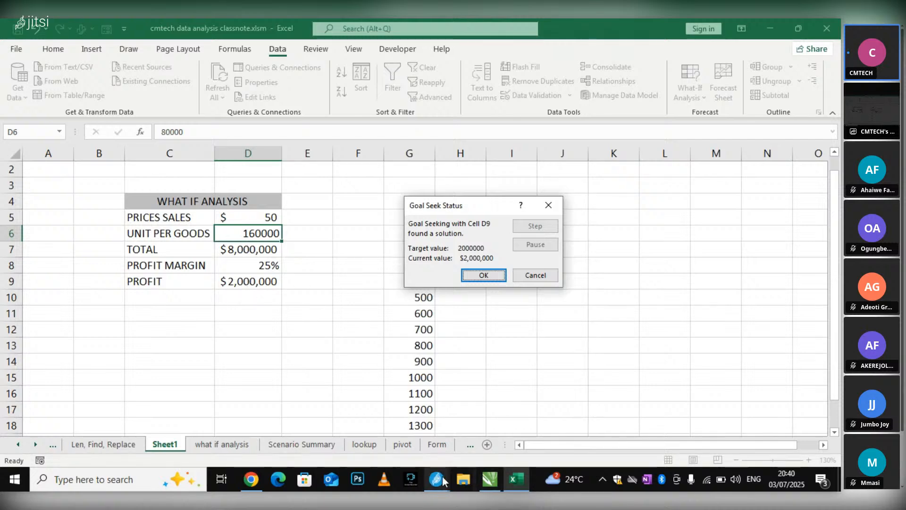
Check the Jitsi Meet call window and cancel the Goal Seek solution
{"action": "mouse_move", "coordinate": [432, 480]}
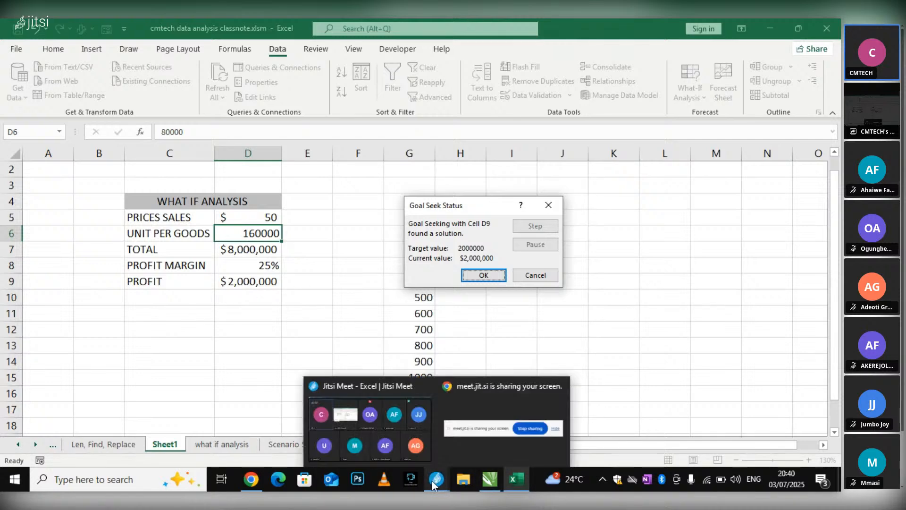
{"action": "left_click", "coordinate": [374, 435]}
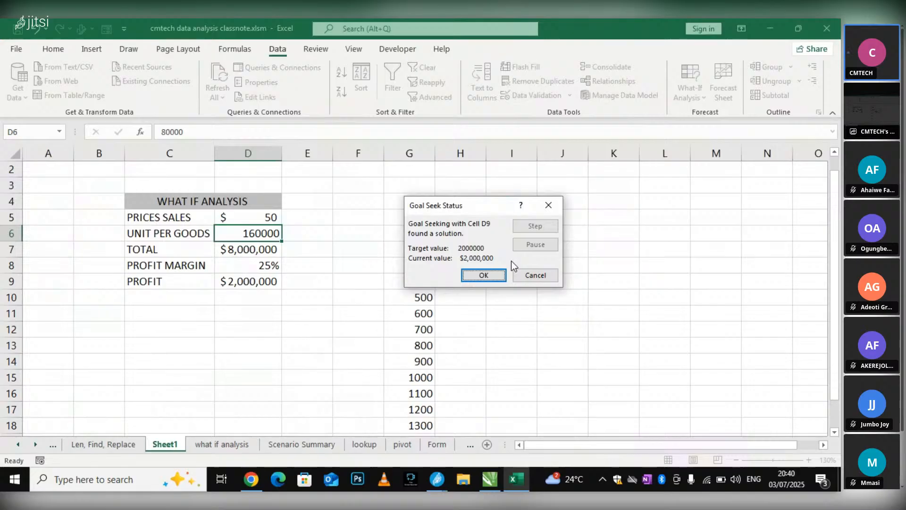
{"action": "left_click", "coordinate": [534, 275]}
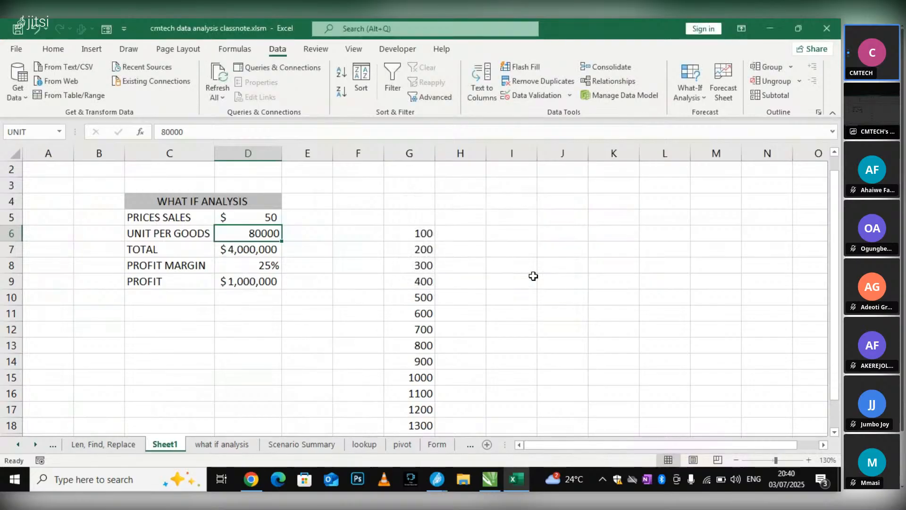
Apply the 100 QTY scenario to the units cell D6 and close the Scenario Manager
{"action": "left_click", "coordinate": [288, 236]}
{"action": "left_click", "coordinate": [245, 236]}
{"action": "left_click", "coordinate": [690, 89]}
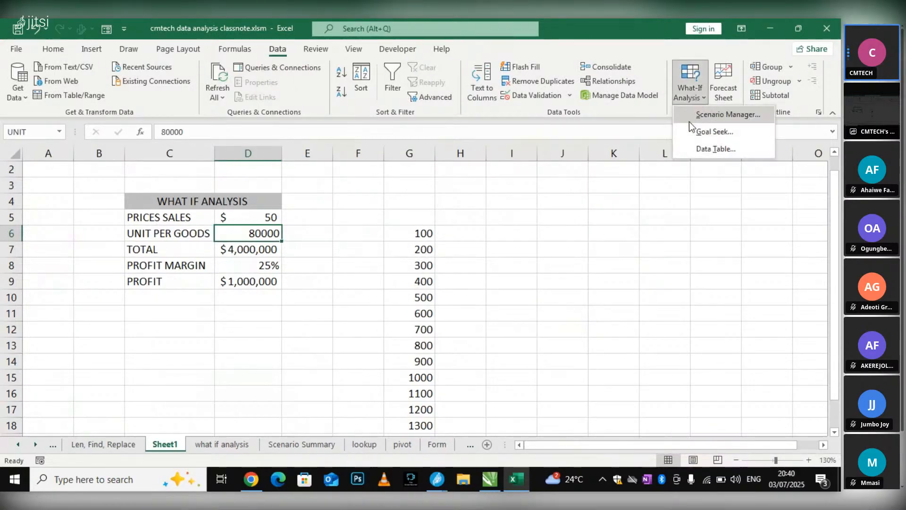
{"action": "left_click", "coordinate": [718, 114]}
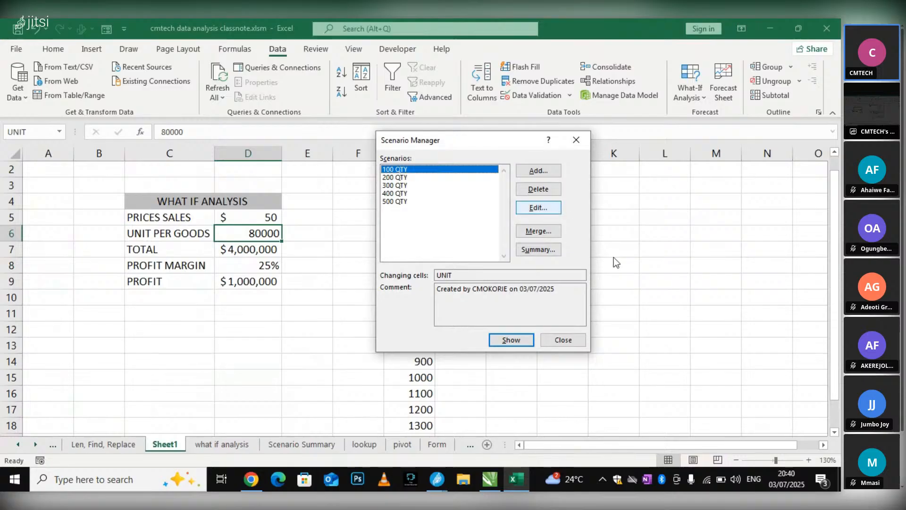
{"action": "left_click", "coordinate": [514, 339]}
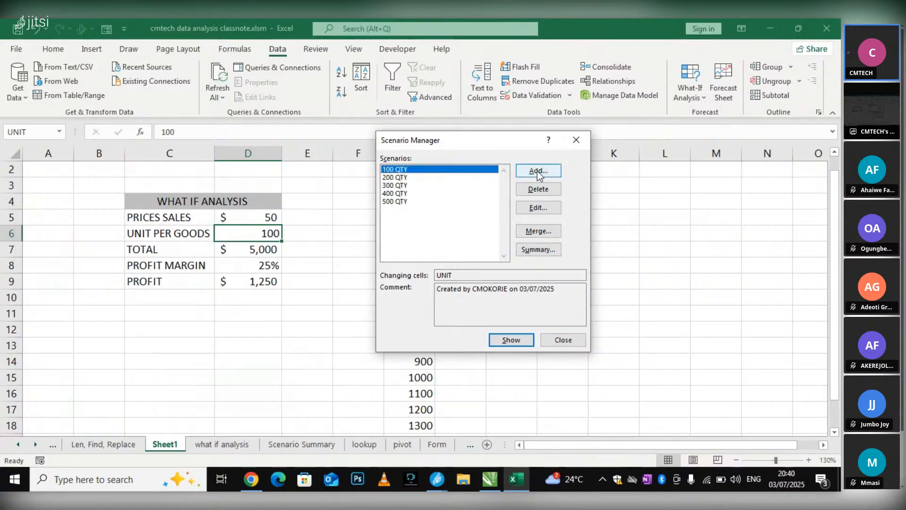
{"action": "left_click", "coordinate": [590, 138]}
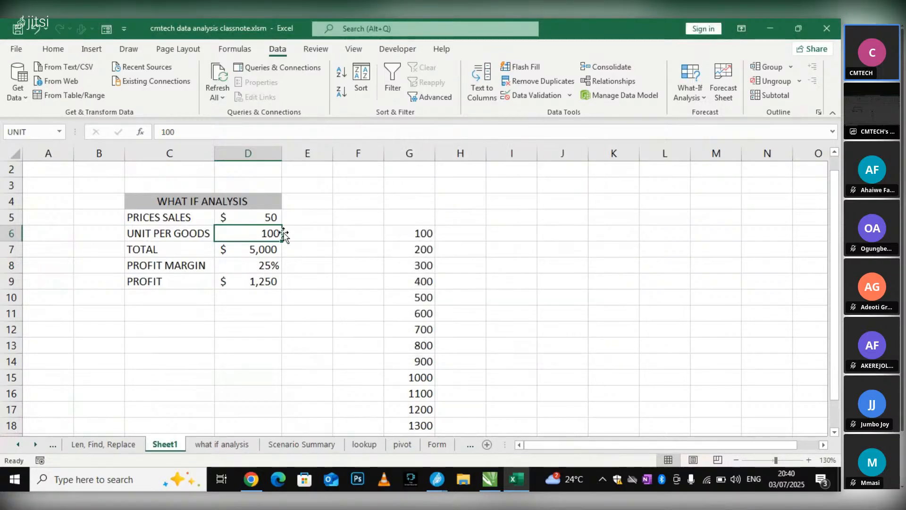
Open Goal Seek again and replace the set cell with the profit cell D9
{"action": "left_click", "coordinate": [702, 97]}
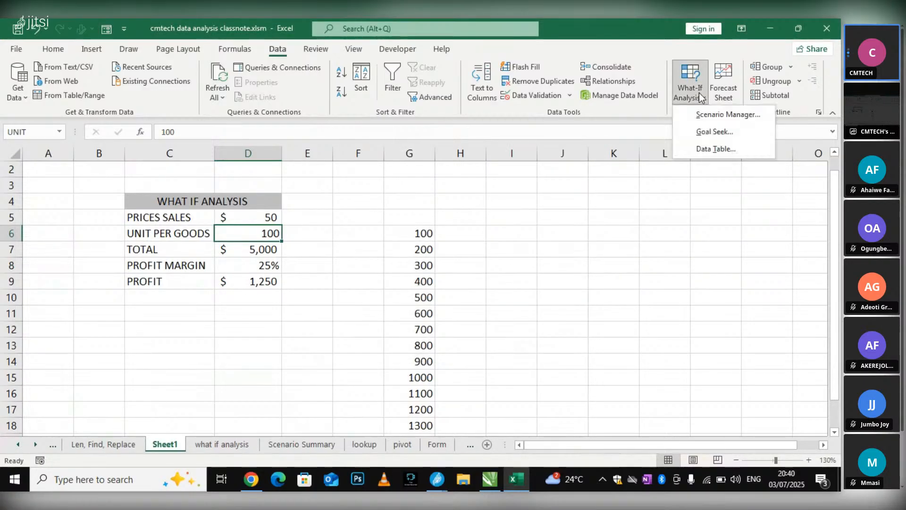
{"action": "left_click", "coordinate": [708, 133]}
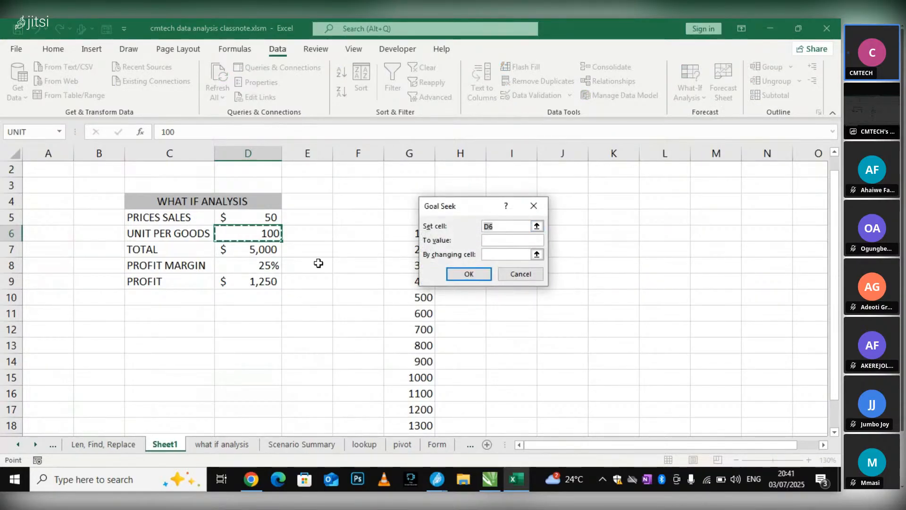
{"action": "left_click", "coordinate": [493, 254]}
{"action": "left_click_drag", "start_coordinate": [503, 227], "coordinate": [440, 235]}
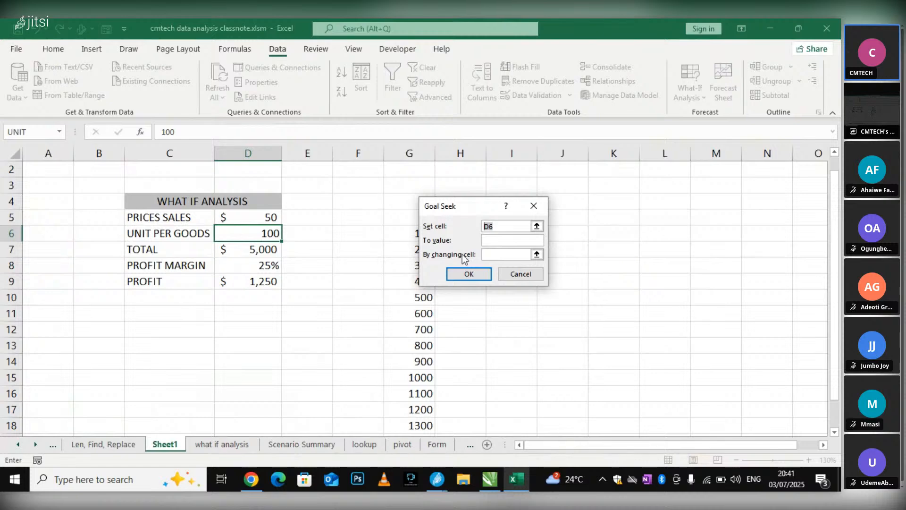
{"action": "left_click", "coordinate": [501, 255]}
{"action": "left_click", "coordinate": [497, 228]}
{"action": "left_click_drag", "start_coordinate": [483, 231], "coordinate": [448, 231]}
{"action": "left_click", "coordinate": [265, 281]}
Run the Goal Seek to a value of 10000 by changing units cell D6, and keep the solution
{"action": "left_click", "coordinate": [514, 255]}
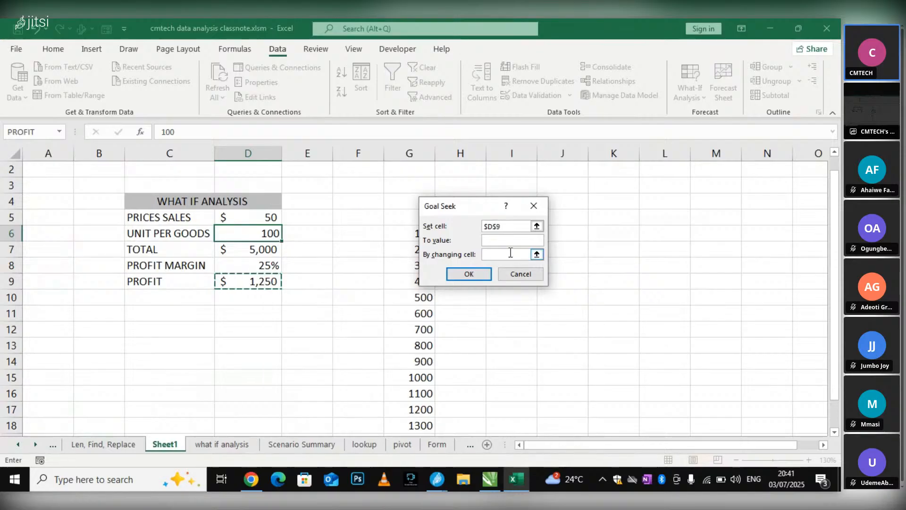
{"action": "left_click", "coordinate": [264, 232]}
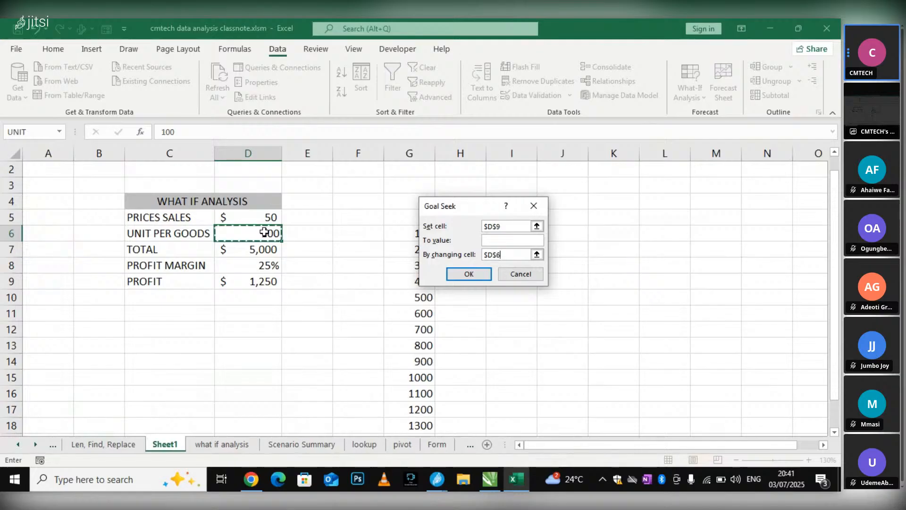
{"action": "left_click", "coordinate": [515, 239]}
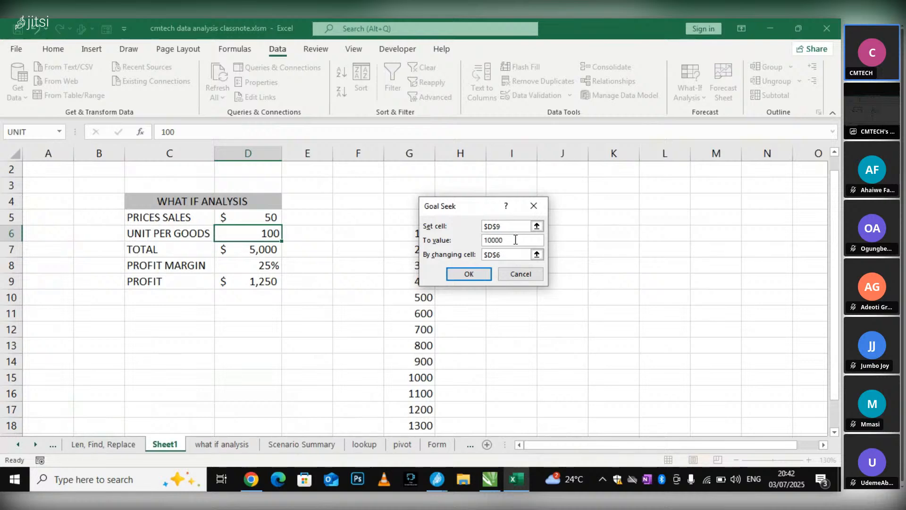
{"action": "left_click", "coordinate": [478, 275]}
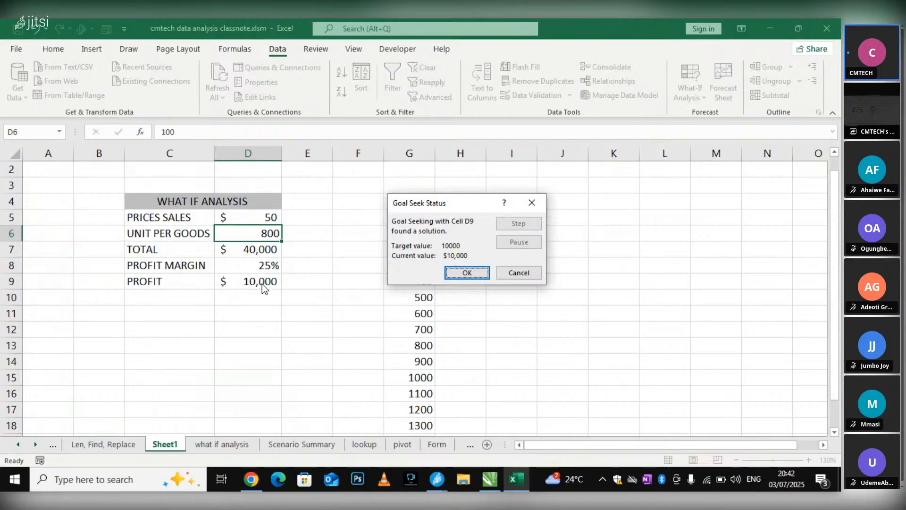
{"action": "left_click", "coordinate": [488, 274]}
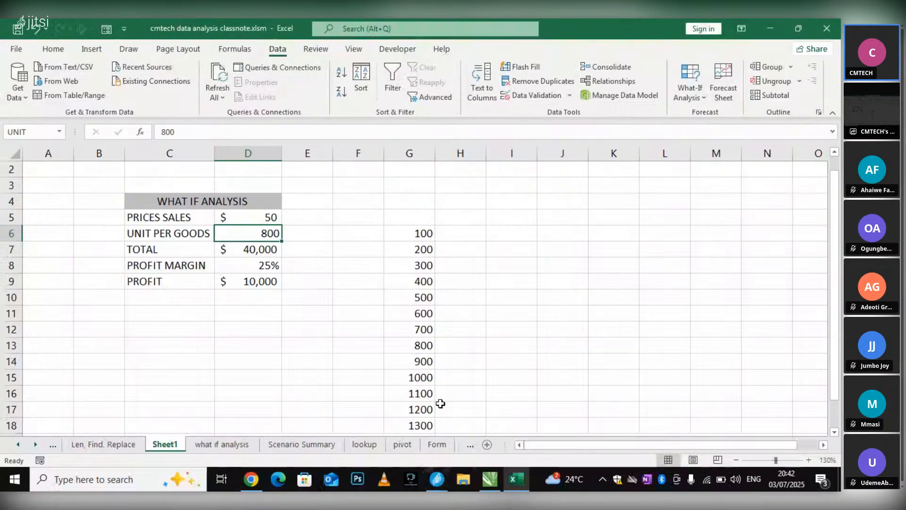
Switch to the Jitsi Meet call to check the participants, and return to the Excel workbook
{"action": "left_click", "coordinate": [441, 480]}
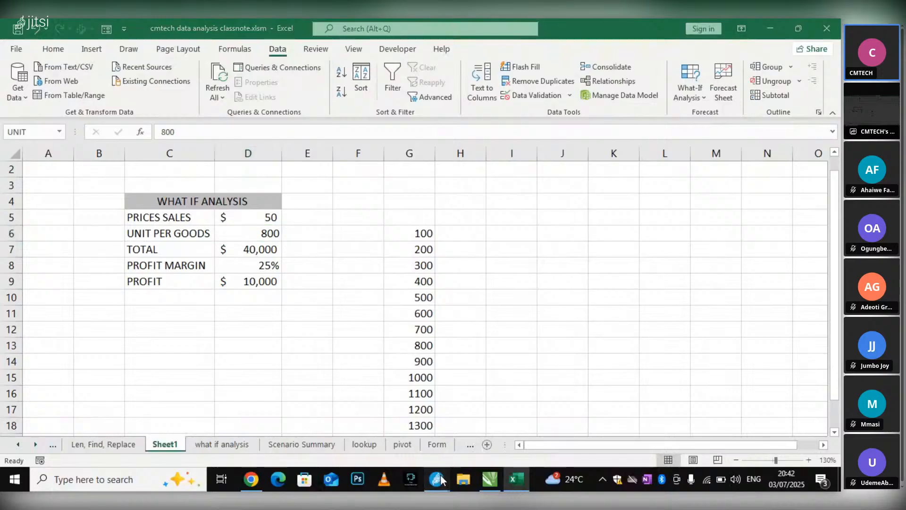
{"action": "left_click", "coordinate": [350, 389]}
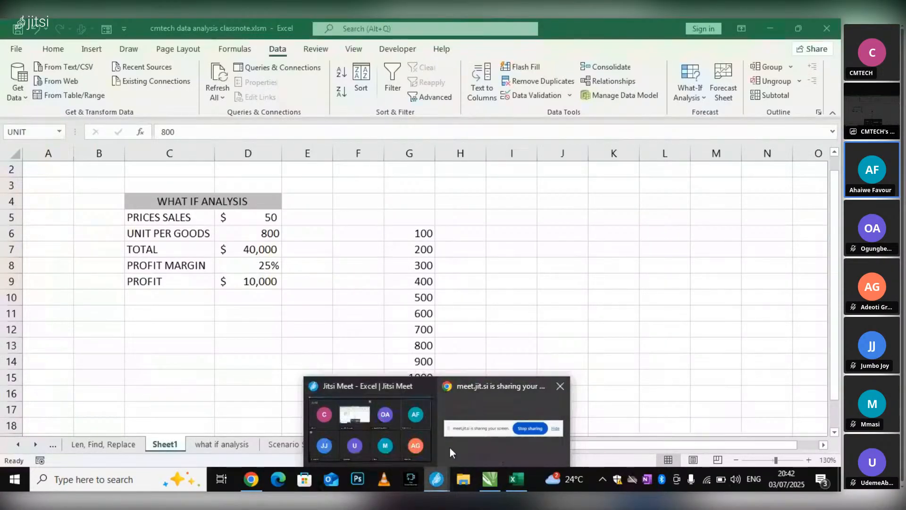
{"action": "left_click", "coordinate": [416, 423]}
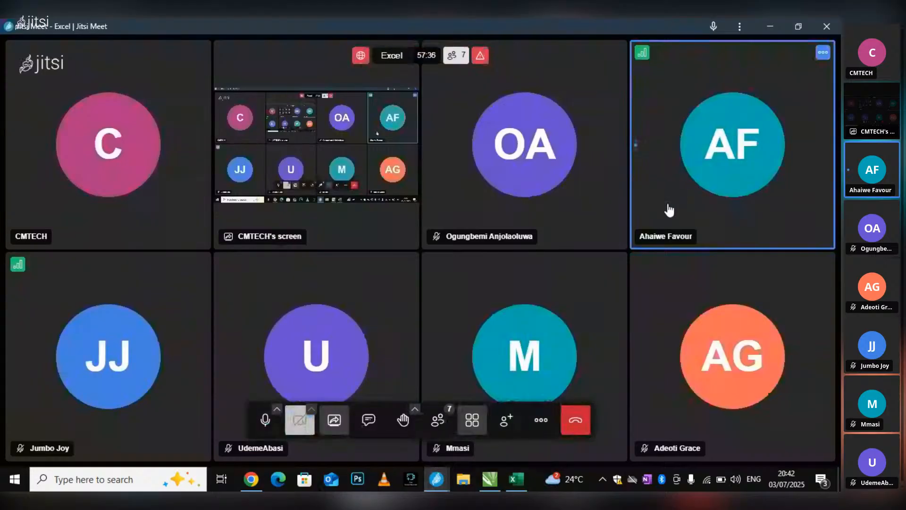
{"action": "left_click", "coordinate": [517, 480]}
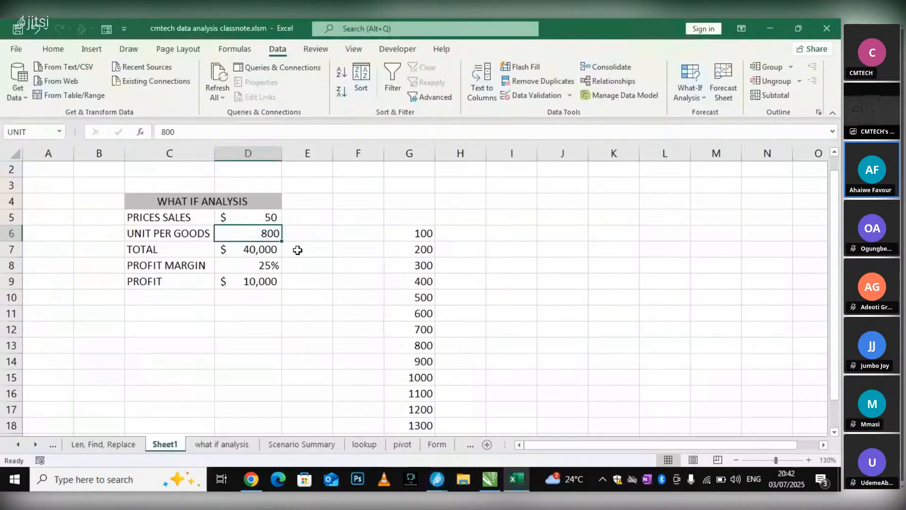
Reset the units cell D6 by showing the 100 QTY scenario, and close the Scenario Manager
{"action": "left_click", "coordinate": [297, 250]}
{"action": "left_click", "coordinate": [270, 236]}
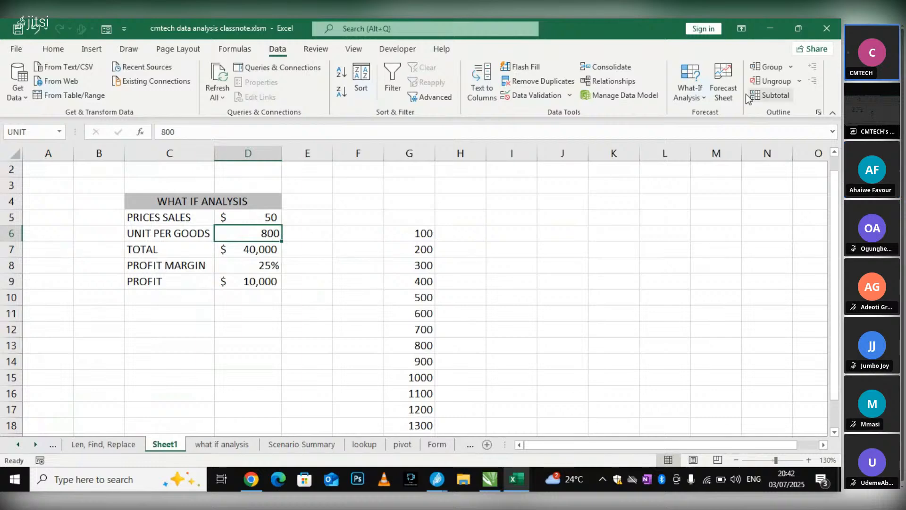
{"action": "left_click", "coordinate": [692, 97]}
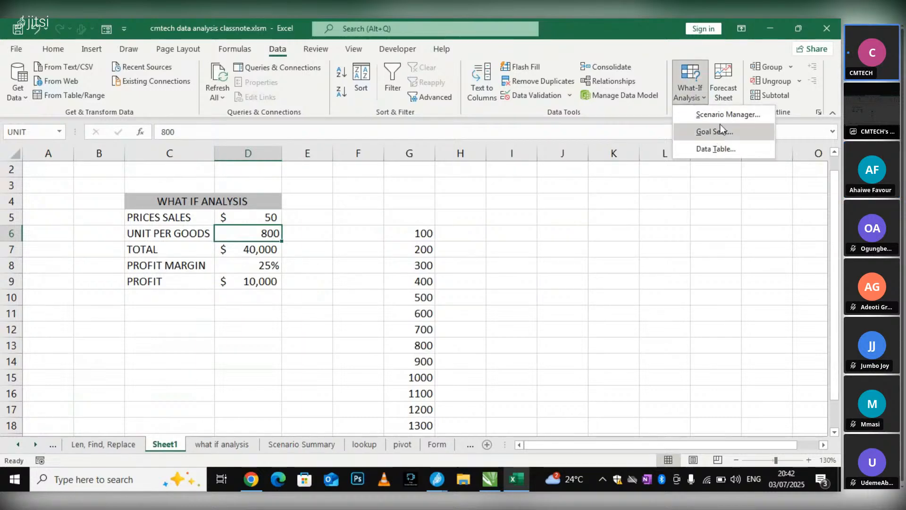
{"action": "left_click", "coordinate": [729, 113]}
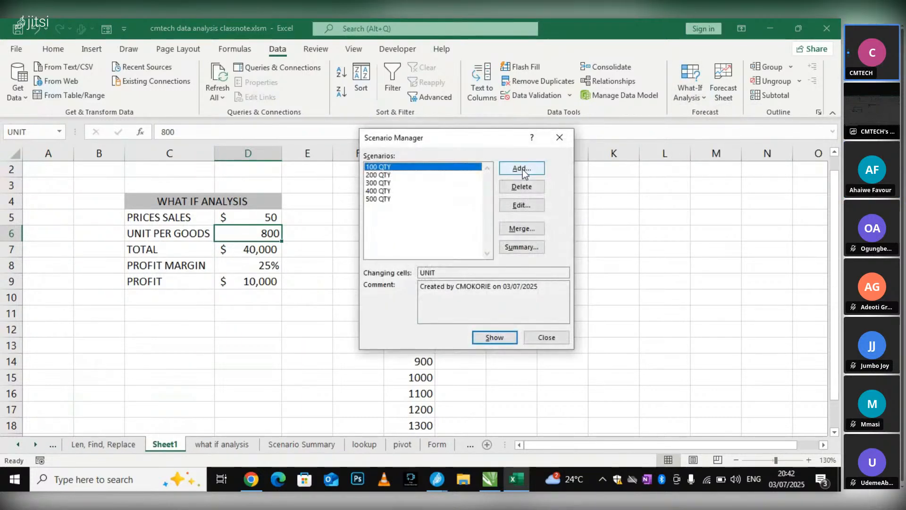
{"action": "left_click", "coordinate": [495, 337]}
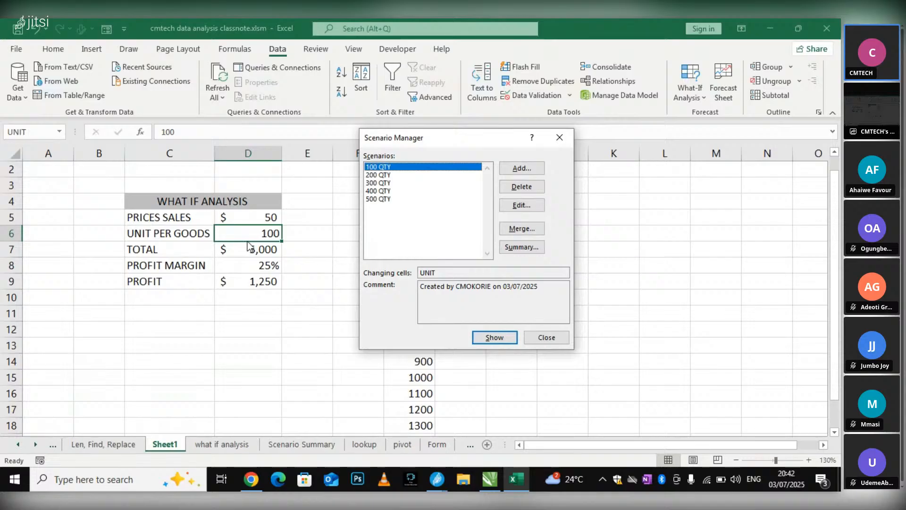
{"action": "left_click", "coordinate": [528, 338]}
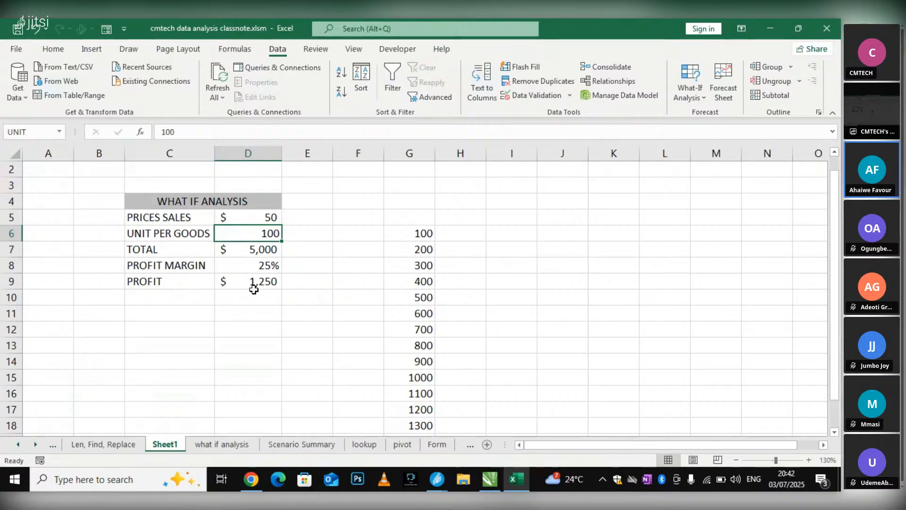
Open Goal Seek from the units cell and replace the set cell with profit cell D9
{"action": "left_click", "coordinate": [360, 253]}
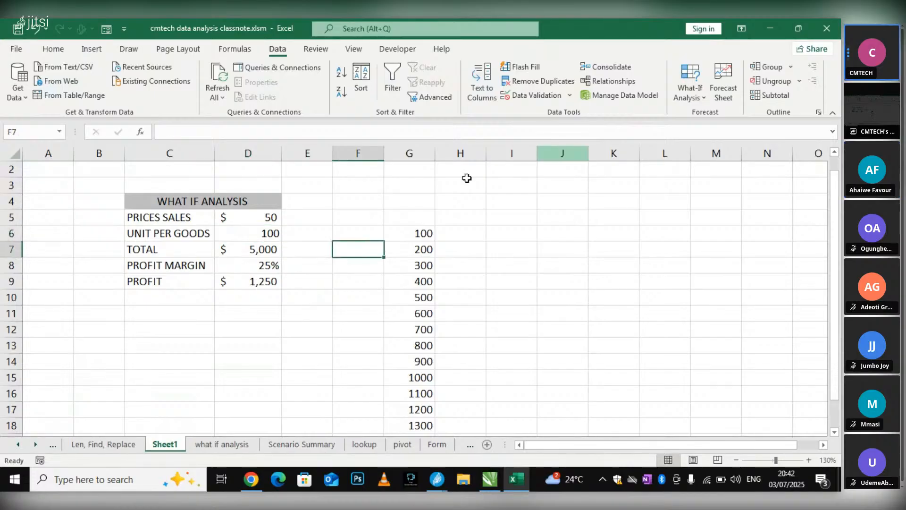
{"action": "left_click", "coordinate": [254, 233]}
{"action": "left_click", "coordinate": [694, 97]}
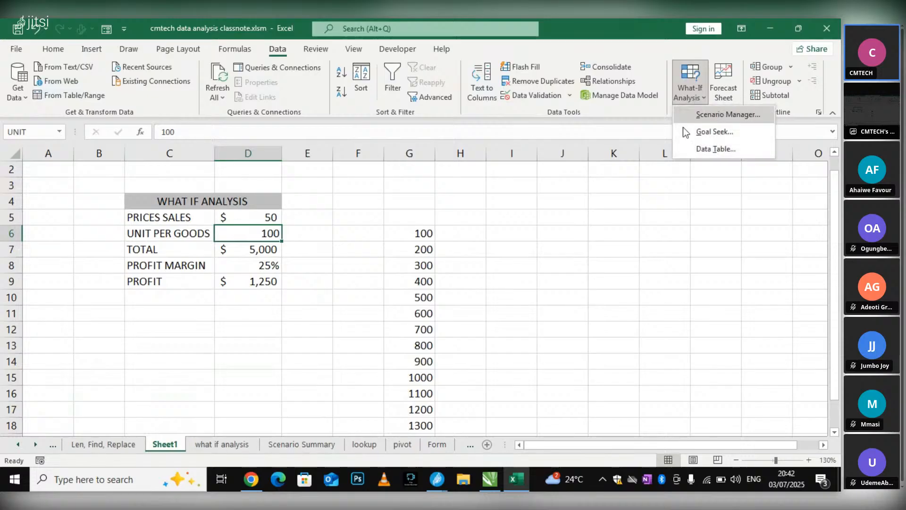
{"action": "left_click", "coordinate": [708, 126]}
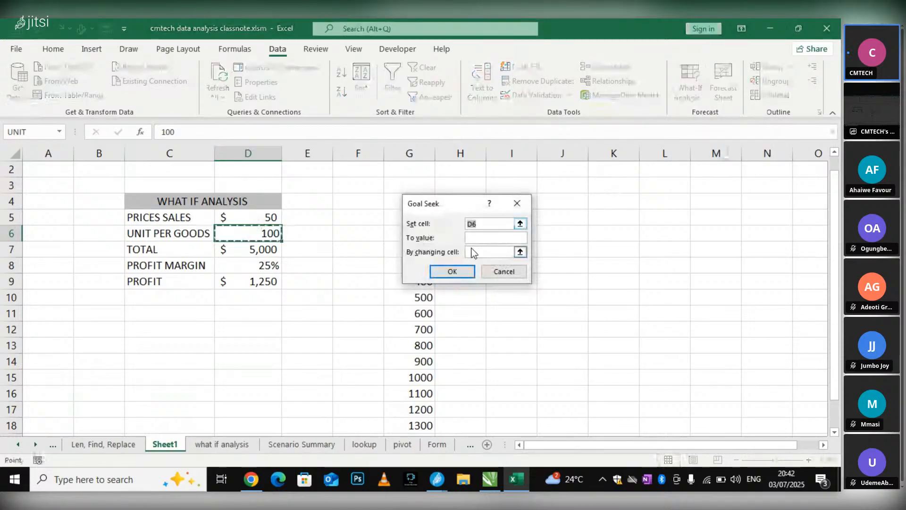
{"action": "left_click", "coordinate": [487, 238]}
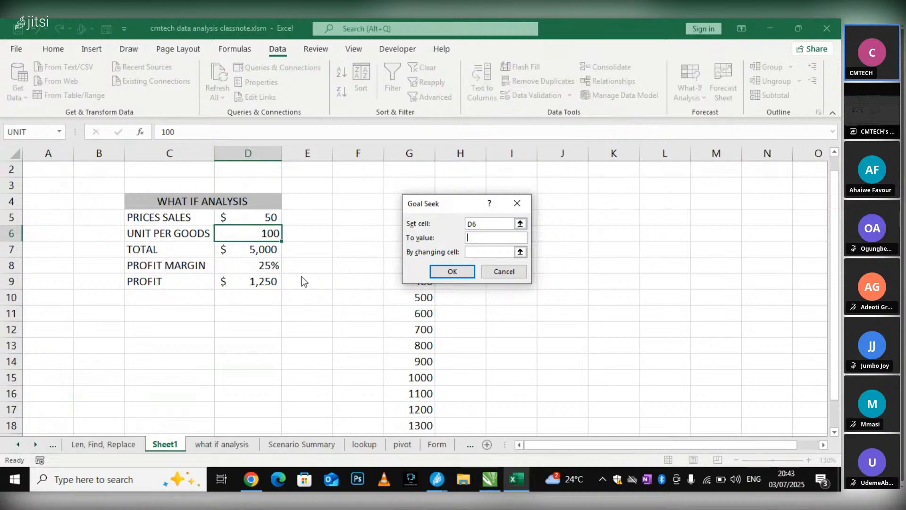
{"action": "left_click", "coordinate": [504, 224]}
{"action": "left_click", "coordinate": [254, 278]}
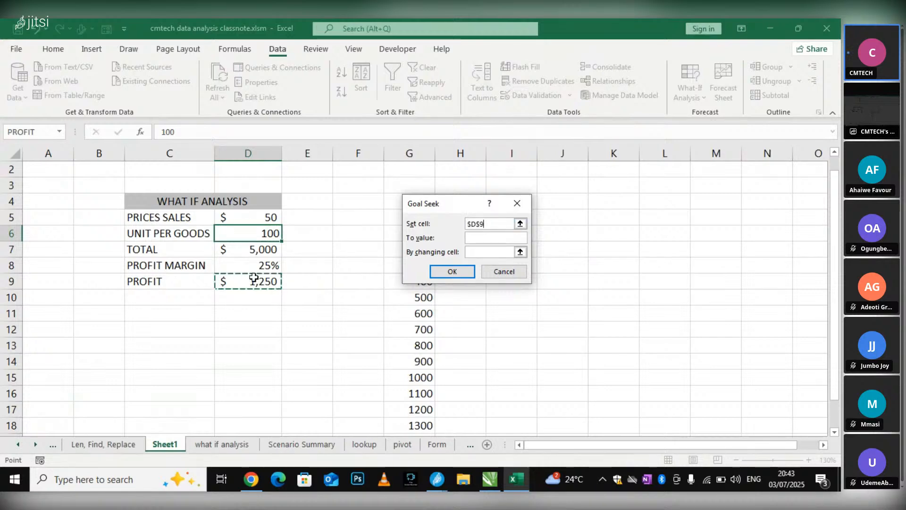
Run the Goal Seek to a value of 2000 by changing units cell D6, and keep the solution
{"action": "left_click", "coordinate": [485, 239]}
{"action": "type", "text": "200"}
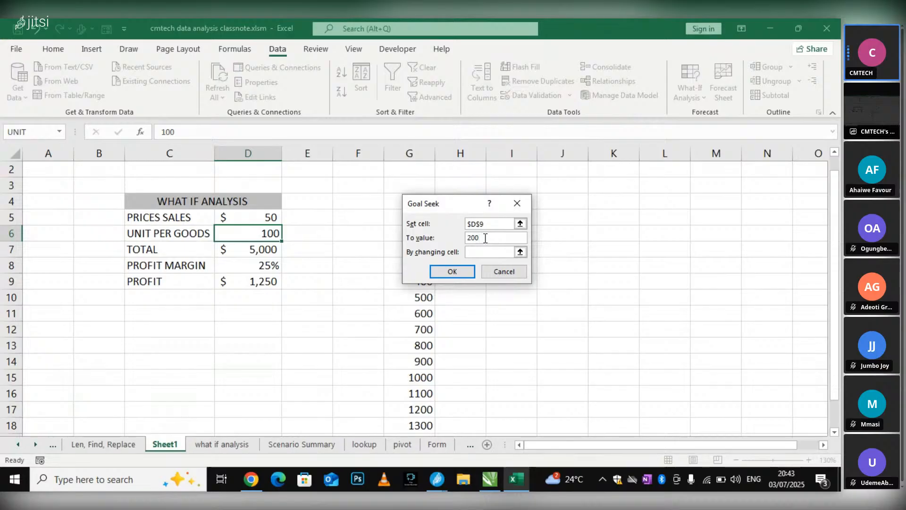
{"action": "type", "text": "0"}
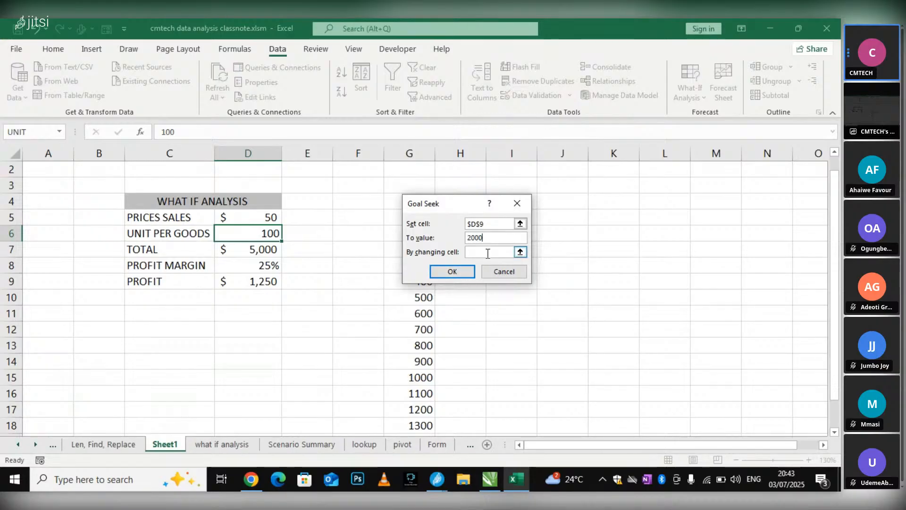
{"action": "left_click", "coordinate": [487, 253]}
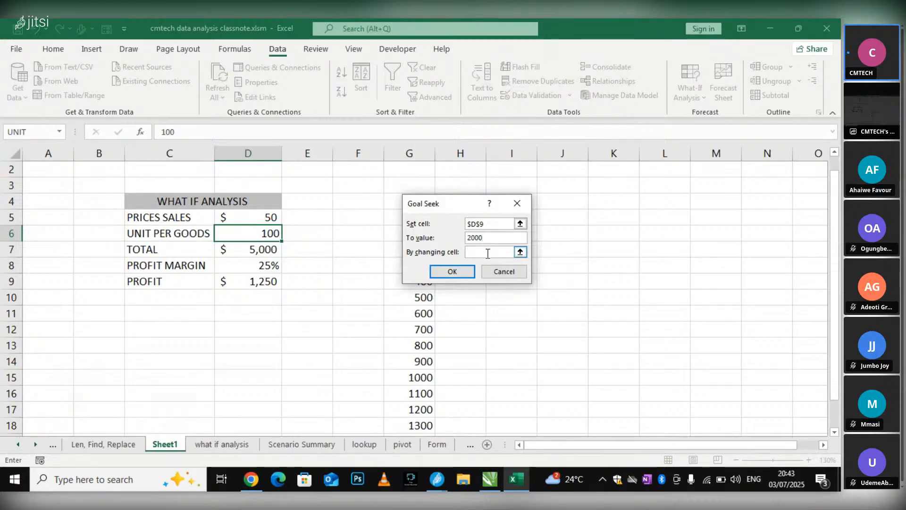
{"action": "left_click", "coordinate": [264, 233]}
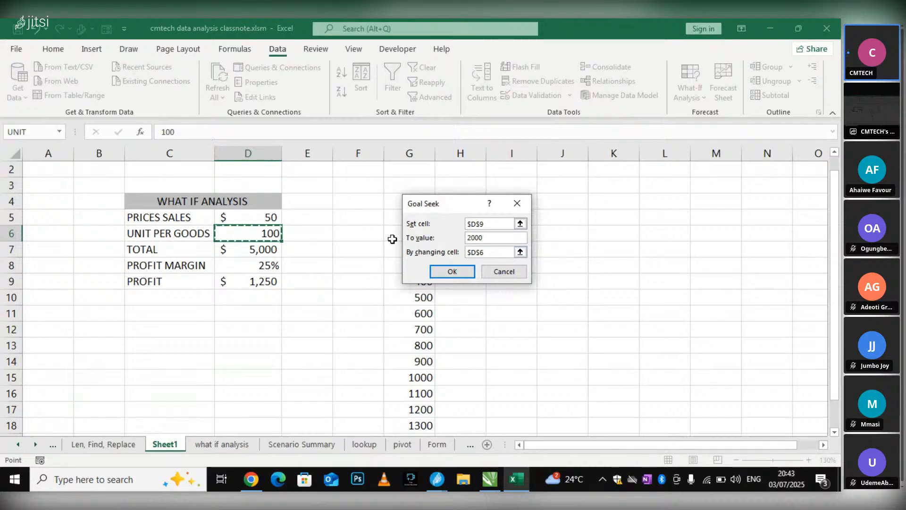
{"action": "left_click", "coordinate": [455, 273]}
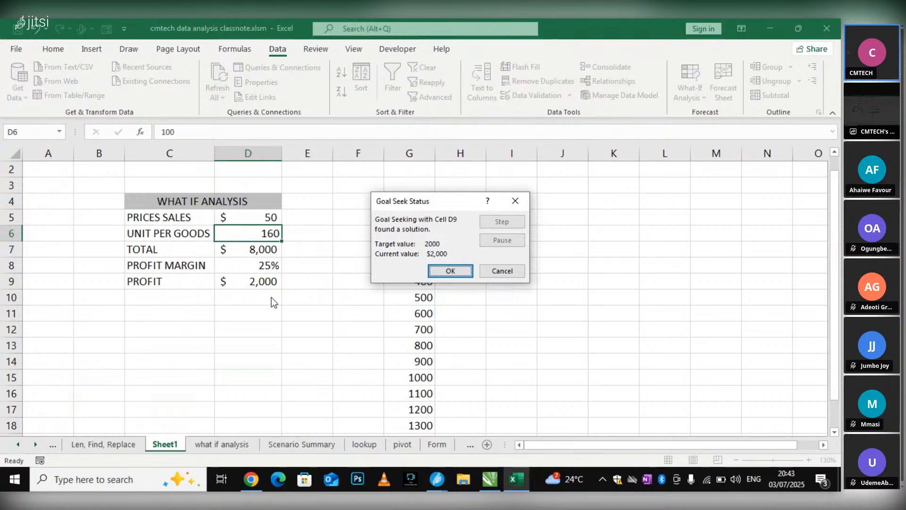
{"action": "left_click", "coordinate": [446, 272]}
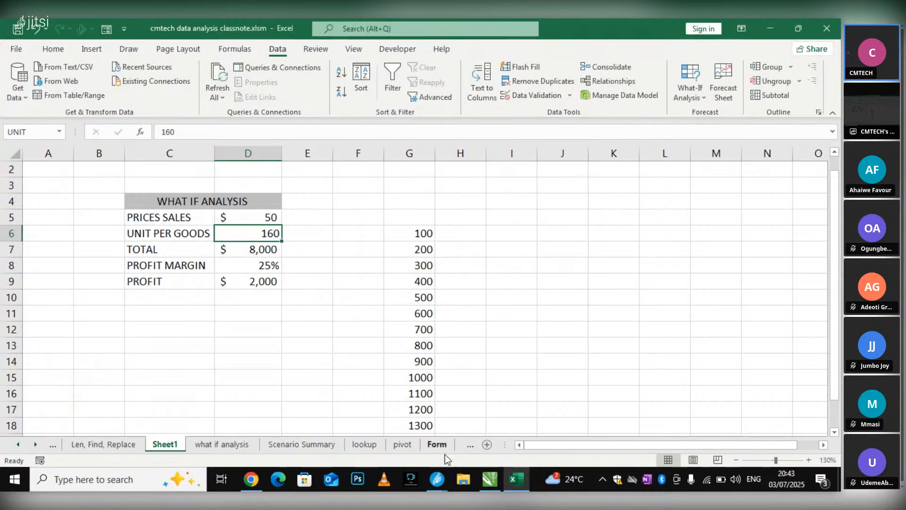
Check the participants in the Jitsi Meet call, and return to the Excel workbook
{"action": "mouse_move", "coordinate": [441, 481]}
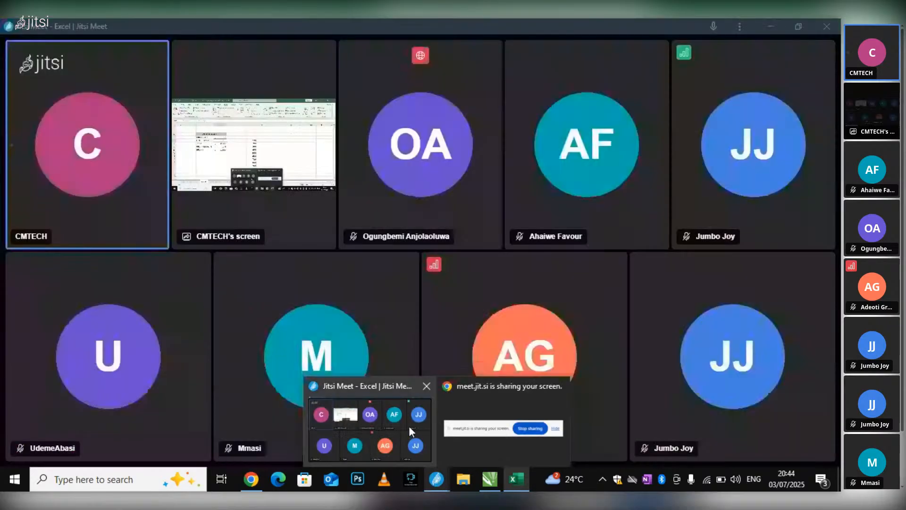
{"action": "left_click", "coordinate": [409, 427]}
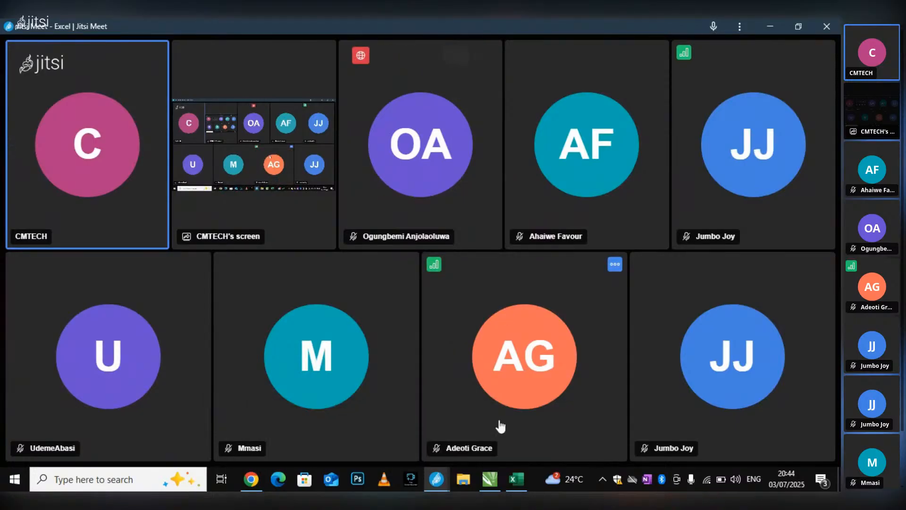
{"action": "left_click", "coordinate": [519, 478]}
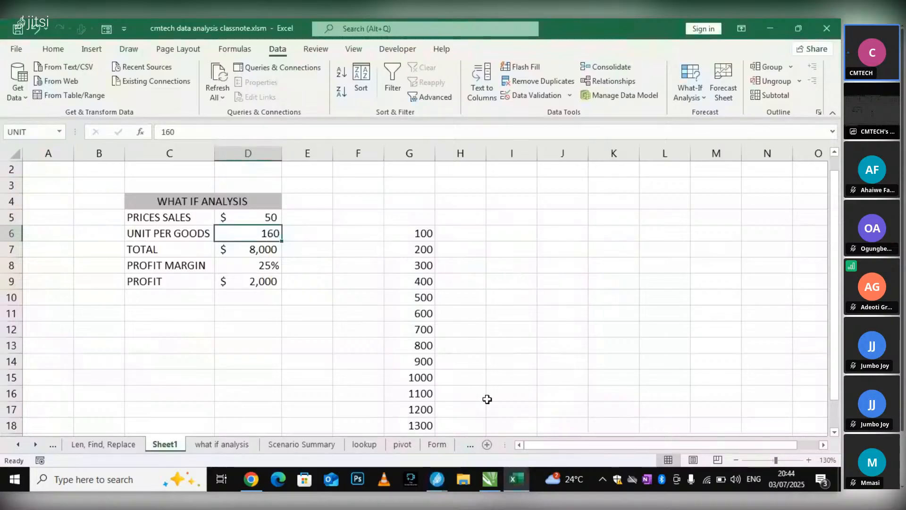
{"action": "left_click", "coordinate": [691, 89]}
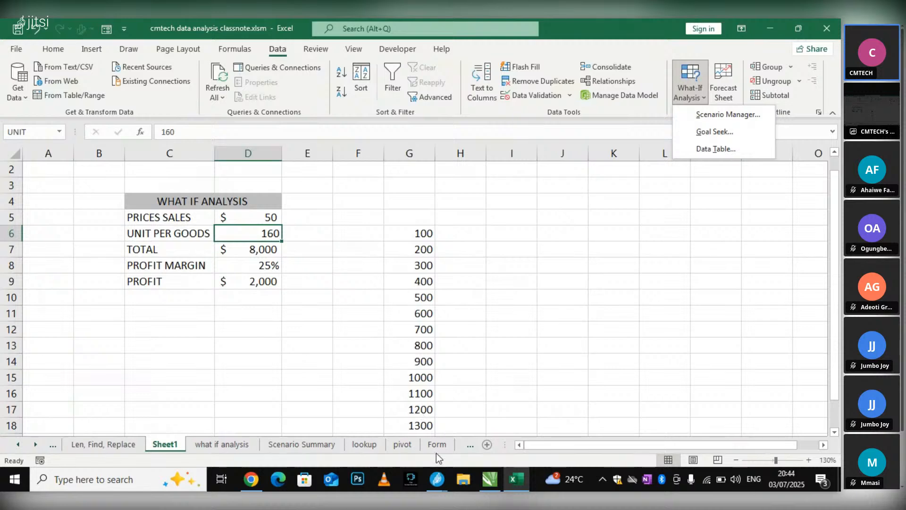
{"action": "left_click", "coordinate": [435, 486]}
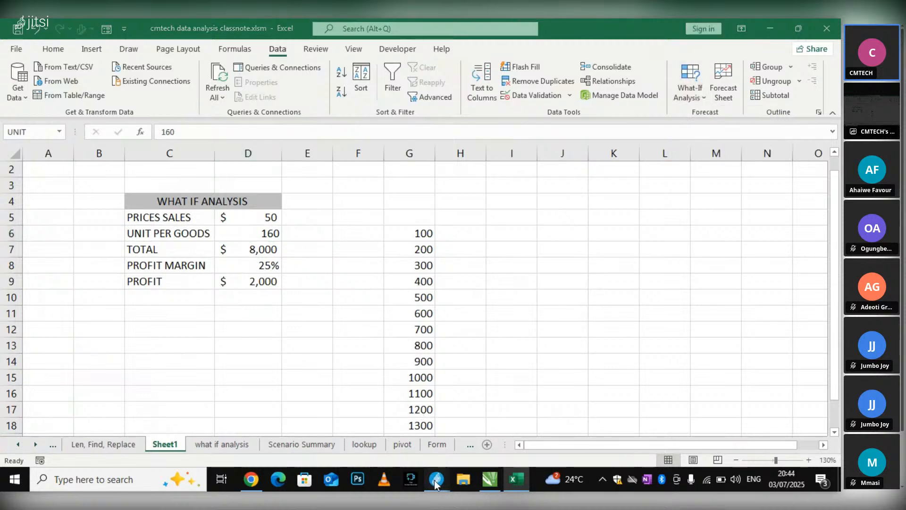
{"action": "left_click", "coordinate": [380, 424]}
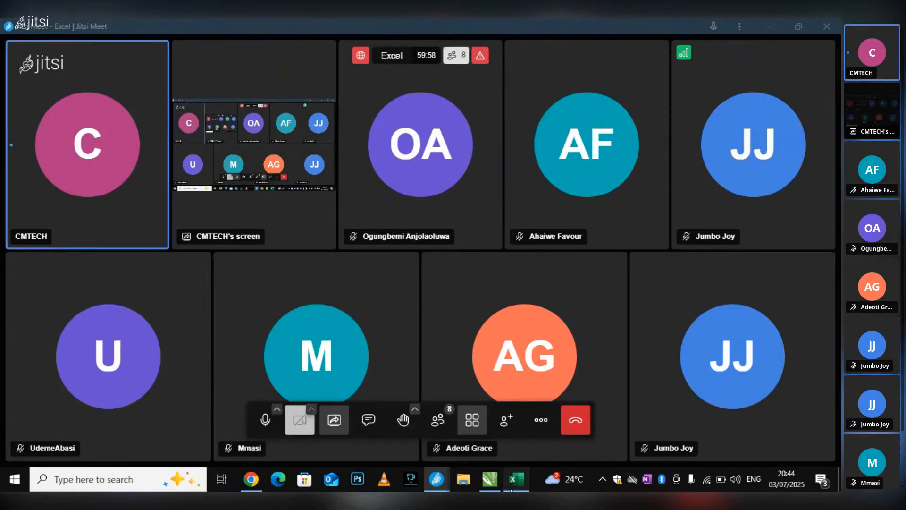
{"action": "left_click", "coordinate": [516, 479]}
{"action": "left_click", "coordinate": [391, 217]}
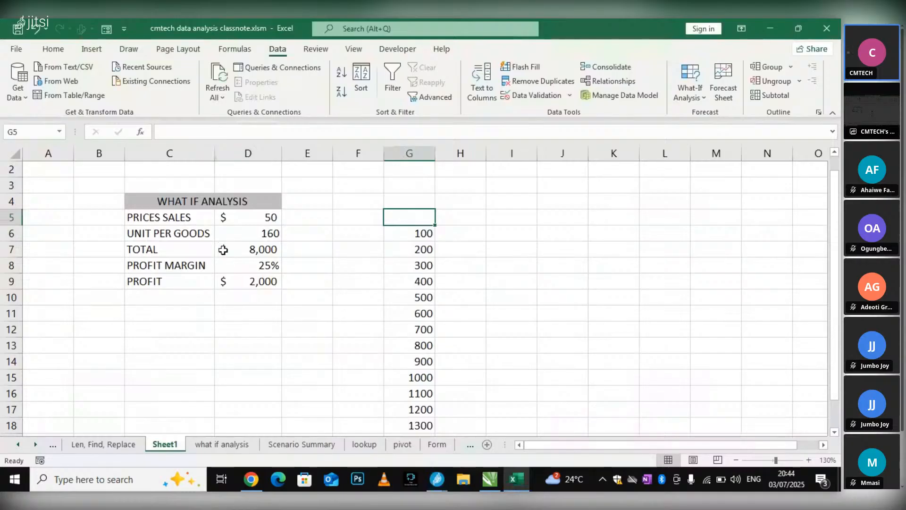
{"action": "left_click", "coordinate": [241, 233]}
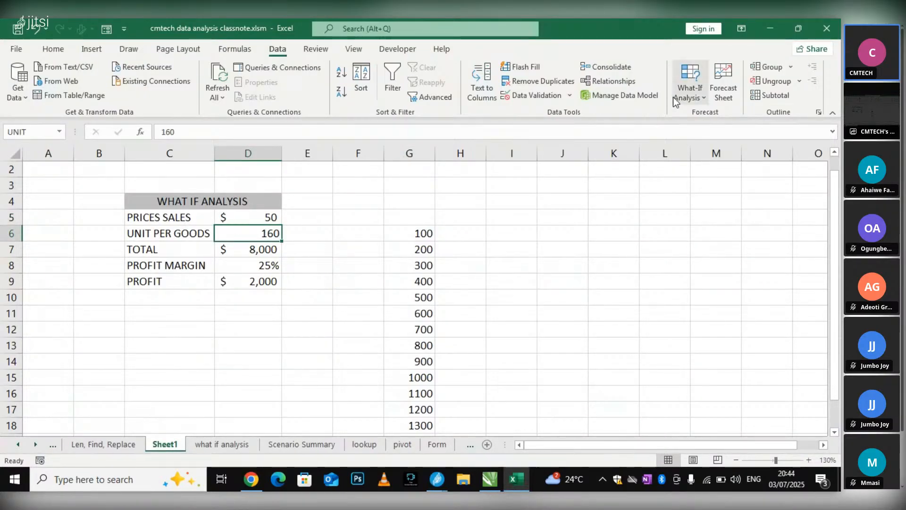
{"action": "left_click", "coordinate": [688, 97]}
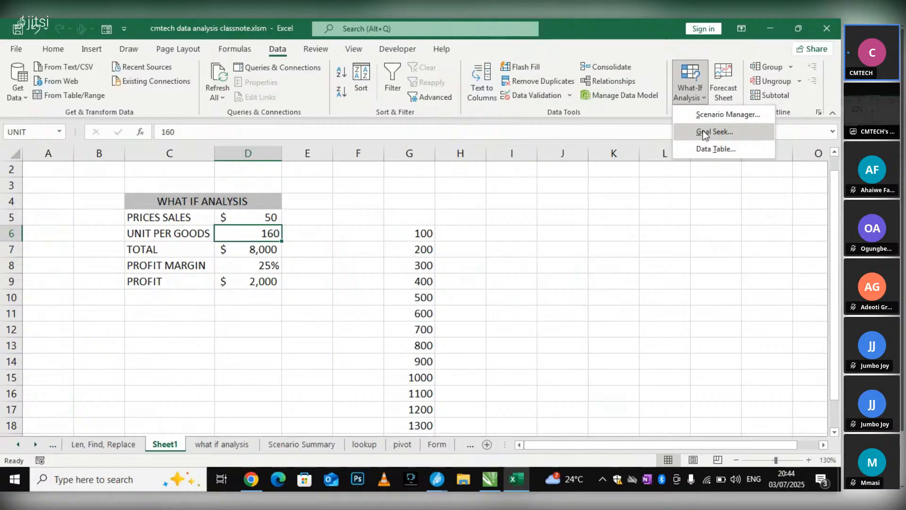
{"action": "left_click", "coordinate": [704, 131]}
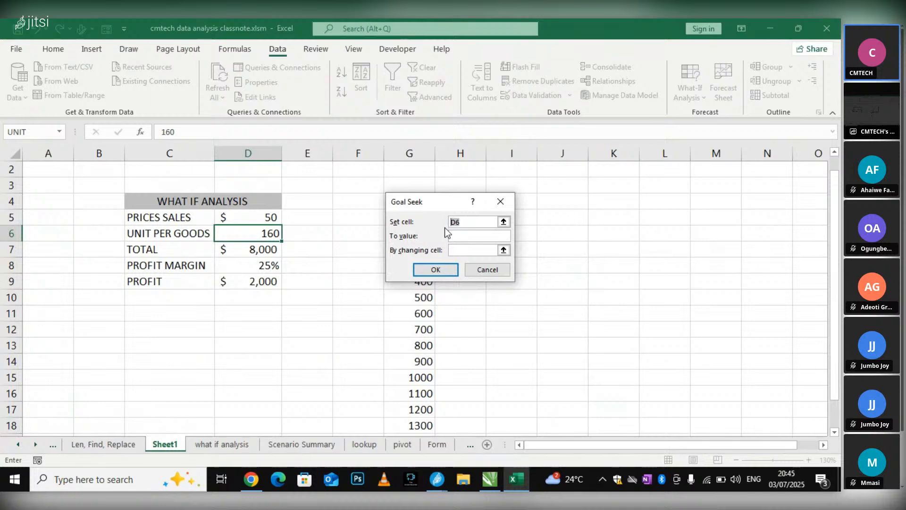
{"action": "left_click", "coordinate": [504, 274]}
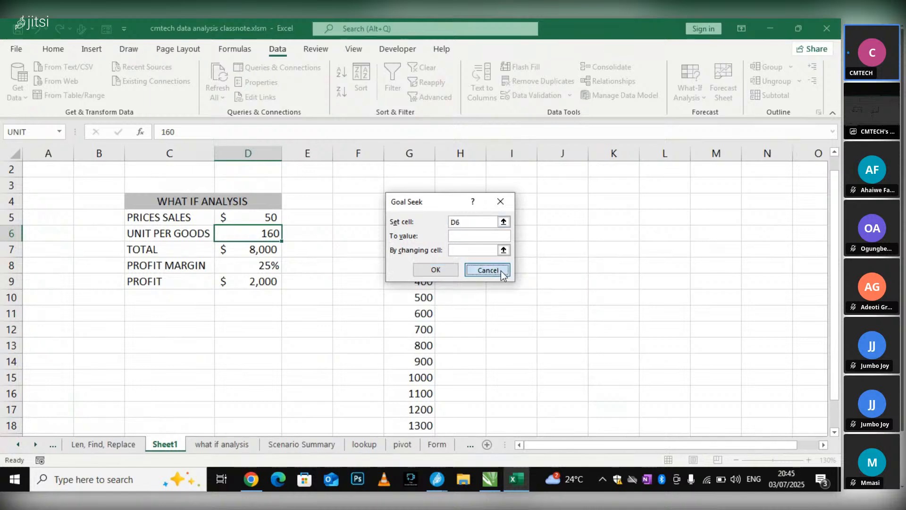
Inspect the formula in profit cell D9, and view the Goal Seek settings with that cell selected without running it
{"action": "double_click", "coordinate": [263, 280]}
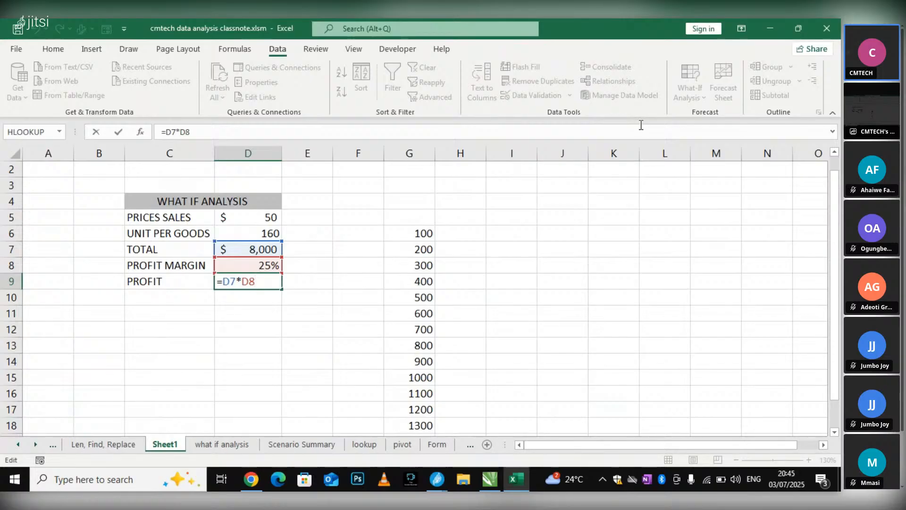
{"action": "left_click", "coordinate": [540, 296]}
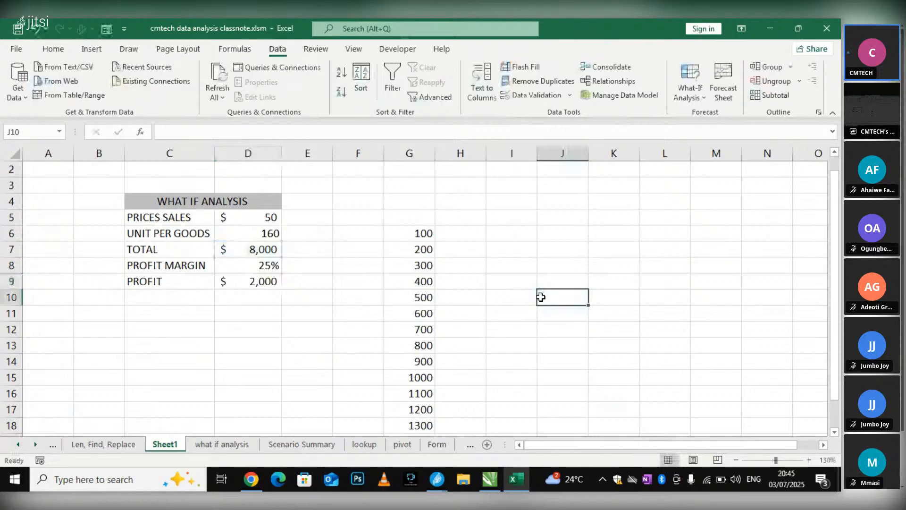
{"action": "left_click", "coordinate": [245, 281]}
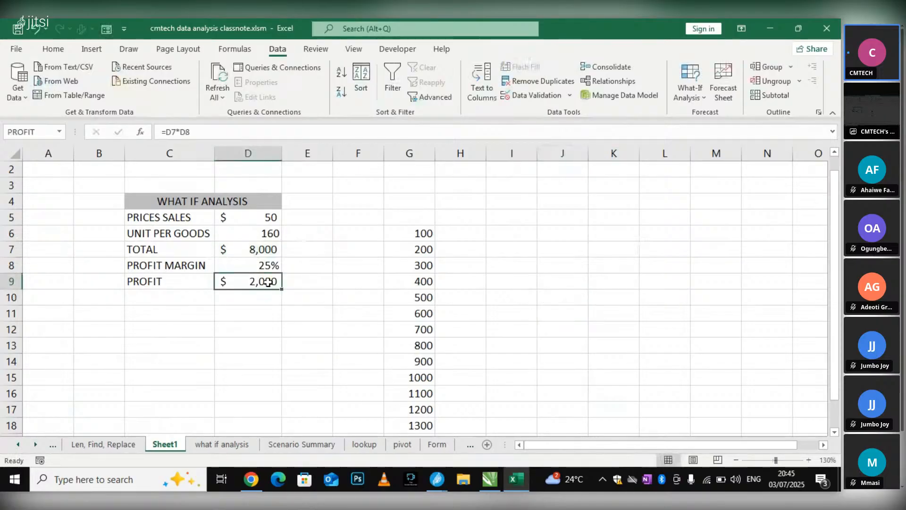
{"action": "left_click", "coordinate": [695, 96]}
{"action": "left_click", "coordinate": [705, 131]}
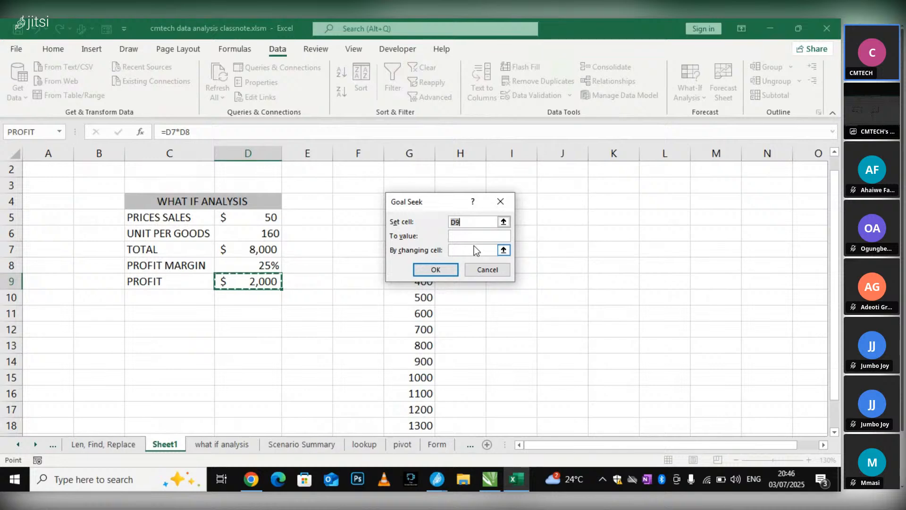
{"action": "left_click", "coordinate": [490, 271]}
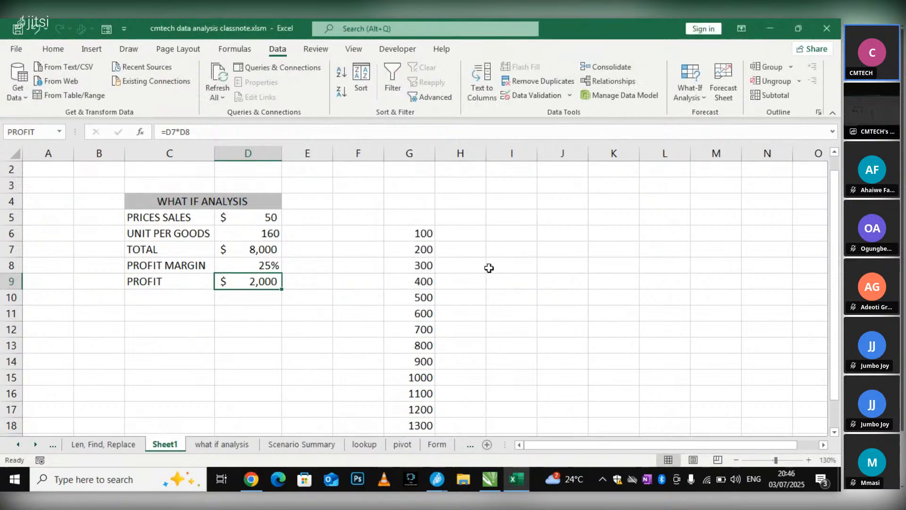
View the row and column input cell settings for a Data Table, and close them without creating one
{"action": "left_click", "coordinate": [637, 262]}
{"action": "scroll", "coordinate": [439, 237], "scroll_direction": "down", "scroll_amount": 1}
{"action": "scroll", "coordinate": [439, 238], "scroll_direction": "down", "scroll_amount": 1}
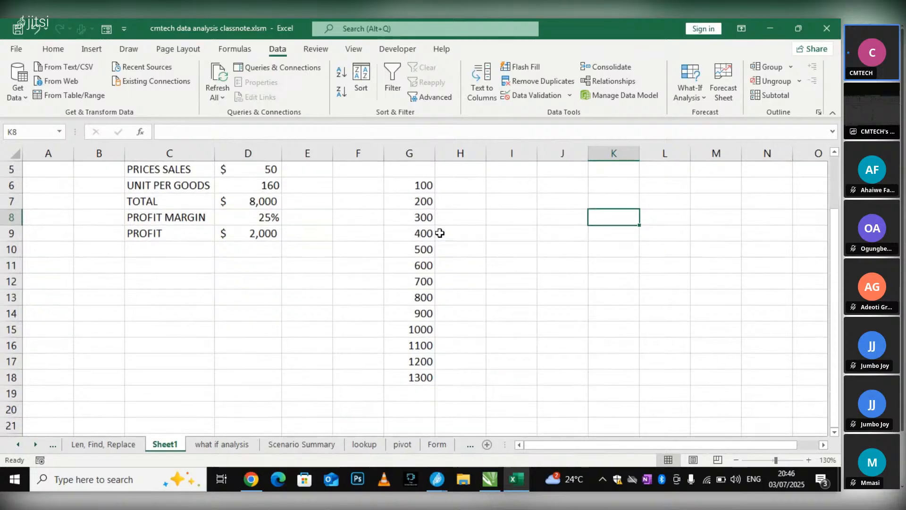
{"action": "scroll", "coordinate": [427, 234], "scroll_direction": "up", "scroll_amount": 2}
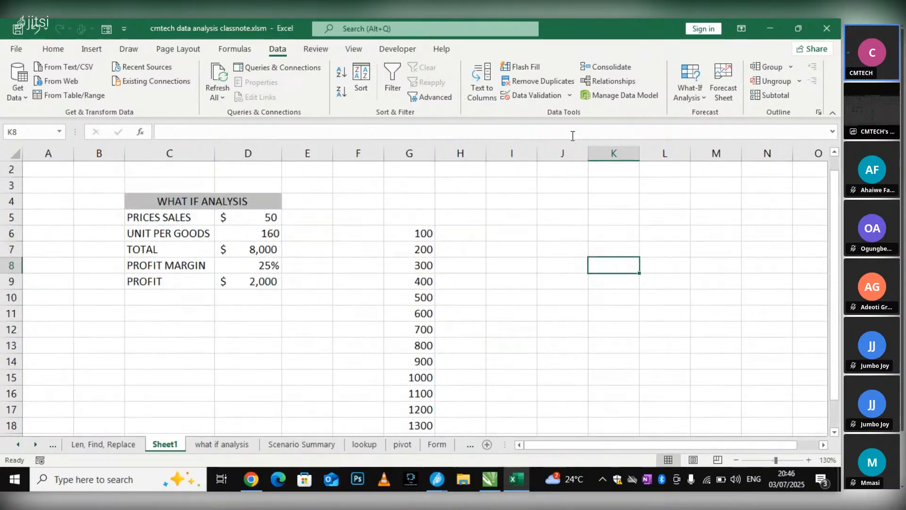
{"action": "left_click", "coordinate": [701, 99]}
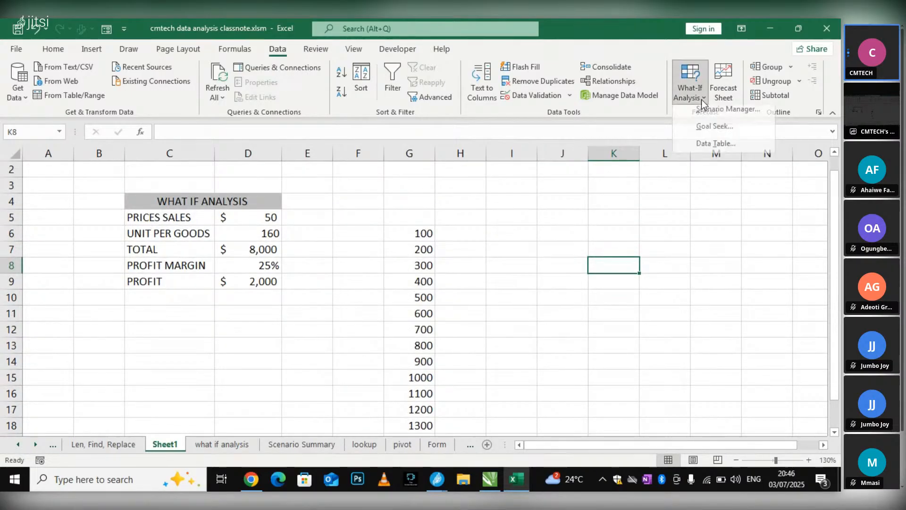
{"action": "left_click", "coordinate": [707, 149]}
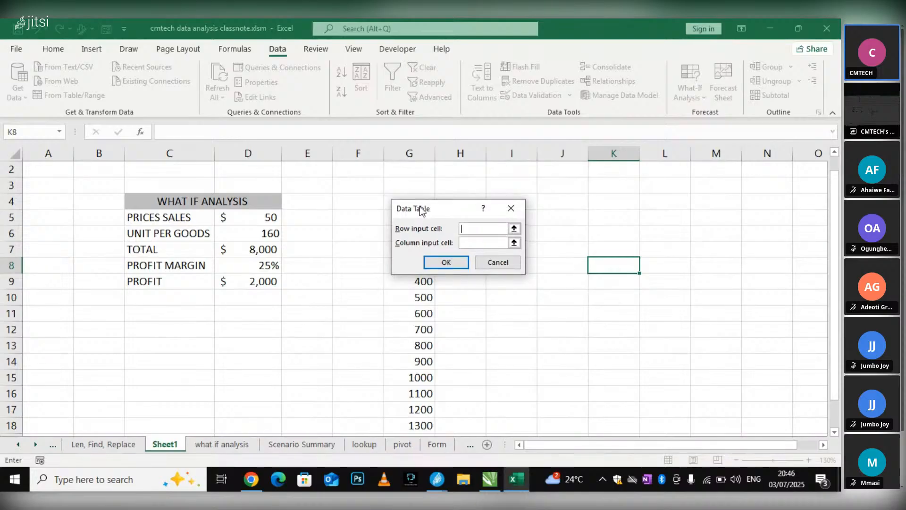
{"action": "left_click_drag", "start_coordinate": [416, 210], "coordinate": [552, 206]}
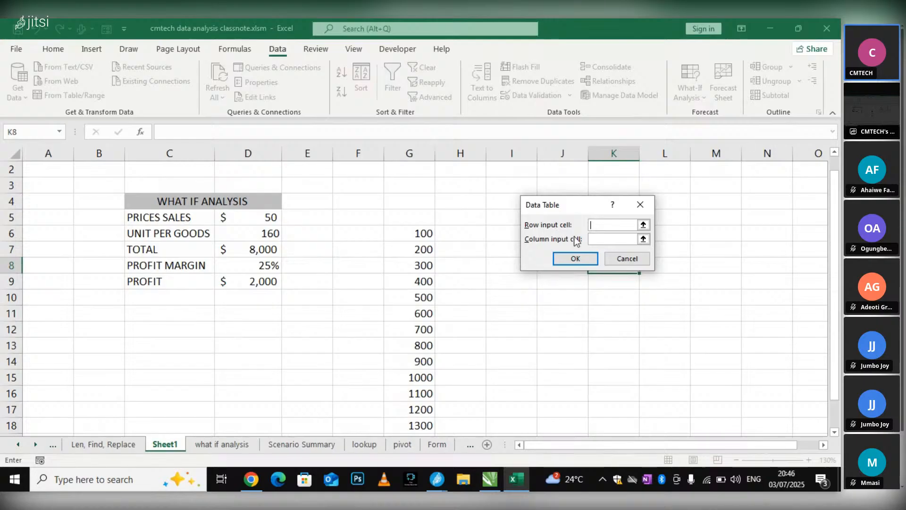
{"action": "left_click", "coordinate": [593, 237]}
{"action": "left_click", "coordinate": [638, 263]}
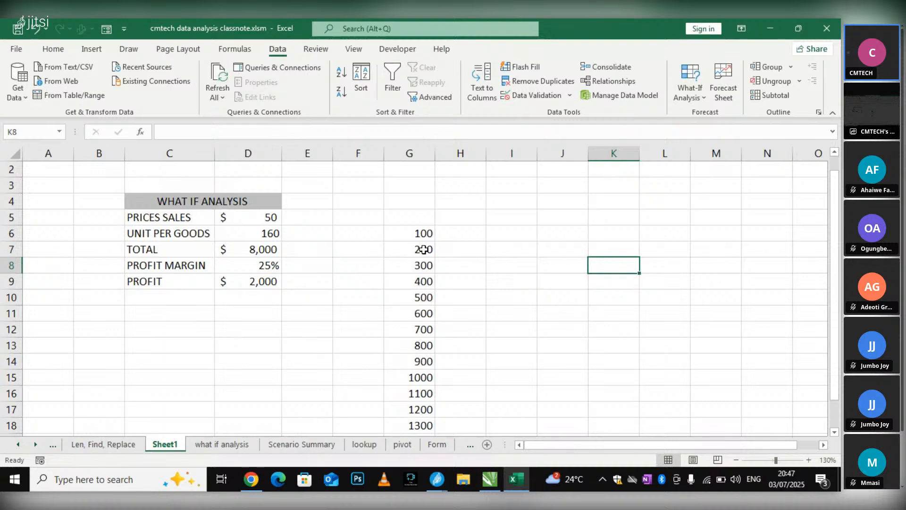
Link cell H5, above the column beside the unit quantities, to the profit cell D9 with the formula =PROFIT
{"action": "left_click", "coordinate": [463, 232]}
{"action": "left_click", "coordinate": [457, 211]}
{"action": "left_click", "coordinate": [254, 282]}
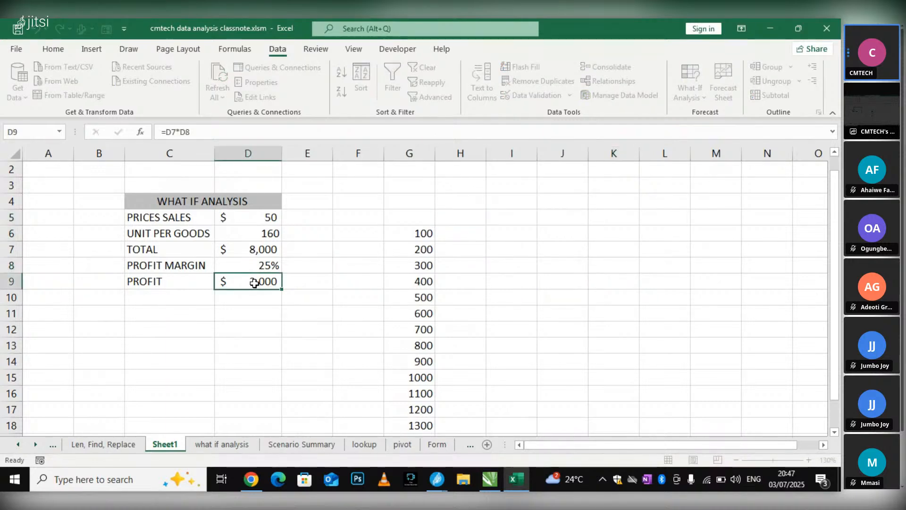
{"action": "left_click", "coordinate": [464, 221]}
{"action": "left_click", "coordinate": [246, 280]}
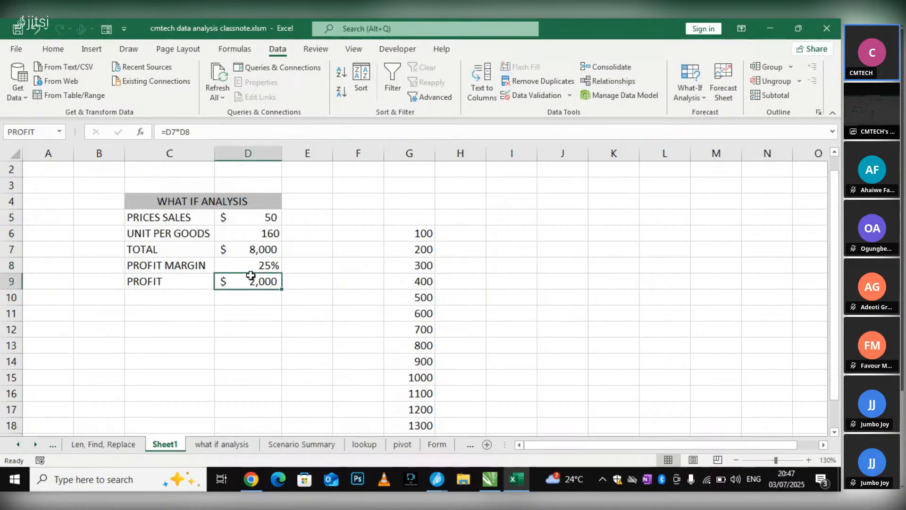
{"action": "left_click", "coordinate": [463, 217]}
{"action": "double_click", "coordinate": [471, 217]}
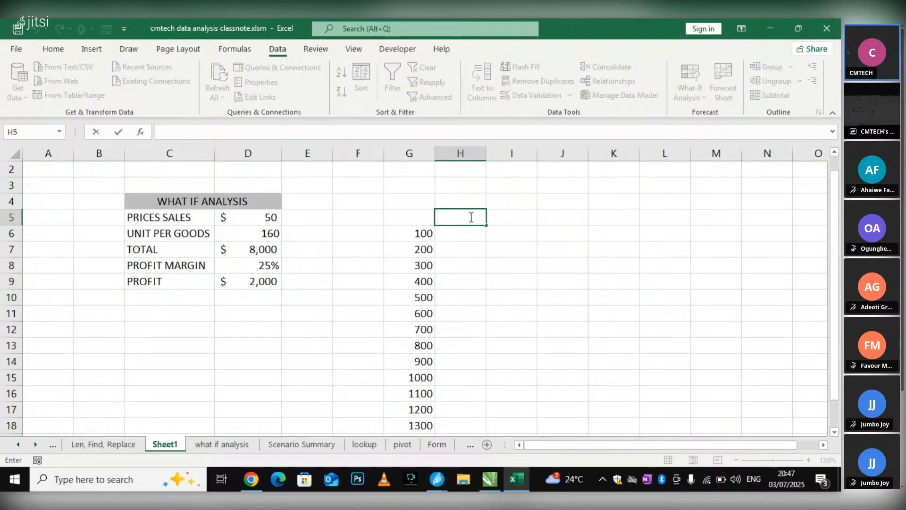
{"action": "type", "text": "="}
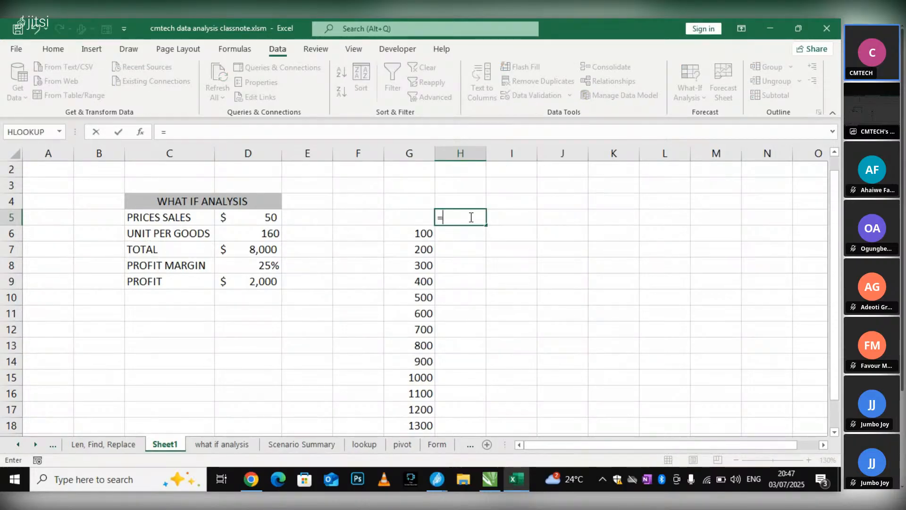
{"action": "left_click", "coordinate": [265, 282]}
{"action": "left_click", "coordinate": [491, 298]}
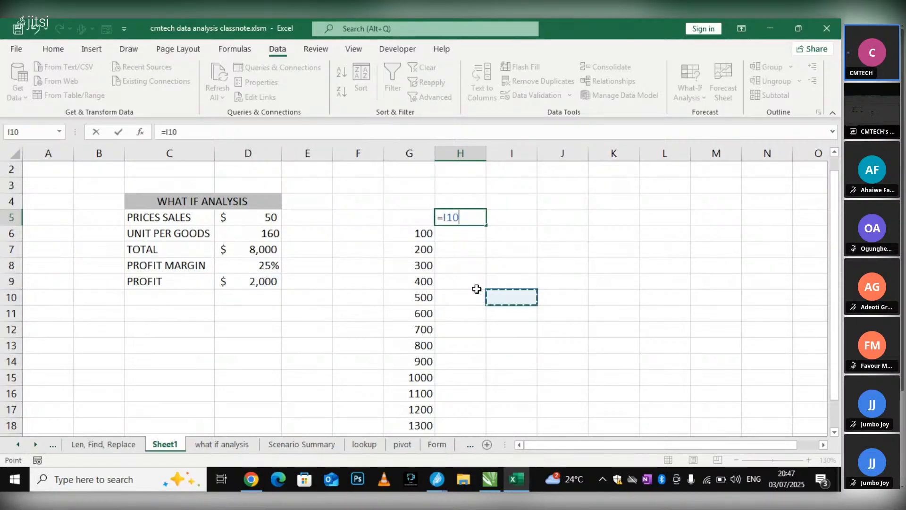
{"action": "left_click", "coordinate": [252, 282]}
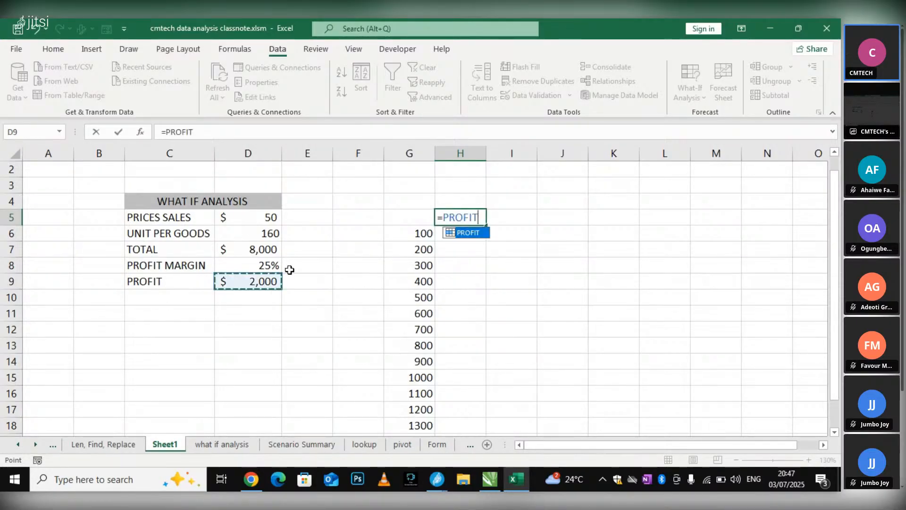
{"action": "key", "text": "Return"}
{"action": "left_click", "coordinate": [480, 262]}
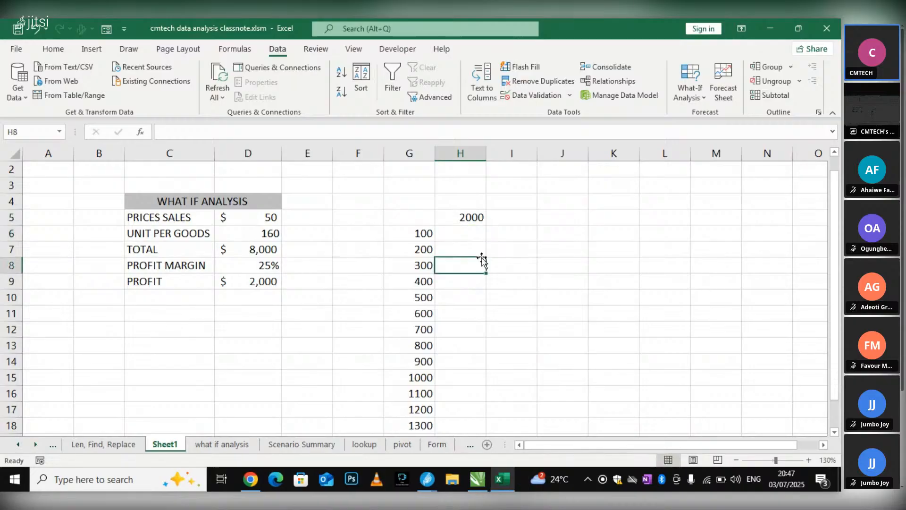
Create a Data Table over G5:H18 with profit cell D9 as the column input cell, and inspect the formula in H6
{"action": "scroll", "coordinate": [478, 256], "scroll_direction": "down", "scroll_amount": 1}
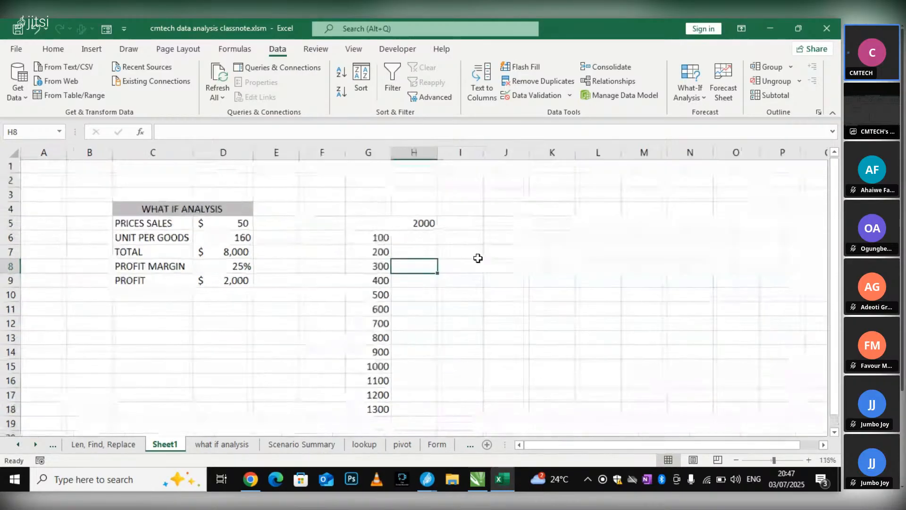
{"action": "left_click_drag", "start_coordinate": [365, 223], "coordinate": [419, 406]}
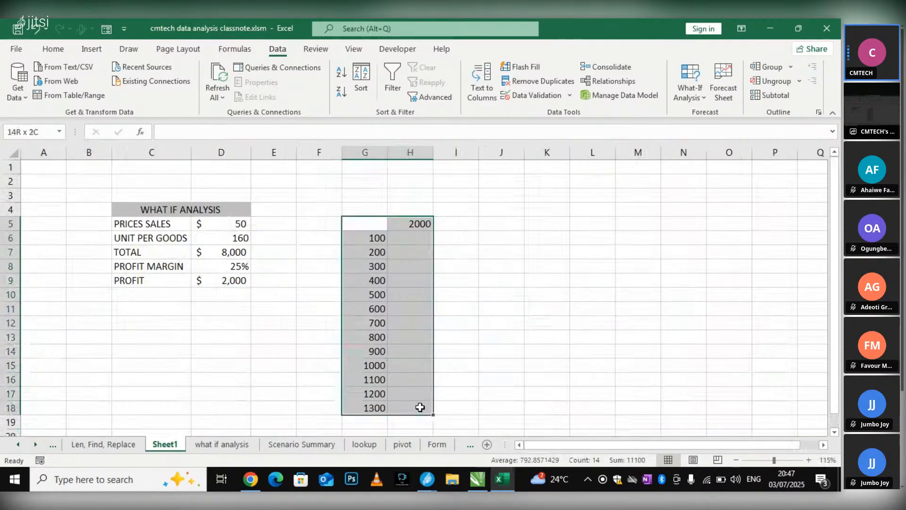
{"action": "left_click", "coordinate": [690, 93]}
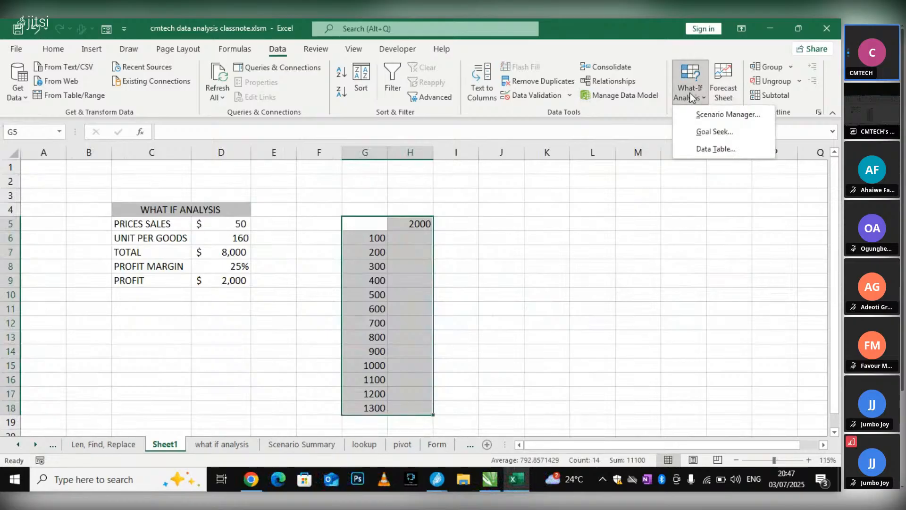
{"action": "left_click", "coordinate": [715, 148]}
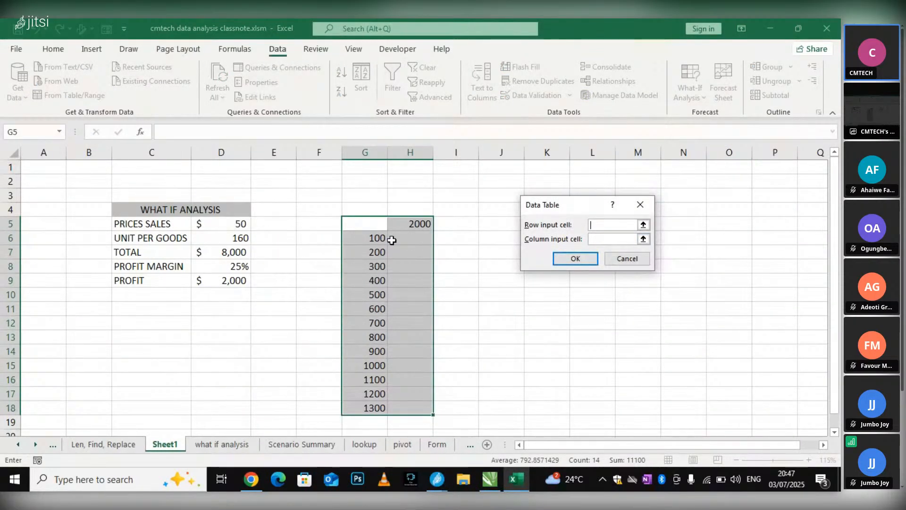
{"action": "left_click", "coordinate": [602, 239]}
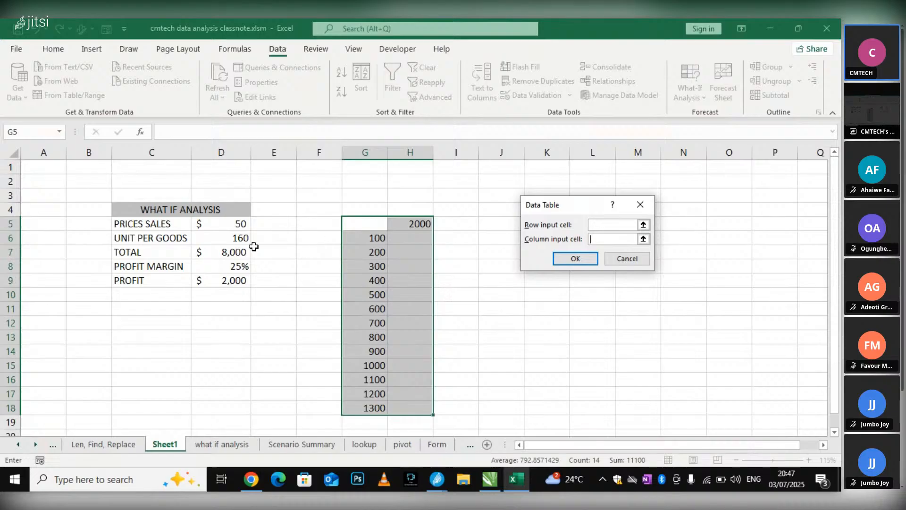
{"action": "left_click", "coordinate": [231, 282]}
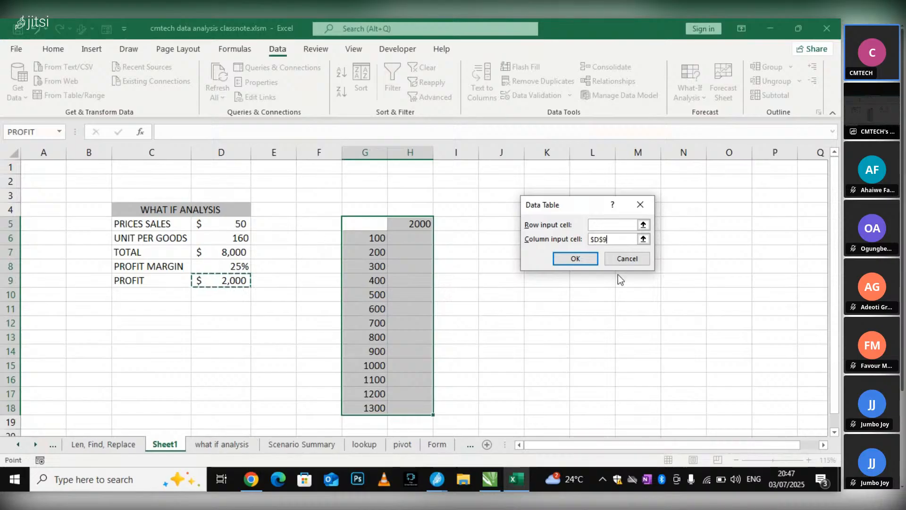
{"action": "left_click", "coordinate": [572, 259]}
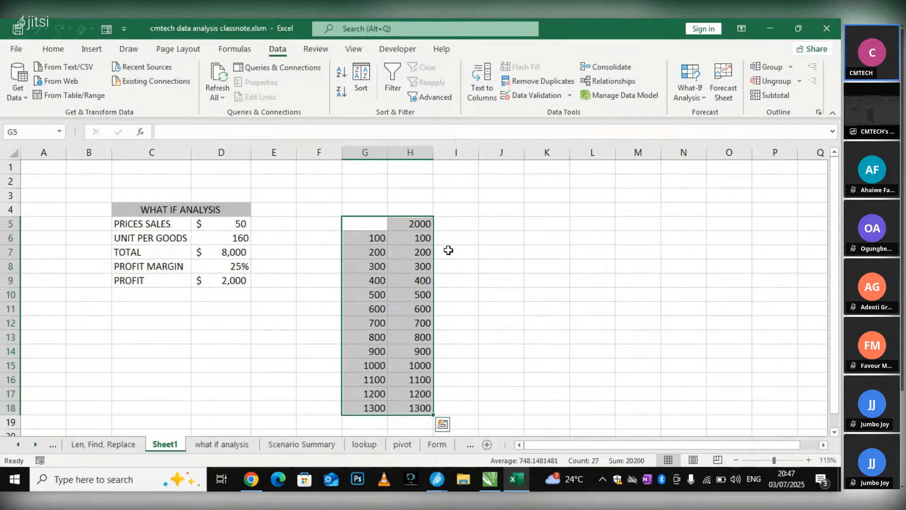
{"action": "left_click", "coordinate": [445, 211]}
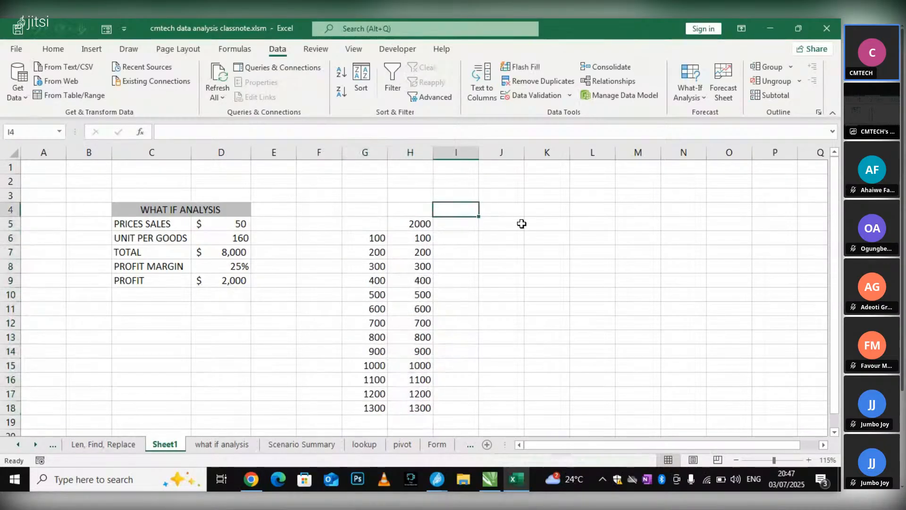
{"action": "left_click", "coordinate": [415, 238]}
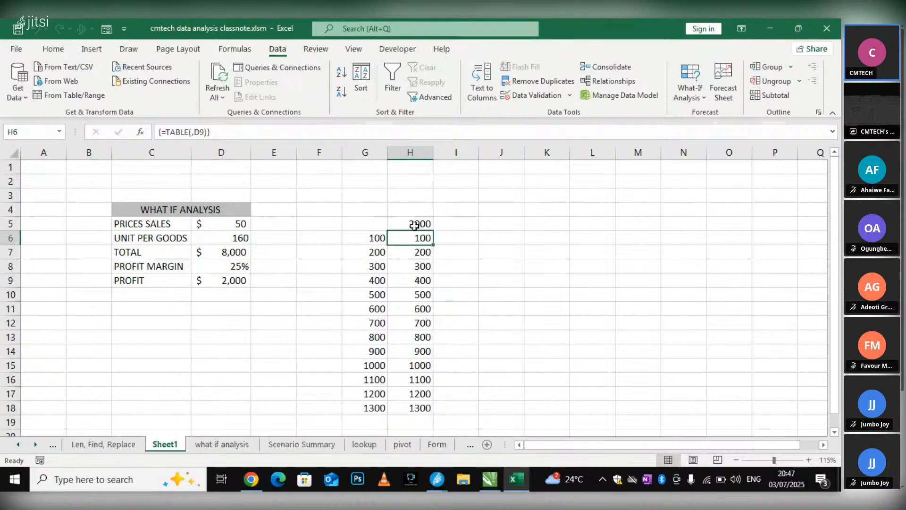
Clear the Data Table results from H6:H18
{"action": "left_click_drag", "start_coordinate": [411, 236], "coordinate": [424, 410]}
{"action": "key", "text": "Delete"}
{"action": "left_click", "coordinate": [509, 252]}
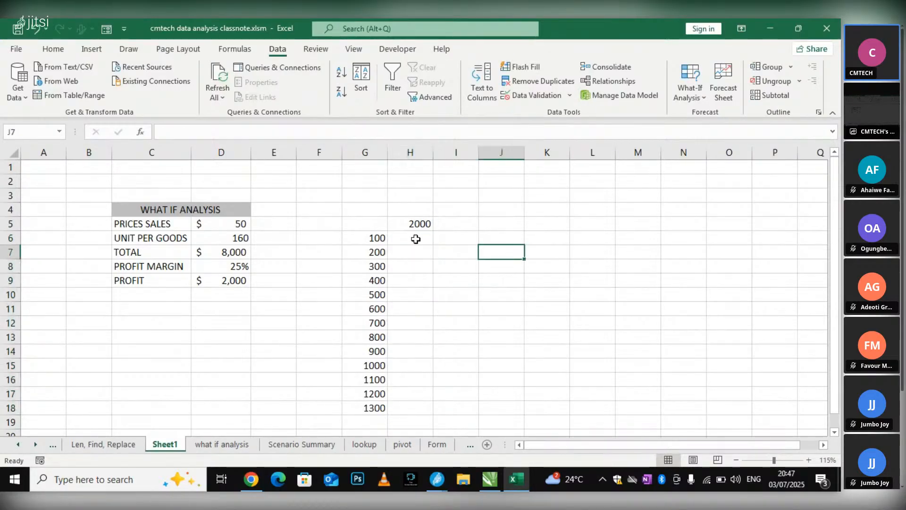
{"action": "left_click", "coordinate": [697, 96]}
{"action": "left_click", "coordinate": [710, 150]}
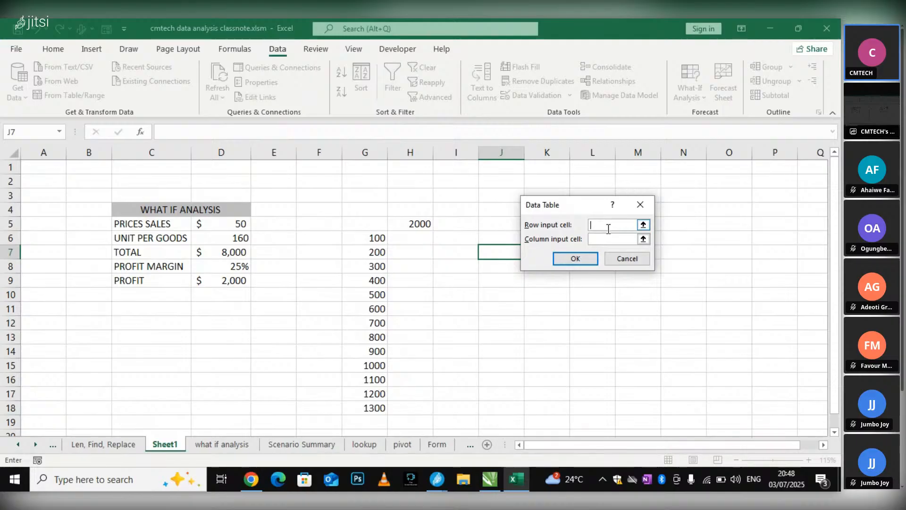
{"action": "left_click", "coordinate": [640, 204]}
Examine the layout of the finished one-variable Data Table in columns F and G of the what if analysis sheet
{"action": "left_click", "coordinate": [215, 447]}
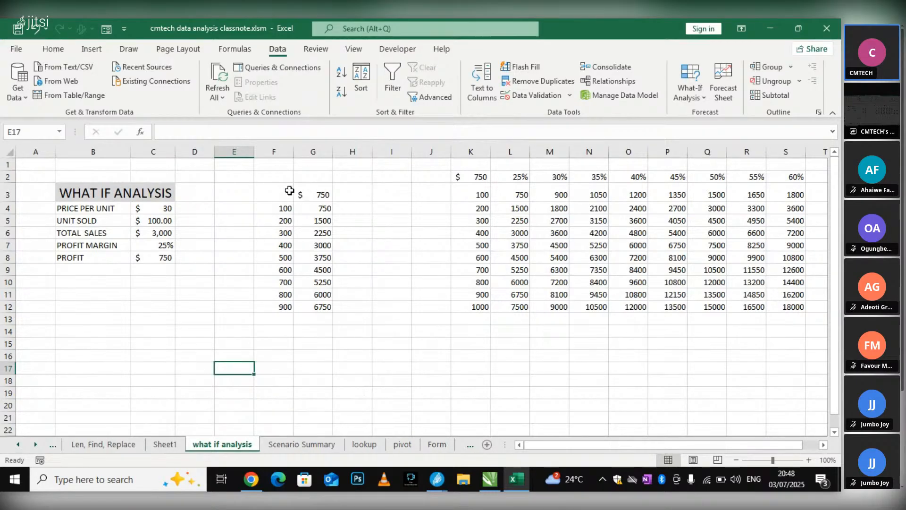
{"action": "left_click_drag", "start_coordinate": [285, 187], "coordinate": [280, 254]}
{"action": "left_click_drag", "start_coordinate": [331, 308], "coordinate": [327, 321]}
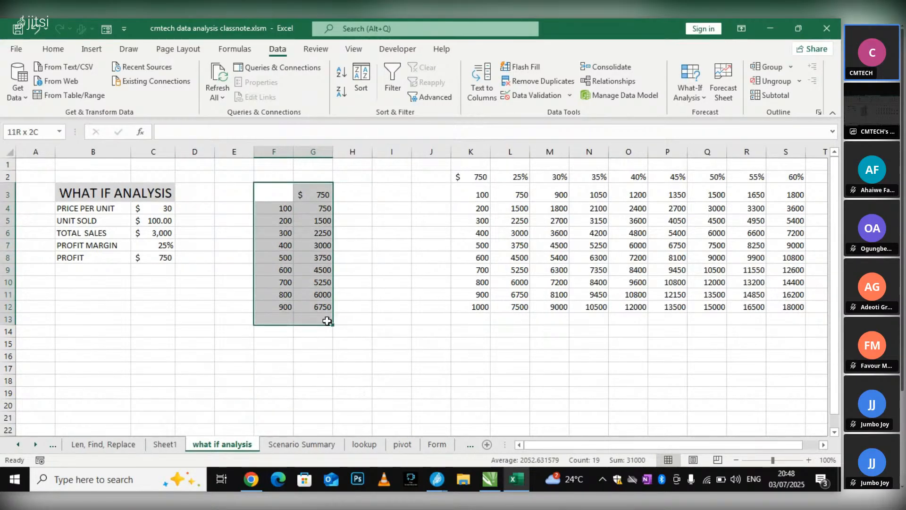
{"action": "left_click", "coordinate": [355, 210]}
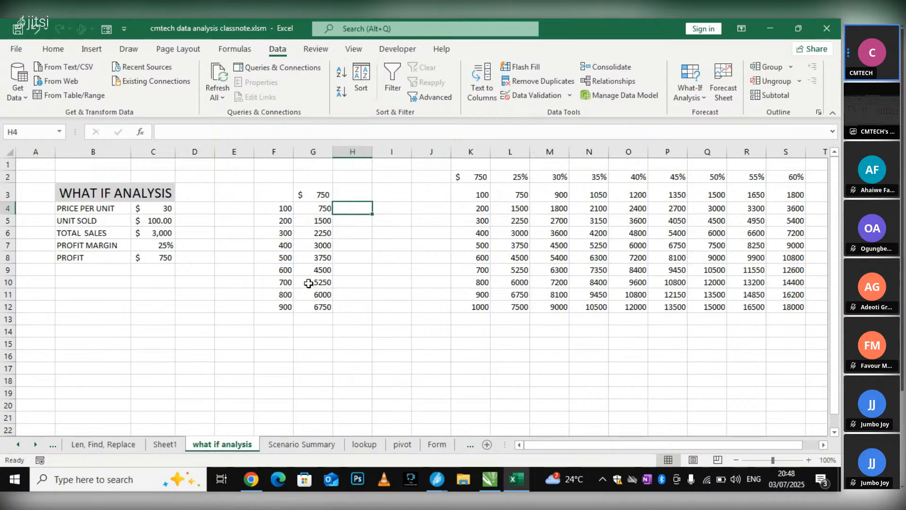
Create a Data Table over G5:H18 on Sheet1 with the units cell D6 as the column input cell
{"action": "left_click", "coordinate": [166, 449]}
{"action": "left_click", "coordinate": [471, 250]}
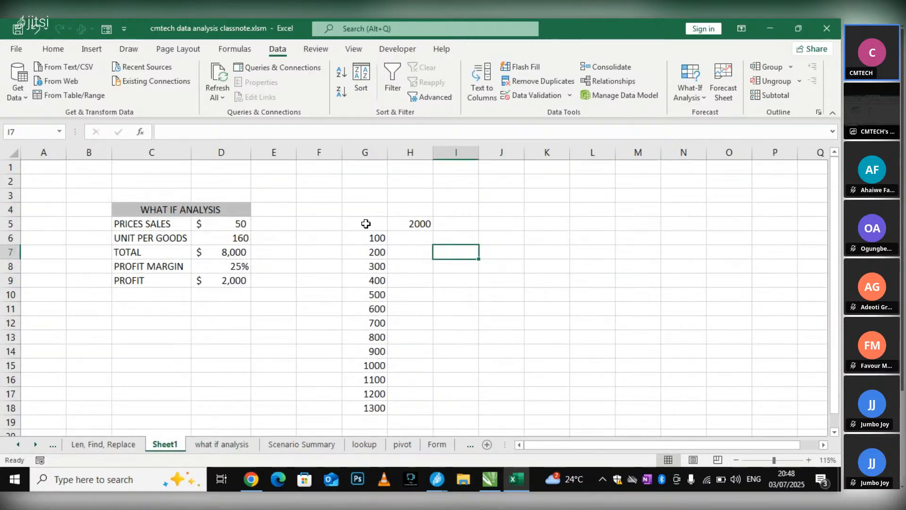
{"action": "left_click_drag", "start_coordinate": [366, 225], "coordinate": [425, 409]}
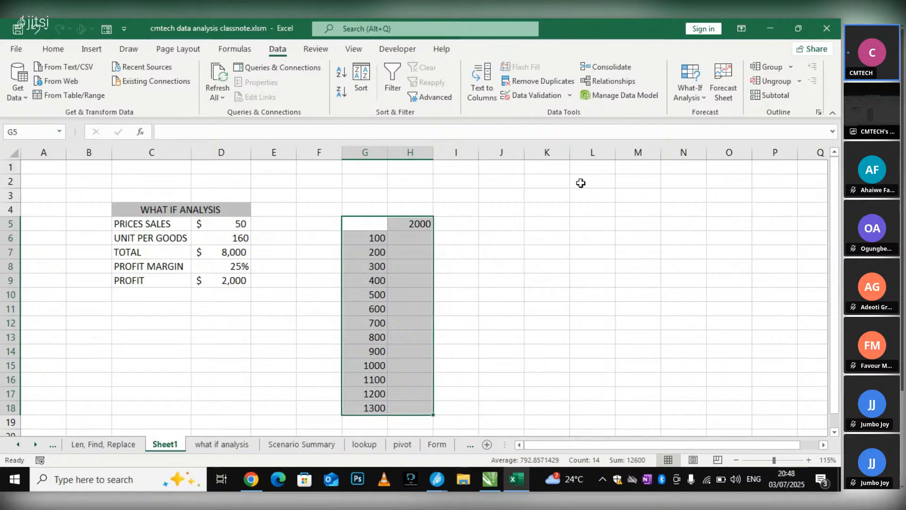
{"action": "left_click", "coordinate": [701, 99]}
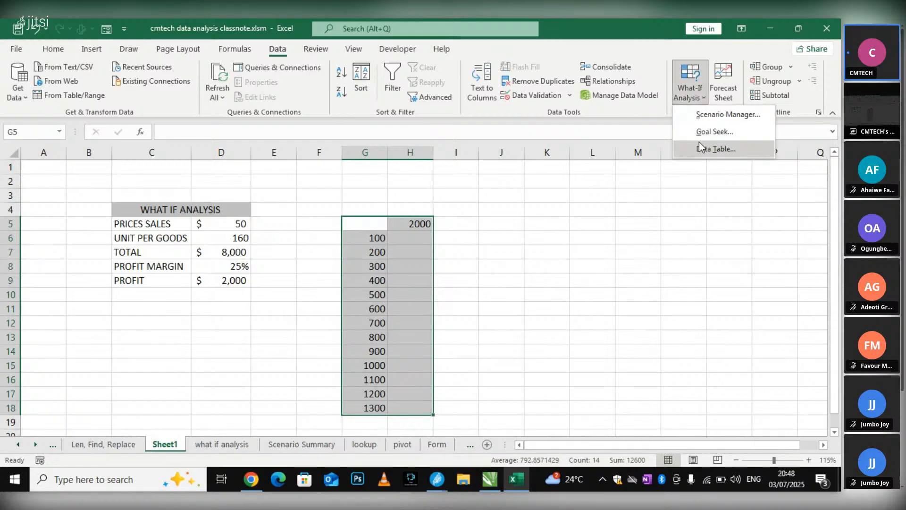
{"action": "left_click", "coordinate": [700, 143]}
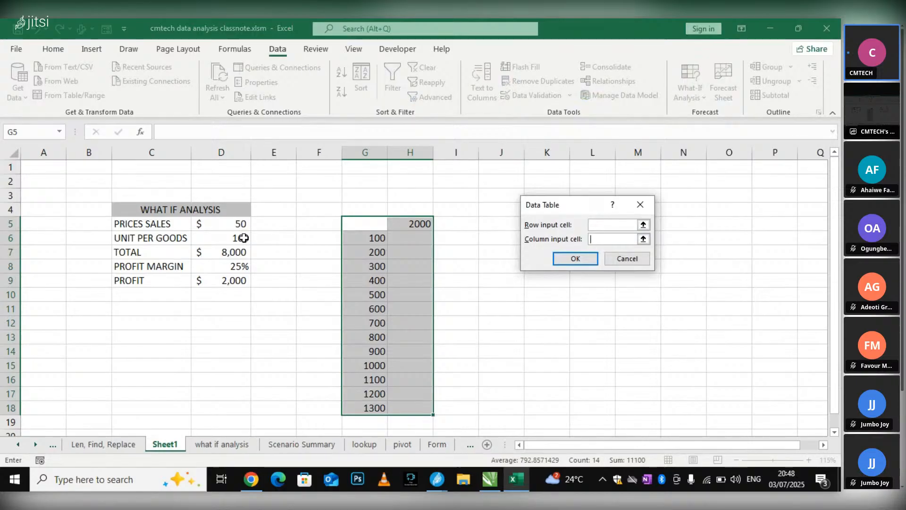
{"action": "left_click", "coordinate": [244, 237]}
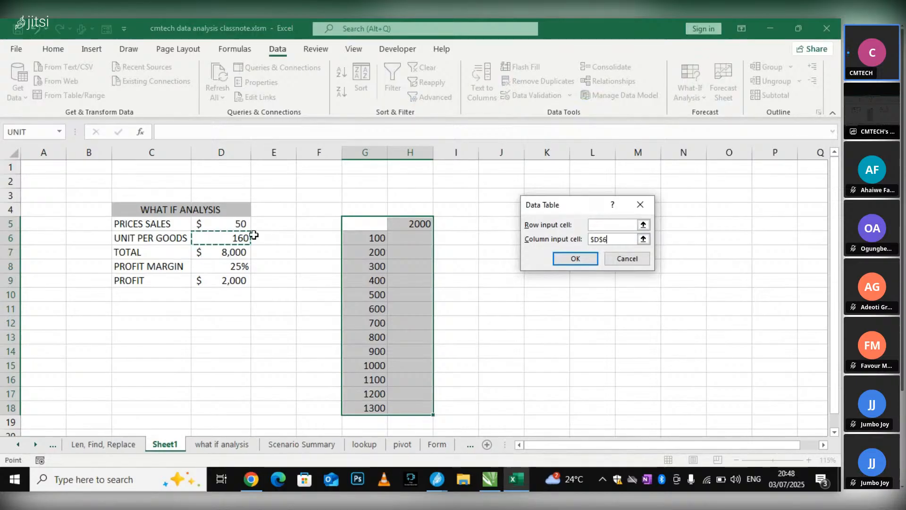
{"action": "left_click", "coordinate": [576, 259]}
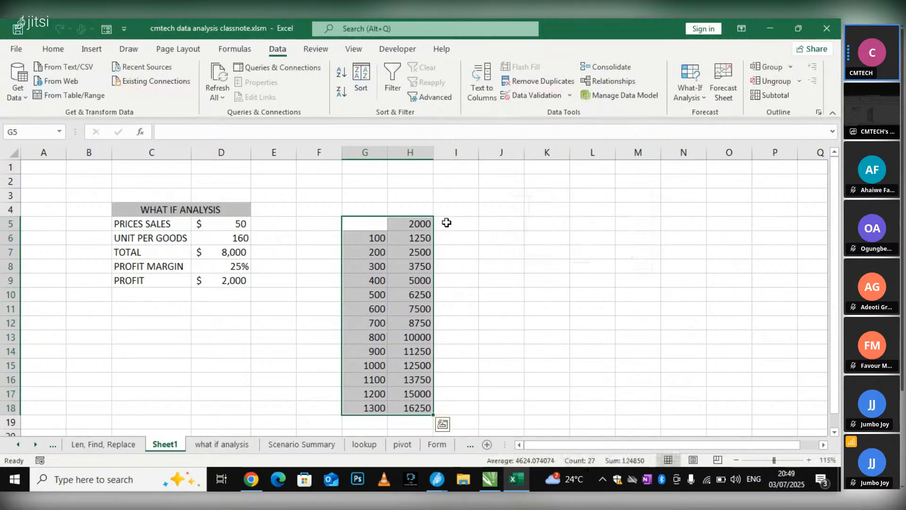
{"action": "left_click", "coordinate": [546, 224]}
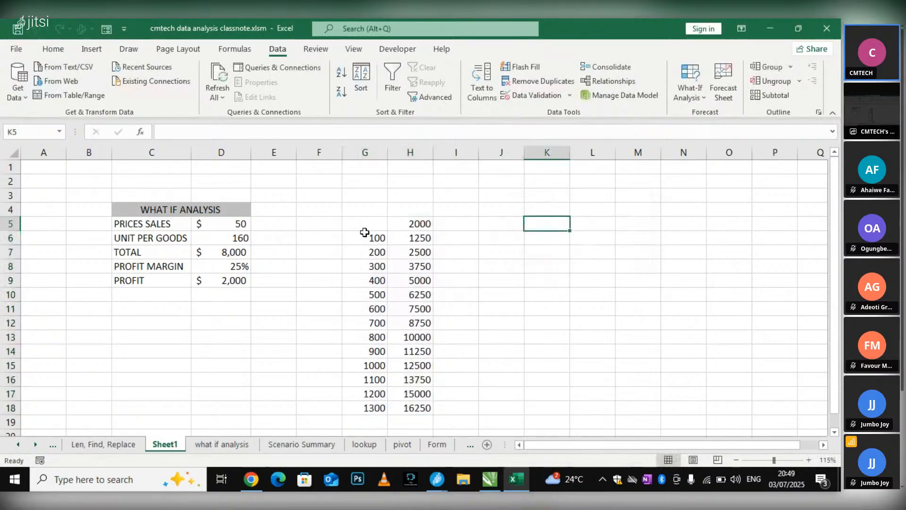
Apply the 100 QTY scenario from the Scenario Manager to the units cell D6, and check the profit cell D9
{"action": "left_click", "coordinate": [235, 281]}
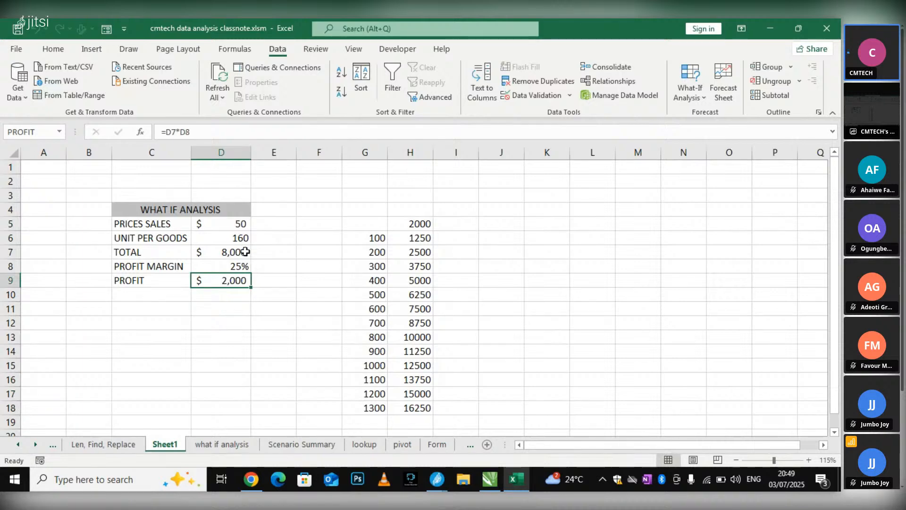
{"action": "left_click", "coordinate": [242, 238]}
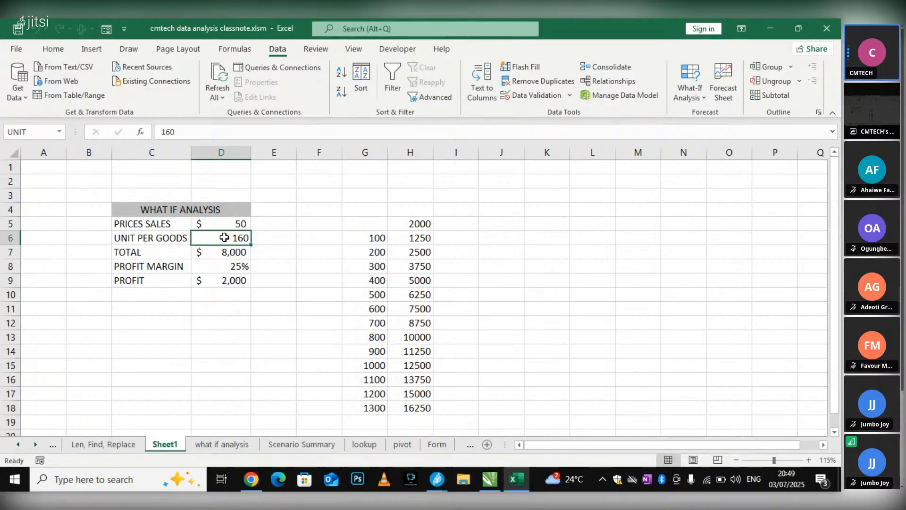
{"action": "left_click", "coordinate": [695, 90]}
{"action": "left_click", "coordinate": [696, 114]}
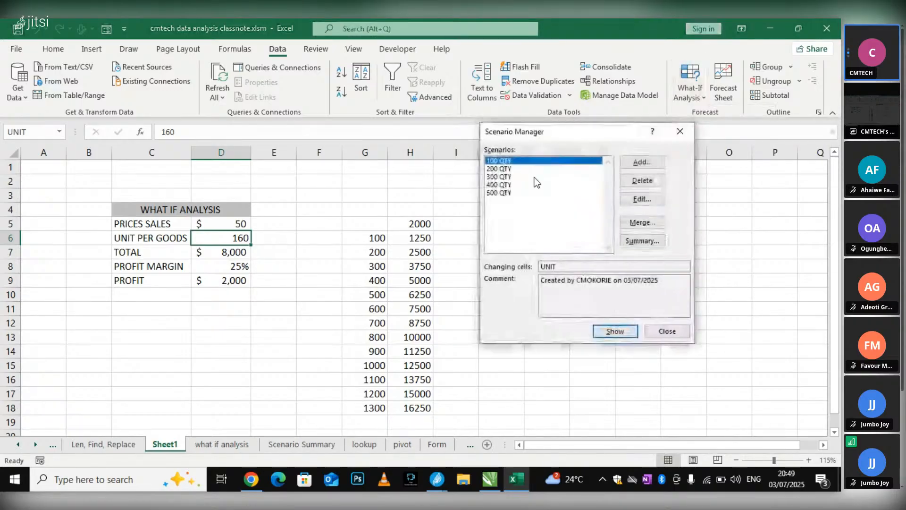
{"action": "left_click", "coordinate": [613, 332]}
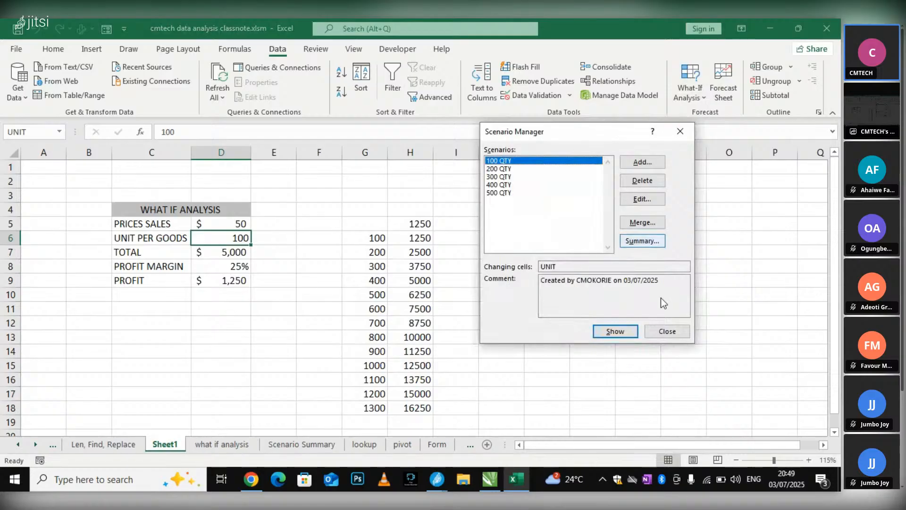
{"action": "left_click", "coordinate": [661, 330]}
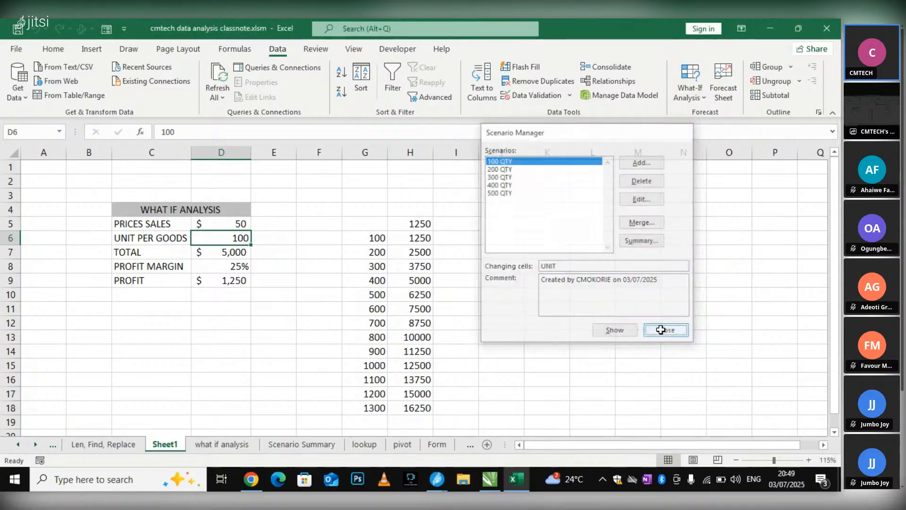
{"action": "left_click", "coordinate": [234, 280]}
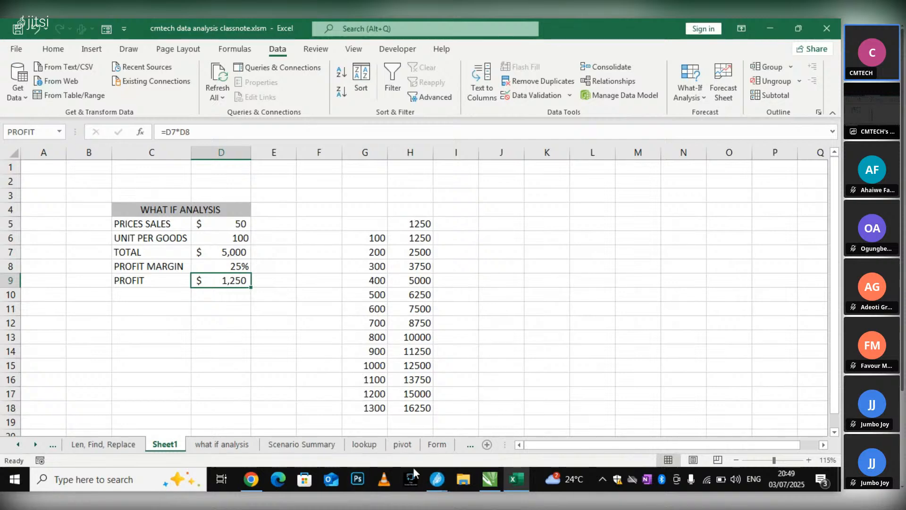
Check the meeting in the Jitsi Meet window, and return to the Excel workbook
{"action": "left_click", "coordinate": [438, 480]}
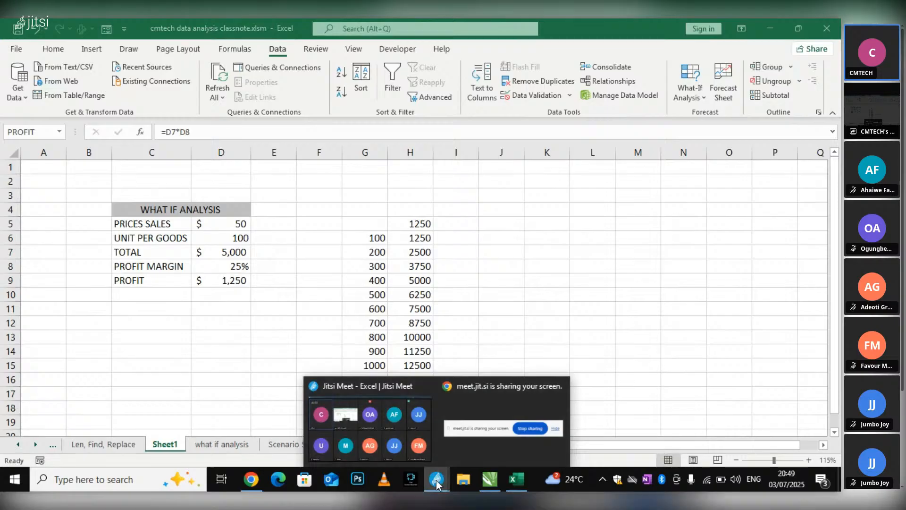
{"action": "left_click", "coordinate": [401, 448]}
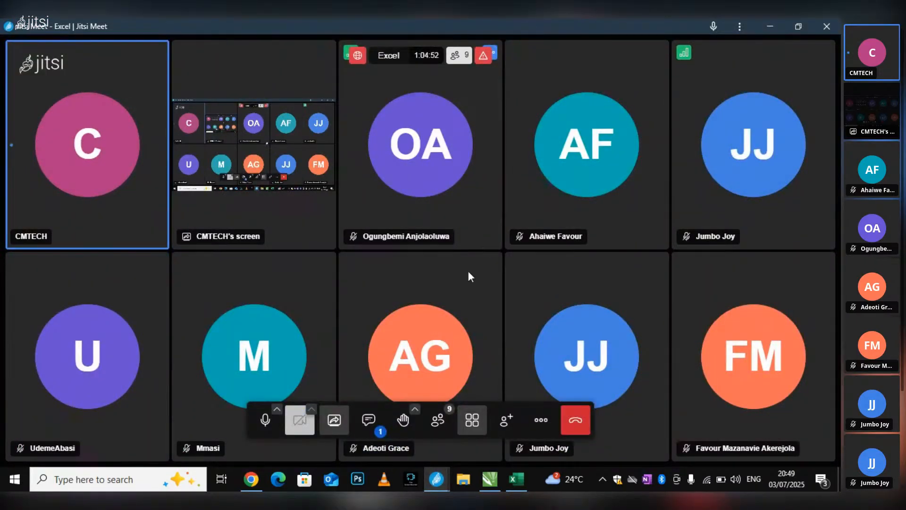
{"action": "left_click", "coordinate": [513, 478]}
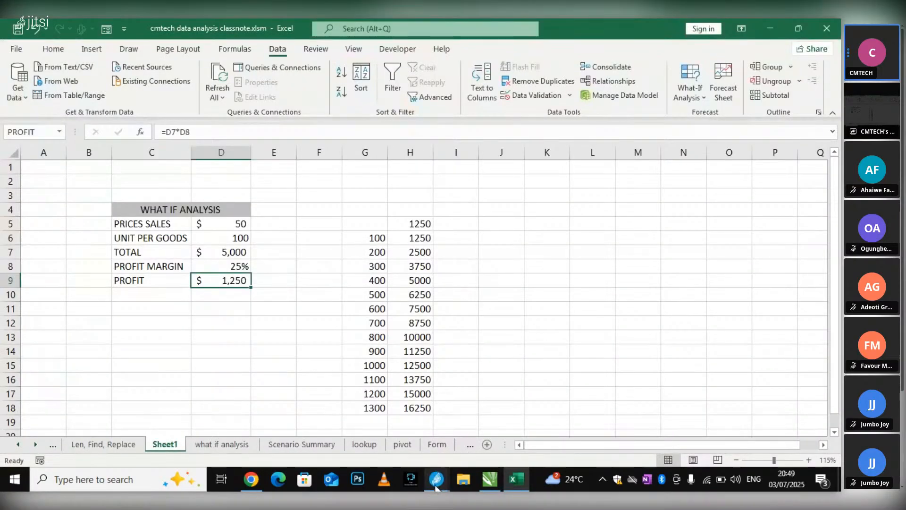
{"action": "mouse_move", "coordinate": [435, 486]}
{"action": "mouse_move", "coordinate": [412, 462]}
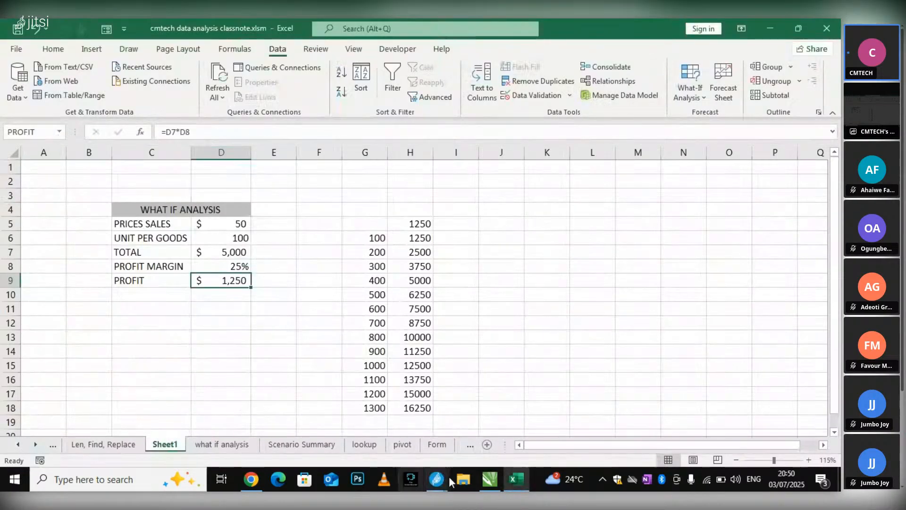
{"action": "left_click", "coordinate": [379, 442]}
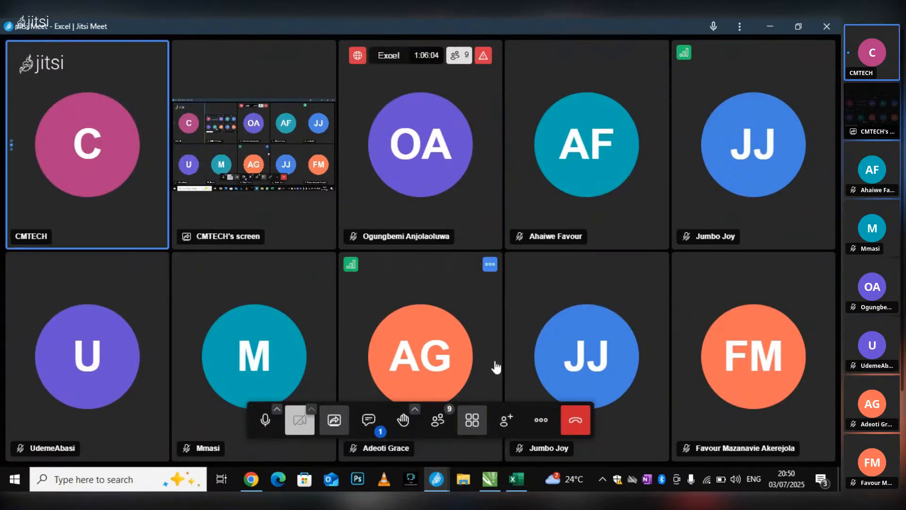
{"action": "left_click", "coordinate": [517, 479]}
{"action": "left_click", "coordinate": [550, 223]}
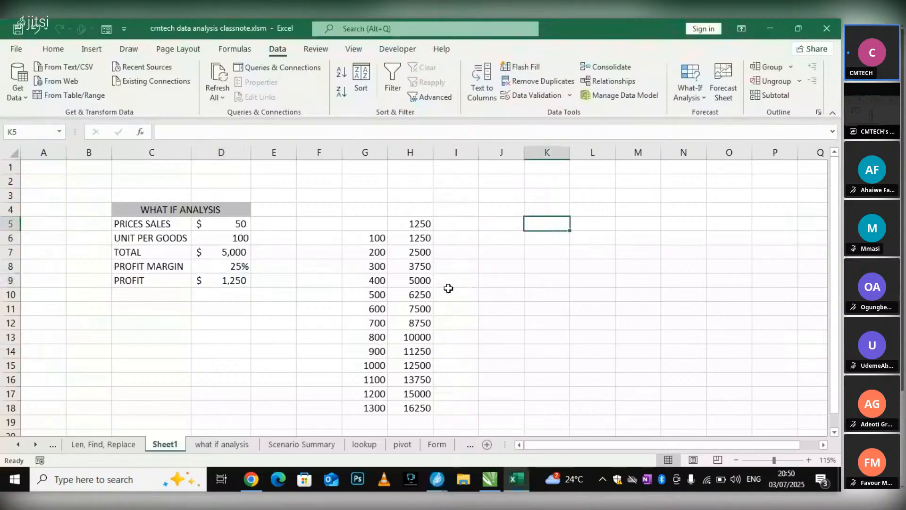
{"action": "scroll", "coordinate": [641, 289], "scroll_direction": "down", "scroll_amount": 1}
{"action": "scroll", "coordinate": [640, 289], "scroll_direction": "up", "scroll_amount": 1}
{"action": "left_click", "coordinate": [380, 224]}
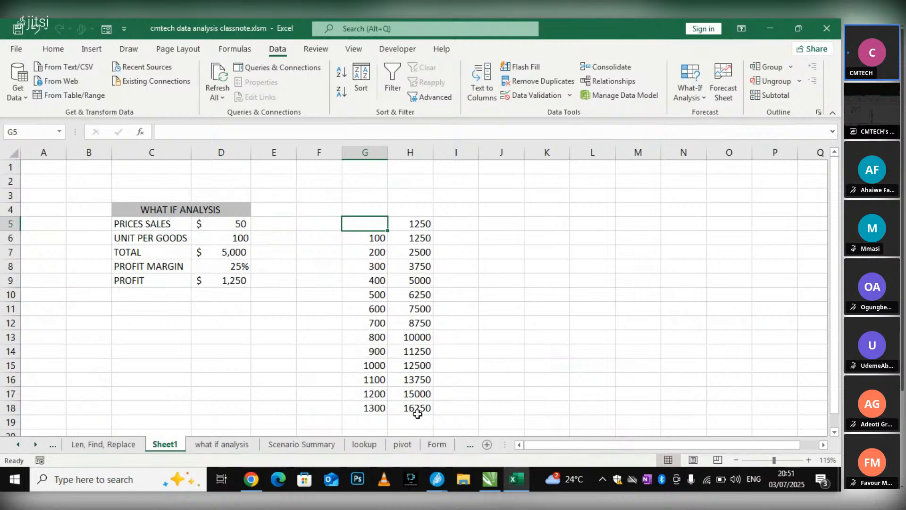
{"action": "left_click", "coordinate": [415, 258]}
{"action": "left_click", "coordinate": [548, 282]}
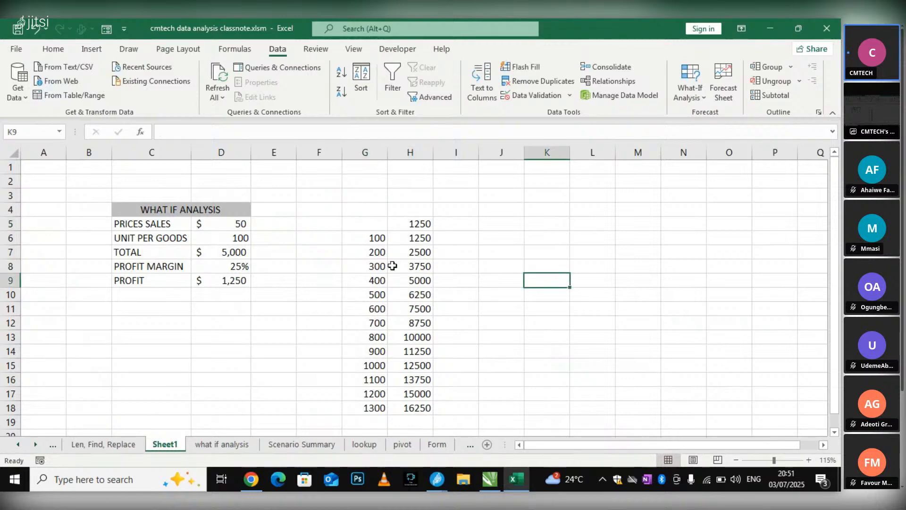
{"action": "scroll", "coordinate": [405, 227], "scroll_direction": "down", "scroll_amount": 1}
{"action": "scroll", "coordinate": [406, 226], "scroll_direction": "up", "scroll_amount": 1}
Copy the 25% profit margin from D8 into K5 as the first column heading of a new table
{"action": "left_click", "coordinate": [246, 268]}
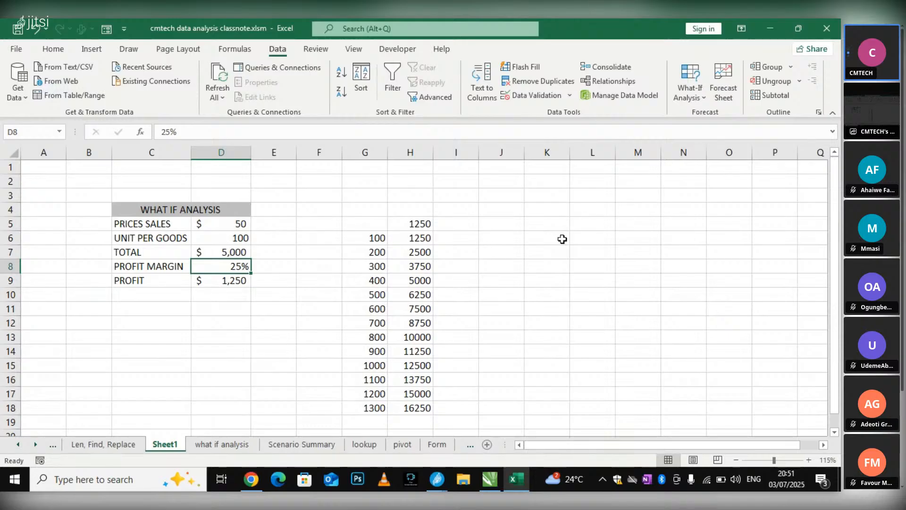
{"action": "left_click_drag", "start_coordinate": [537, 442], "coordinate": [603, 442]}
{"action": "left_click", "coordinate": [585, 238]}
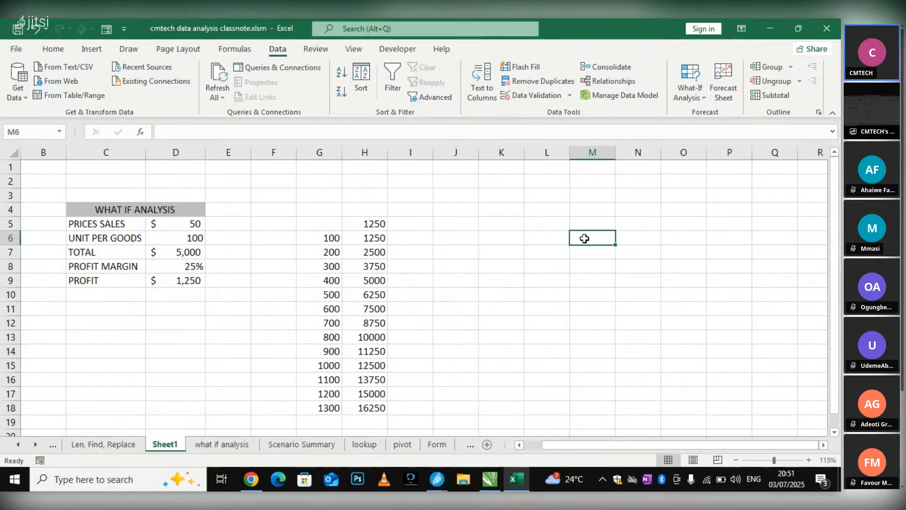
{"action": "left_click", "coordinate": [499, 222]}
{"action": "left_click", "coordinate": [500, 200]}
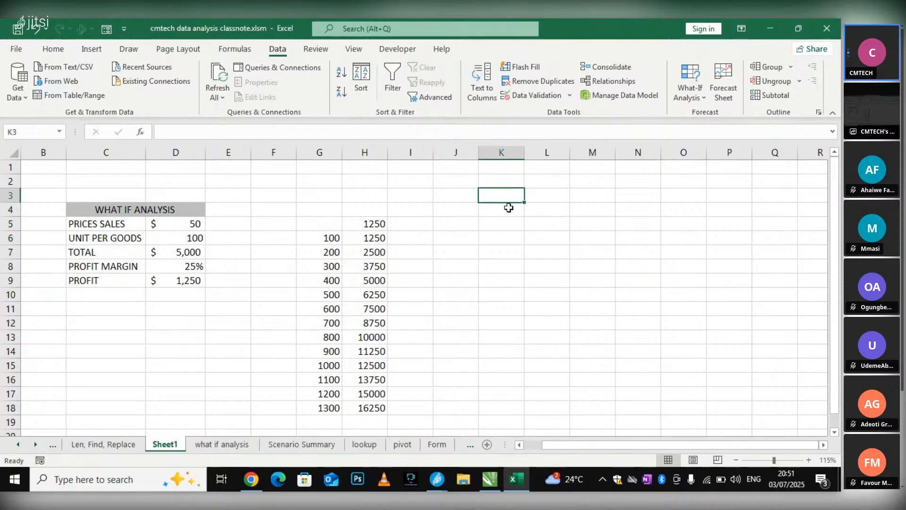
{"action": "double_click", "coordinate": [510, 208]}
{"action": "left_click", "coordinate": [189, 266]}
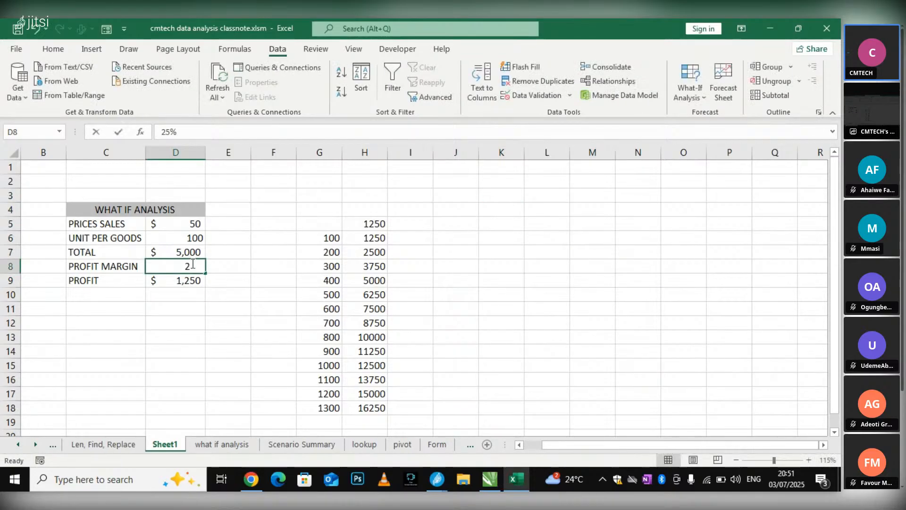
{"action": "double_click", "coordinate": [189, 267]}
{"action": "left_click_drag", "start_coordinate": [212, 267], "coordinate": [216, 267]}
{"action": "key", "text": "ctrl+c"}
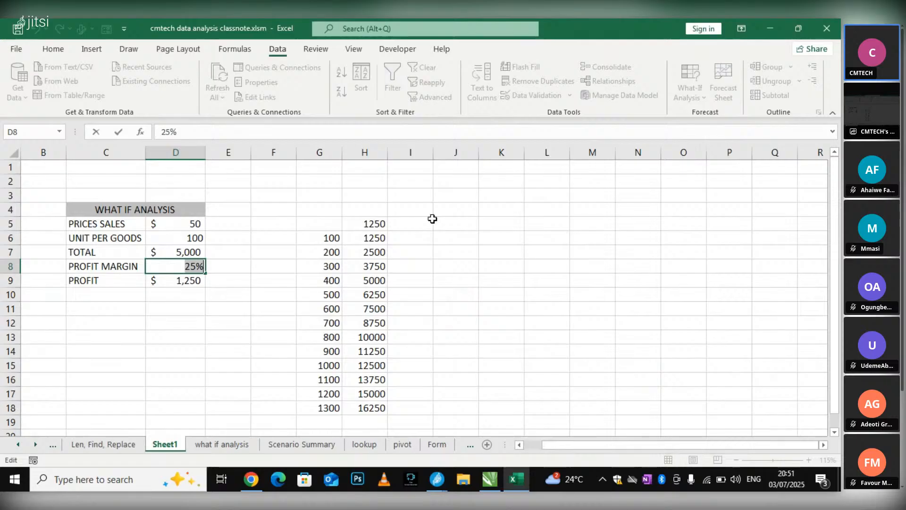
{"action": "left_click", "coordinate": [506, 226]}
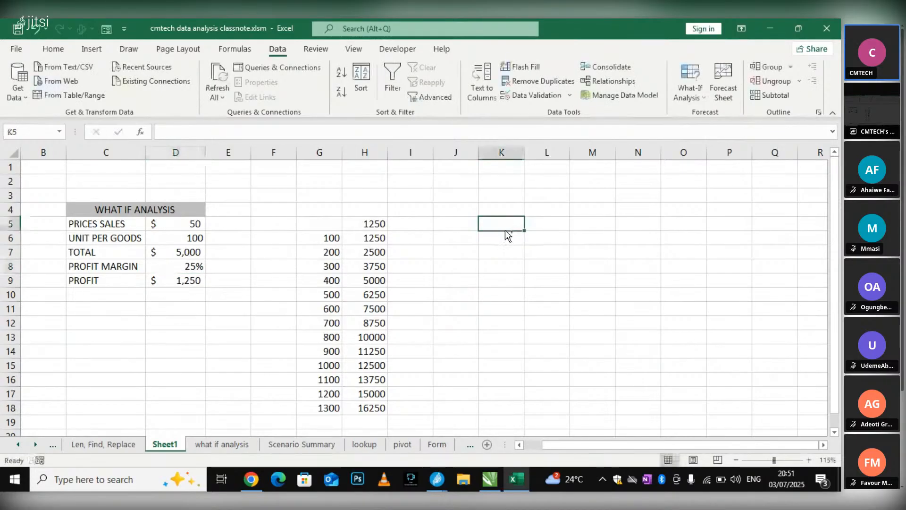
{"action": "key", "text": "ctrl+v"}
Paste the copied margin into L5 and change it to 30%
{"action": "left_click", "coordinate": [538, 225]}
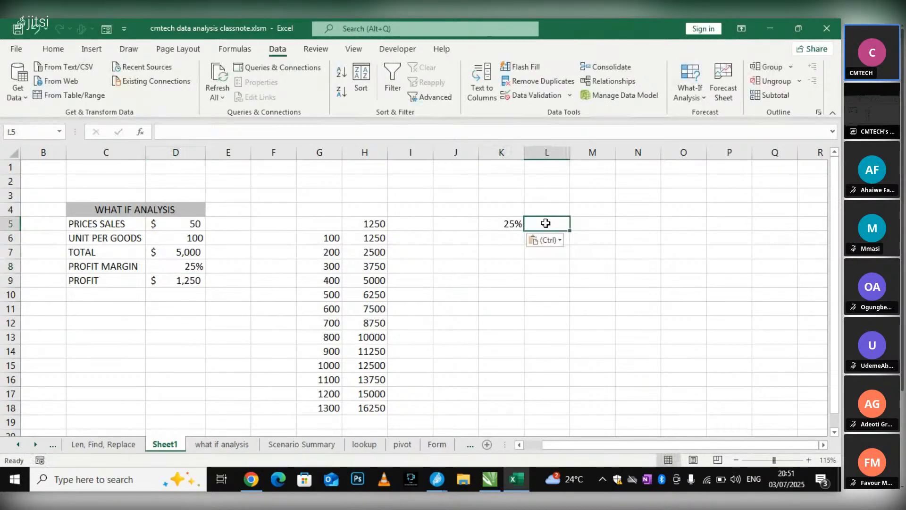
{"action": "key", "text": "ctrl+v"}
{"action": "double_click", "coordinate": [553, 225]}
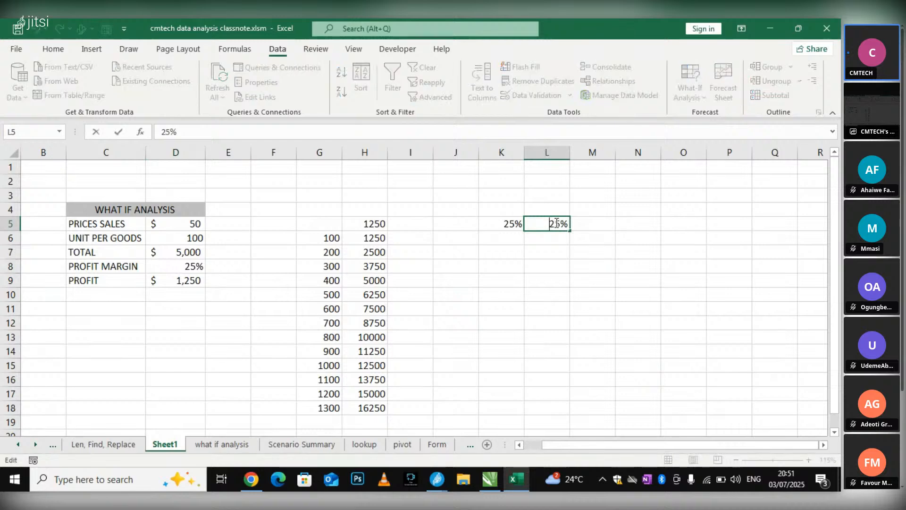
{"action": "left_click_drag", "start_coordinate": [550, 226], "coordinate": [546, 224]}
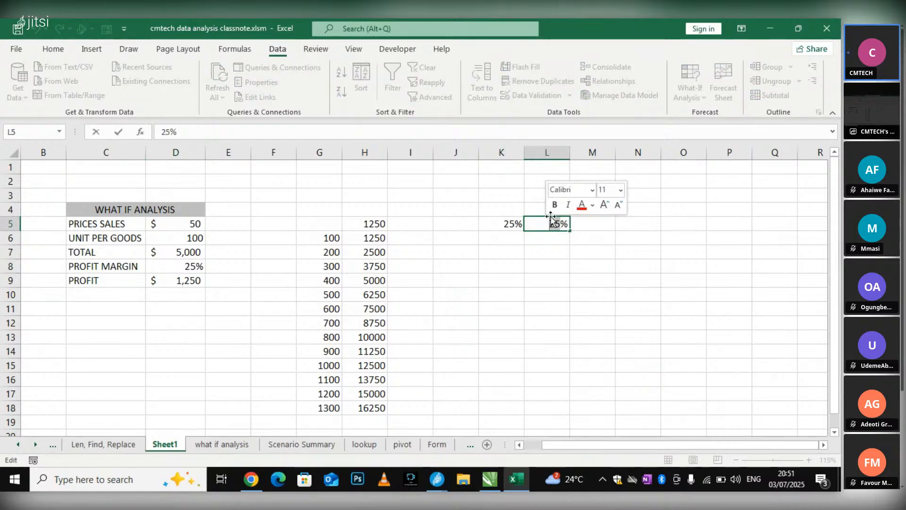
{"action": "type", "text": "3"}
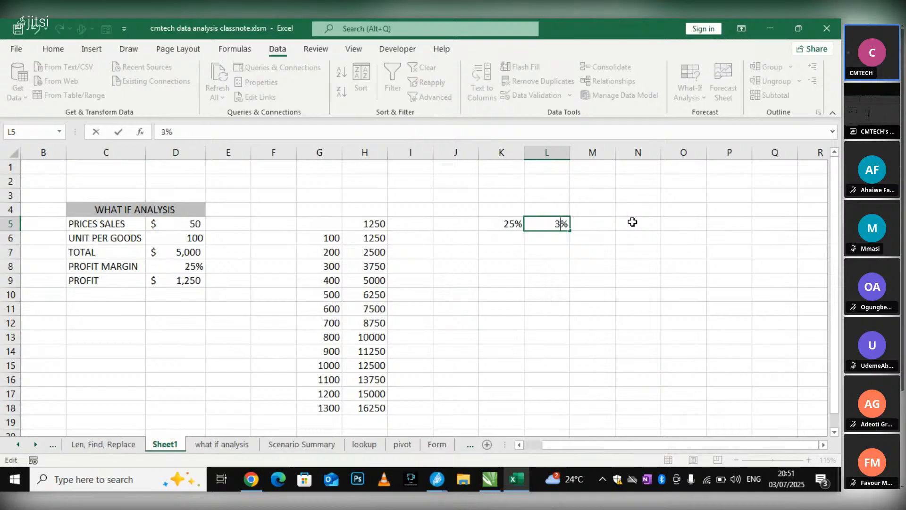
{"action": "type", "text": "0"}
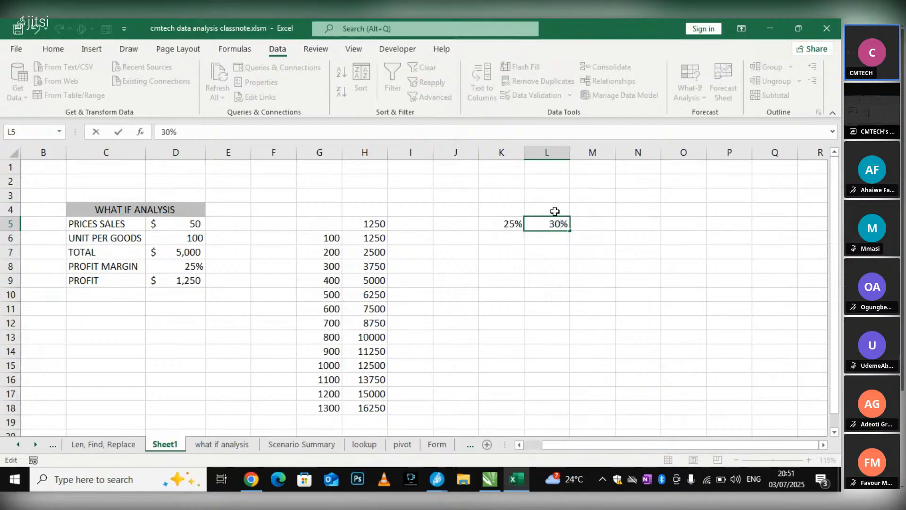
Extend the percentage series in K5:L5 across row 5 to S5, up to 65%
{"action": "left_click", "coordinate": [499, 224]}
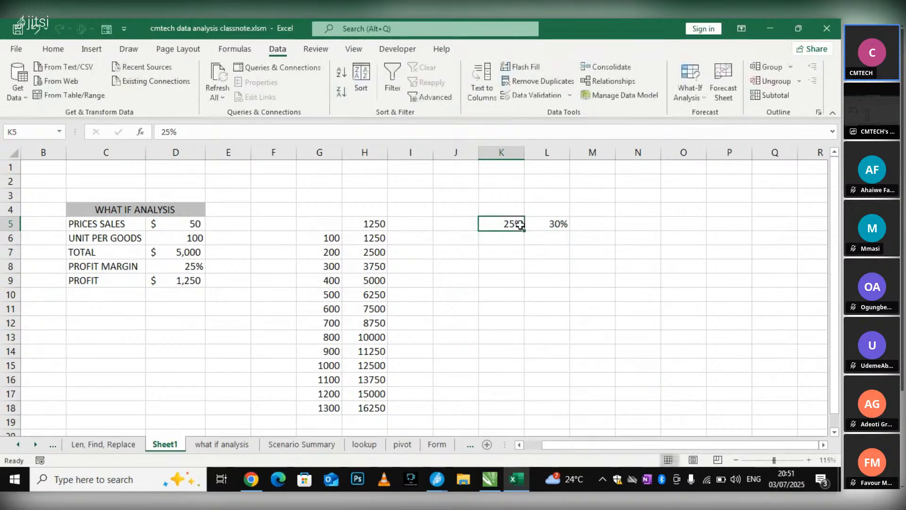
{"action": "left_click_drag", "start_coordinate": [520, 225], "coordinate": [644, 231]}
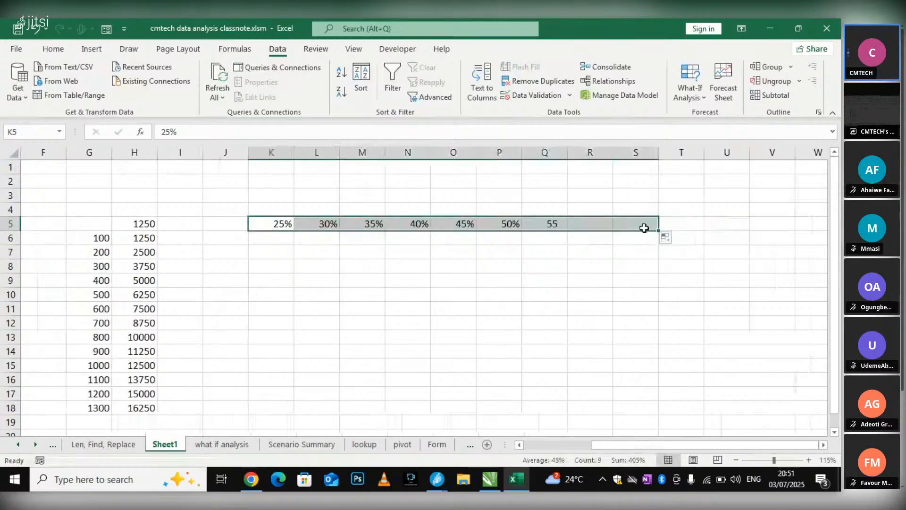
{"action": "left_click", "coordinate": [320, 260]}
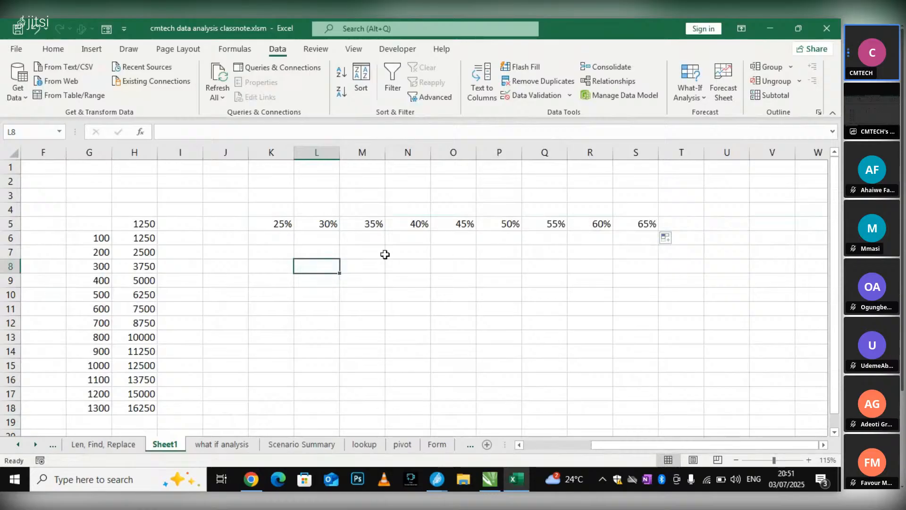
{"action": "left_click", "coordinate": [495, 291]}
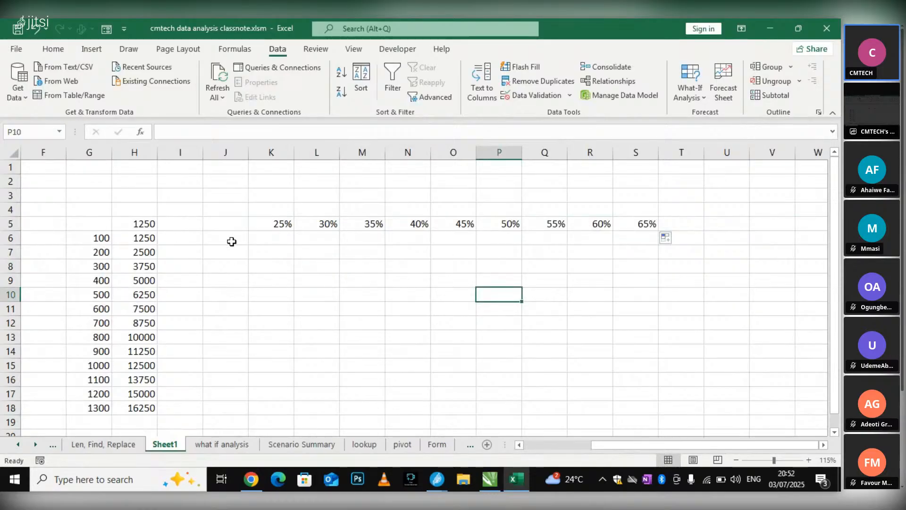
Copy the unit quantities 100 to 1300 from G6:G18 into column J starting at J6
{"action": "left_click_drag", "start_coordinate": [85, 239], "coordinate": [77, 406]}
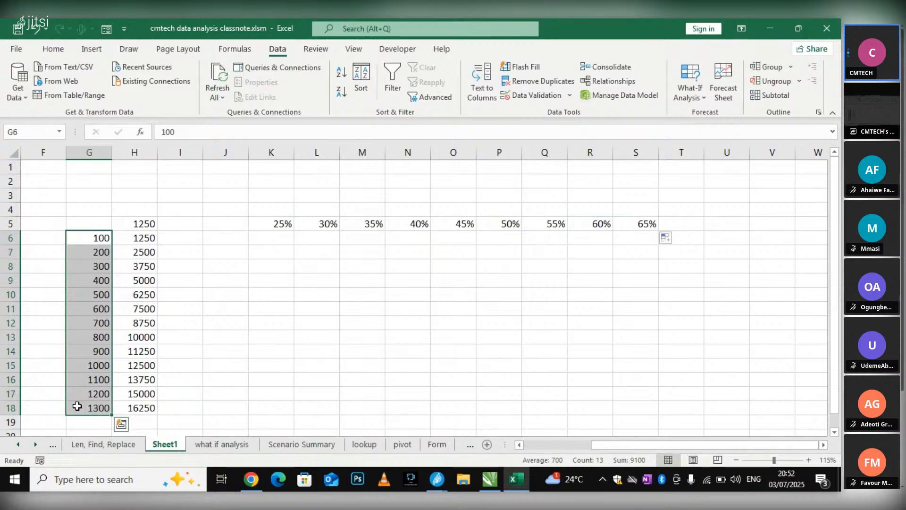
{"action": "key", "text": "ctrl+c"}
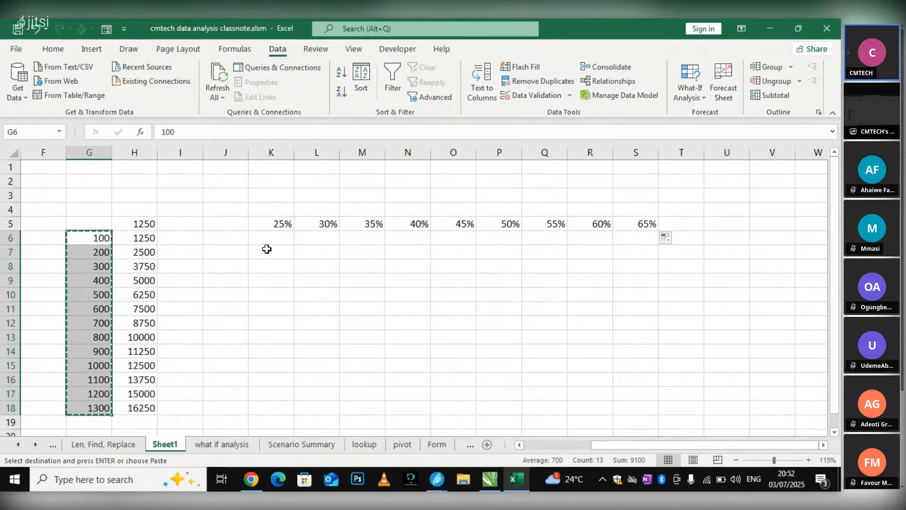
{"action": "left_click", "coordinate": [233, 237]}
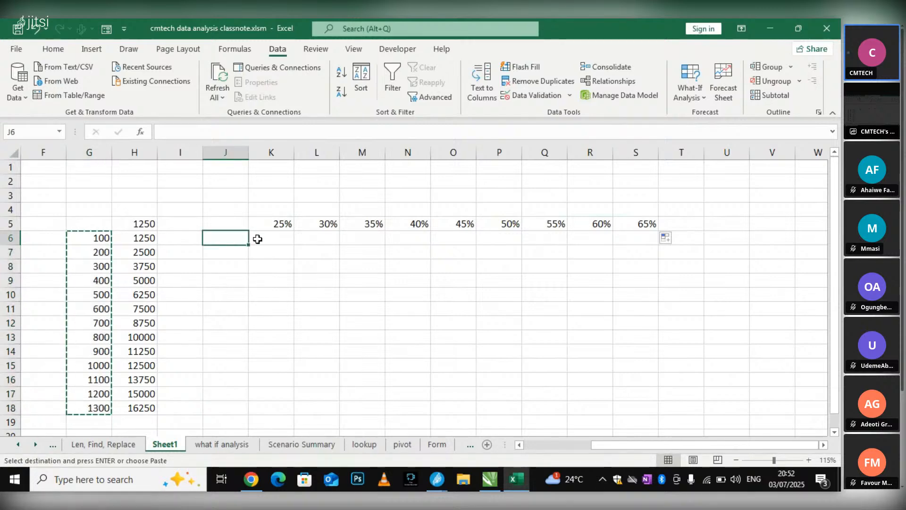
{"action": "key", "text": "ctrl+v"}
{"action": "left_click", "coordinate": [363, 251]}
{"action": "scroll", "coordinate": [448, 293], "scroll_direction": "down", "scroll_amount": 1}
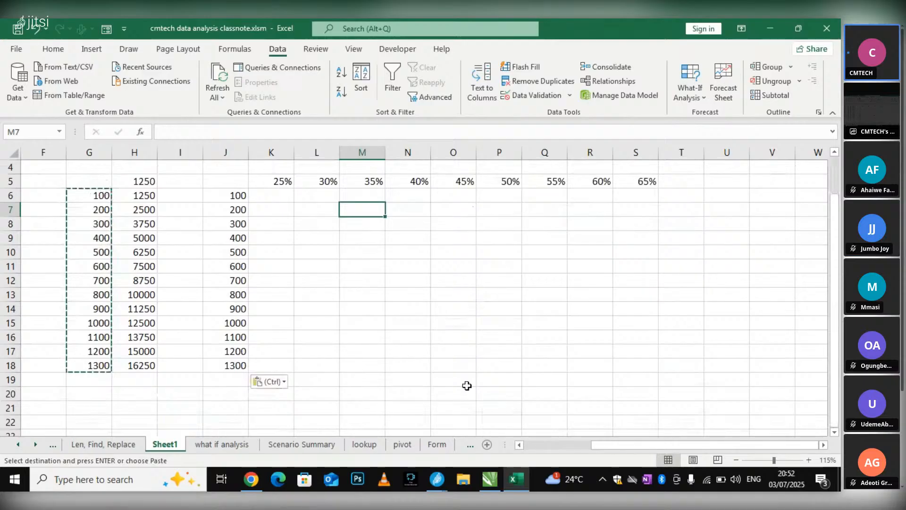
{"action": "scroll", "coordinate": [590, 444], "scroll_direction": "left", "scroll_amount": 3}
{"action": "scroll", "coordinate": [623, 406], "scroll_direction": "up", "scroll_amount": 1}
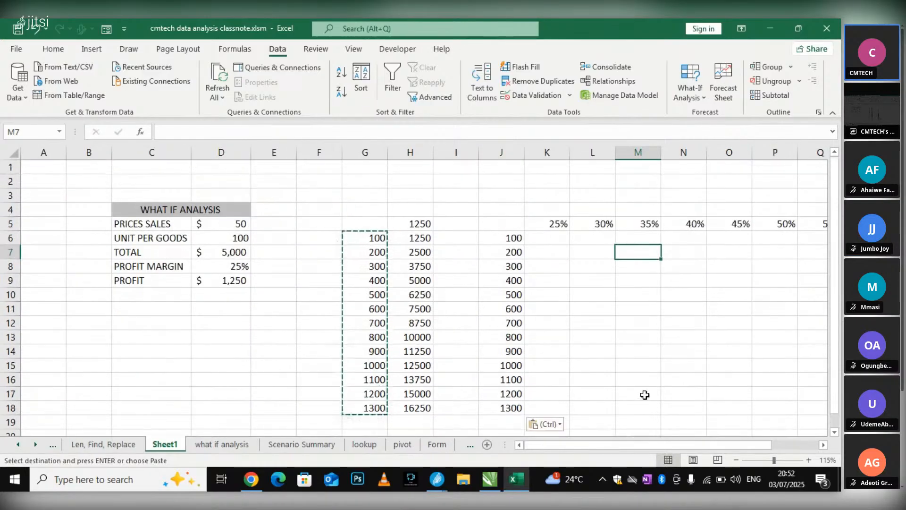
{"action": "left_click", "coordinate": [328, 180]}
{"action": "left_click", "coordinate": [375, 223]}
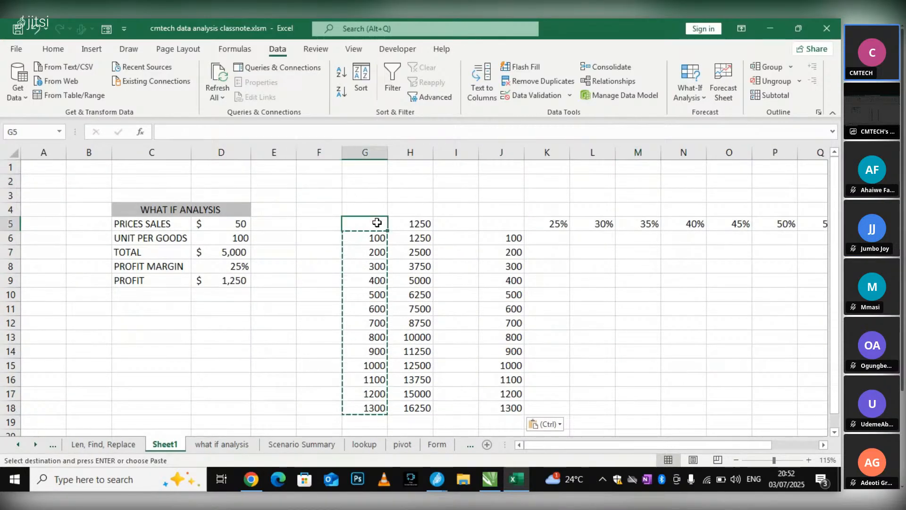
{"action": "key", "text": "Escape"}
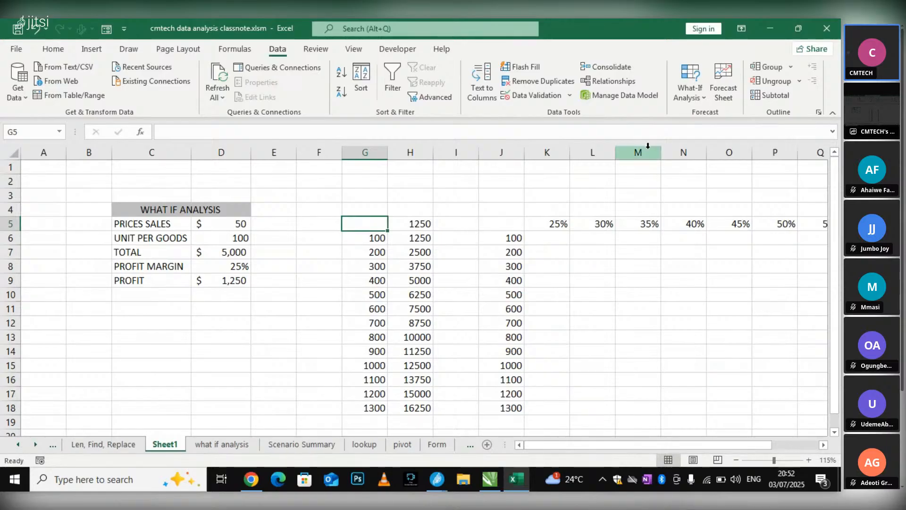
Enter the formula =PROFIT in corner cell J5, linking it to the profit cell D9
{"action": "mouse_move", "coordinate": [577, 445]}
{"action": "left_mouse_down"}
{"action": "mouse_move", "coordinate": [662, 443]}
{"action": "mouse_move", "coordinate": [594, 444]}
{"action": "left_mouse_up"}
{"action": "left_click", "coordinate": [454, 224]}
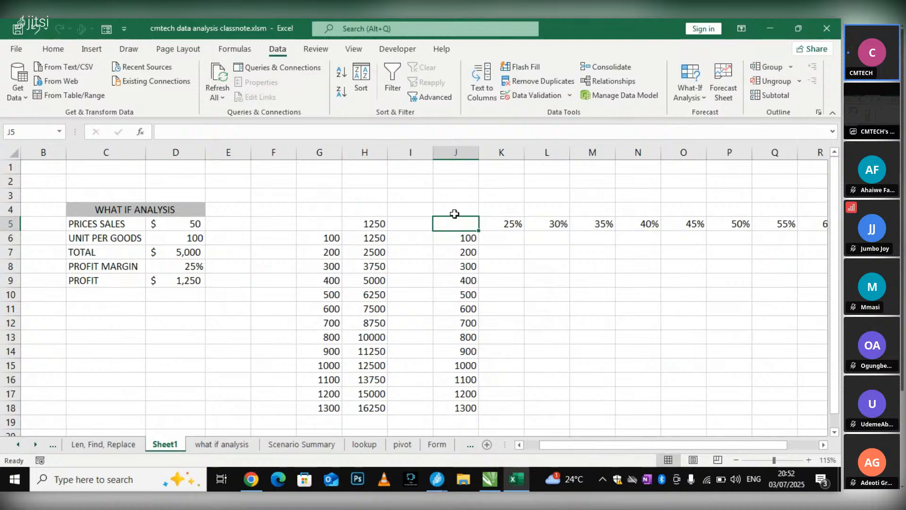
{"action": "left_click", "coordinate": [174, 283]}
{"action": "left_click", "coordinate": [449, 228]}
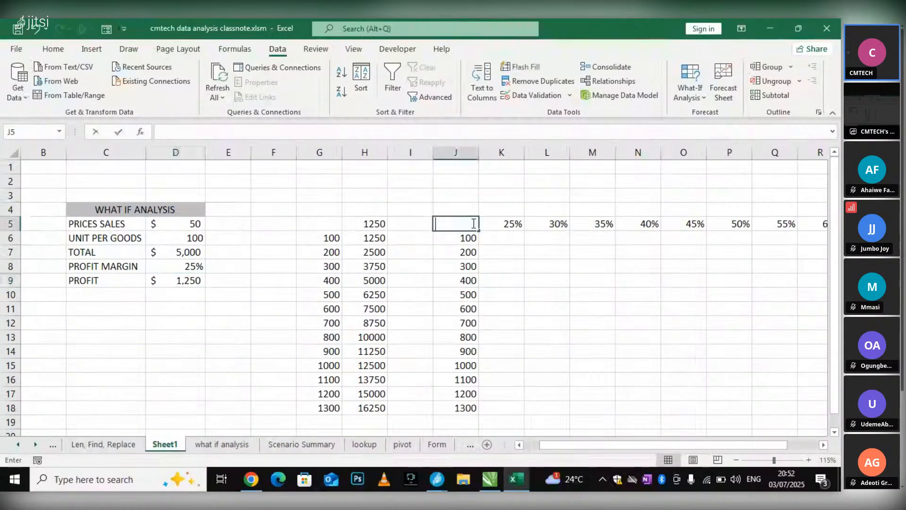
{"action": "type", "text": "="}
{"action": "left_click", "coordinate": [159, 281]}
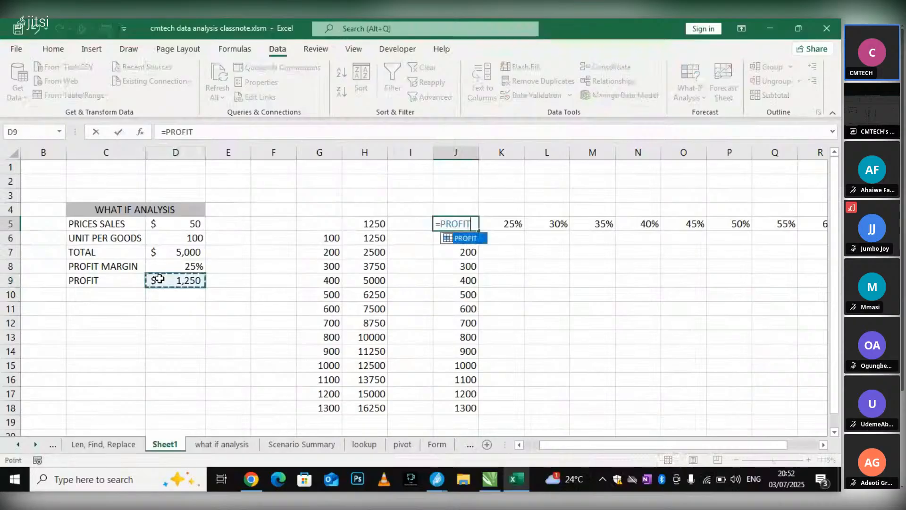
{"action": "key", "text": "Return"}
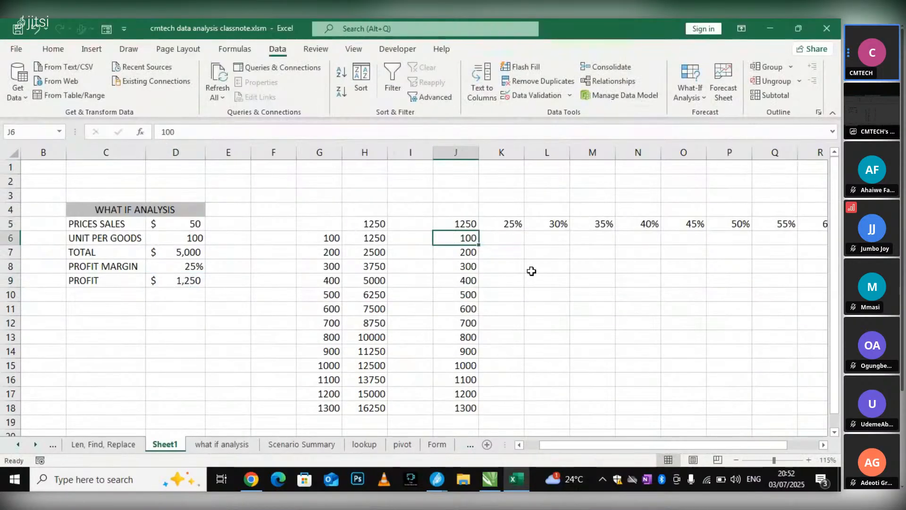
{"action": "left_click", "coordinate": [538, 291]}
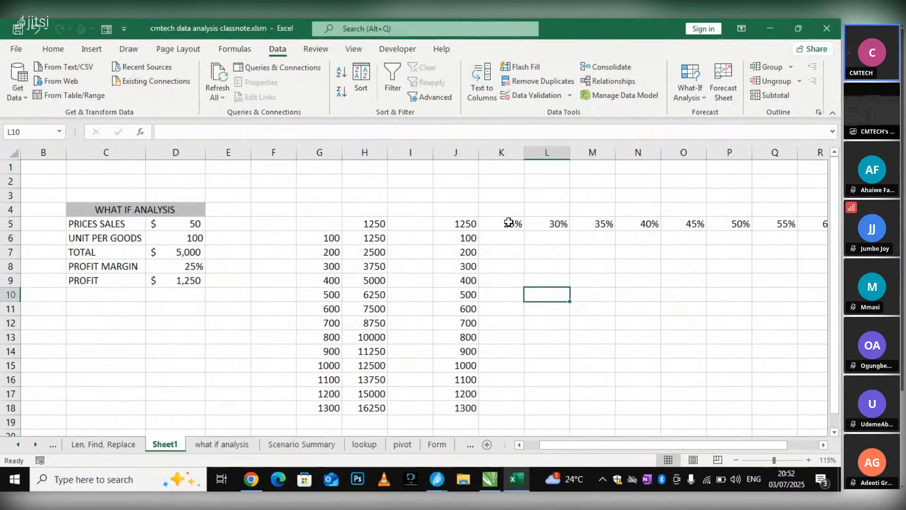
Examine the two-variable layout: the corner formula in J5, the margins across row 5 and the unit quantities in column J
{"action": "left_click", "coordinate": [508, 222]}
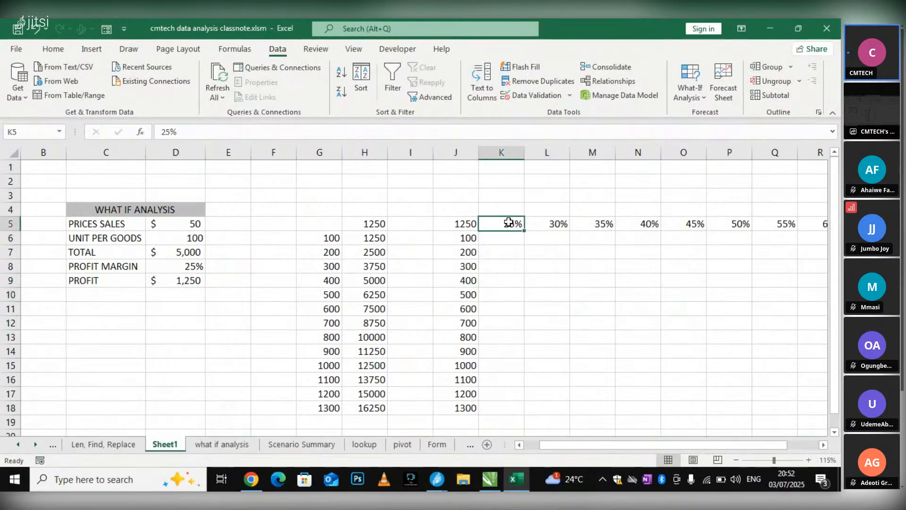
{"action": "left_click", "coordinate": [467, 239]}
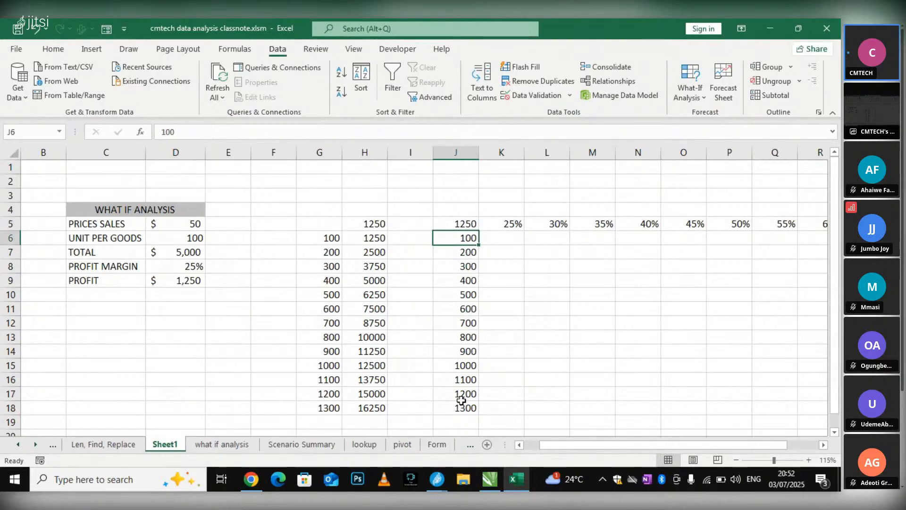
{"action": "left_click", "coordinate": [473, 219]}
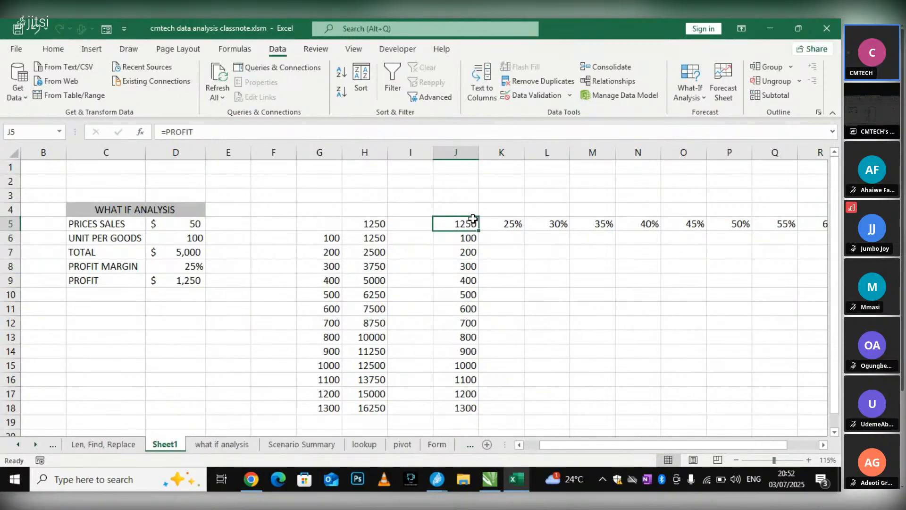
{"action": "left_click", "coordinate": [506, 224]}
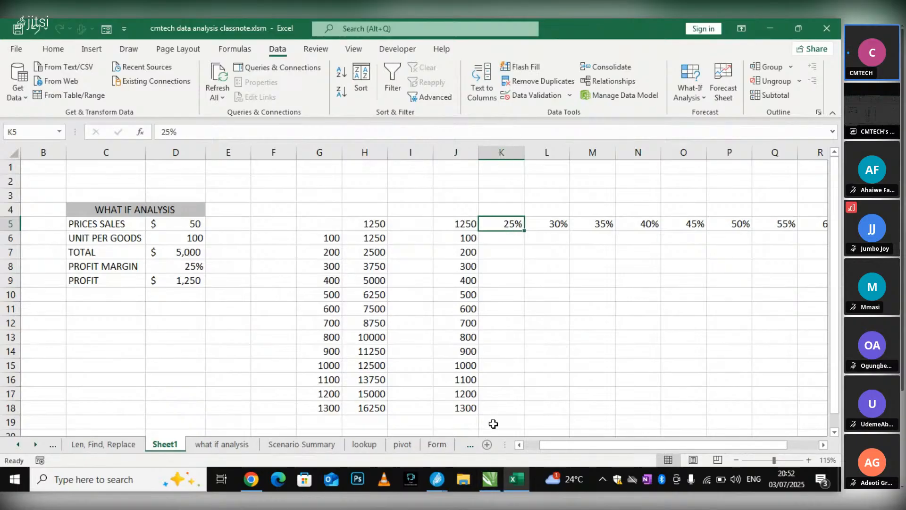
{"action": "left_click_drag", "start_coordinate": [583, 449], "coordinate": [695, 439]}
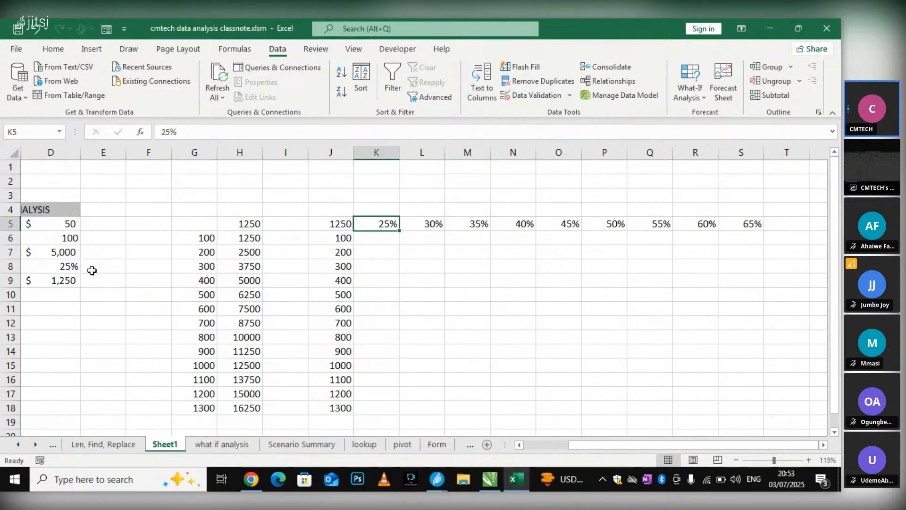
{"action": "left_click", "coordinate": [337, 222]}
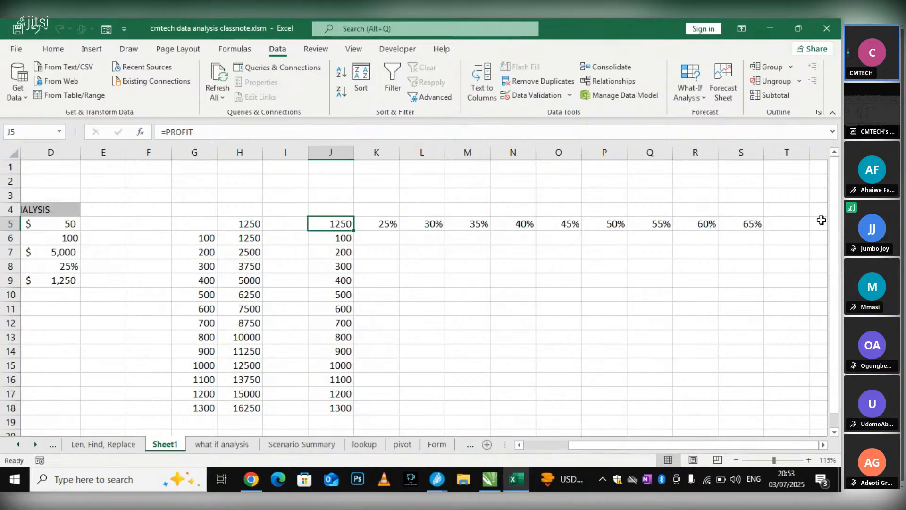
{"action": "left_click", "coordinate": [339, 238]}
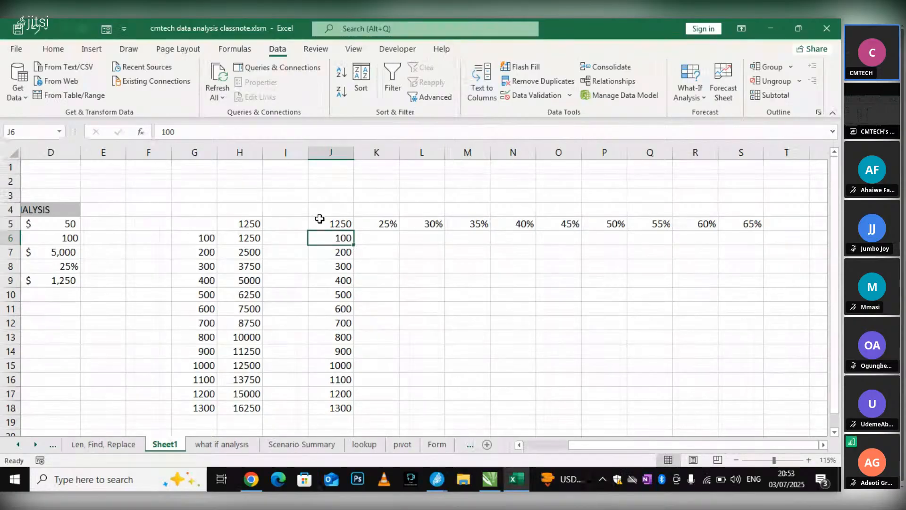
Select the range J5:S18 and open the What-If Data Table settings for it
{"action": "left_click_drag", "start_coordinate": [321, 222], "coordinate": [747, 409]}
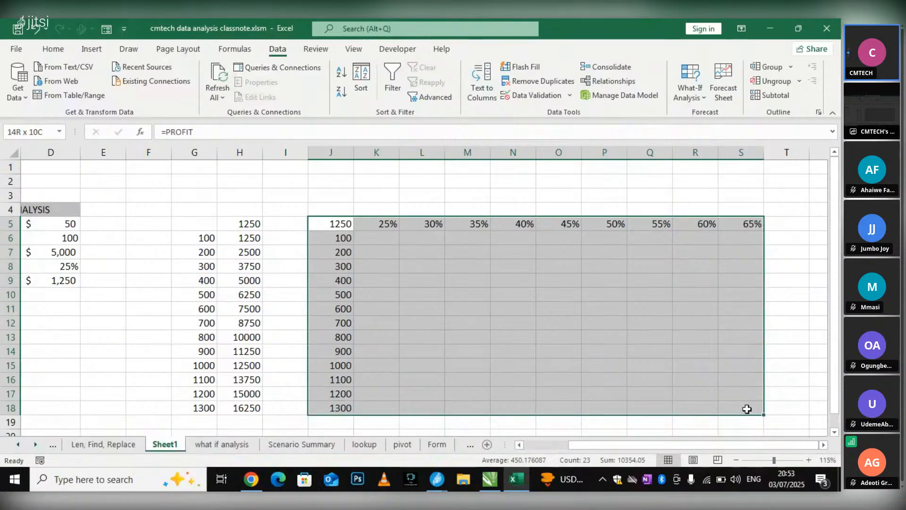
{"action": "left_click_drag", "start_coordinate": [747, 409], "coordinate": [746, 409]}
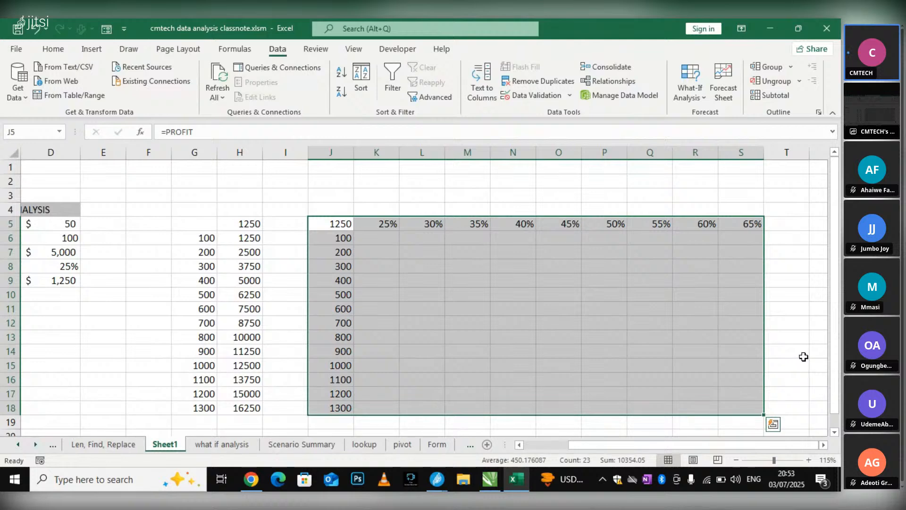
{"action": "left_click", "coordinate": [702, 96]}
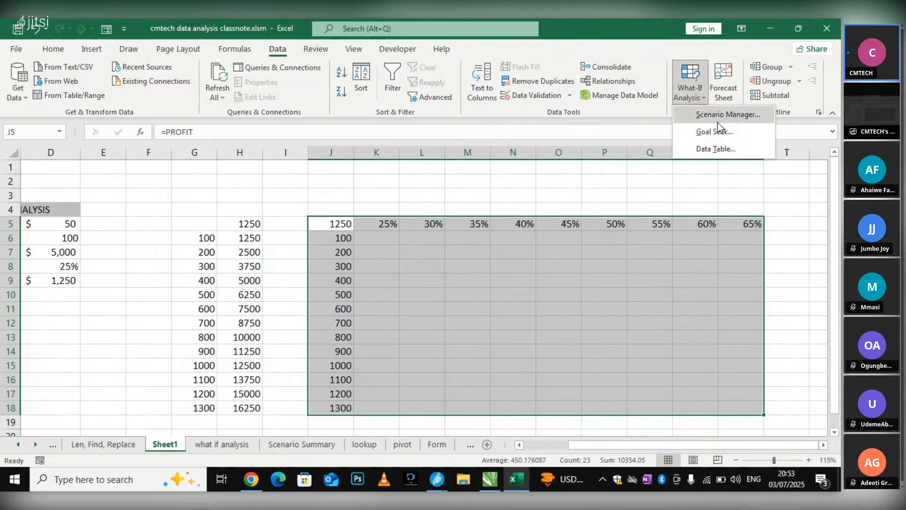
{"action": "left_click", "coordinate": [728, 149]}
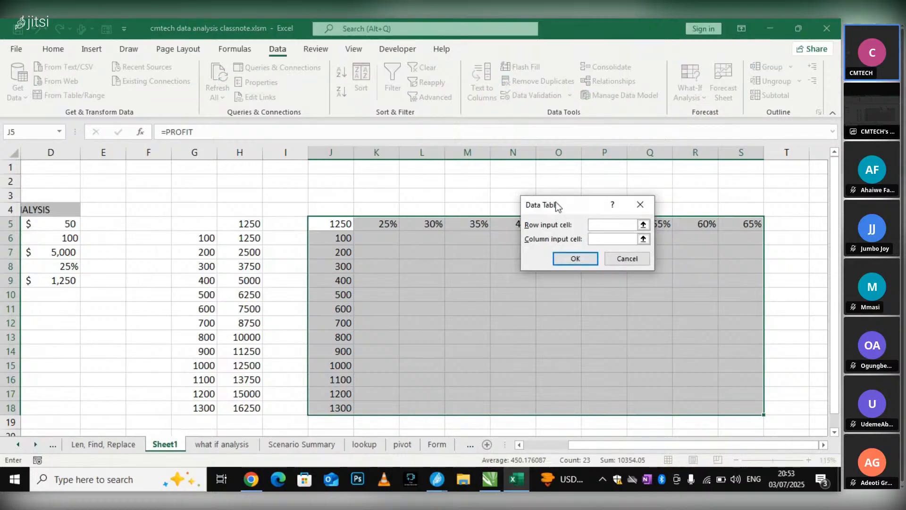
{"action": "left_click_drag", "start_coordinate": [556, 204], "coordinate": [726, 222]}
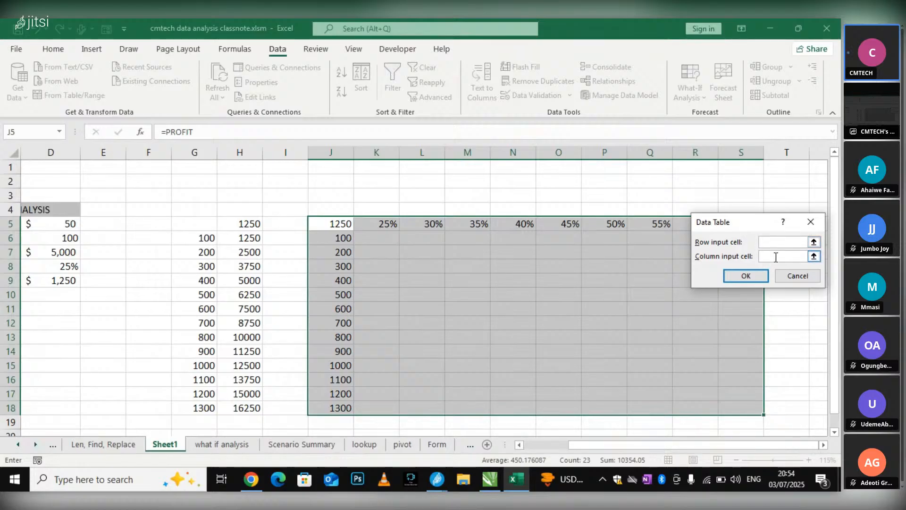
Set the Data Table's column input cell to D6, the unit per goods value
{"action": "left_click_drag", "start_coordinate": [736, 229], "coordinate": [179, 265]}
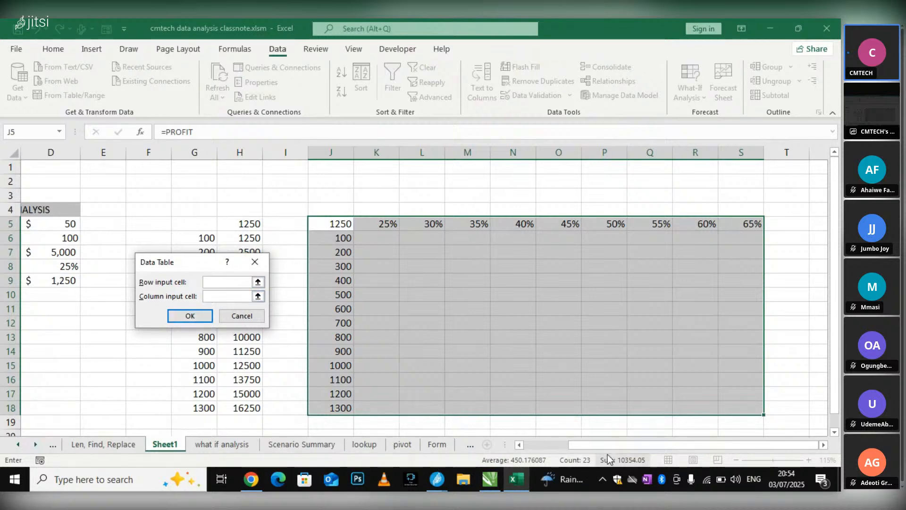
{"action": "scroll", "coordinate": [603, 444], "scroll_direction": "left", "scroll_amount": 3}
{"action": "left_click", "coordinate": [220, 297]}
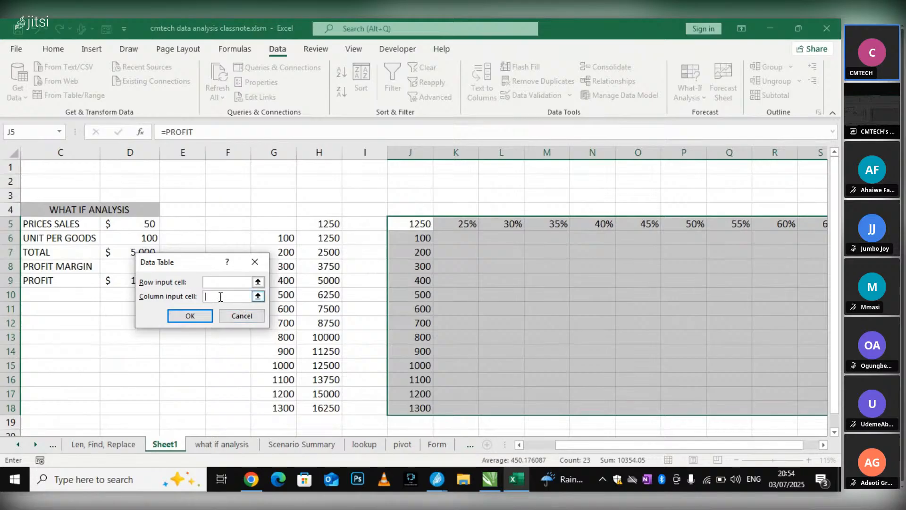
{"action": "left_click", "coordinate": [114, 281]}
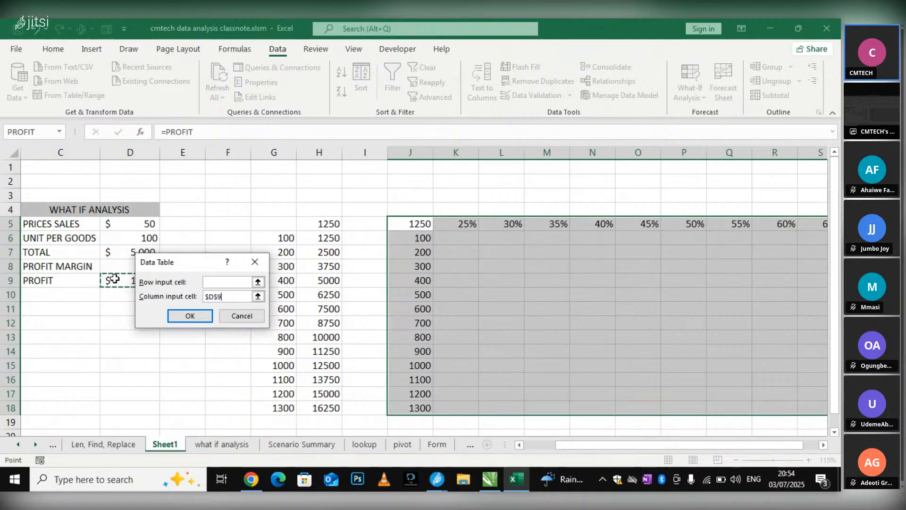
{"action": "left_click", "coordinate": [131, 236]}
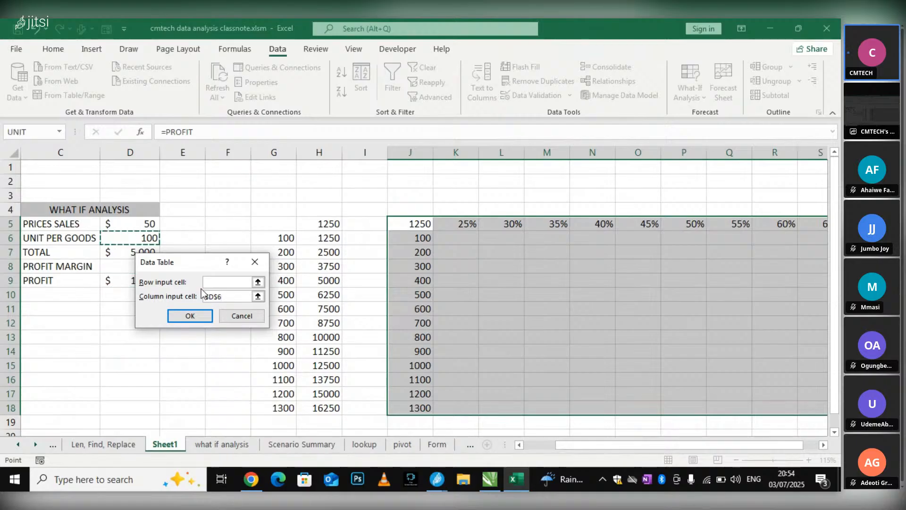
{"action": "left_click", "coordinate": [226, 281]}
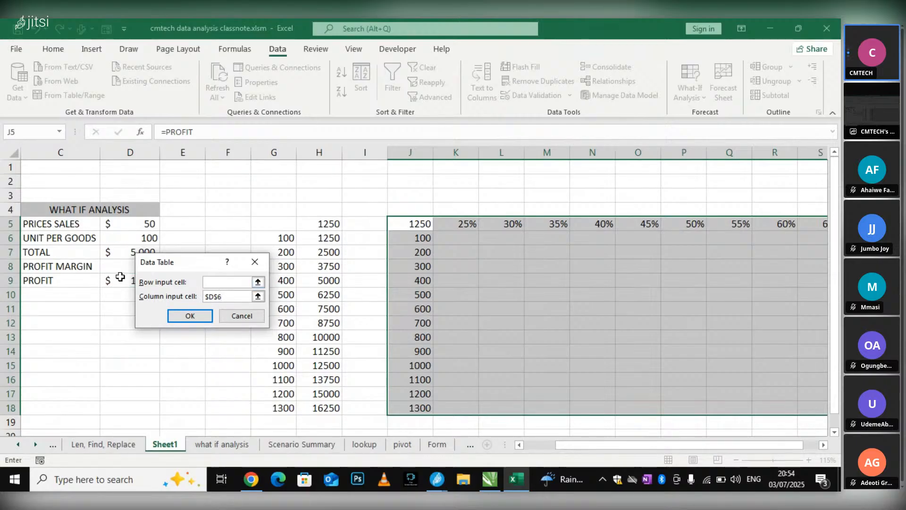
{"action": "left_click_drag", "start_coordinate": [178, 261], "coordinate": [289, 268]}
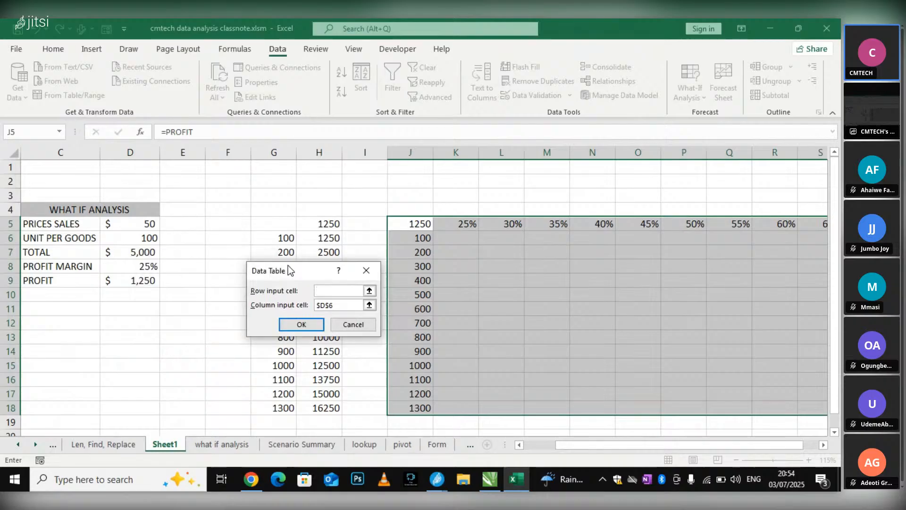
{"action": "key", "text": "Tab"}
{"action": "left_click", "coordinate": [148, 240]}
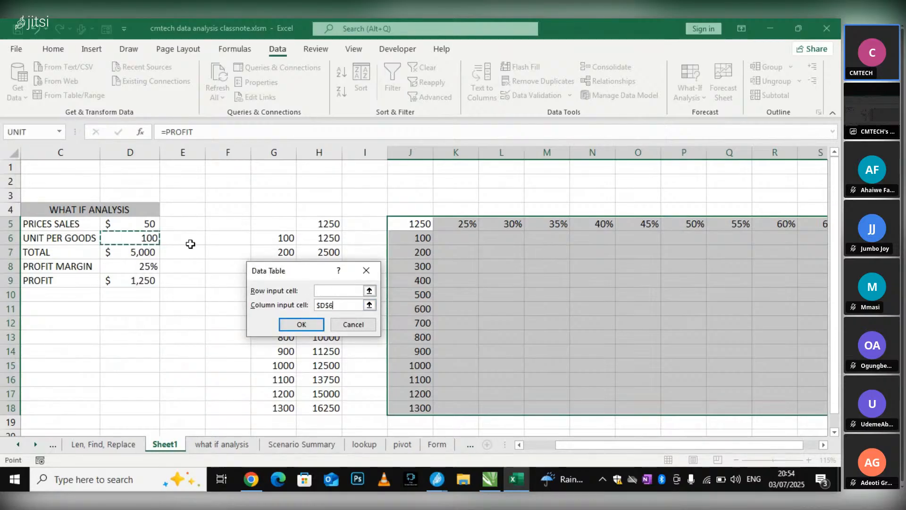
{"action": "left_click_drag", "start_coordinate": [352, 307], "coordinate": [300, 307]}
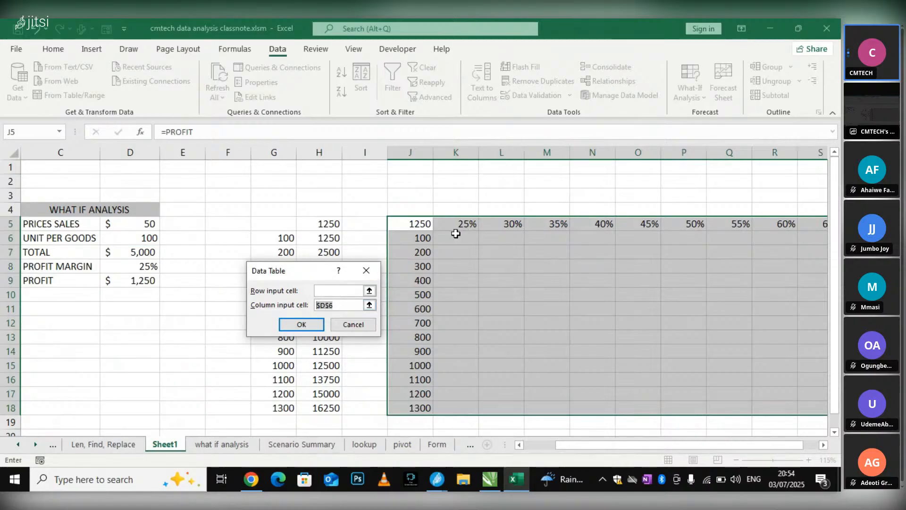
{"action": "left_click", "coordinate": [128, 241]}
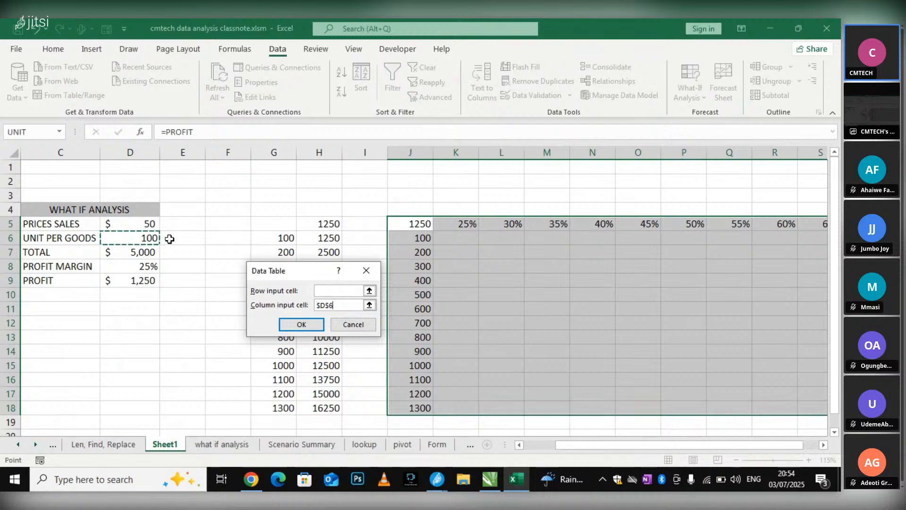
Set the row input cell to the profit margin in D8 and generate the two-variable Data Table
{"action": "left_click", "coordinate": [346, 291]}
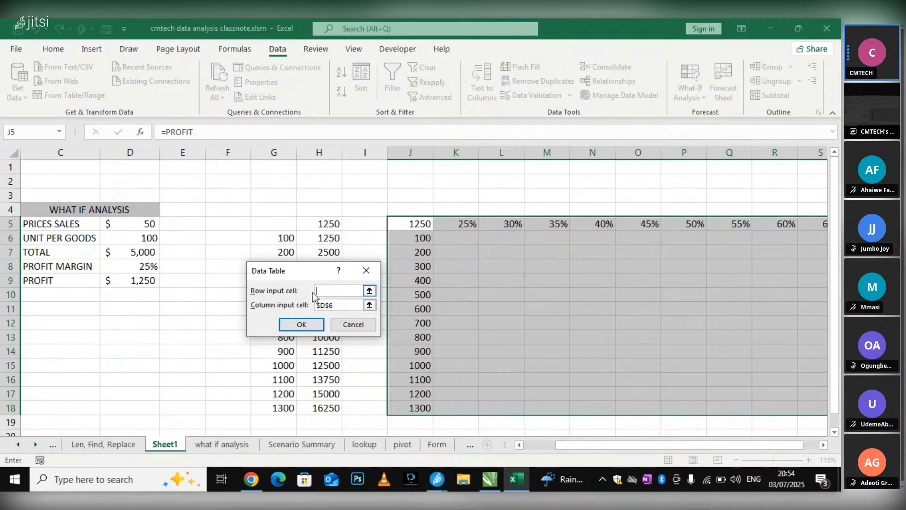
{"action": "left_click", "coordinate": [143, 269]}
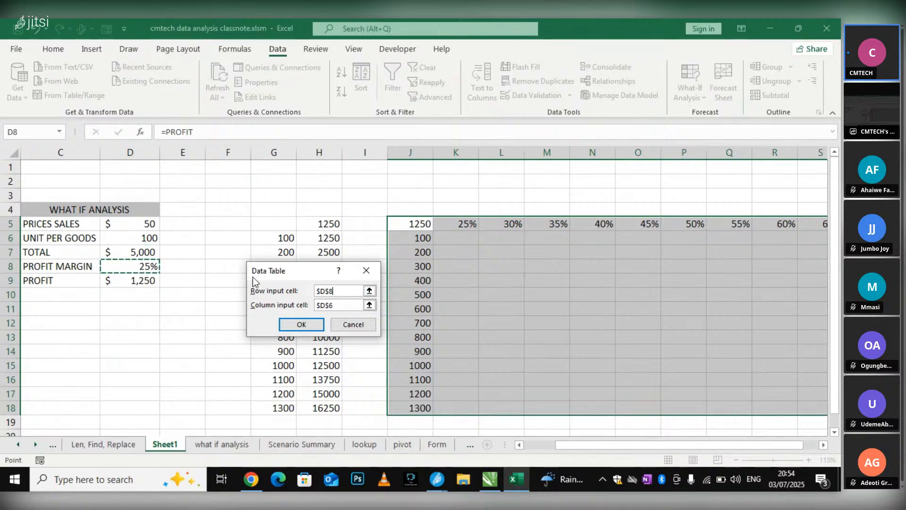
{"action": "left_click", "coordinate": [302, 325]}
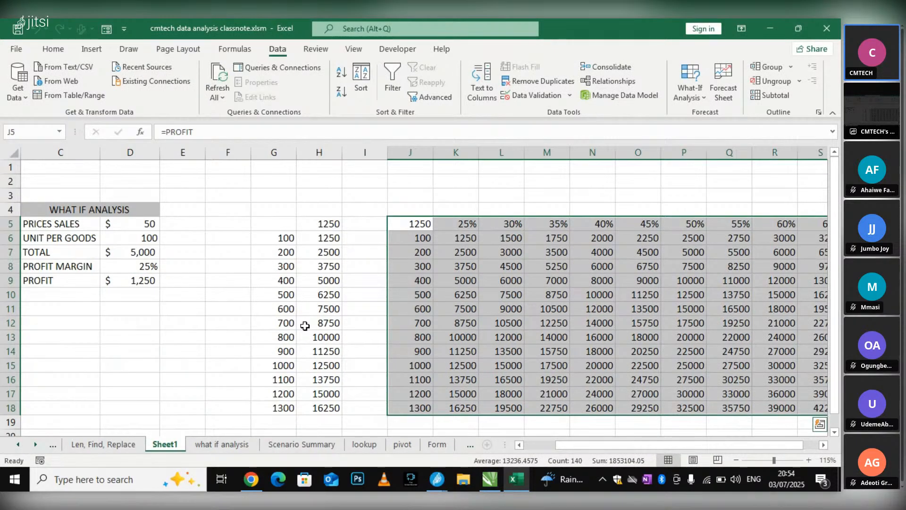
{"action": "left_click_drag", "start_coordinate": [597, 444], "coordinate": [612, 449]}
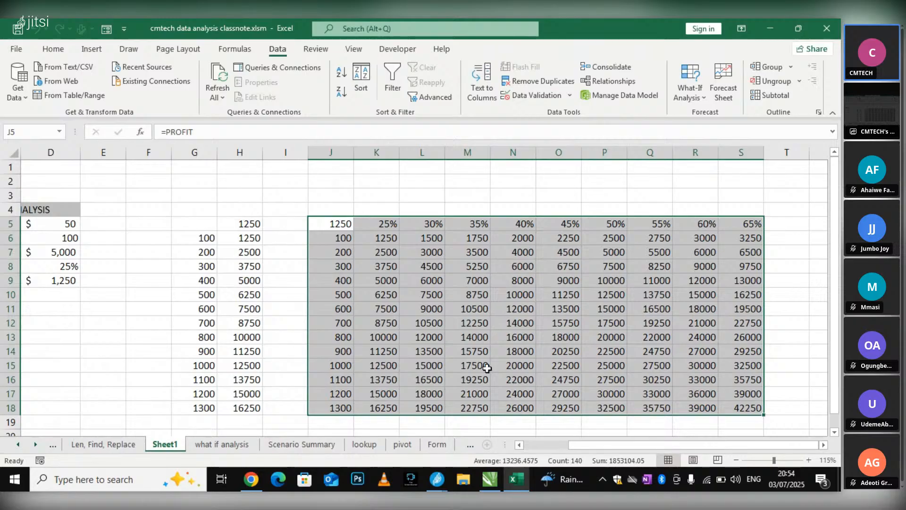
{"action": "mouse_move", "coordinate": [438, 478]}
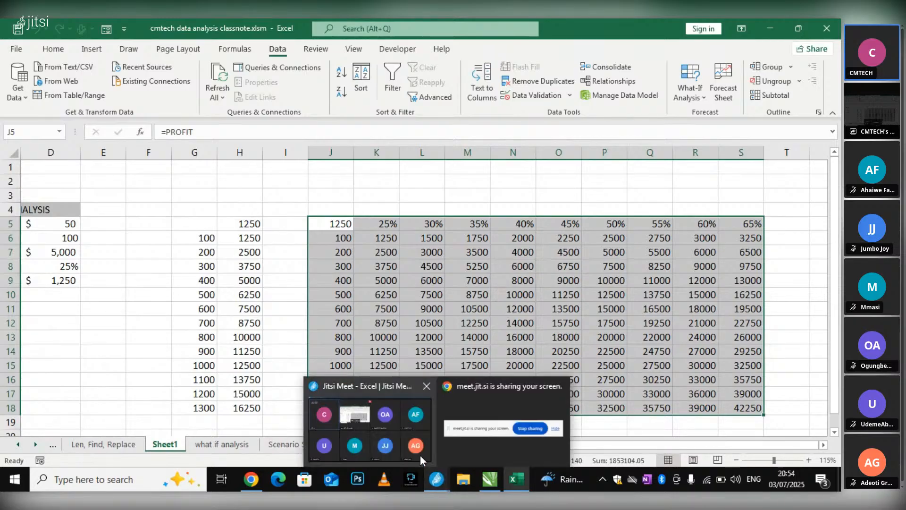
{"action": "left_click", "coordinate": [410, 446]}
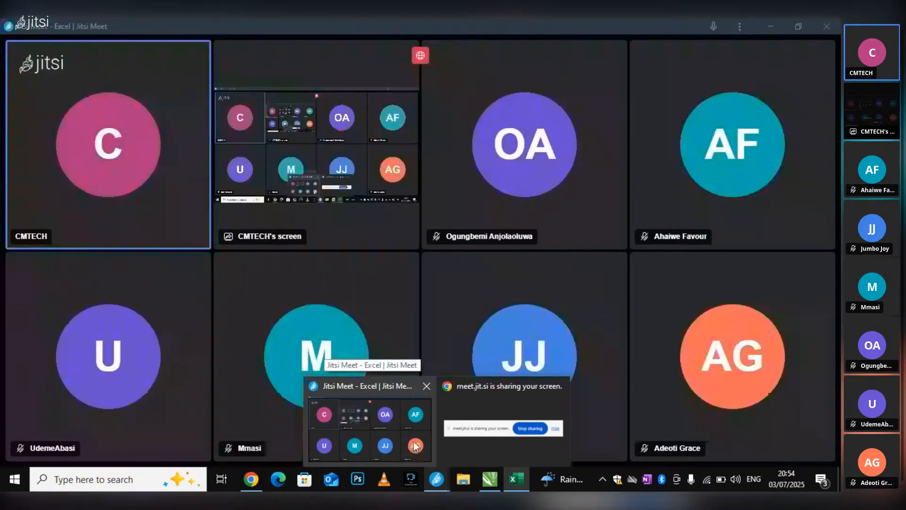
{"action": "left_click", "coordinate": [516, 479]}
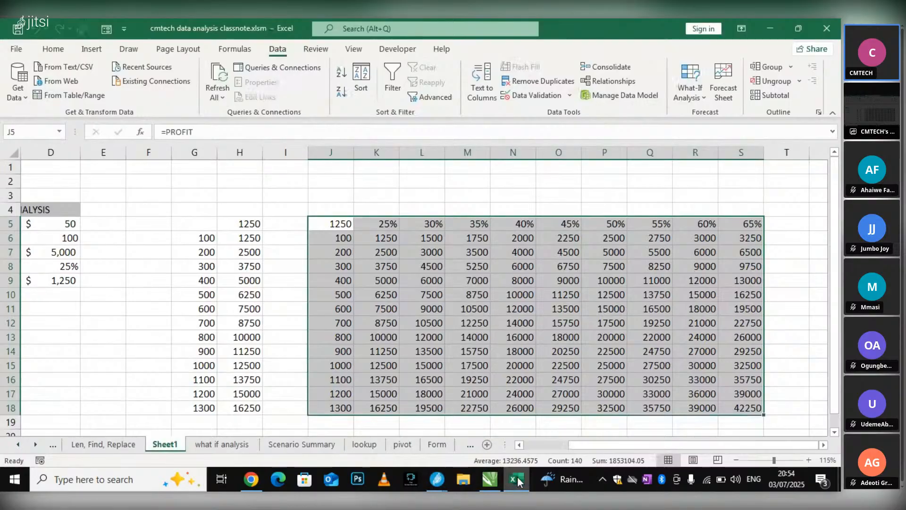
{"action": "mouse_move", "coordinate": [518, 480]}
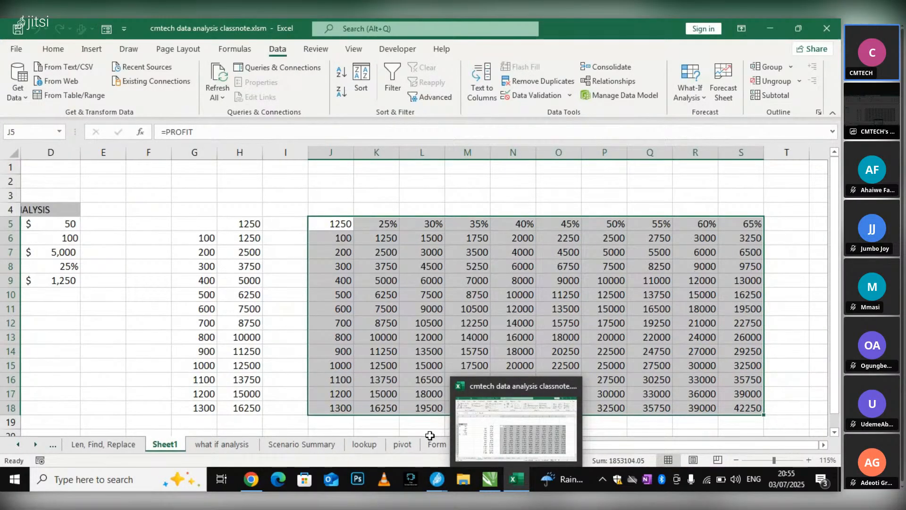
{"action": "mouse_move", "coordinate": [432, 463]}
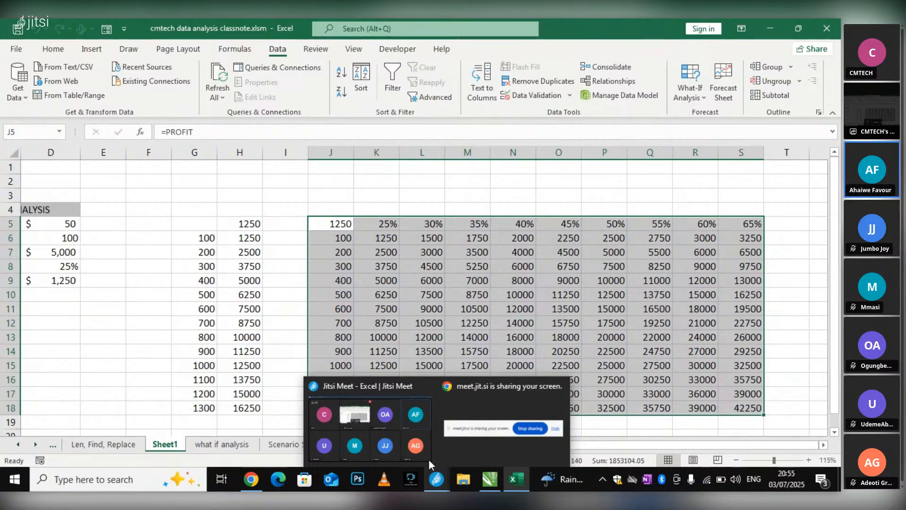
Clear the Data Table results from K6:S18, keeping the margin and unit headings
{"action": "left_click", "coordinate": [410, 291]}
{"action": "mouse_move", "coordinate": [370, 238]}
{"action": "left_mouse_down"}
{"action": "mouse_move", "coordinate": [748, 380]}
{"action": "mouse_move", "coordinate": [748, 407]}
{"action": "left_mouse_up"}
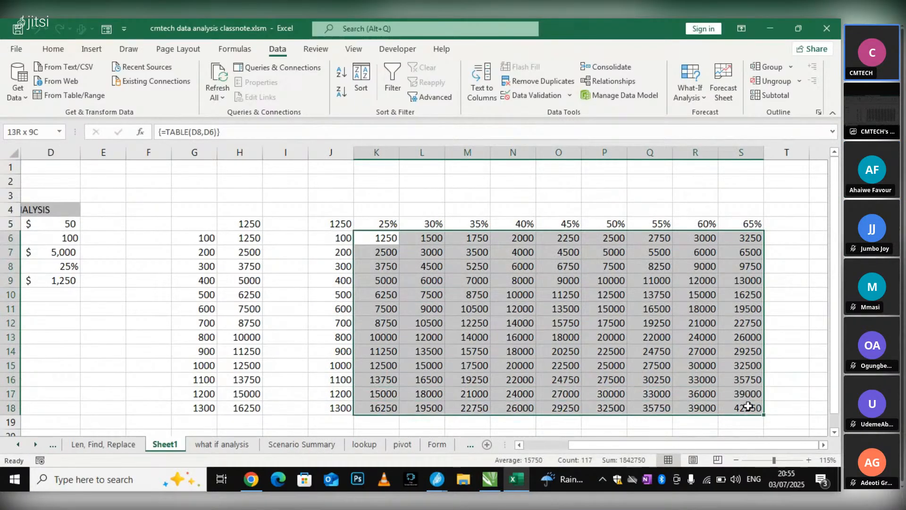
{"action": "key", "text": "Delete"}
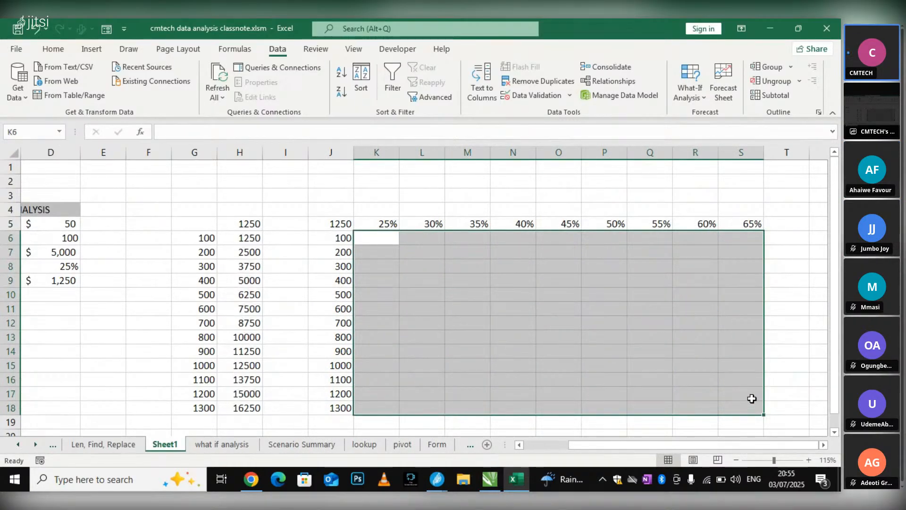
{"action": "left_click", "coordinate": [396, 290]}
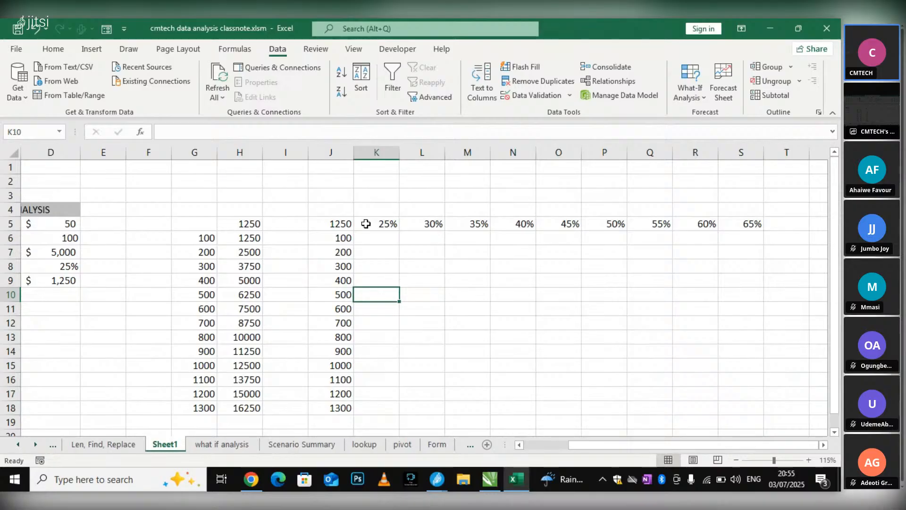
Switch to the Jitsi Meet meeting window
{"action": "left_click", "coordinate": [437, 481]}
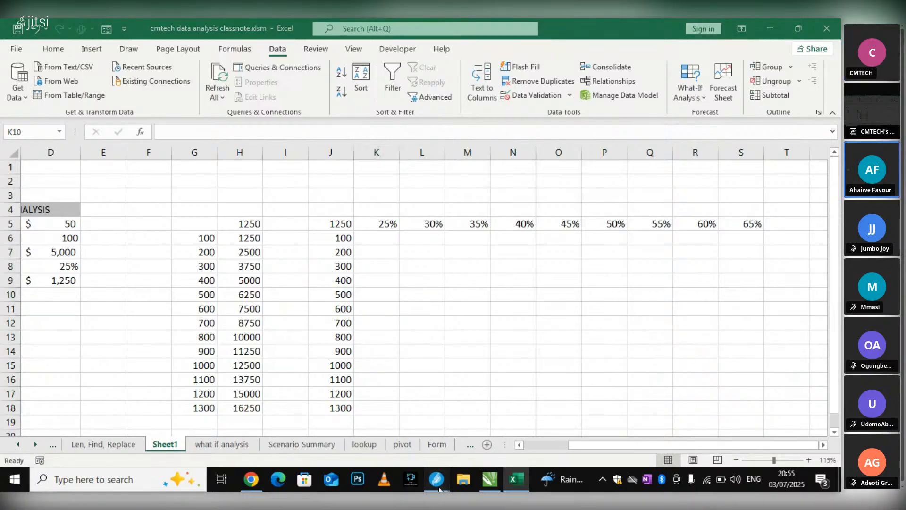
{"action": "left_click", "coordinate": [400, 445]}
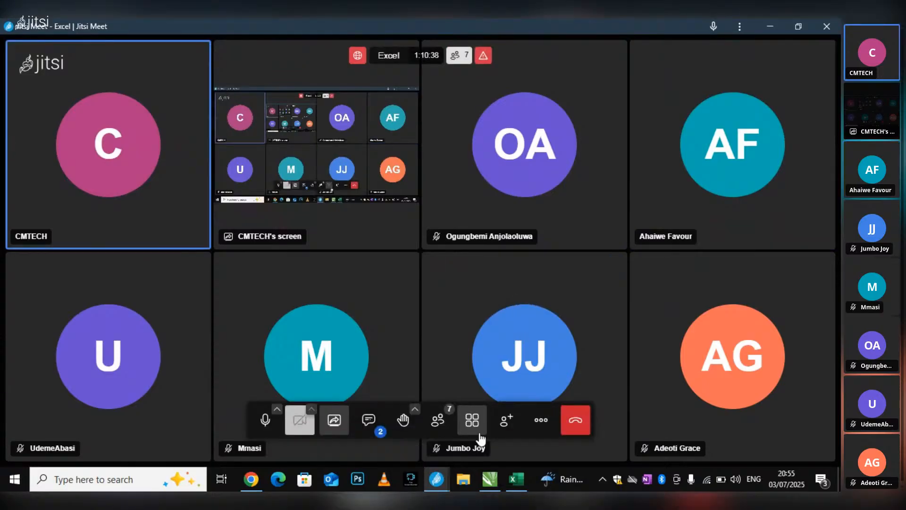
Switch to the Excel workbook and clear the profit reference from cell J5
{"action": "left_click", "coordinate": [512, 482]}
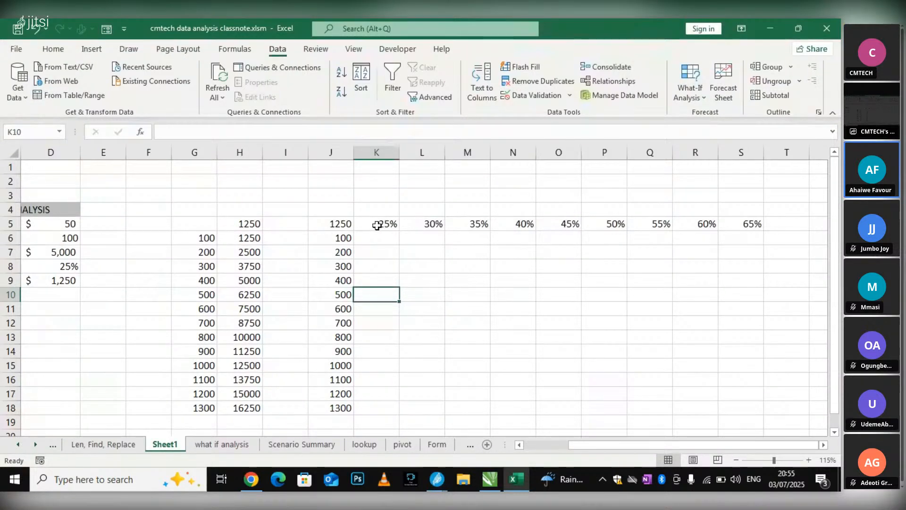
{"action": "left_click", "coordinate": [347, 226]}
{"action": "key", "text": "Delete"}
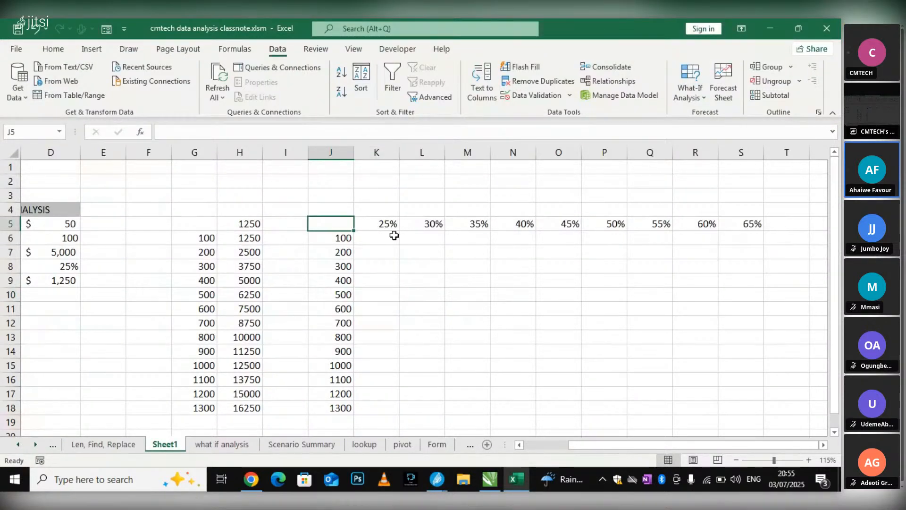
{"action": "left_click", "coordinate": [440, 262]}
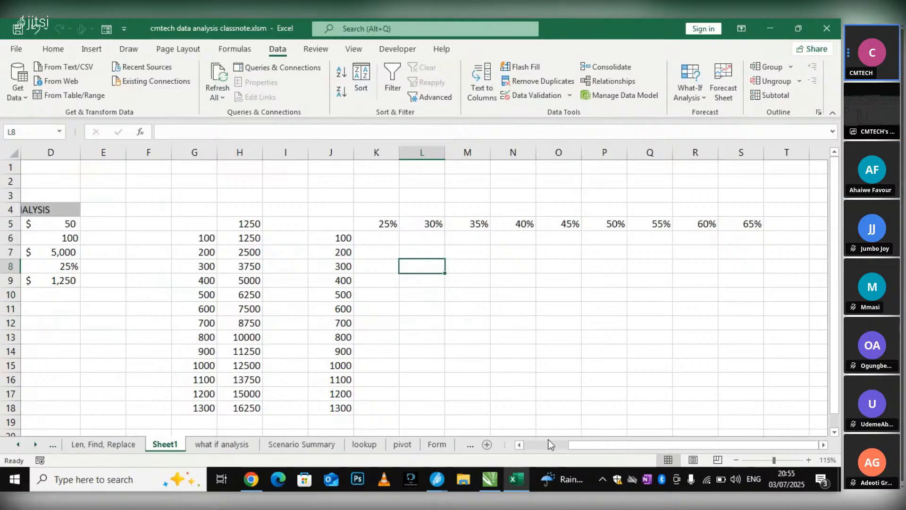
Examine the layout of the two-variable table: empty corner cell J5, units in J6:J18 and profit margins in K5:S5
{"action": "left_click_drag", "start_coordinate": [590, 446], "coordinate": [614, 446]}
{"action": "left_click", "coordinate": [332, 223]}
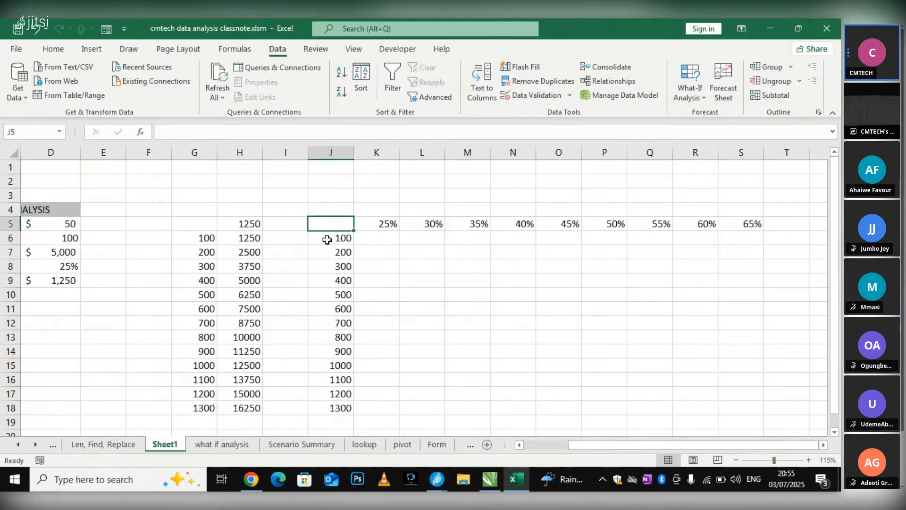
{"action": "left_click_drag", "start_coordinate": [583, 441], "coordinate": [547, 443]}
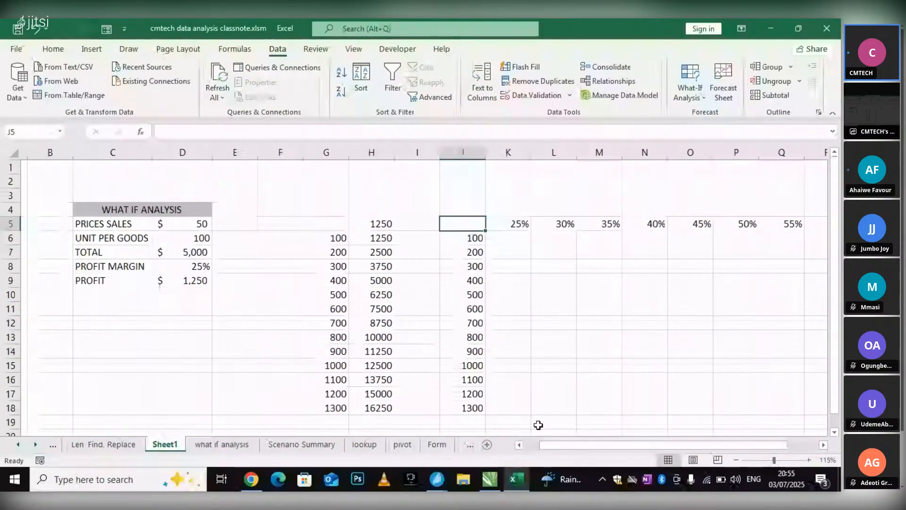
{"action": "left_click", "coordinate": [454, 237]}
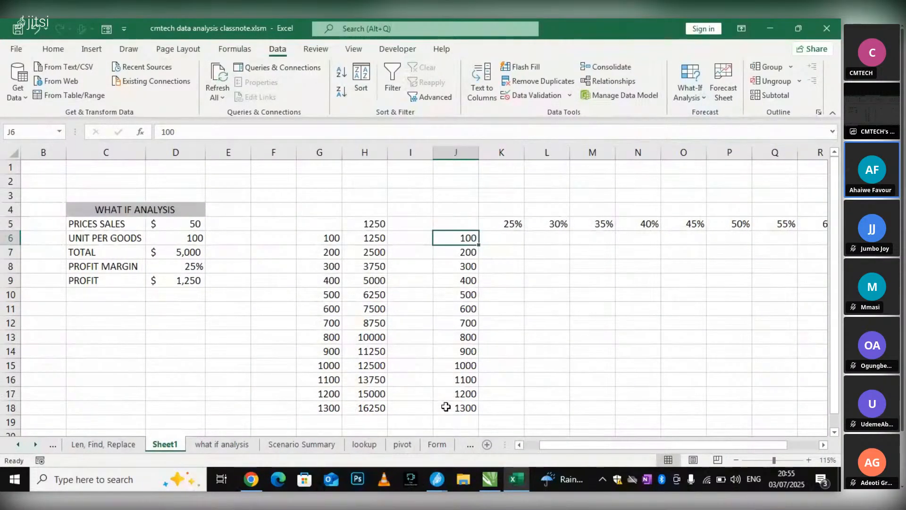
{"action": "left_click", "coordinate": [529, 209]}
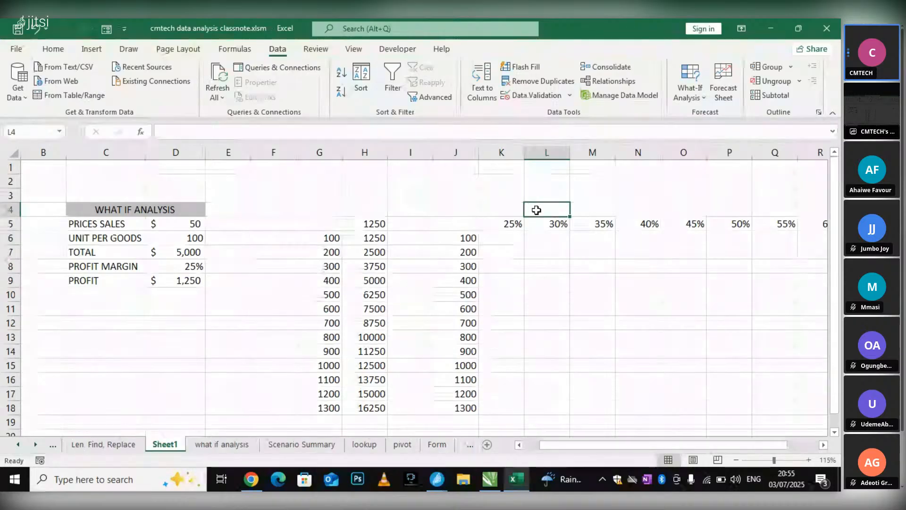
{"action": "left_click", "coordinate": [510, 223]}
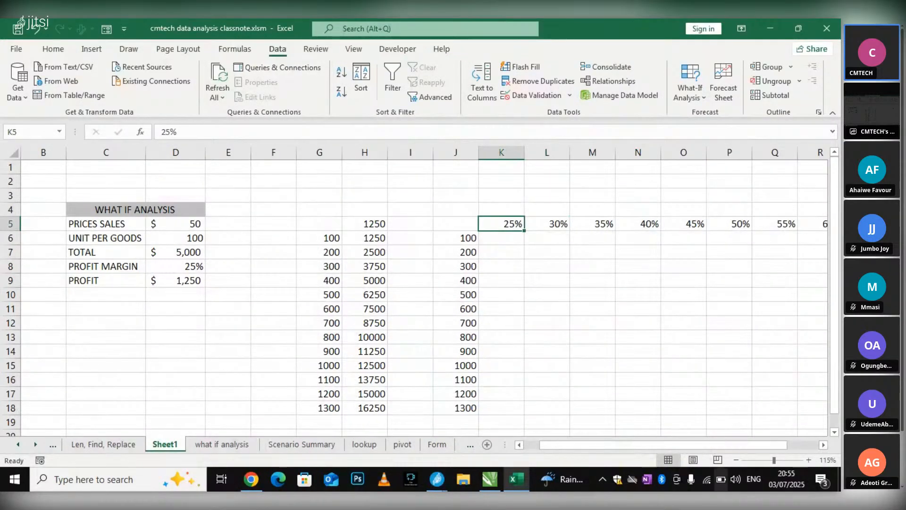
{"action": "left_click_drag", "start_coordinate": [713, 445], "coordinate": [757, 445]}
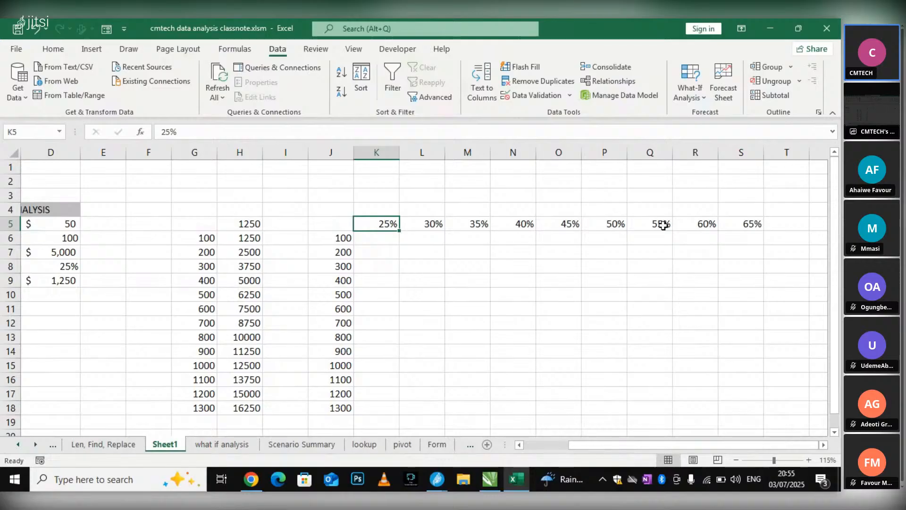
{"action": "left_click_drag", "start_coordinate": [596, 444], "coordinate": [559, 441]}
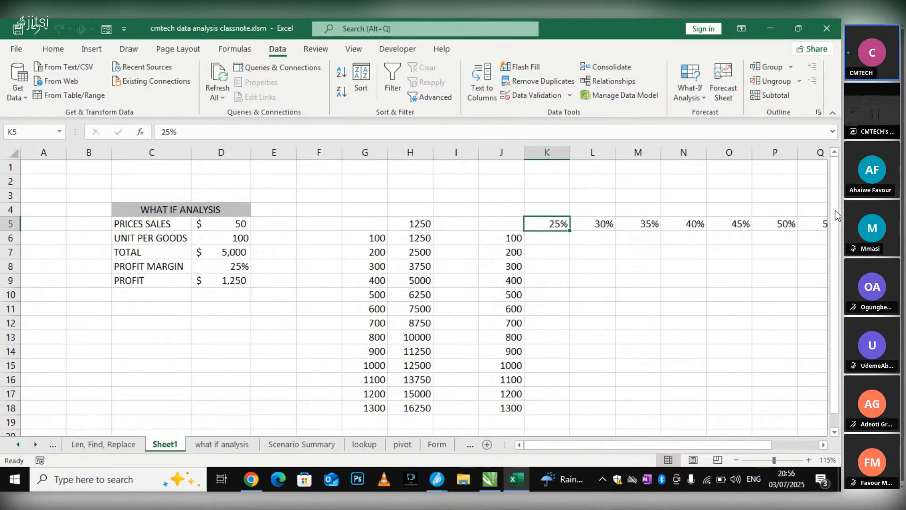
Enter =PROFIT in corner cell J5 to reference the profit in D9
{"action": "left_click", "coordinate": [499, 224]}
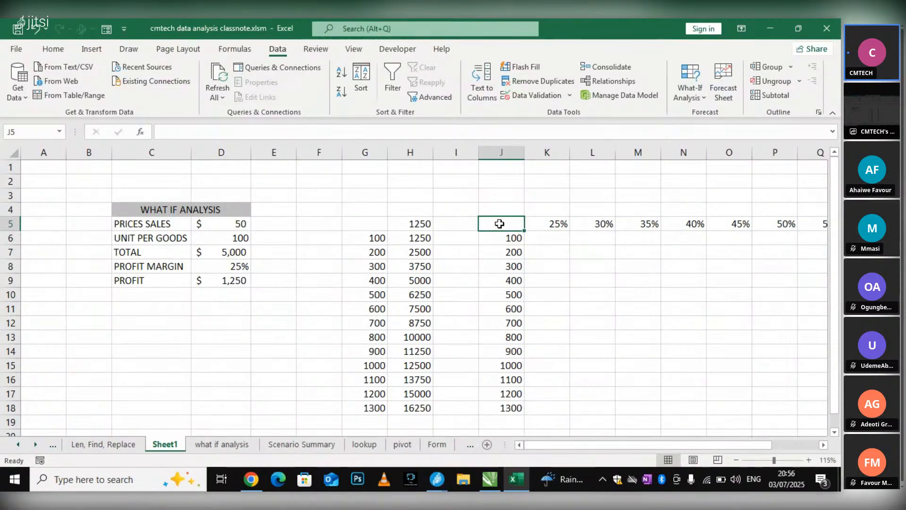
{"action": "double_click", "coordinate": [500, 224]}
{"action": "type", "text": "-"}
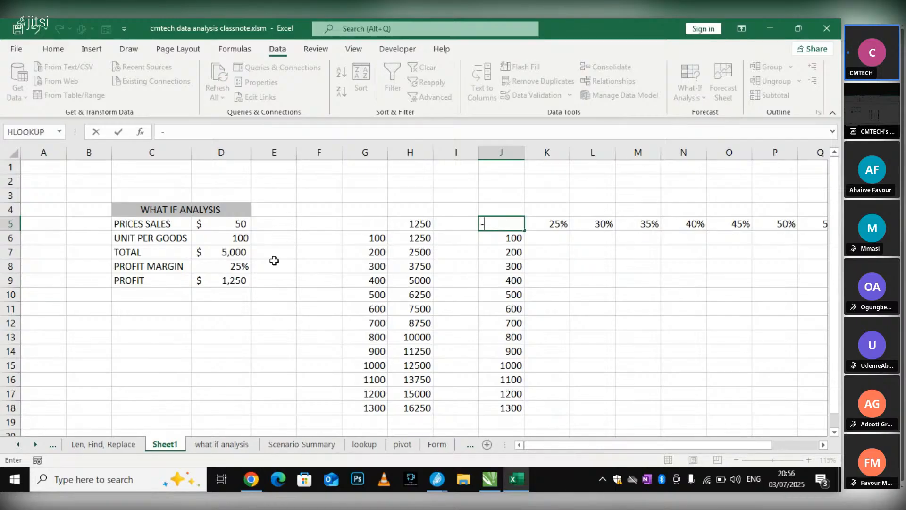
{"action": "left_click", "coordinate": [219, 282]}
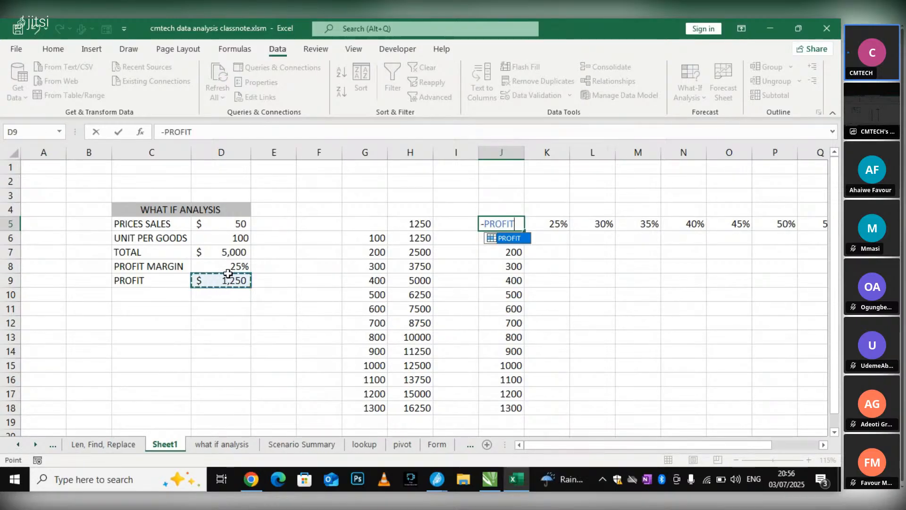
{"action": "left_click", "coordinate": [487, 225]}
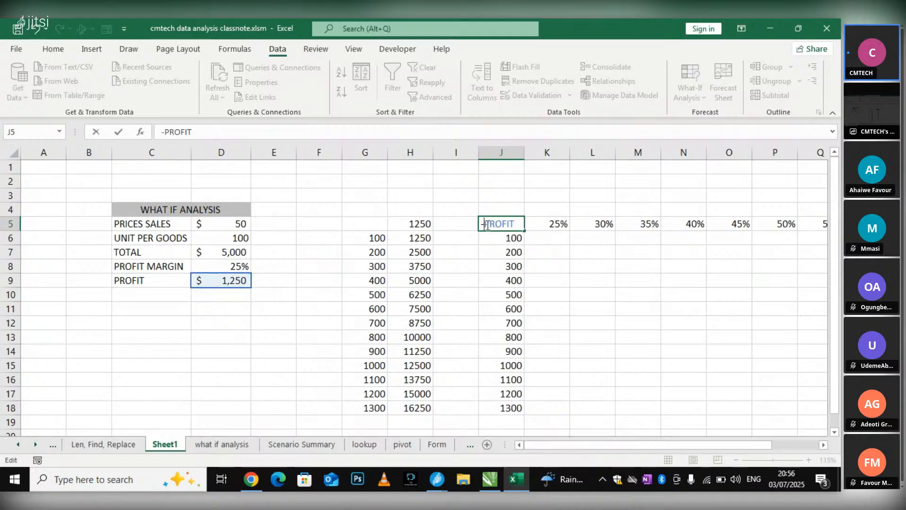
{"action": "key", "text": "BackSpace"}
{"action": "type", "text": "="}
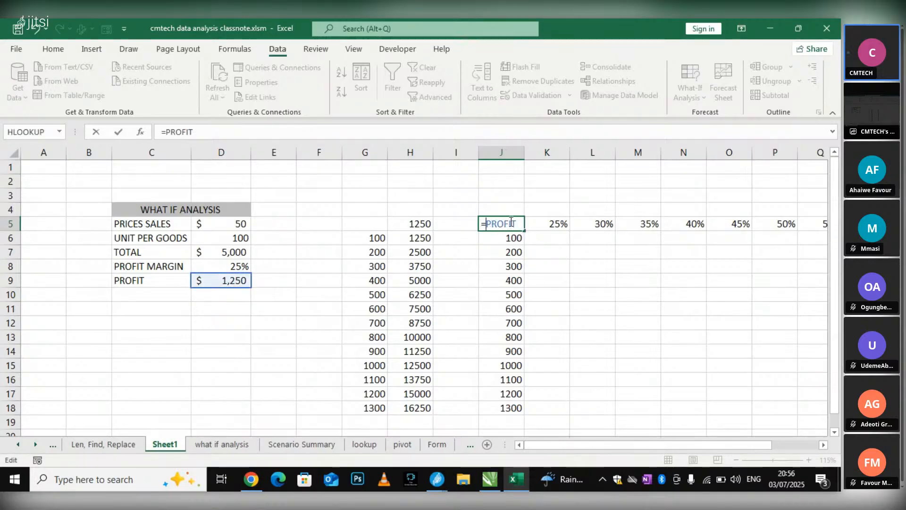
{"action": "key", "text": "Return"}
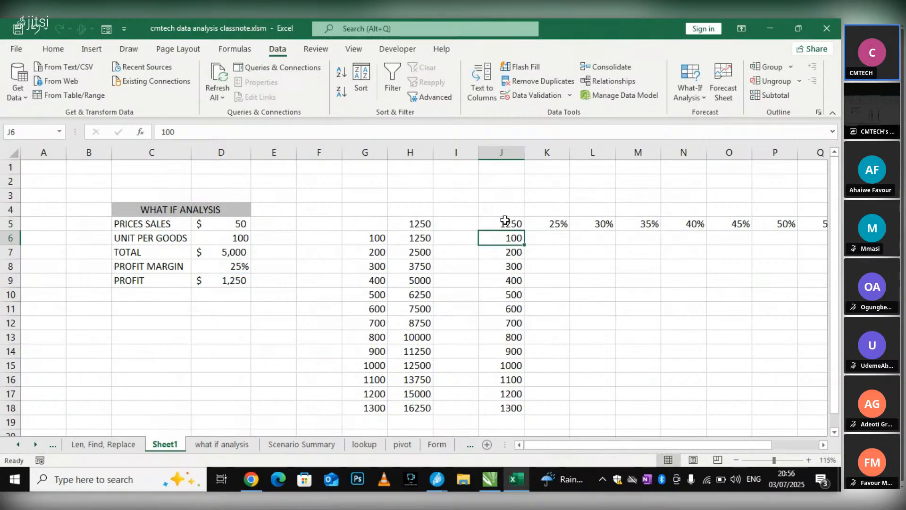
Inspect the profit reference in J5 and the first margin headings beside it in K5 and L5
{"action": "left_click", "coordinate": [505, 223]}
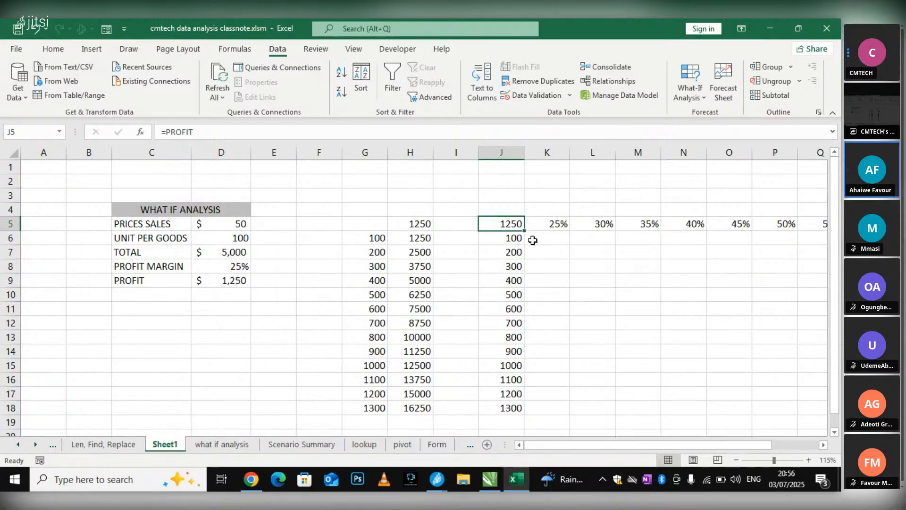
{"action": "left_click", "coordinate": [557, 223]}
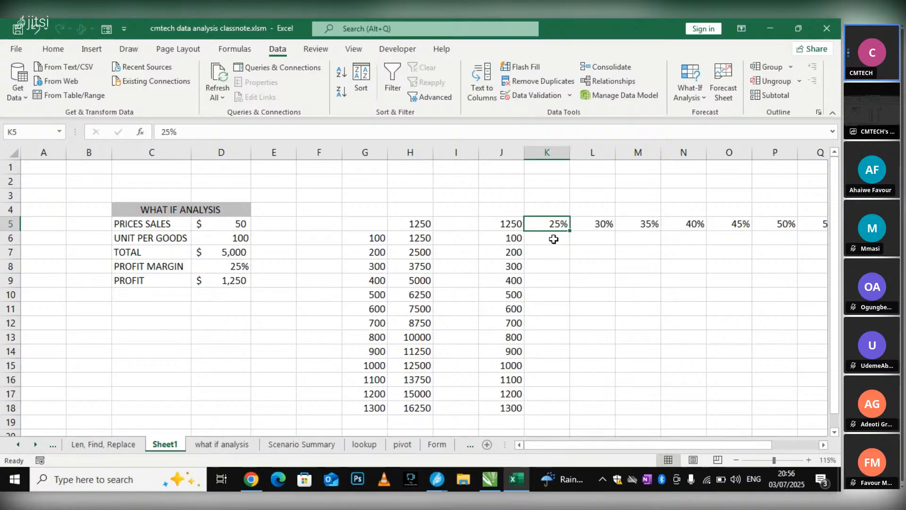
{"action": "left_click", "coordinate": [513, 223]}
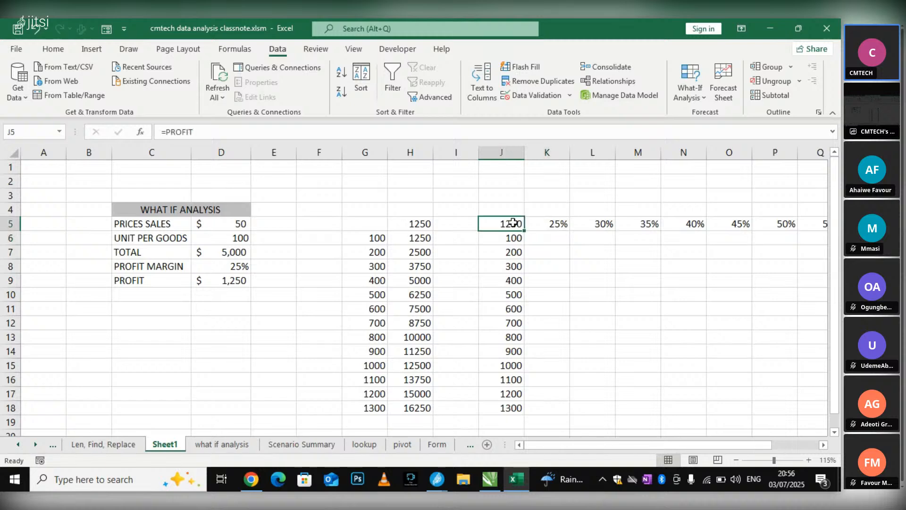
{"action": "left_click", "coordinate": [544, 223]}
{"action": "left_click", "coordinate": [549, 241]}
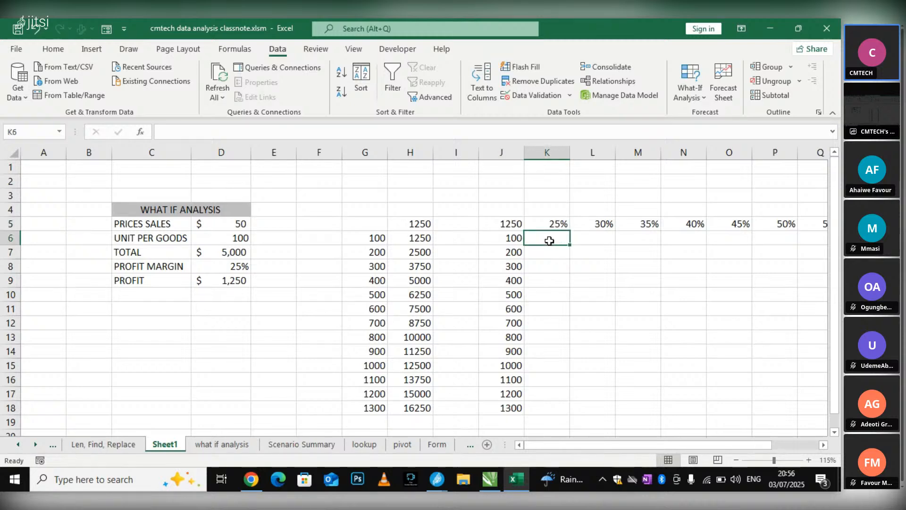
{"action": "left_click", "coordinate": [580, 224]}
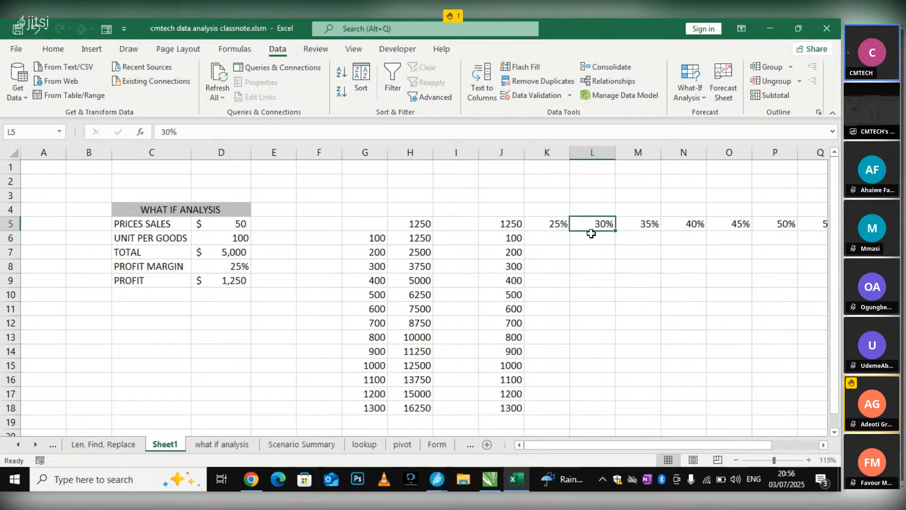
Switch to the Jitsi Meet meeting window to check the raised hand, and return to the Excel workbook
{"action": "left_click", "coordinate": [439, 480]}
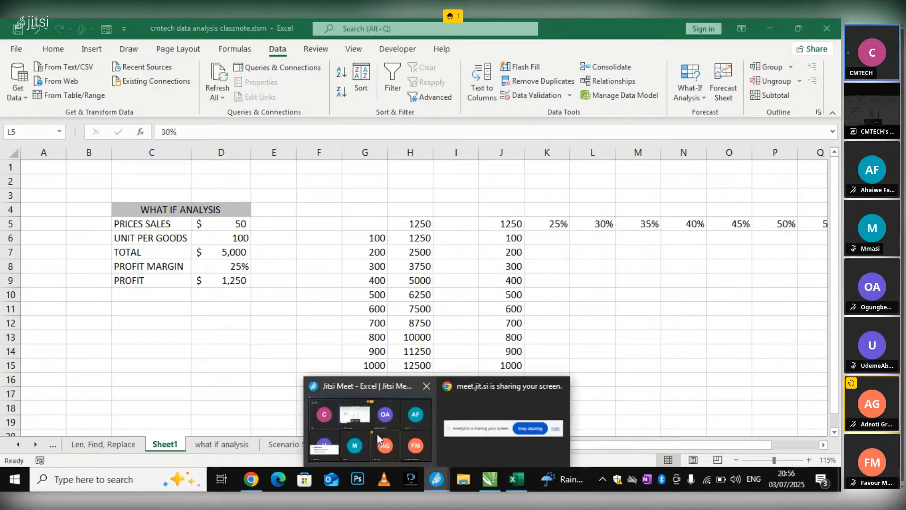
{"action": "left_click", "coordinate": [370, 429]}
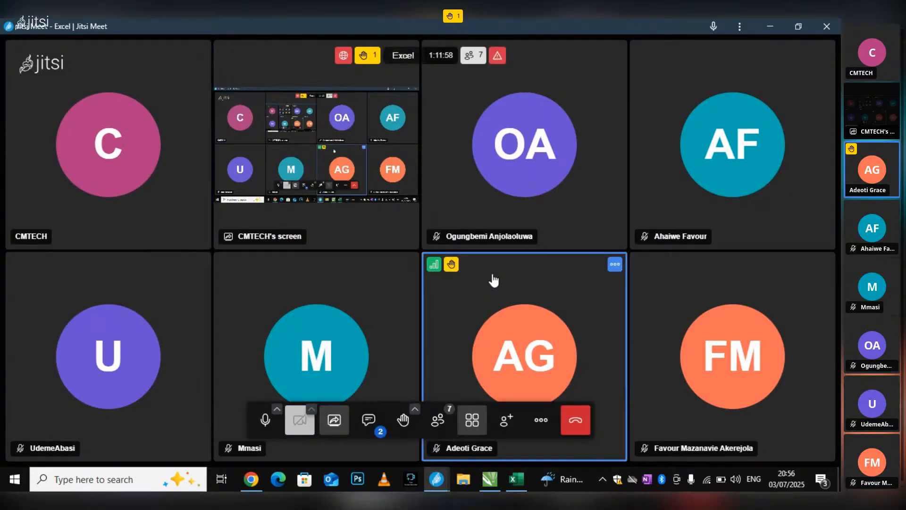
{"action": "left_click", "coordinate": [508, 480]}
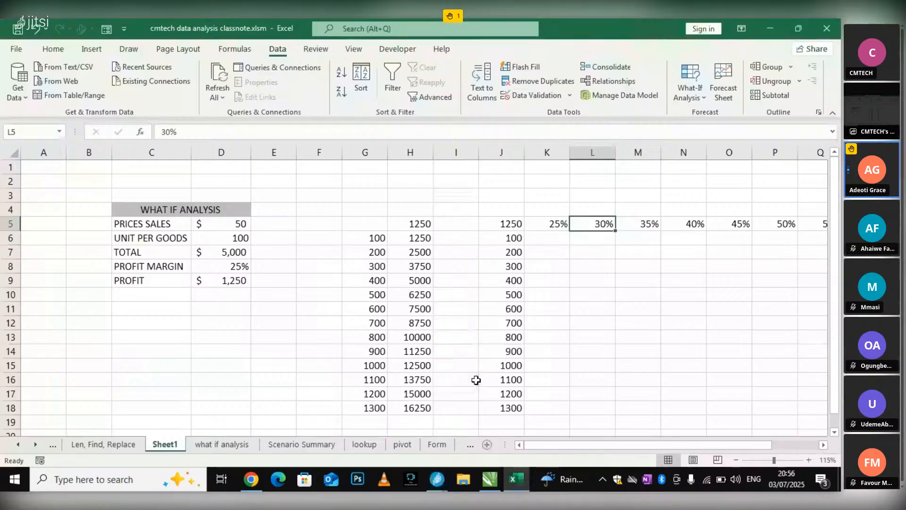
Review the row of profit margin headings across K5:S5
{"action": "left_click_drag", "start_coordinate": [653, 447], "coordinate": [726, 448]}
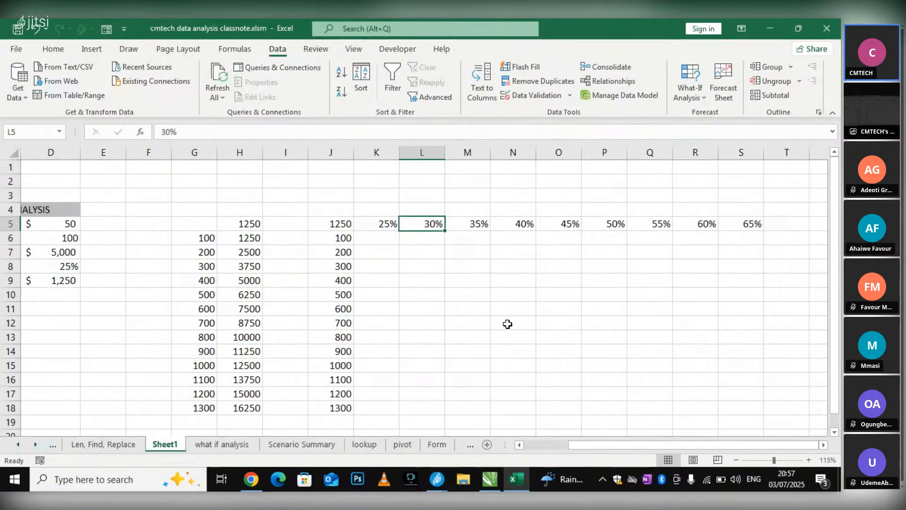
{"action": "left_click", "coordinate": [410, 208]}
{"action": "left_click", "coordinate": [386, 225]}
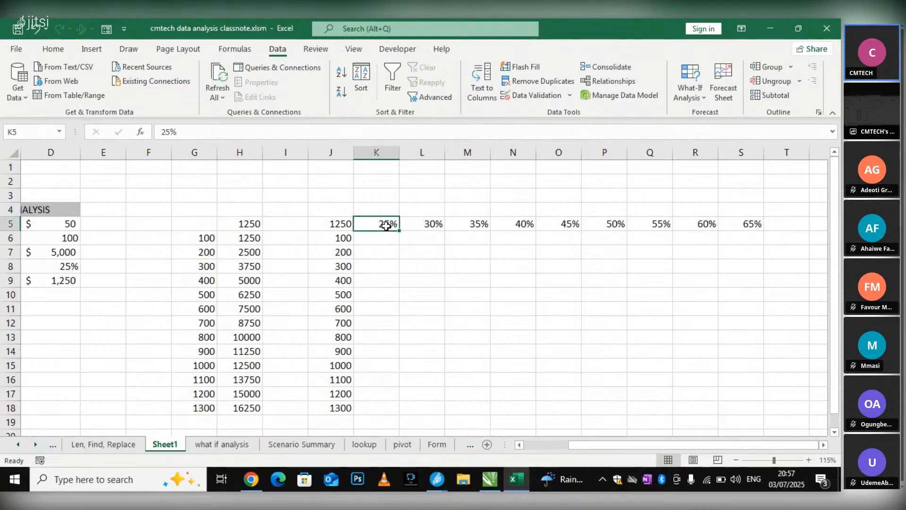
{"action": "left_click", "coordinate": [754, 223]}
{"action": "left_click", "coordinate": [514, 226]}
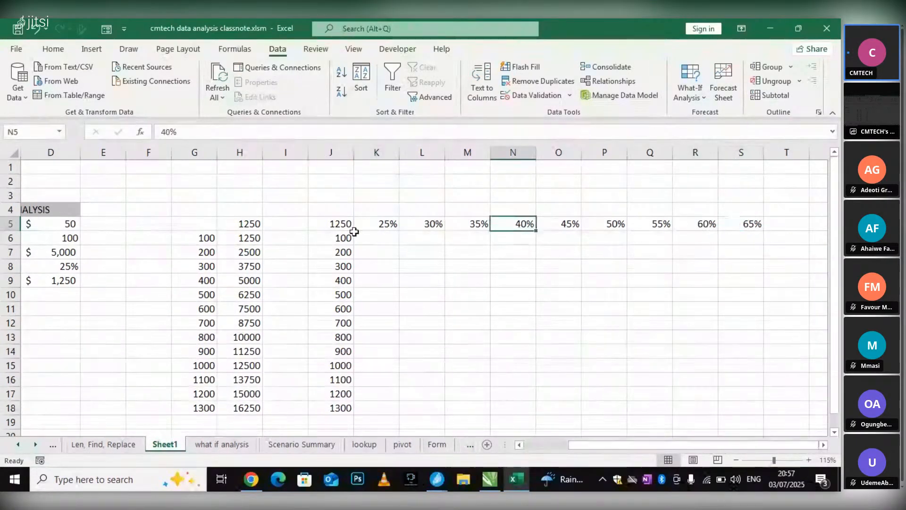
{"action": "left_click", "coordinate": [413, 227]}
Compare the profit margin in D8 and profit in D9 with the table's corner cell J5, margin headings and unit values
{"action": "left_click_drag", "start_coordinate": [597, 441], "coordinate": [552, 443]}
{"action": "left_click", "coordinate": [221, 268]}
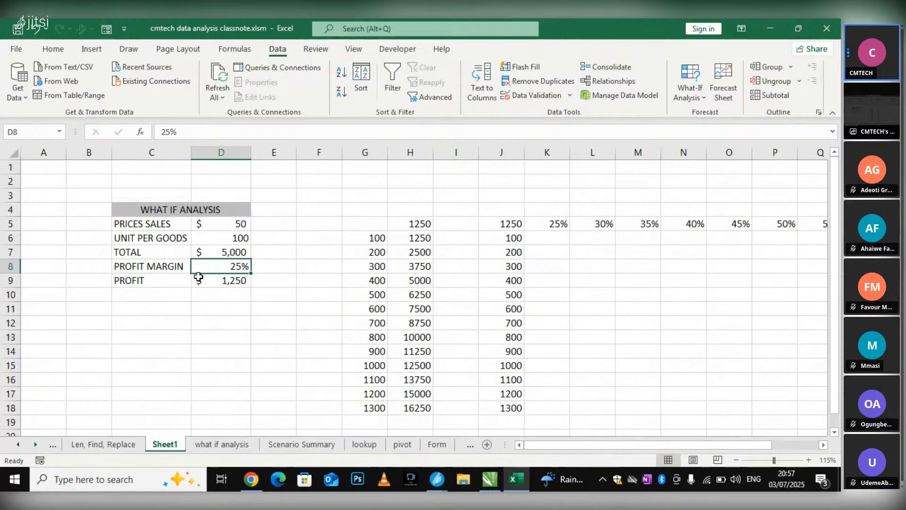
{"action": "left_click", "coordinate": [217, 283]}
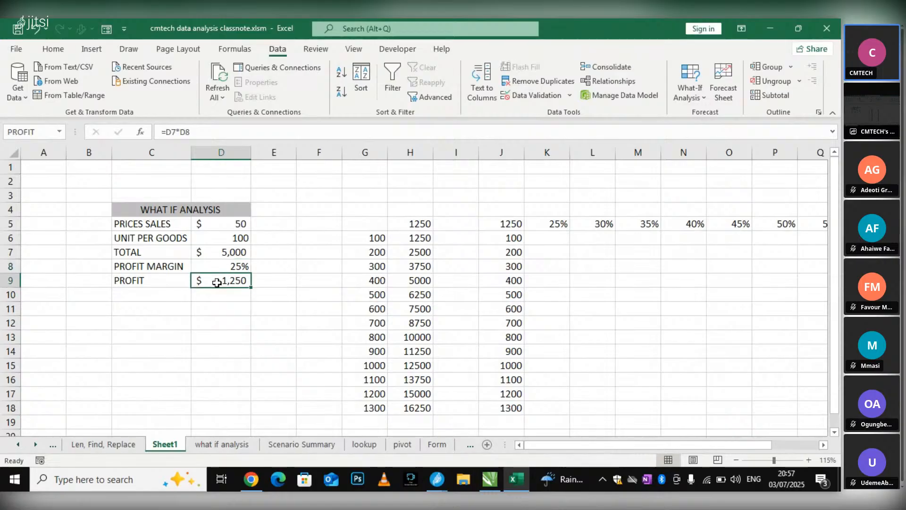
{"action": "left_click", "coordinate": [517, 223]}
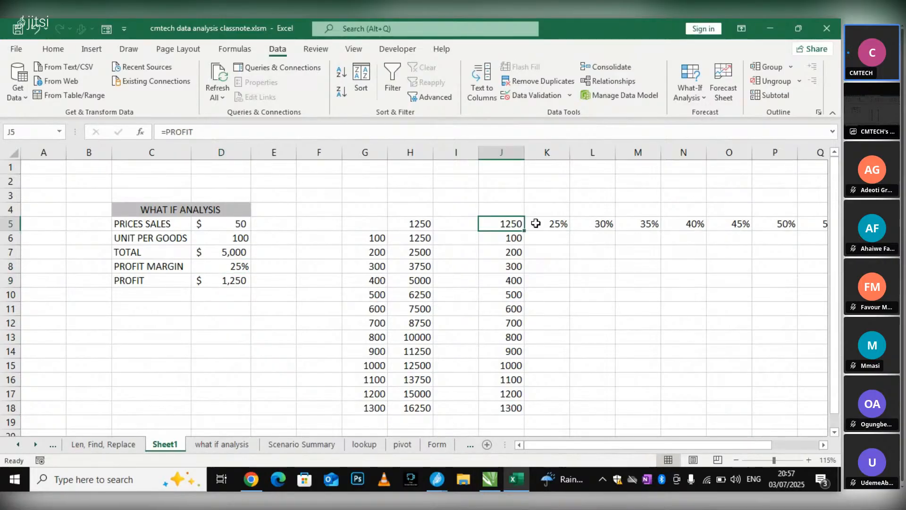
{"action": "left_click", "coordinate": [565, 224]}
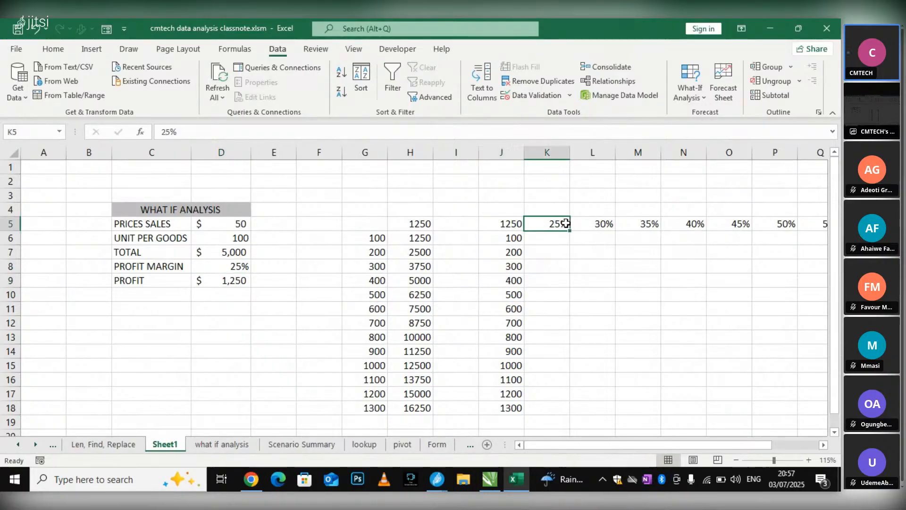
{"action": "left_click", "coordinate": [510, 238]}
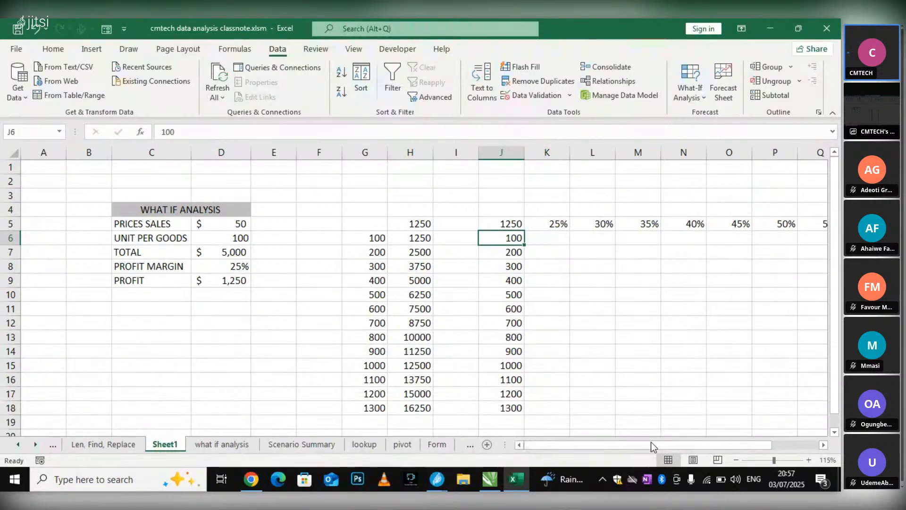
{"action": "left_click_drag", "start_coordinate": [650, 446], "coordinate": [765, 435]}
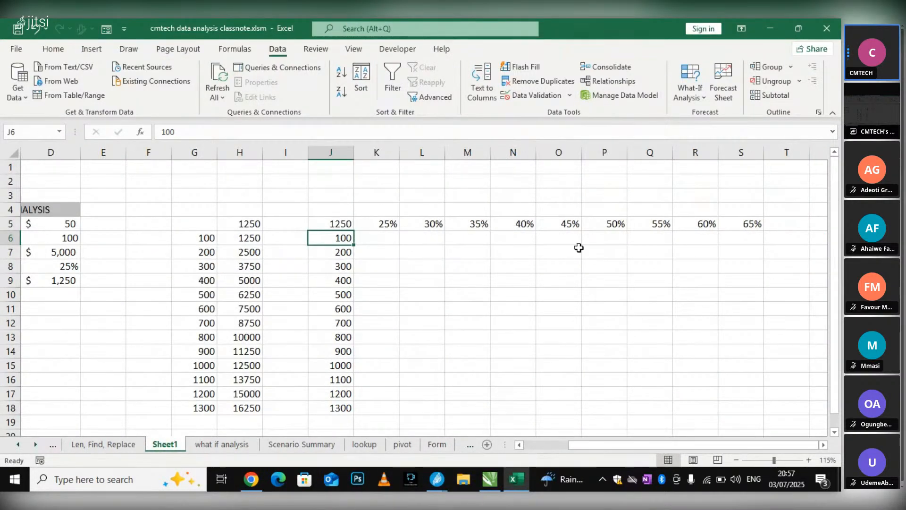
{"action": "left_click", "coordinate": [387, 233]}
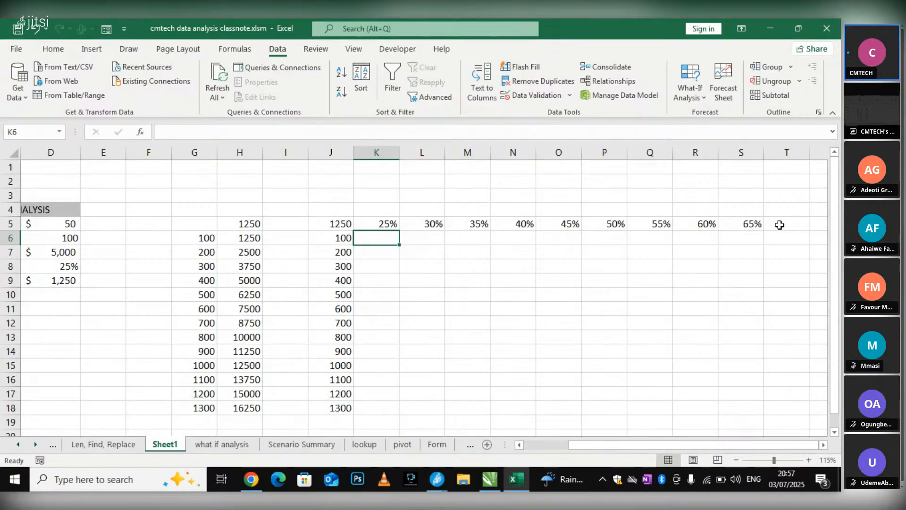
{"action": "scroll", "coordinate": [479, 208], "scroll_direction": "down", "scroll_amount": 1}
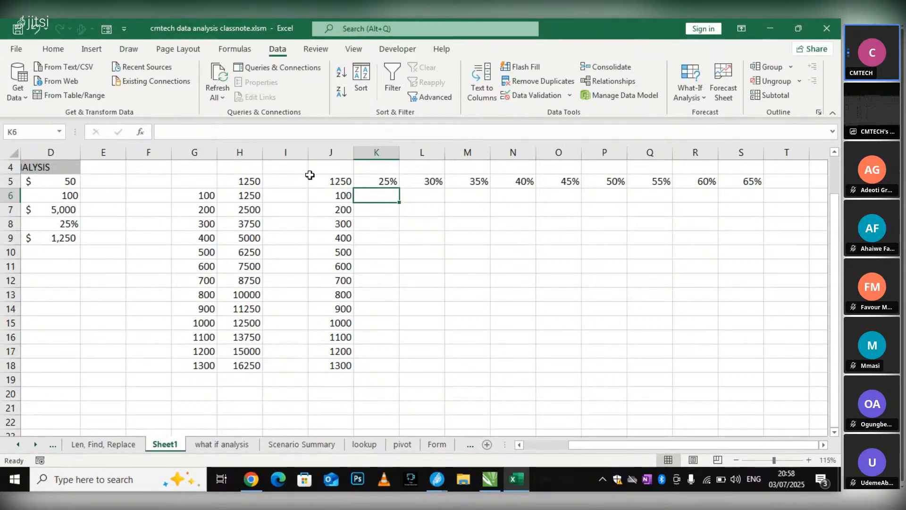
Start a what-if Data Table on J5:S18 and place its dialog clear of the price, unit and margin inputs in C5:D9
{"action": "left_click_drag", "start_coordinate": [310, 175], "coordinate": [740, 371]}
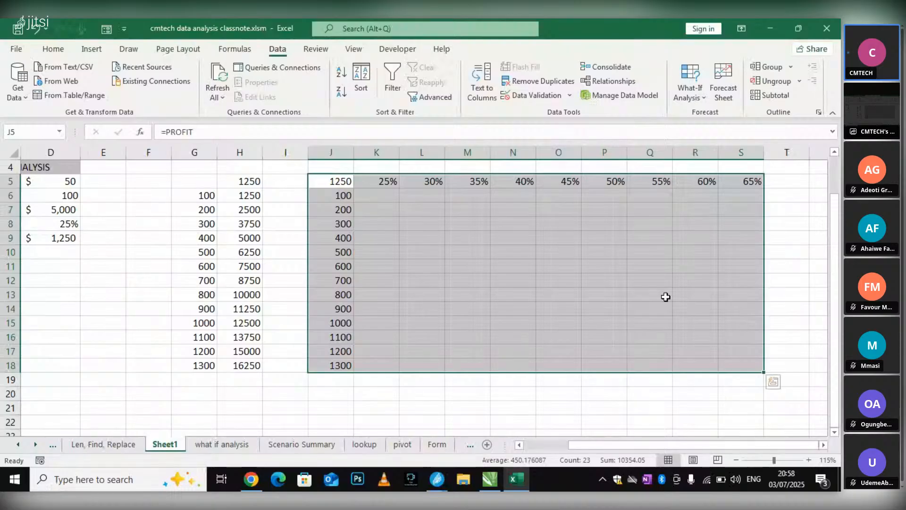
{"action": "left_click", "coordinate": [704, 97]}
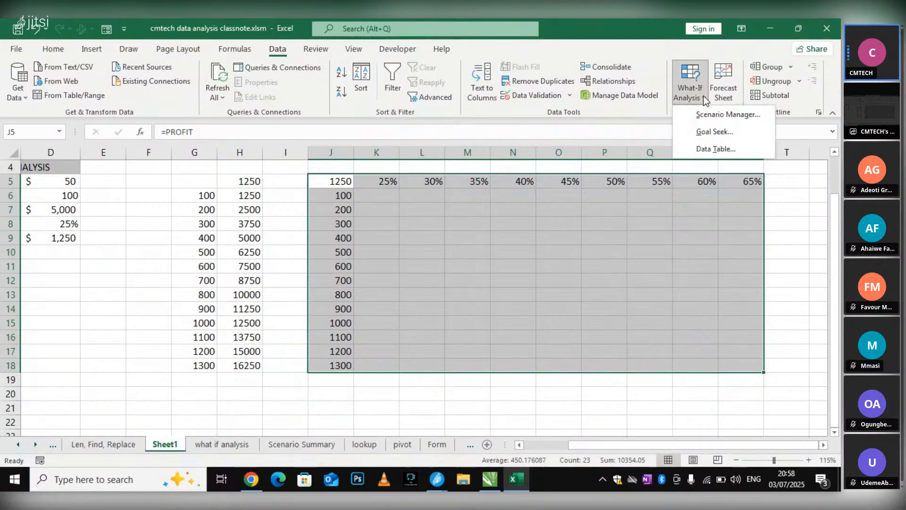
{"action": "left_click", "coordinate": [711, 150]}
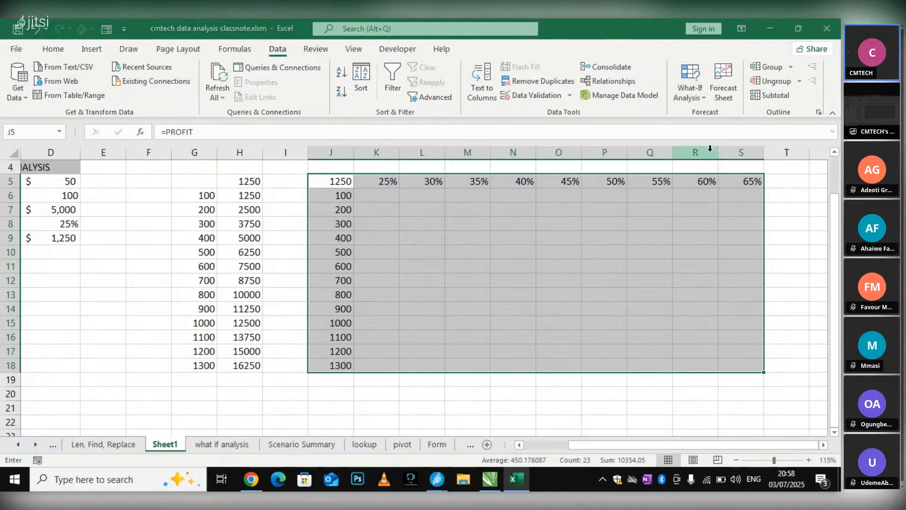
{"action": "left_click_drag", "start_coordinate": [274, 273], "coordinate": [104, 246]}
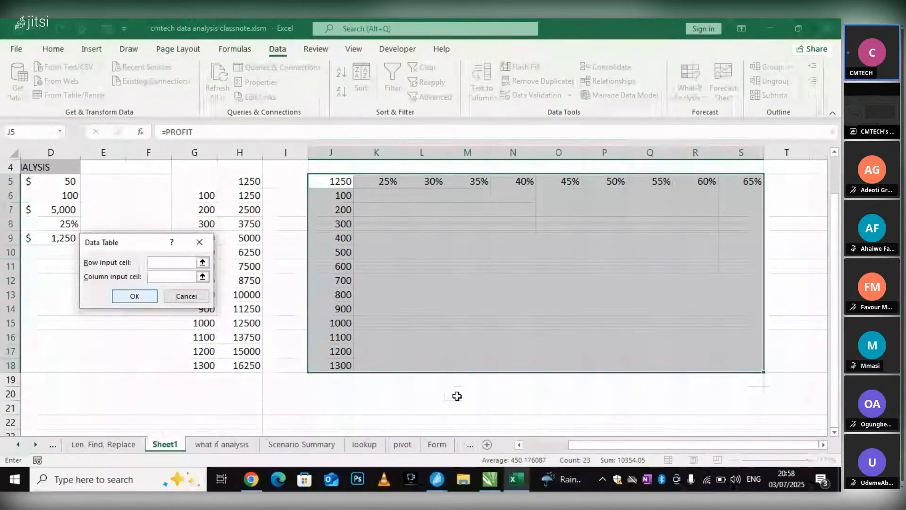
{"action": "left_click_drag", "start_coordinate": [573, 445], "coordinate": [528, 448]}
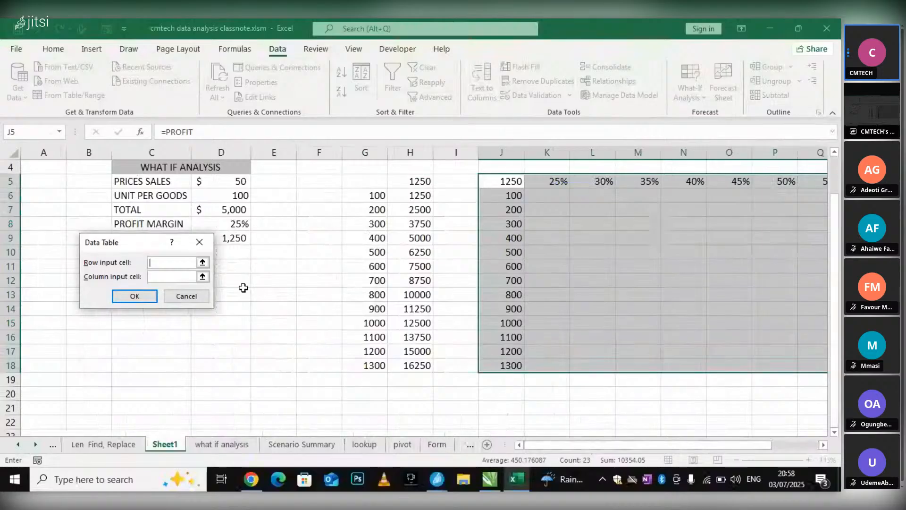
{"action": "scroll", "coordinate": [152, 181], "scroll_direction": "up", "scroll_amount": 1}
{"action": "left_click_drag", "start_coordinate": [146, 246], "coordinate": [359, 217]}
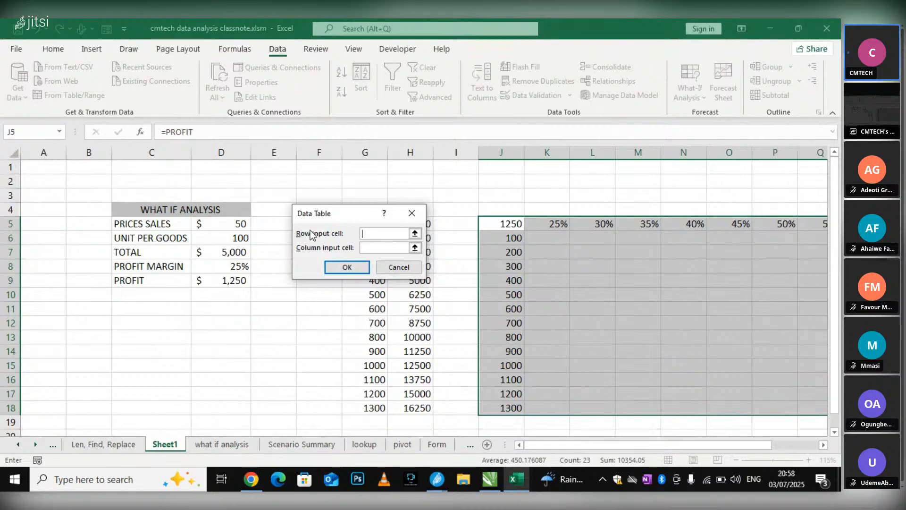
{"action": "left_click_drag", "start_coordinate": [343, 213], "coordinate": [642, 238]}
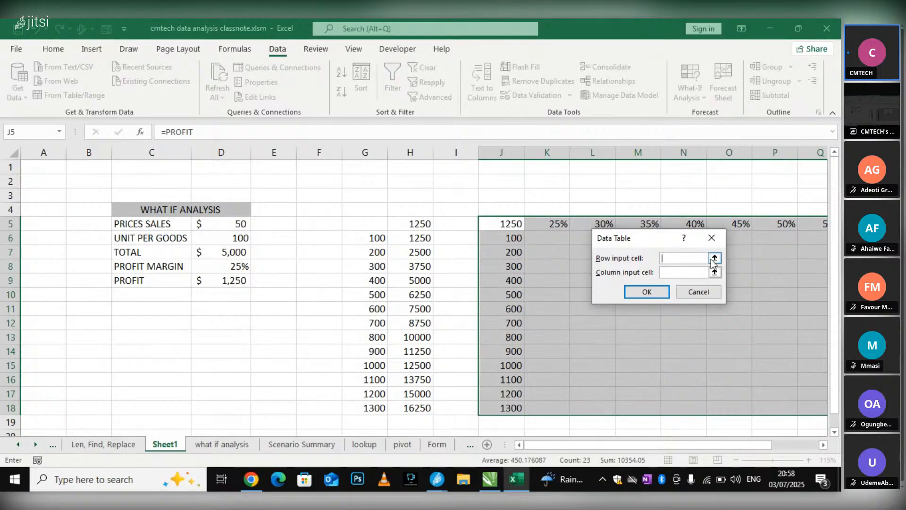
Set the column input cell to $D$6 and the row input cell to $D$8, and generate the two-variable profit table
{"action": "left_click", "coordinate": [669, 276]}
{"action": "left_click_drag", "start_coordinate": [634, 239], "coordinate": [493, 274]}
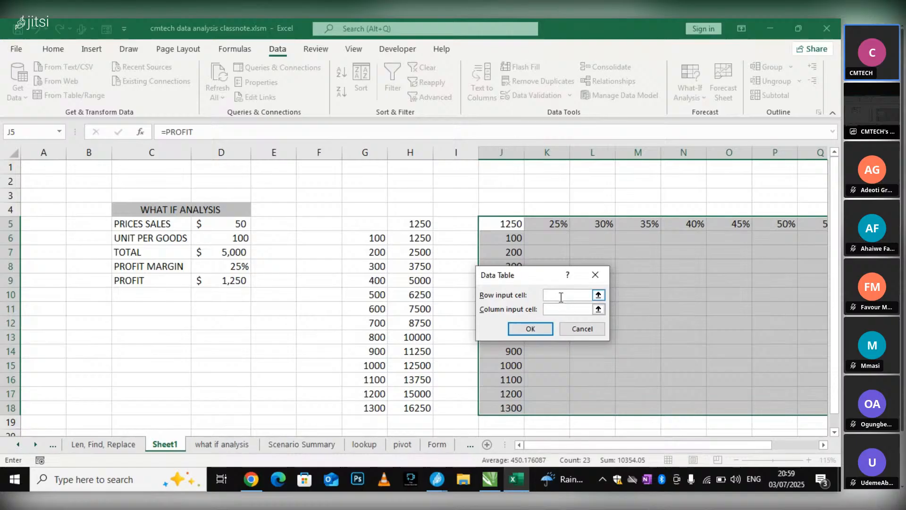
{"action": "left_click", "coordinate": [241, 235]}
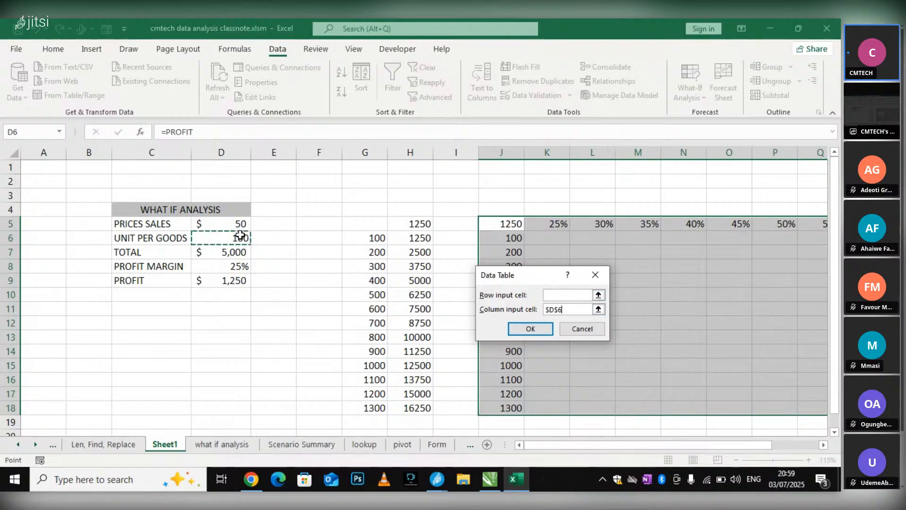
{"action": "left_click", "coordinate": [560, 296]}
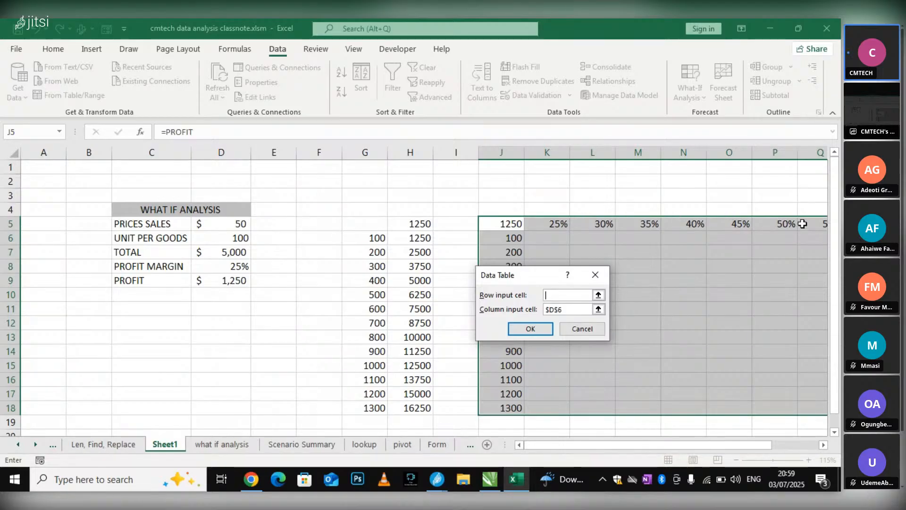
{"action": "left_click", "coordinate": [228, 268]}
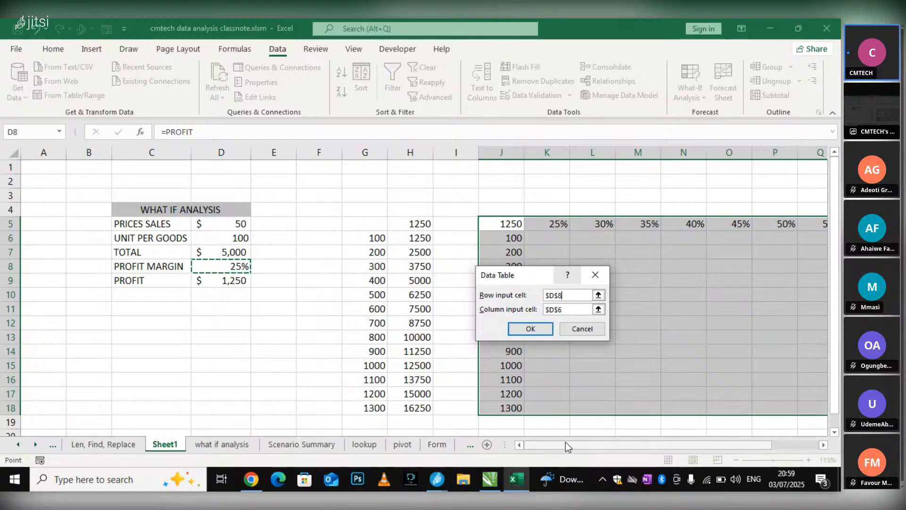
{"action": "left_click_drag", "start_coordinate": [565, 445], "coordinate": [633, 431]}
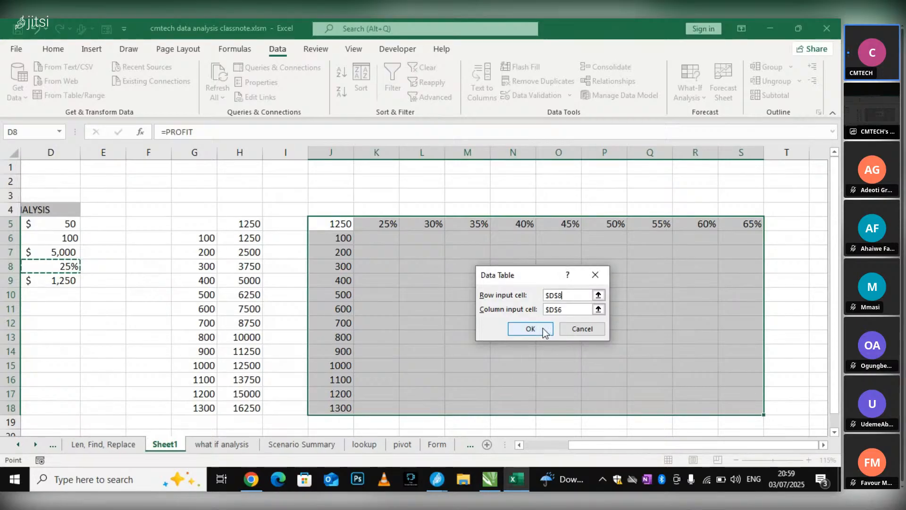
{"action": "left_click", "coordinate": [543, 330]}
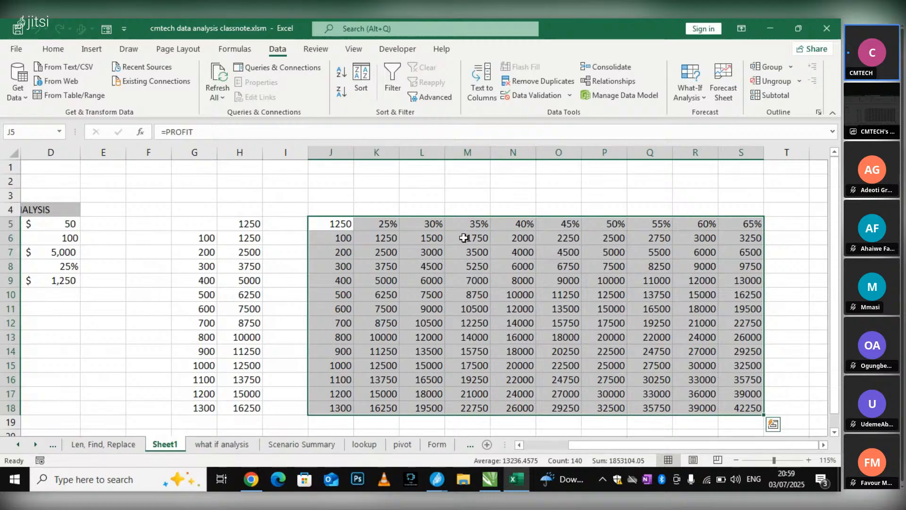
{"action": "left_click", "coordinate": [249, 196]}
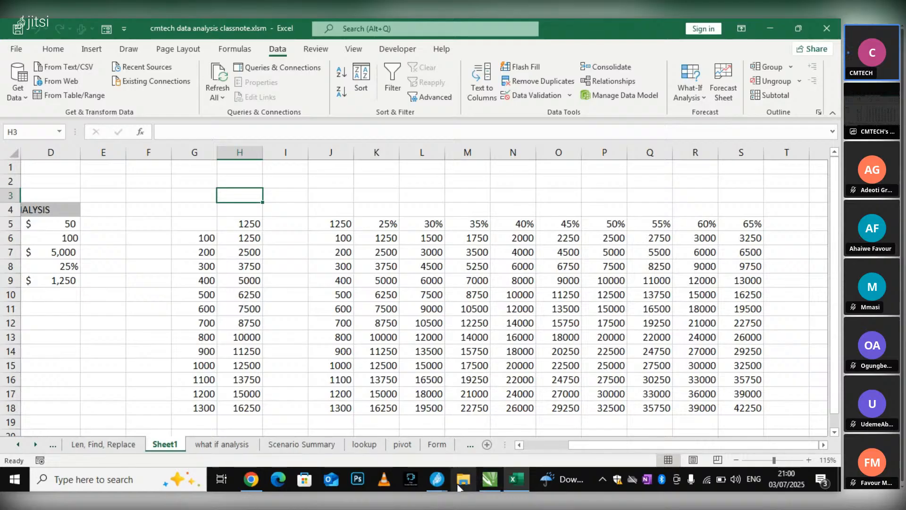
Switch to the Jitsi Meet meeting window, check the chat messages and leave the meeting
{"action": "mouse_move", "coordinate": [436, 485]}
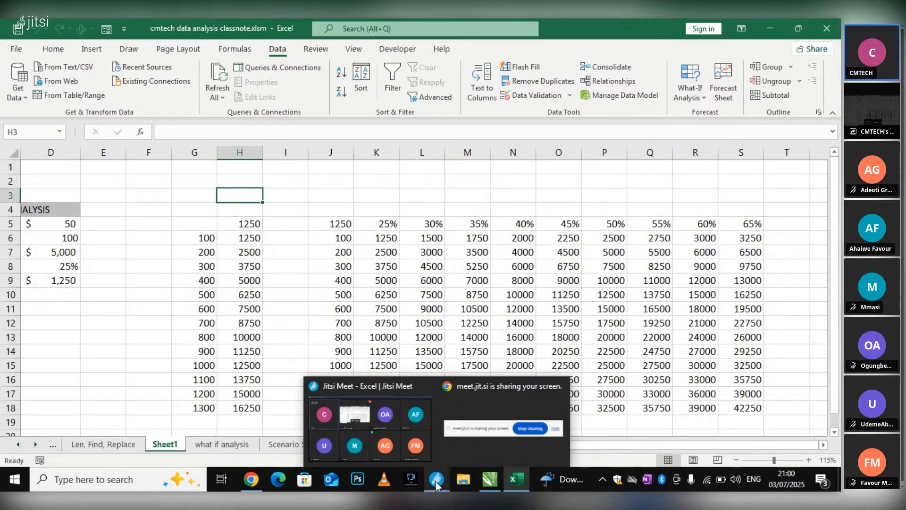
{"action": "left_click", "coordinate": [385, 439]}
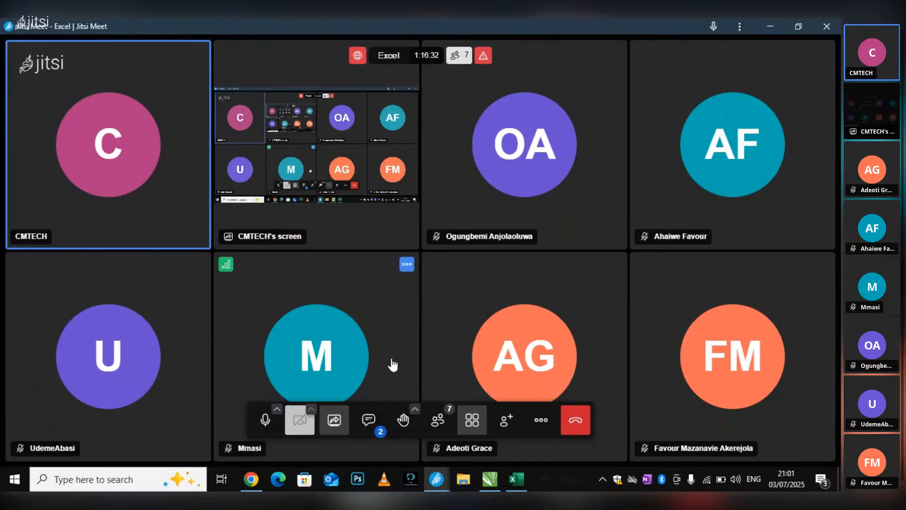
{"action": "left_click", "coordinate": [369, 432]}
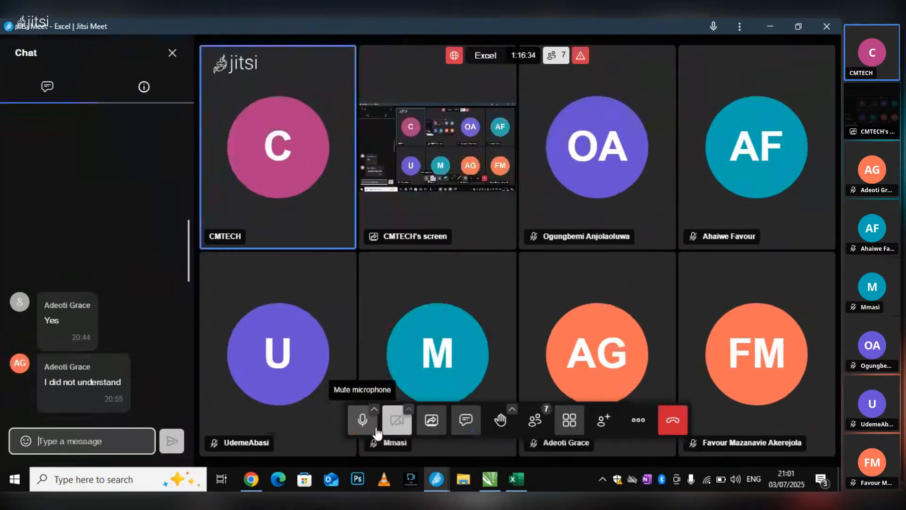
{"action": "left_click", "coordinate": [674, 420]}
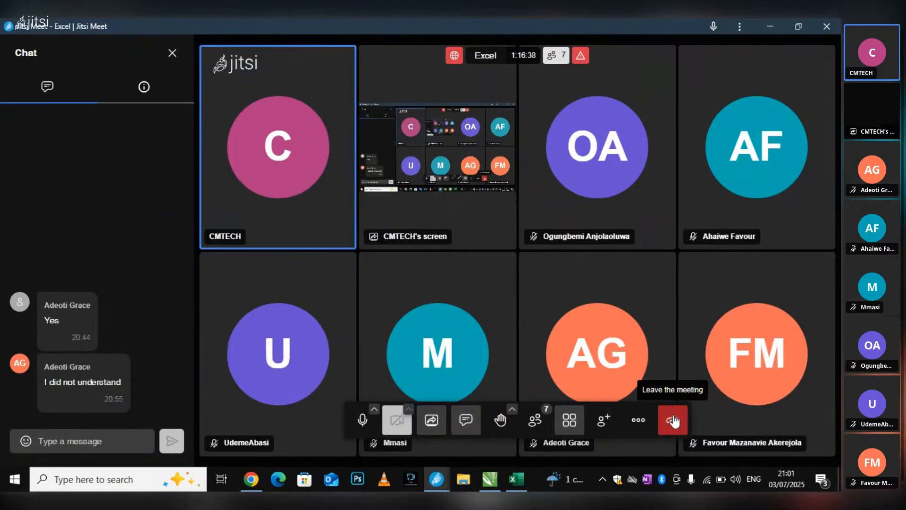